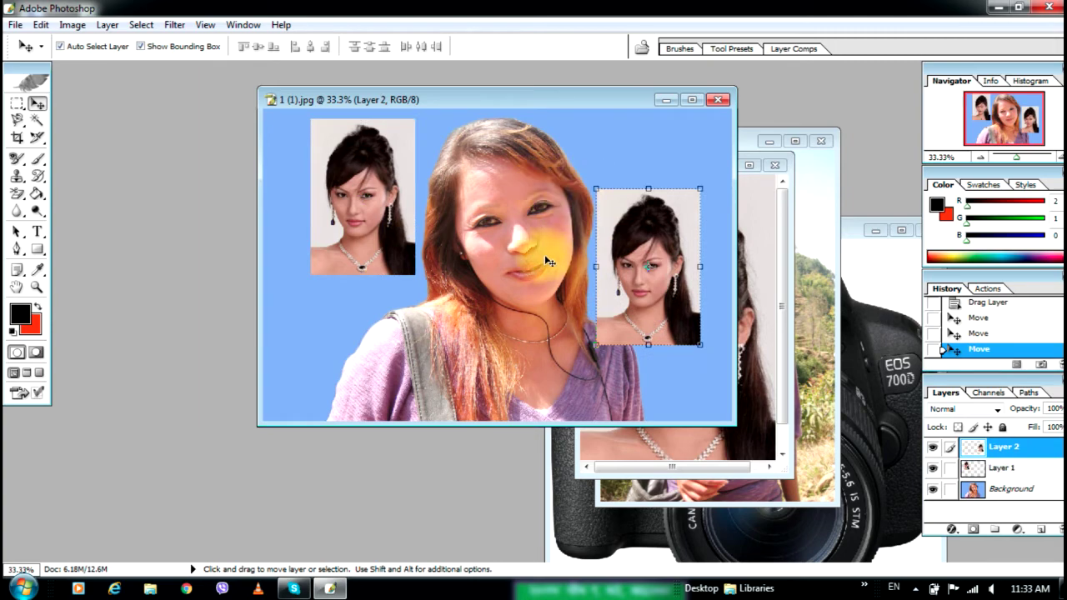
Create a blank document 7 by 5 inches at 300 pixels/inch, RGB Color, with a white background
left_click(16, 25)
left_click(34, 46)
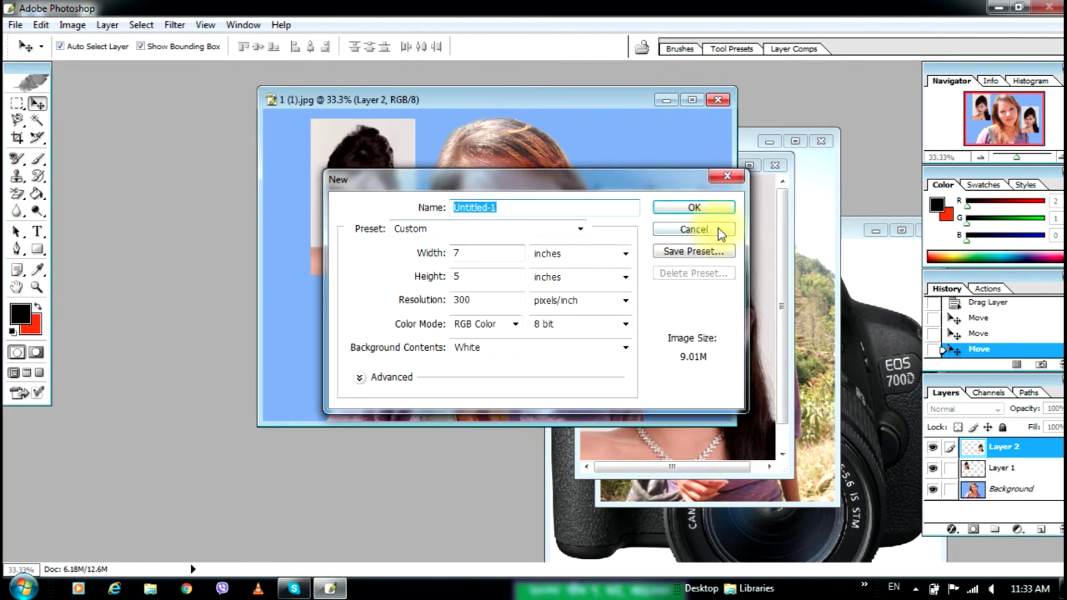
left_click(699, 207)
Copy the small portrait and the large photo from 1 (1).jpg into the blank document and reposition both
left_click(655, 144)
left_click_drag(643, 226, 162, 241)
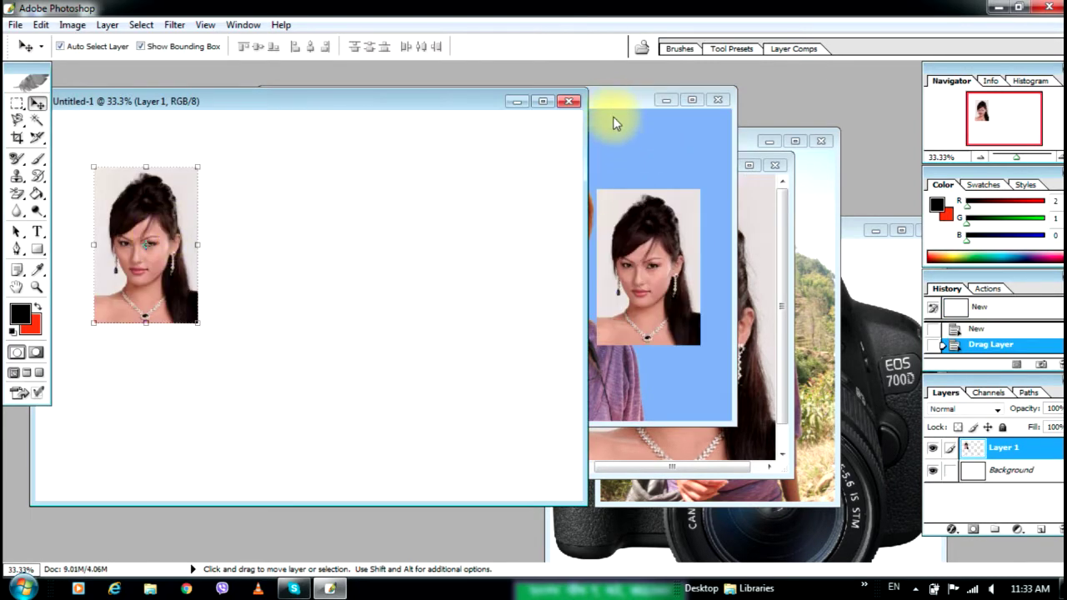
left_click(615, 123)
left_click_drag(615, 108, 755, 108)
left_click_drag(672, 252, 480, 269)
left_click_drag(159, 235, 126, 219)
left_click_drag(399, 270, 364, 264)
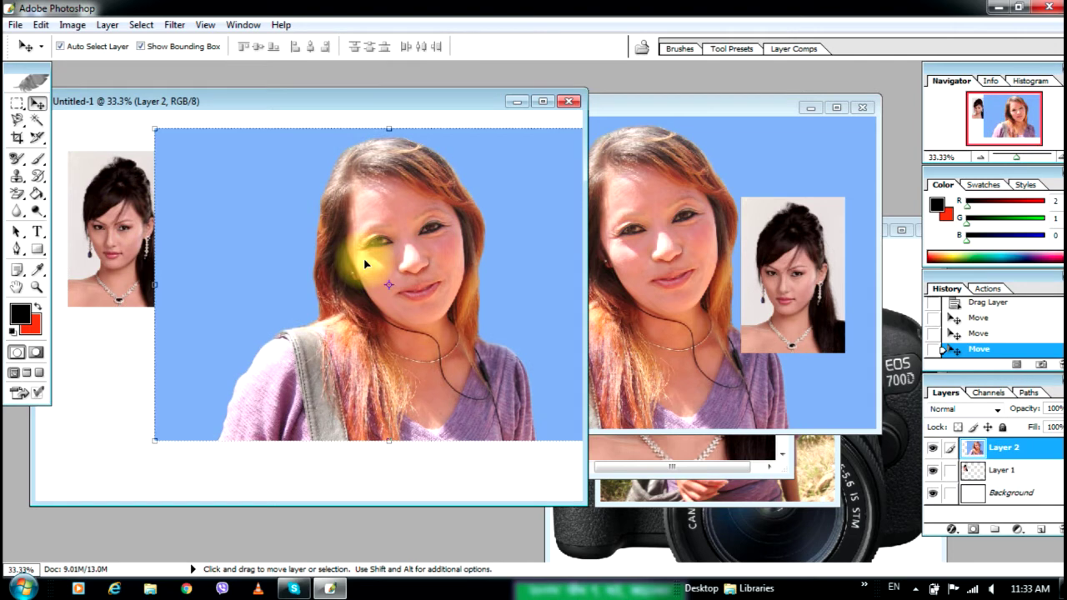
Undo the copied layers and moves in Untitled-1 back to the blank canvas
key("ctrl+alt+z")
key("ctrl+alt+z")
key("ctrl+alt+z")
key("ctrl+alt+z")
key("ctrl+alt+z")
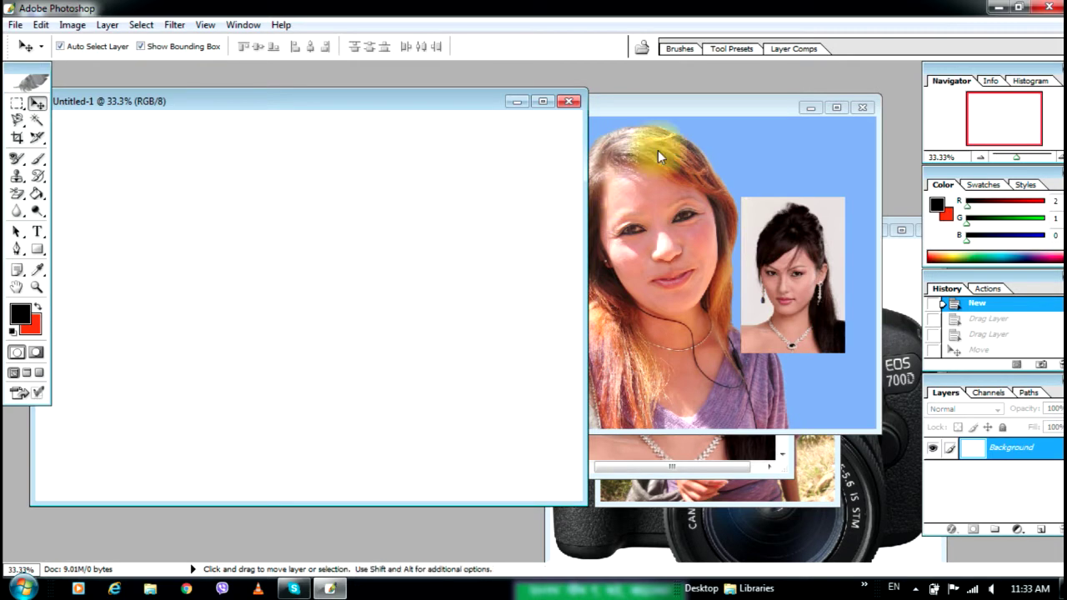
Undo all edits in 1 (1).jpg back to its opened state and keep that photo active
left_click(650, 119)
key("ctrl+alt+z")
key("ctrl+alt+z")
key("ctrl+alt+z")
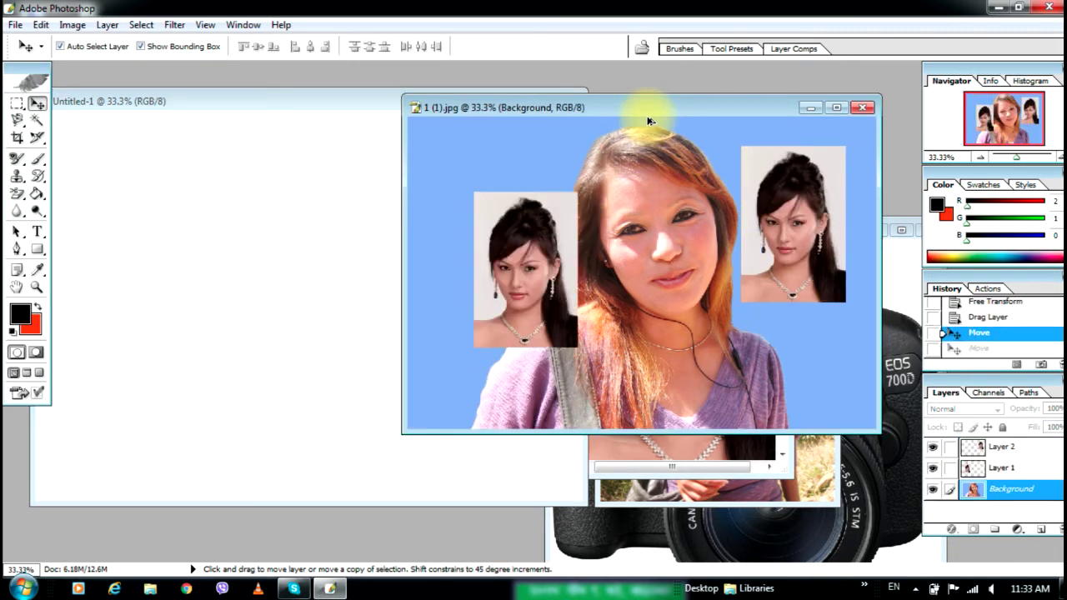
key("ctrl+alt+z")
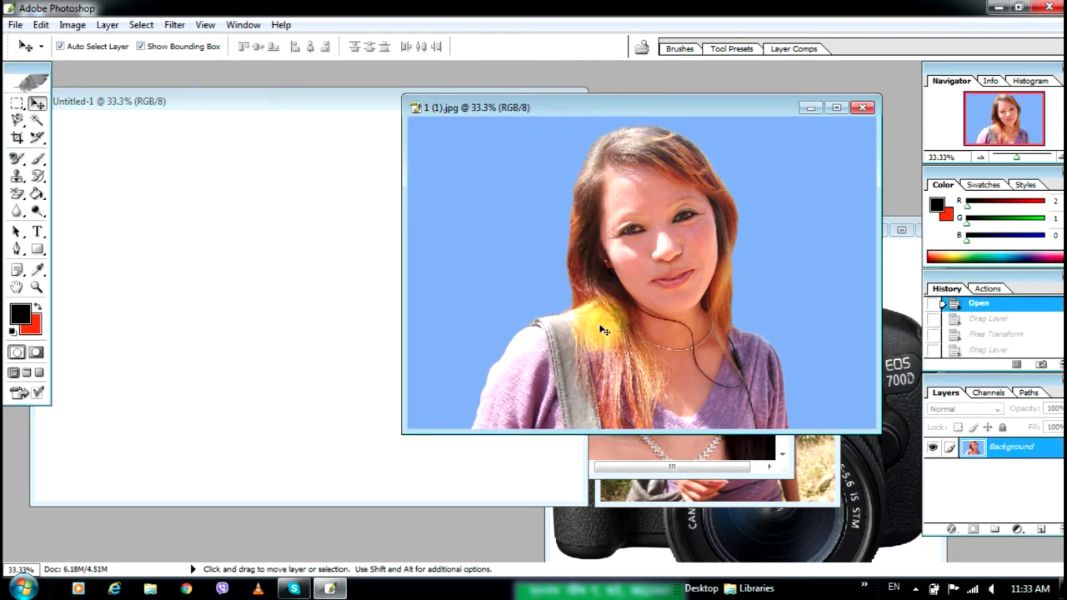
left_click(287, 155)
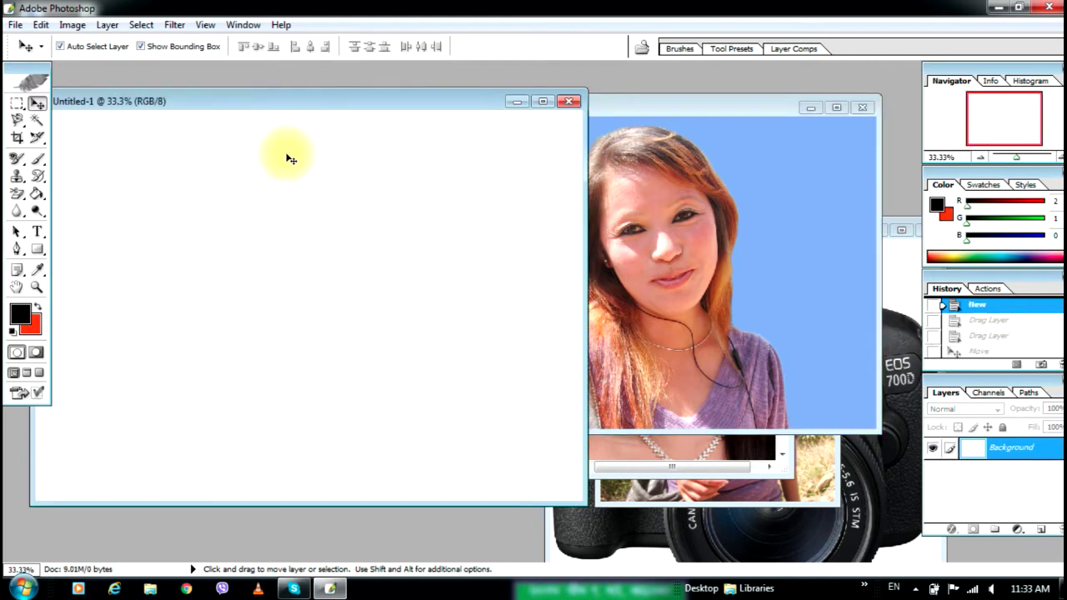
left_click(675, 200)
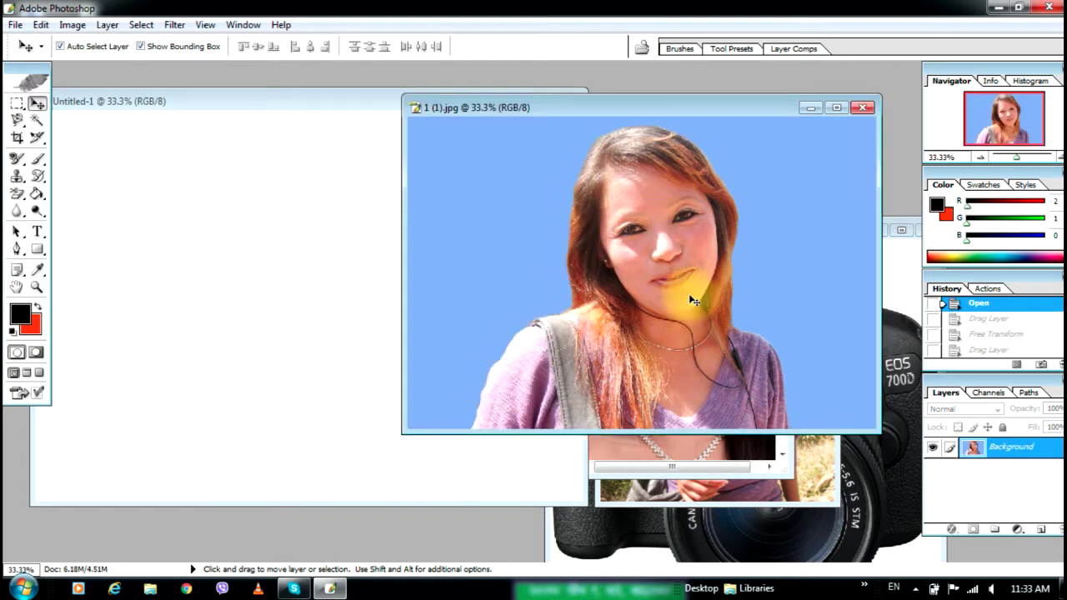
Select the woman's head in 1 (1).jpg with the Rectangular Marquee and move a copy into Untitled-1
left_click(17, 106)
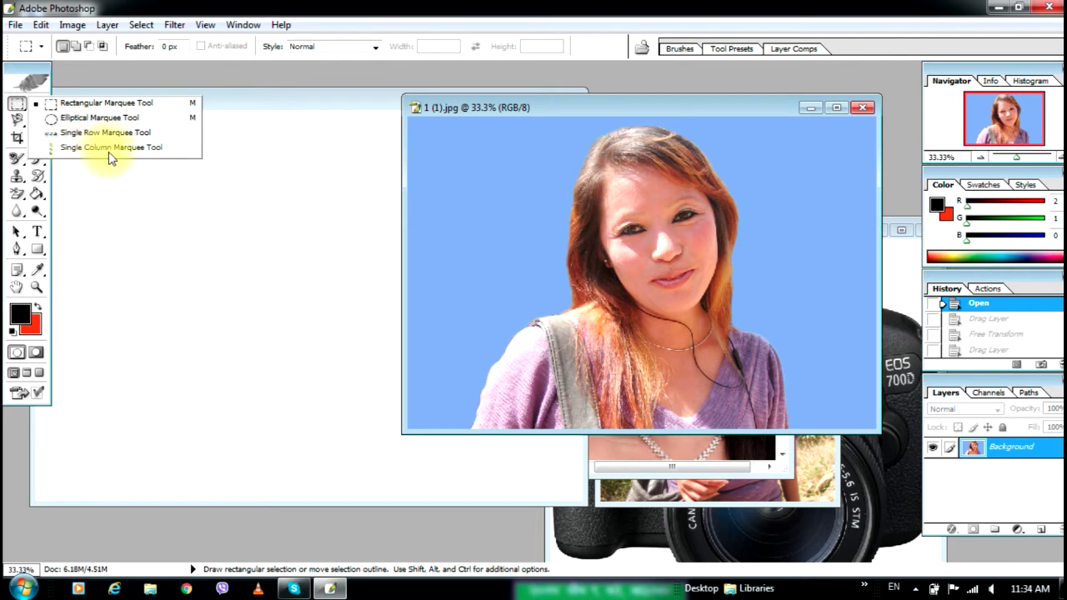
left_click(19, 101)
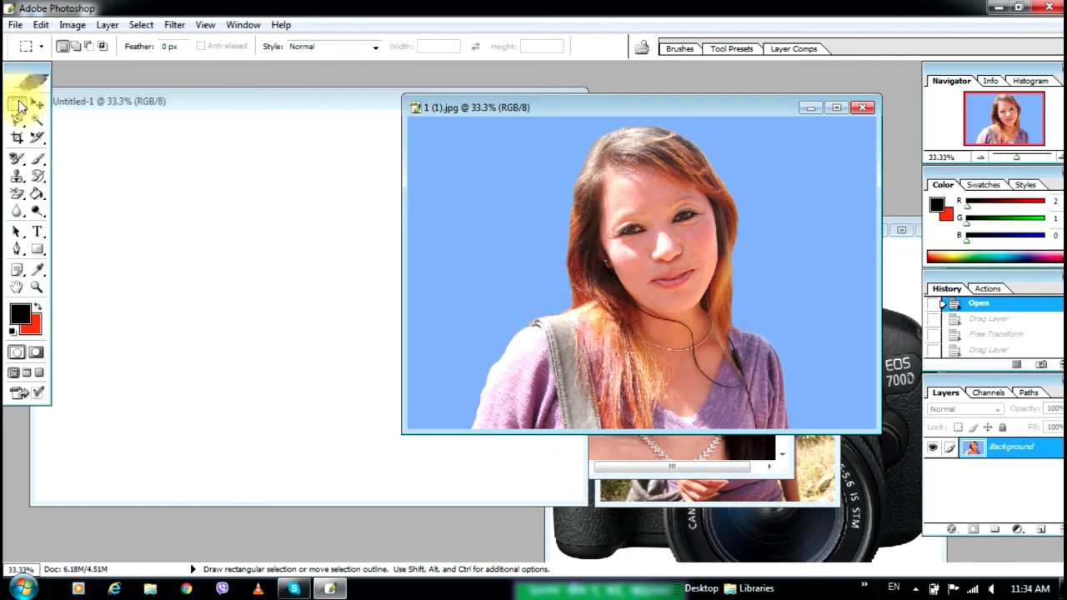
left_click(19, 102)
left_click(45, 104)
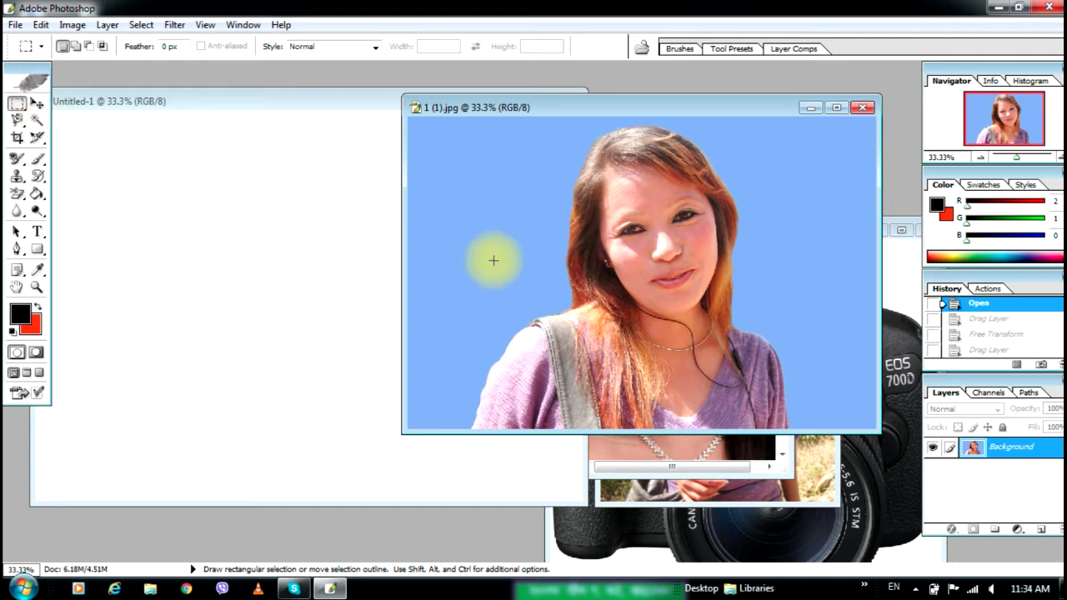
left_click_drag(577, 126, 728, 316)
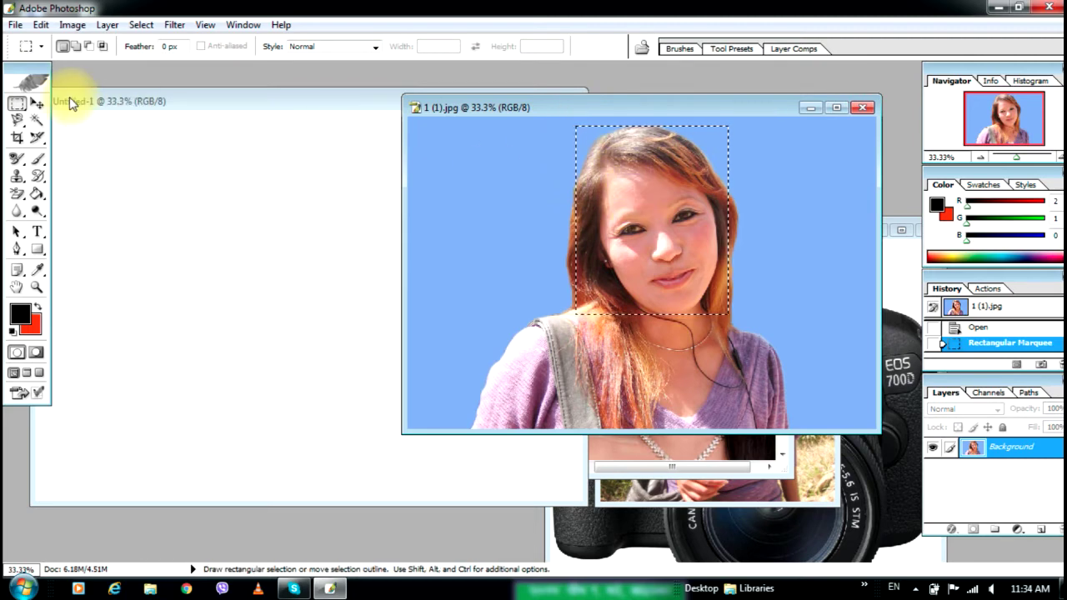
left_click(36, 103)
left_click_drag(644, 202, 353, 219)
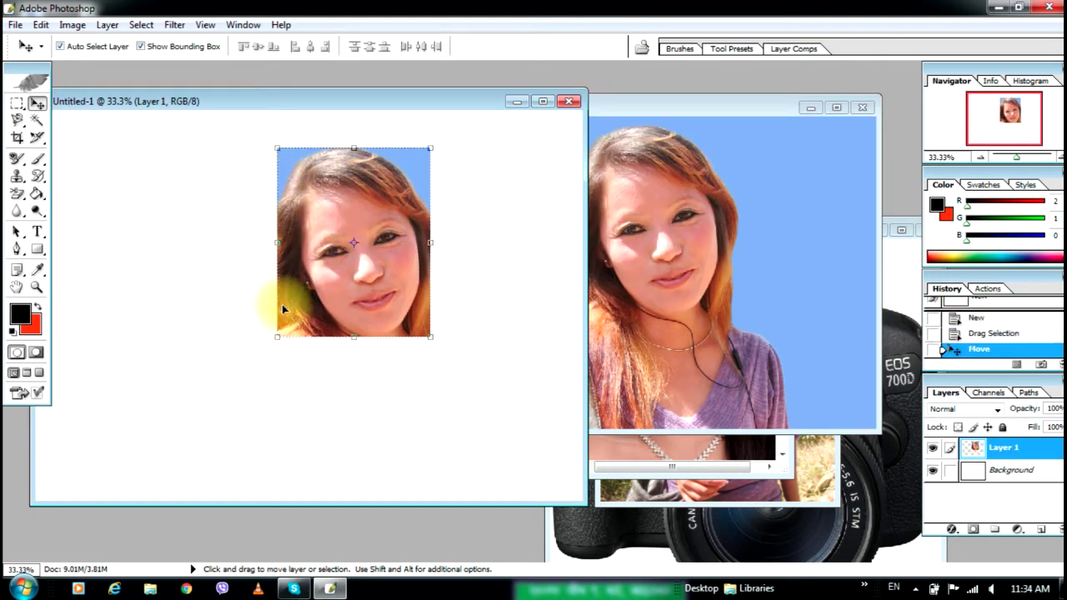
Apply a 6 px black stroke centered on the edge of the copied head layer
left_click(42, 25)
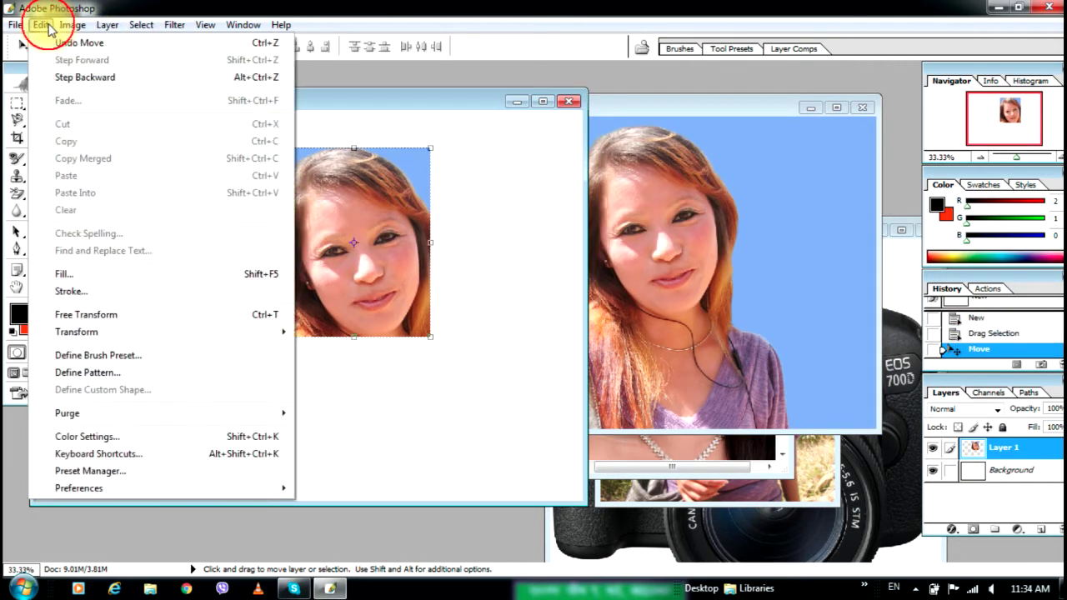
left_click(69, 292)
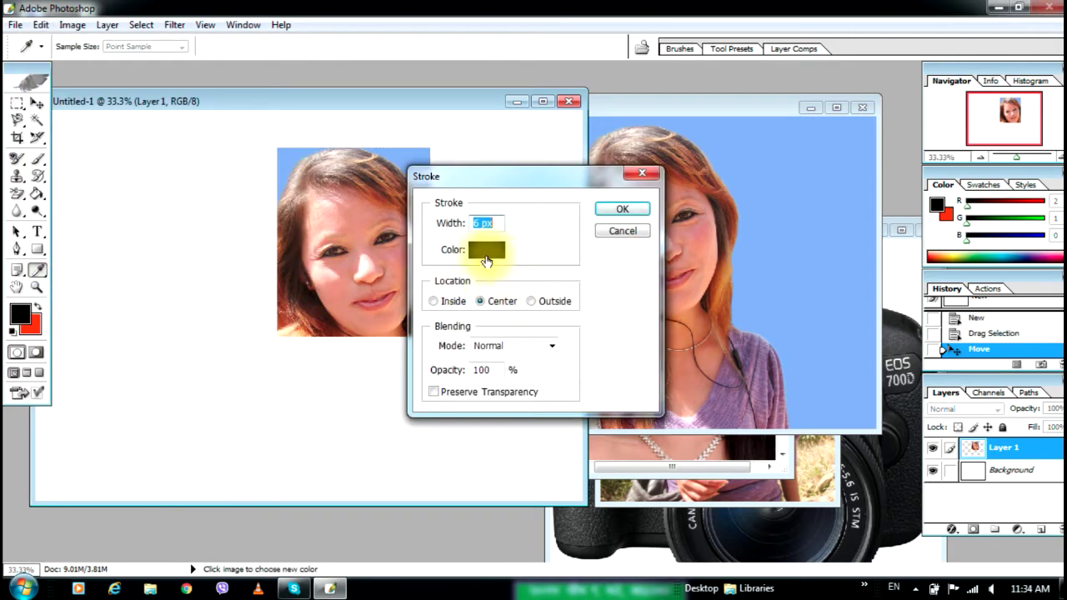
left_click(480, 250)
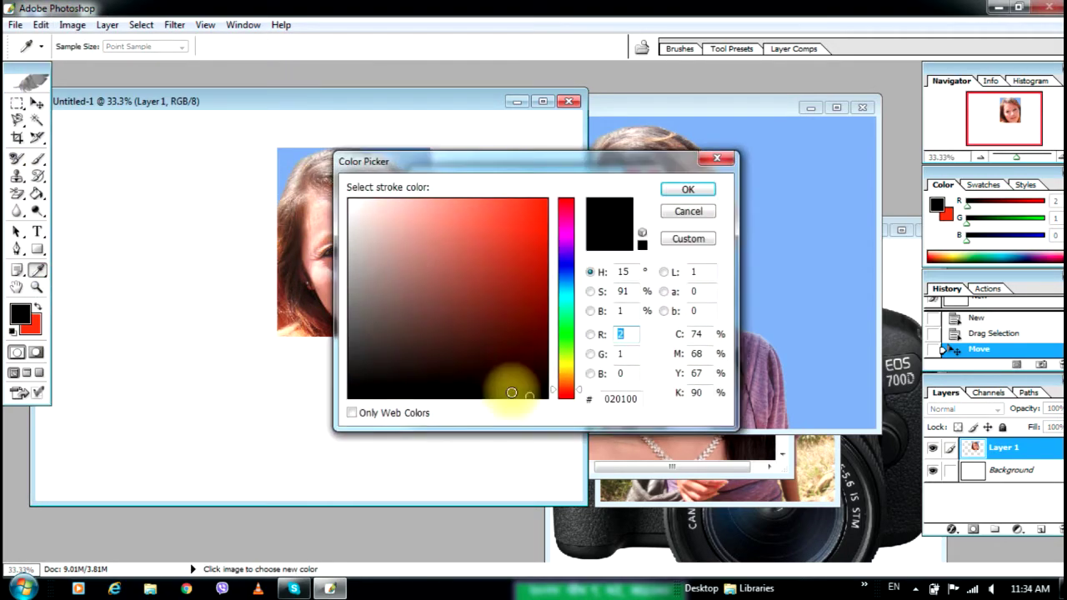
left_click(682, 190)
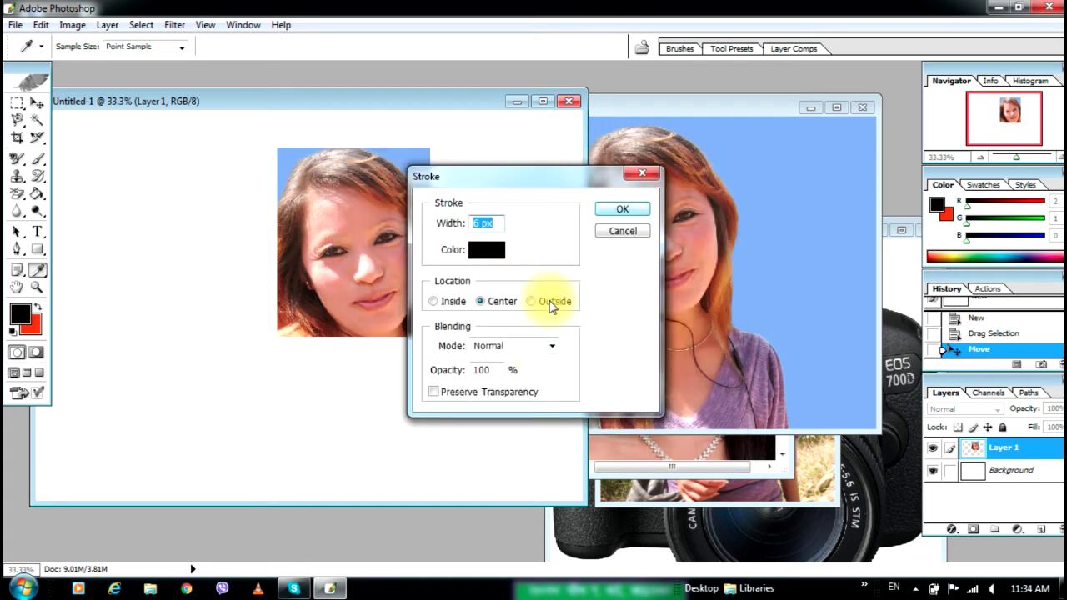
left_click(605, 216)
key("v")
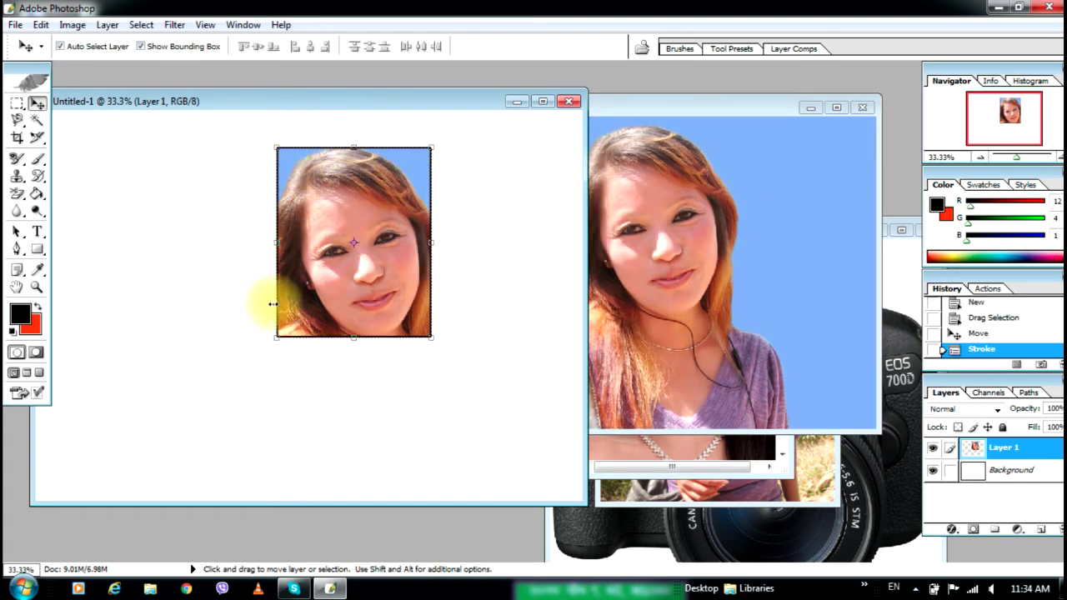
left_click(551, 292)
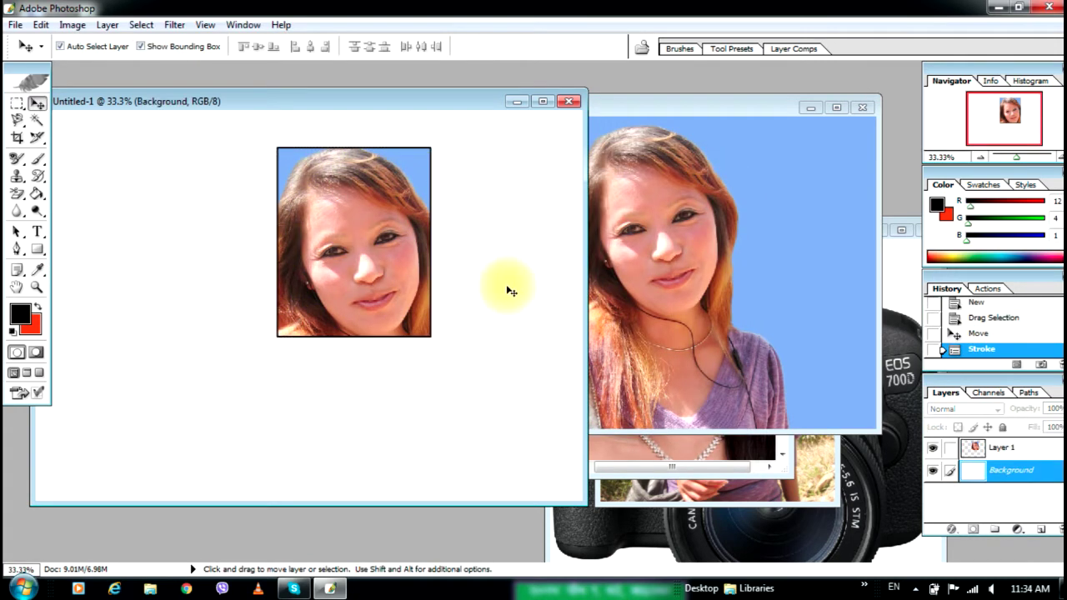
Deselect the rectangular head selection in 1 (1).jpg with the Rectangular Marquee tool active
left_click(605, 217)
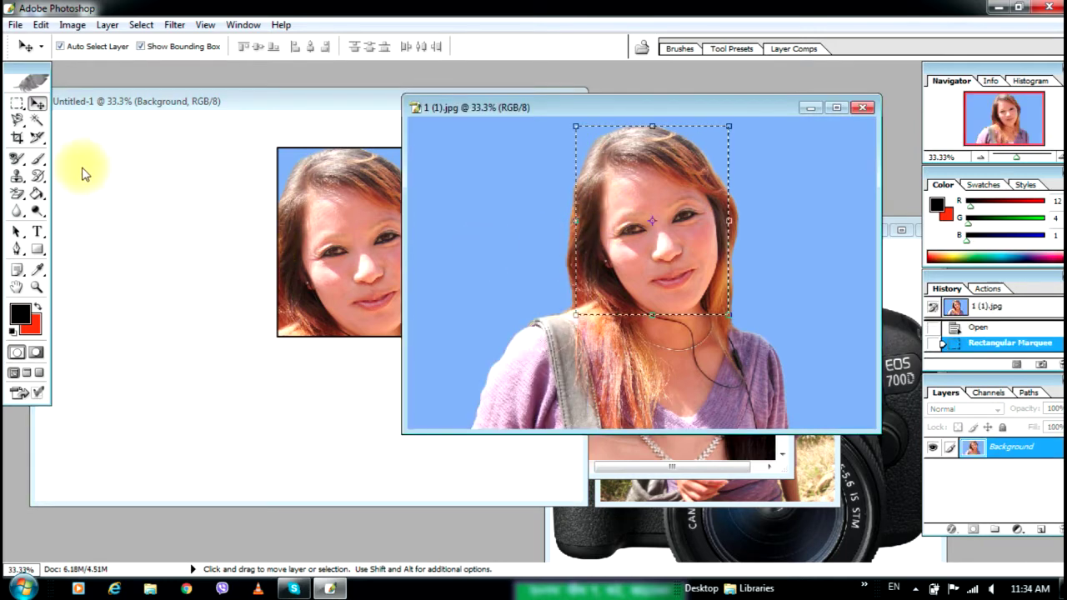
left_click(21, 106)
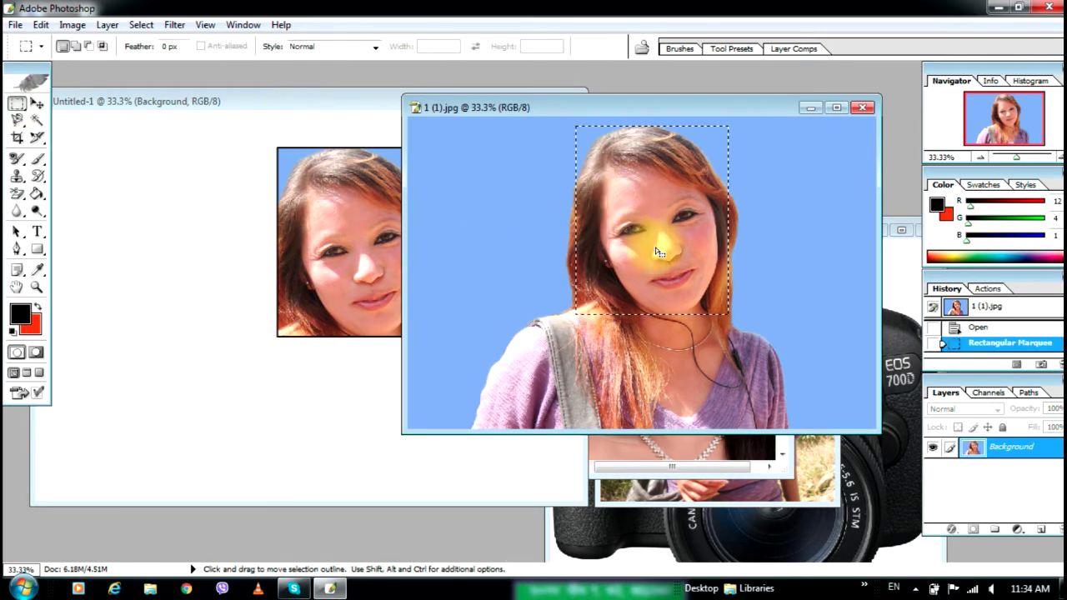
right_click(641, 243)
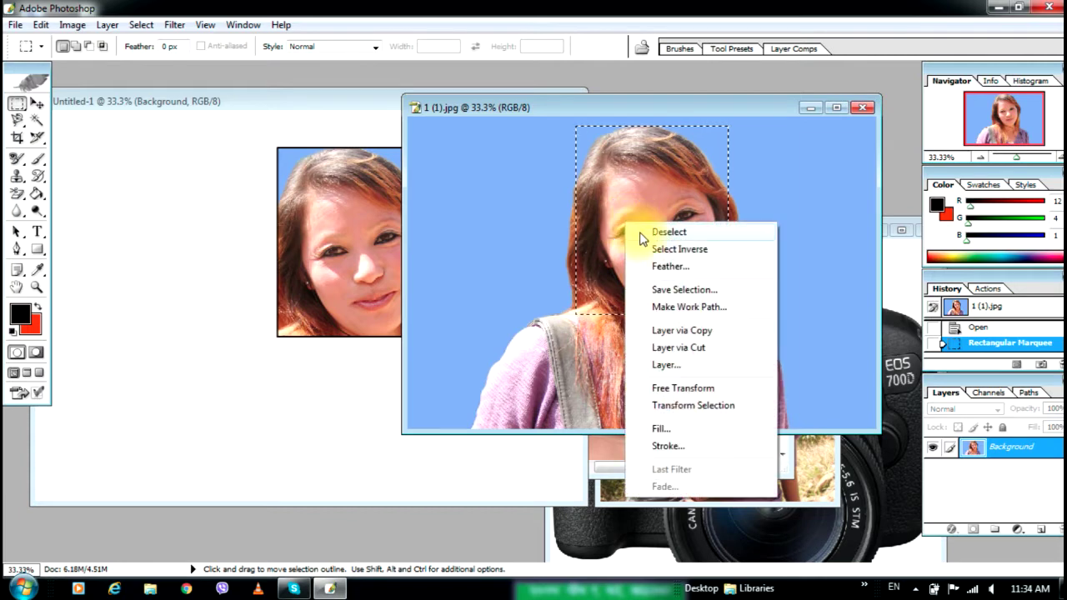
left_click(640, 230)
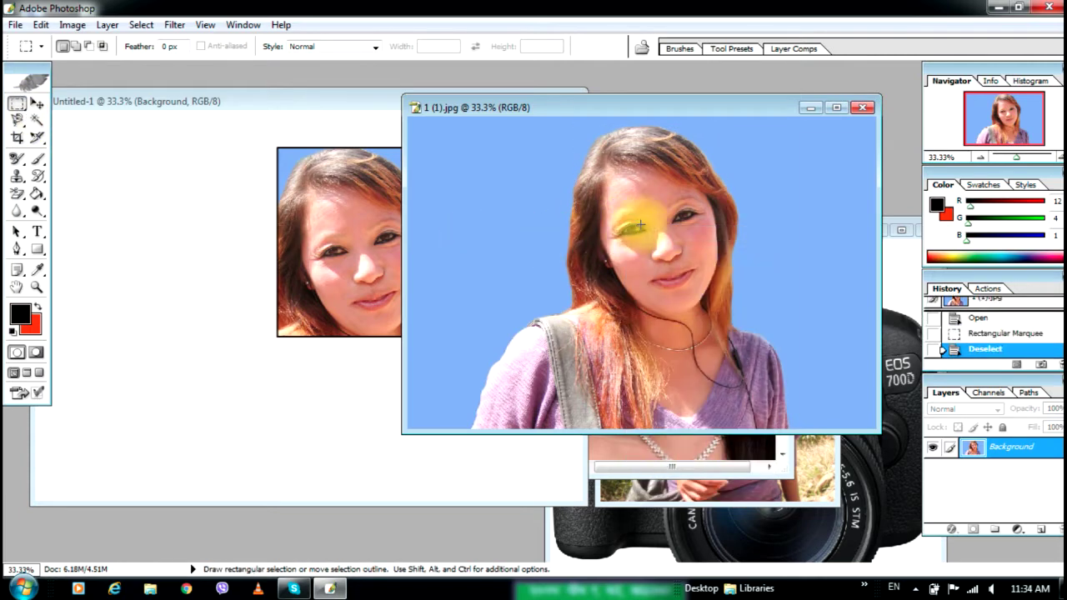
Marquee-select the woman's nose in 1 (1).jpg and copy it into Untitled-1 beside the framed portrait
left_click_drag(689, 269, 690, 270)
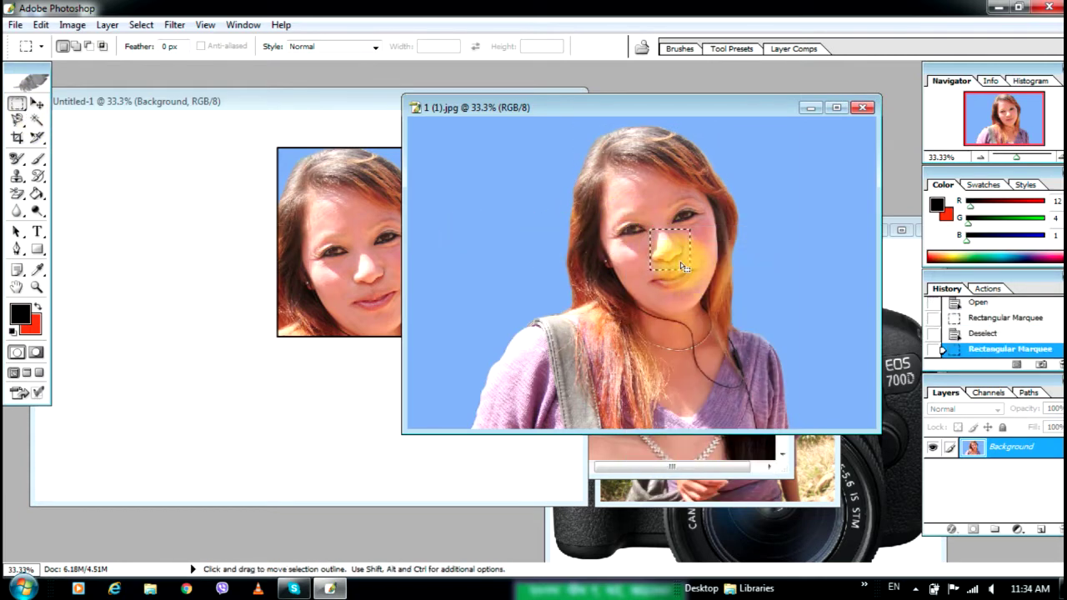
left_click(36, 103)
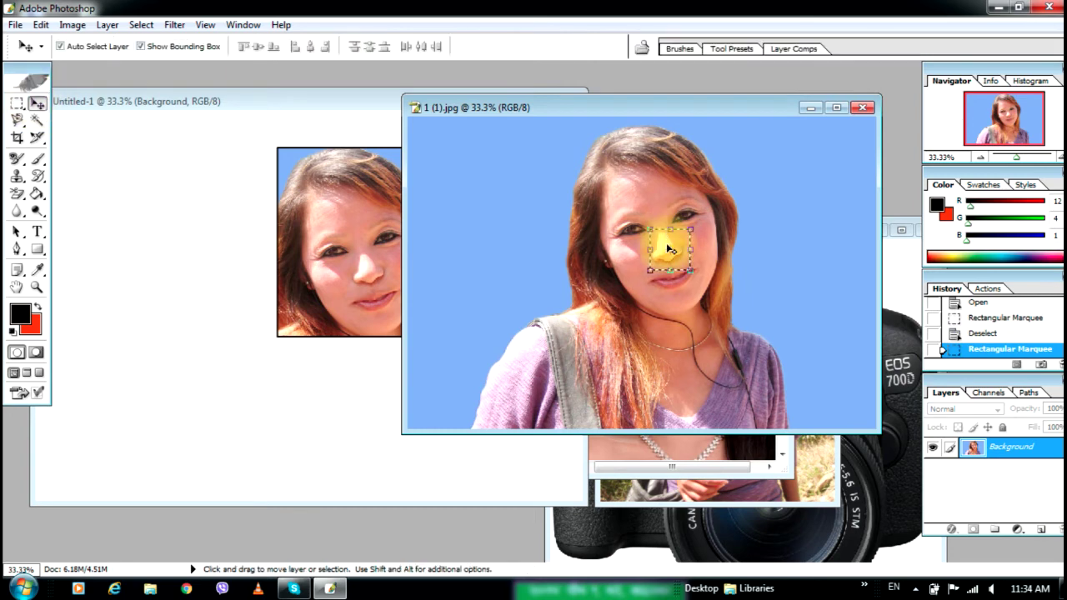
key("ctrl+t")
left_click_drag(679, 239, 247, 287)
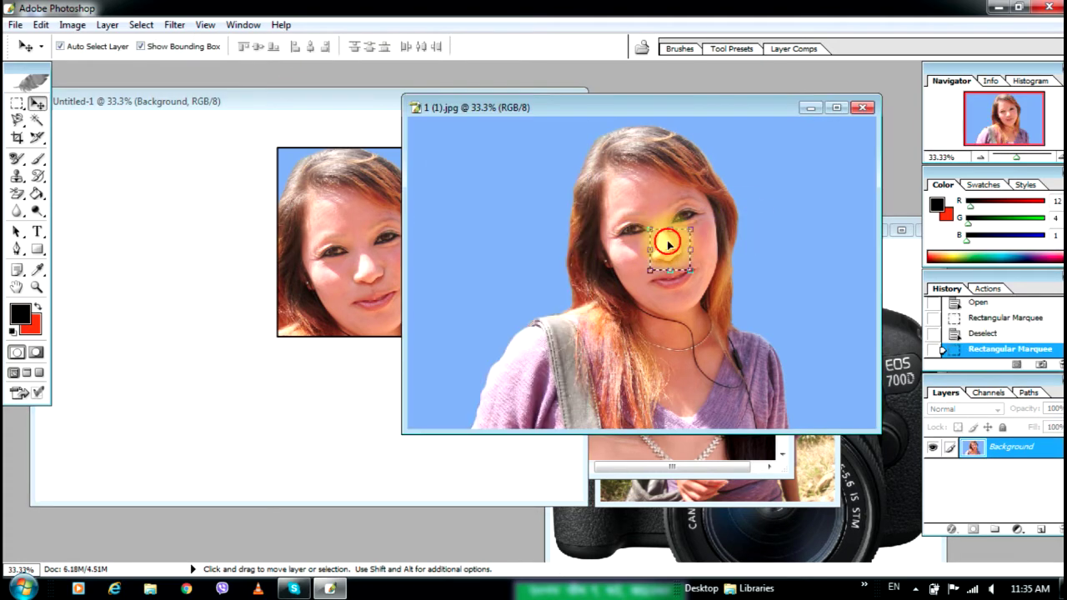
left_click_drag(667, 242, 180, 200)
key("ctrl+t")
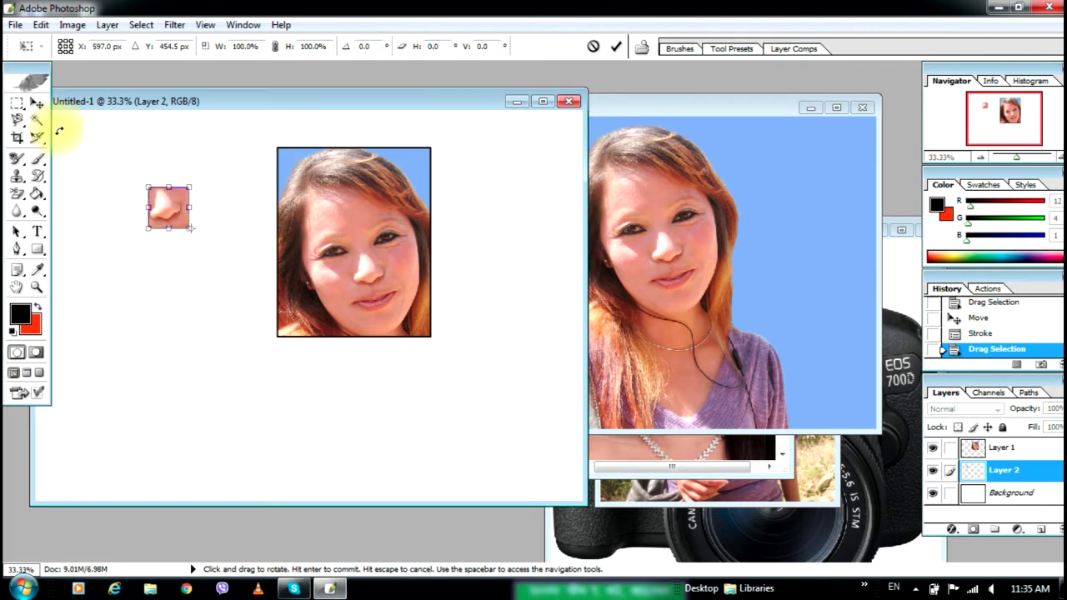
left_click(18, 103)
left_click(493, 231)
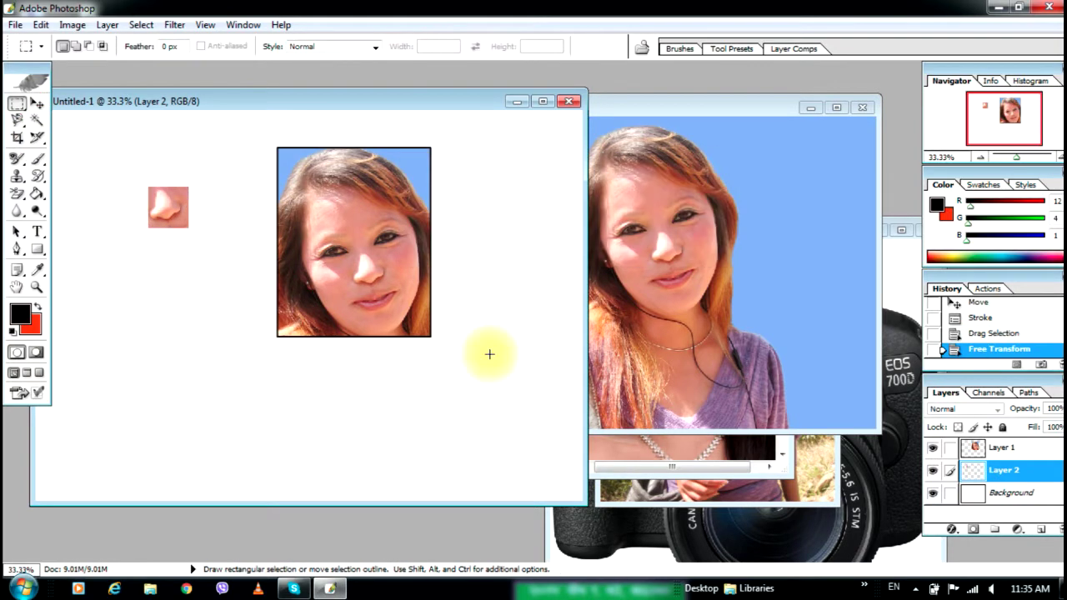
Select the woman's head in 1 (1).jpg with the Elliptical Marquee and copy it into Untitled-1 below the nose cutout
left_click(15, 107)
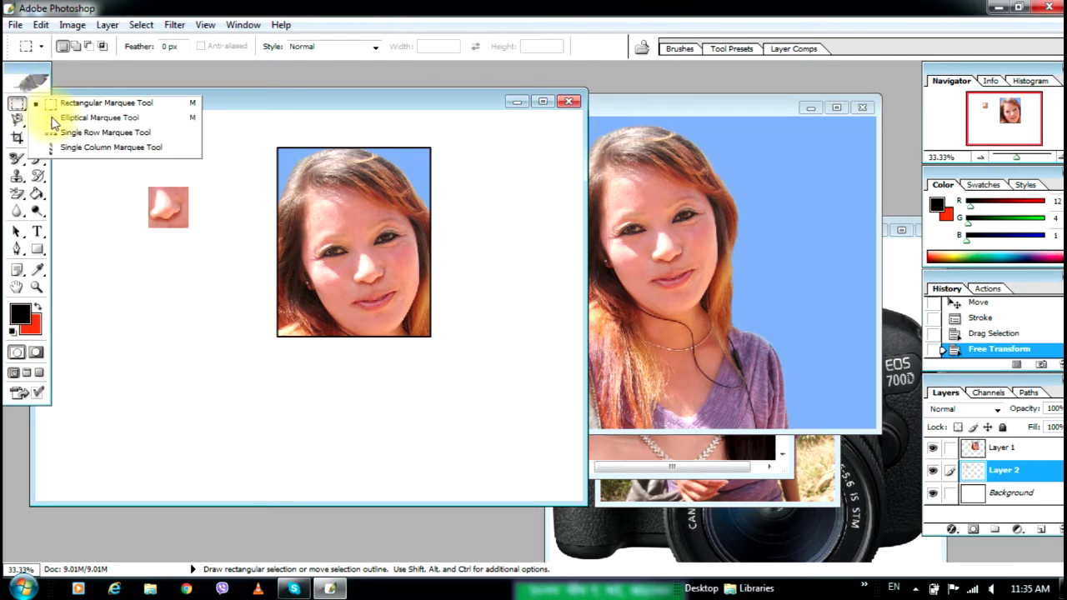
left_click(53, 118)
left_click(616, 150)
left_click_drag(582, 158, 740, 330)
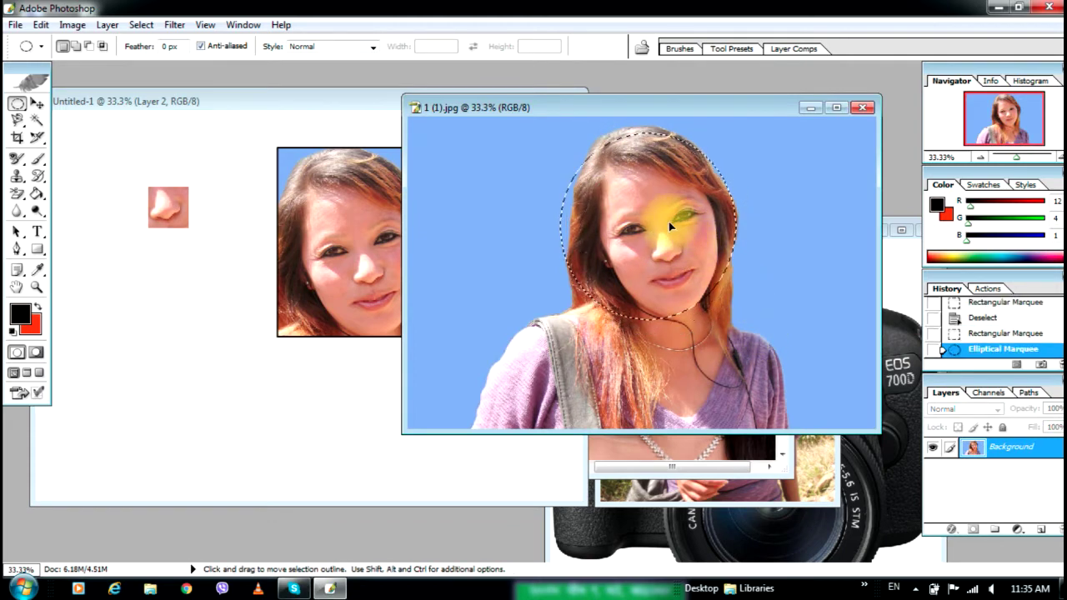
left_click_drag(671, 226, 671, 227)
left_click(38, 102)
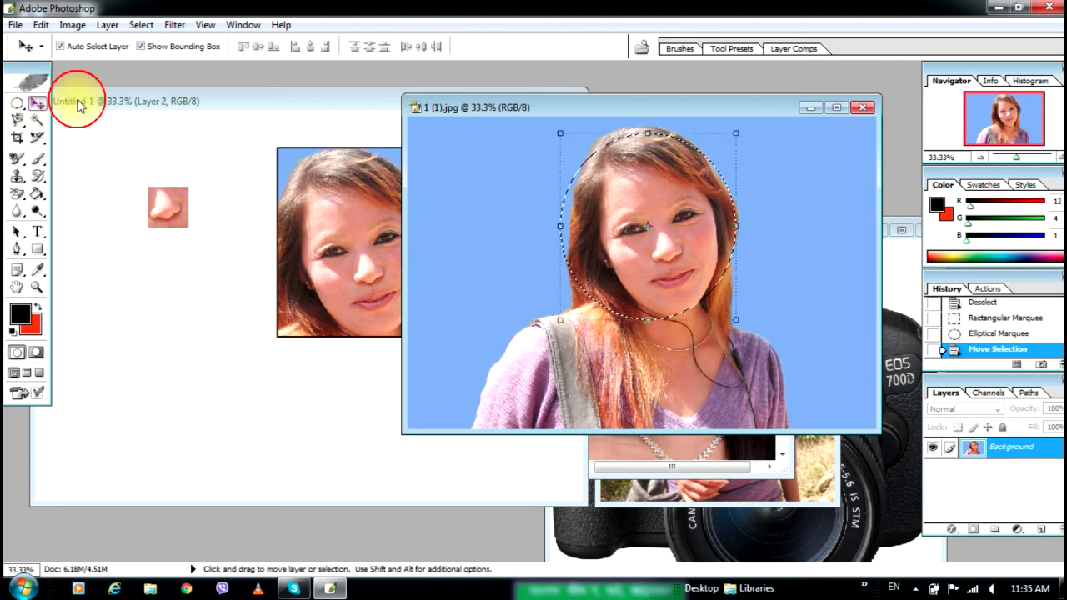
left_click_drag(631, 229, 170, 312)
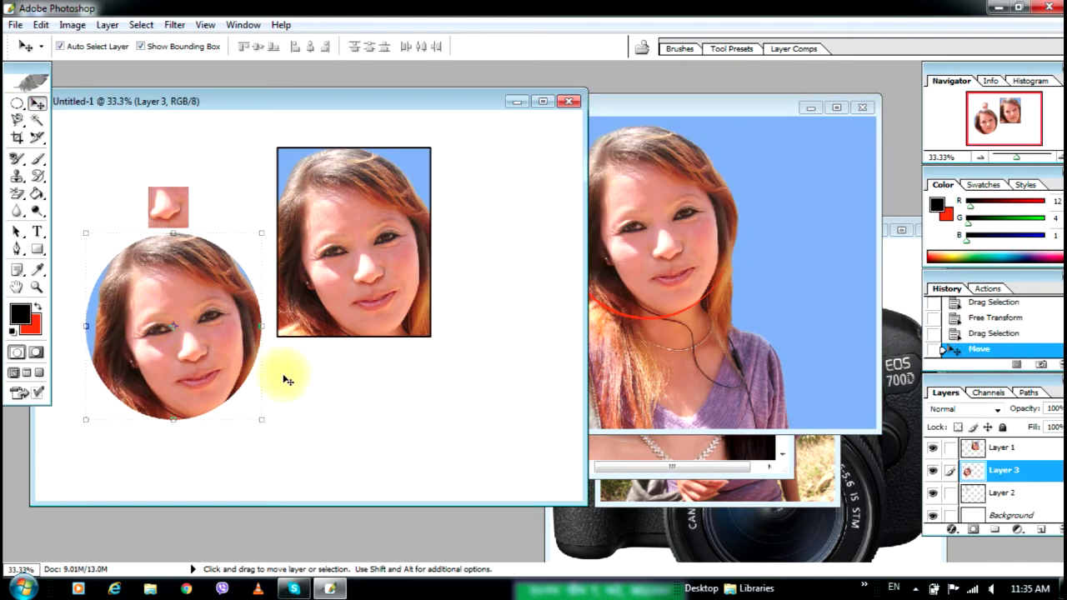
Copy the elliptical head selection into Untitled-1 again and stack both oval cutouts to the right of the framed portrait
left_click(374, 394)
left_click(17, 103)
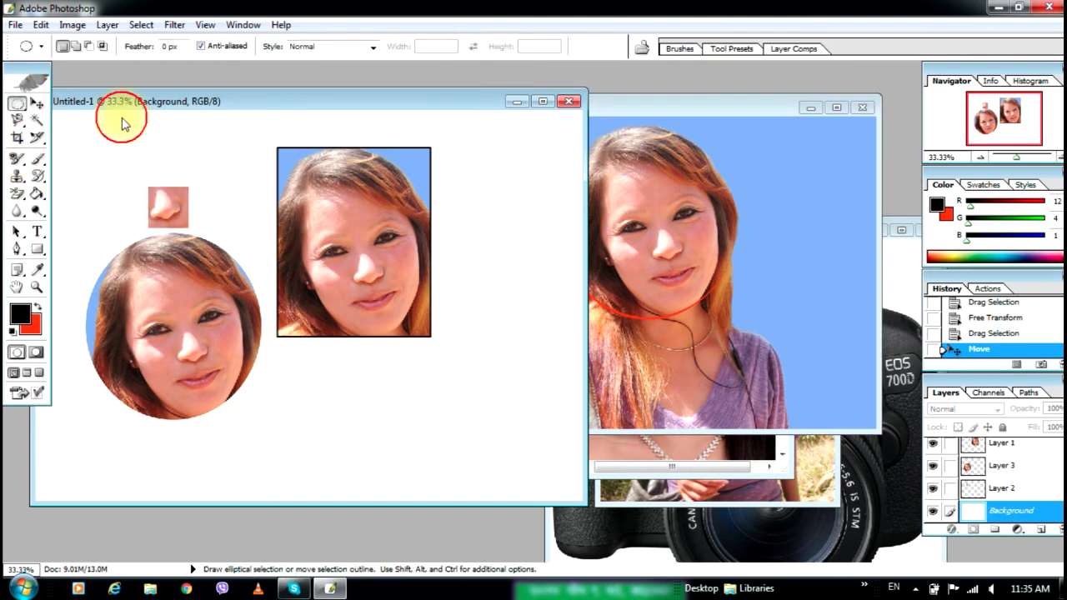
left_click(703, 203)
left_click_drag(655, 106, 840, 86)
left_click(37, 103)
left_click_drag(805, 193, 367, 310)
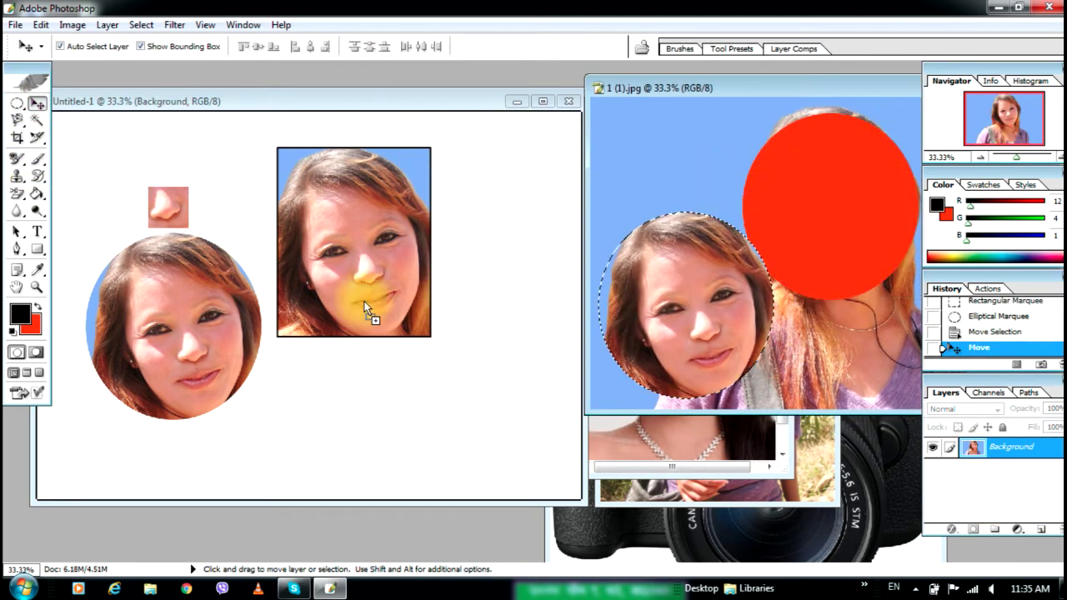
left_click_drag(351, 360, 455, 310)
left_click_drag(242, 275, 492, 173)
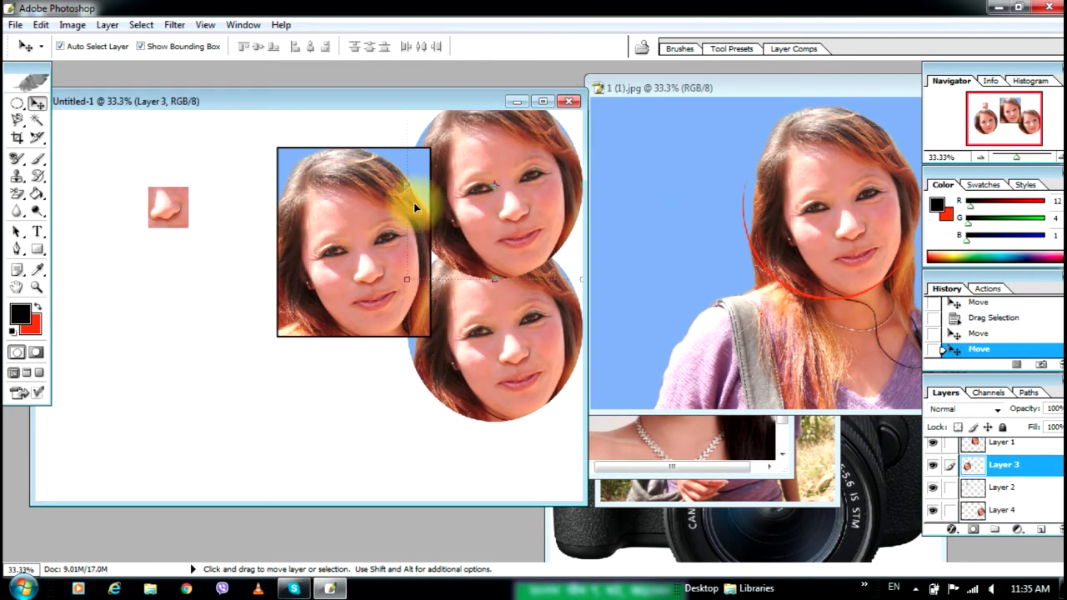
Move the nose cutout up beside the top corner of the framed portrait using Free Transform and apply the transformation
left_click(166, 215)
key("ctrl+t")
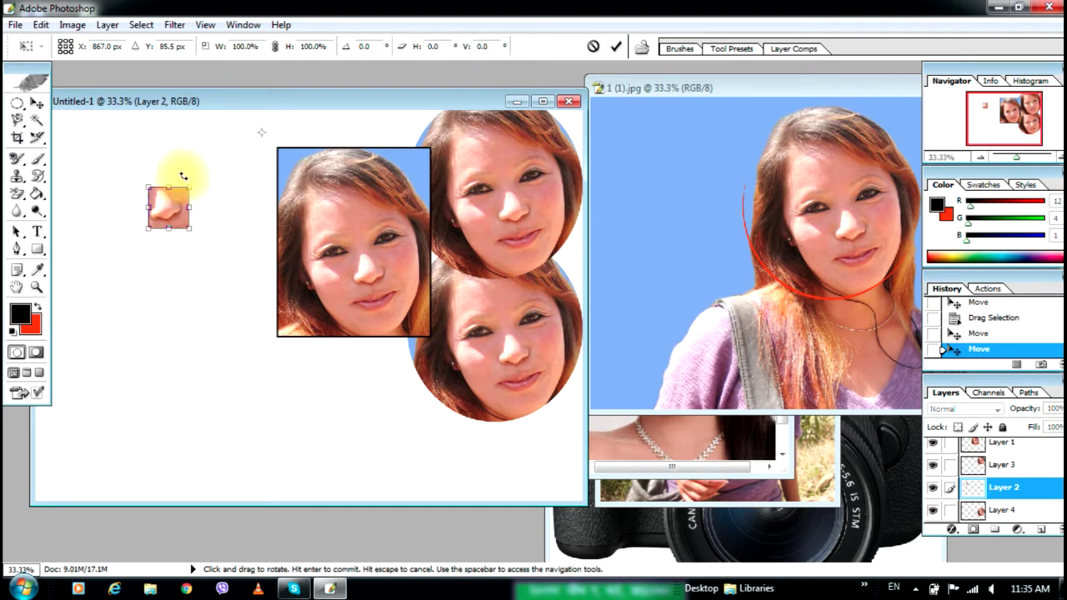
left_click(16, 102)
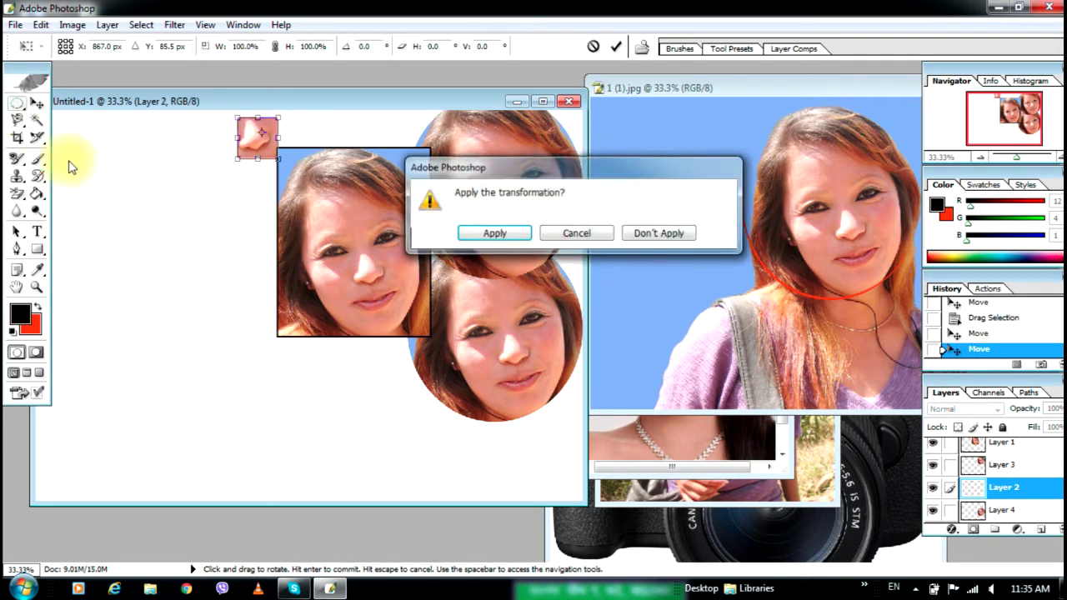
left_click(497, 233)
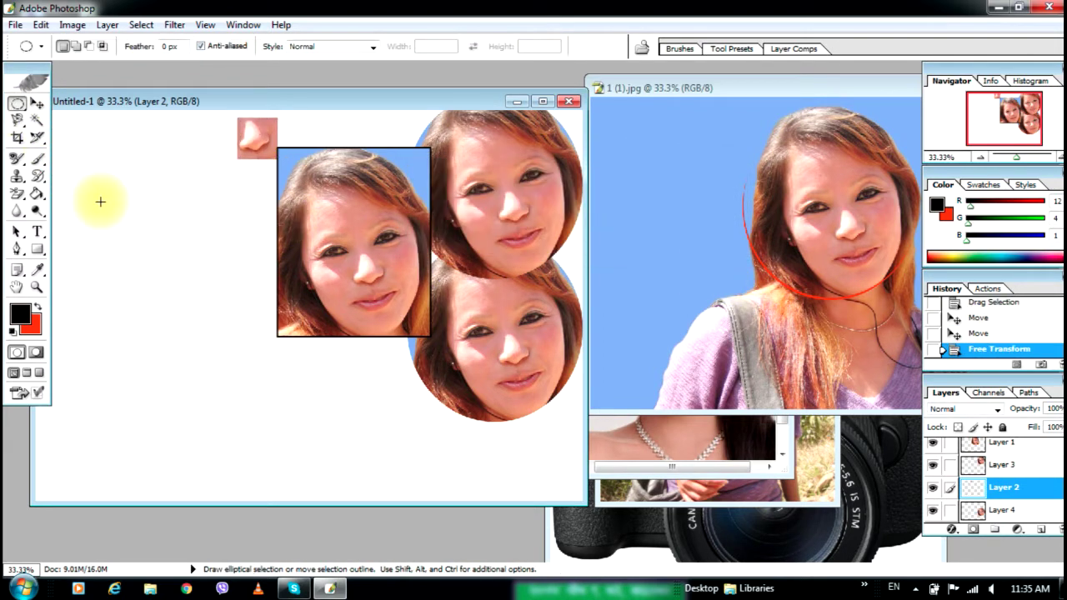
Draw an elliptical selection in the blank area beside the framed portrait, stroke it with a 6 px violet-blue centered line, and deselect
left_click_drag(100, 201, 239, 352)
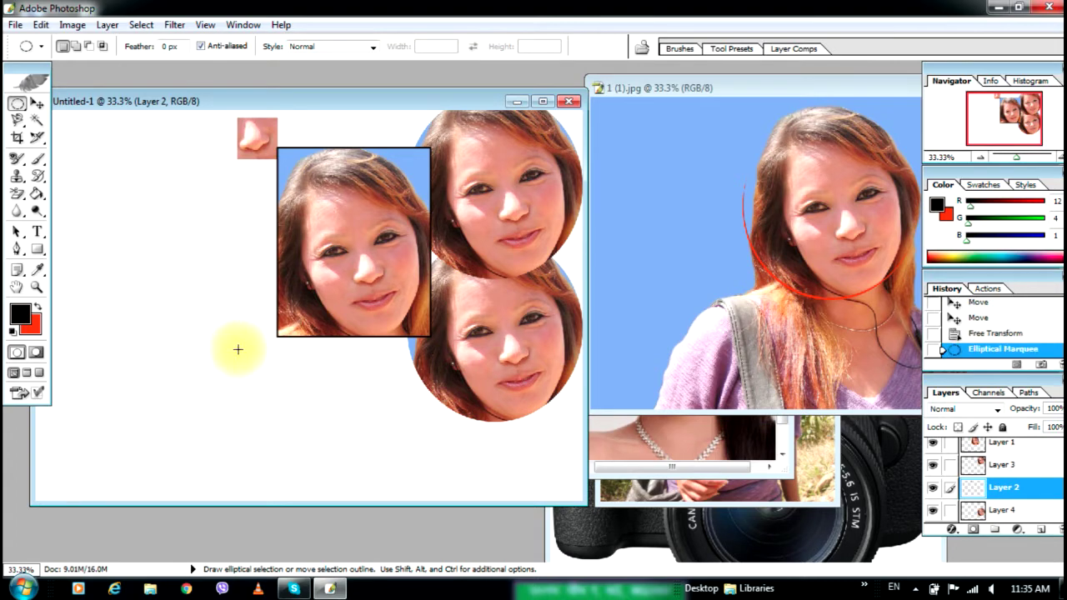
left_click(41, 25)
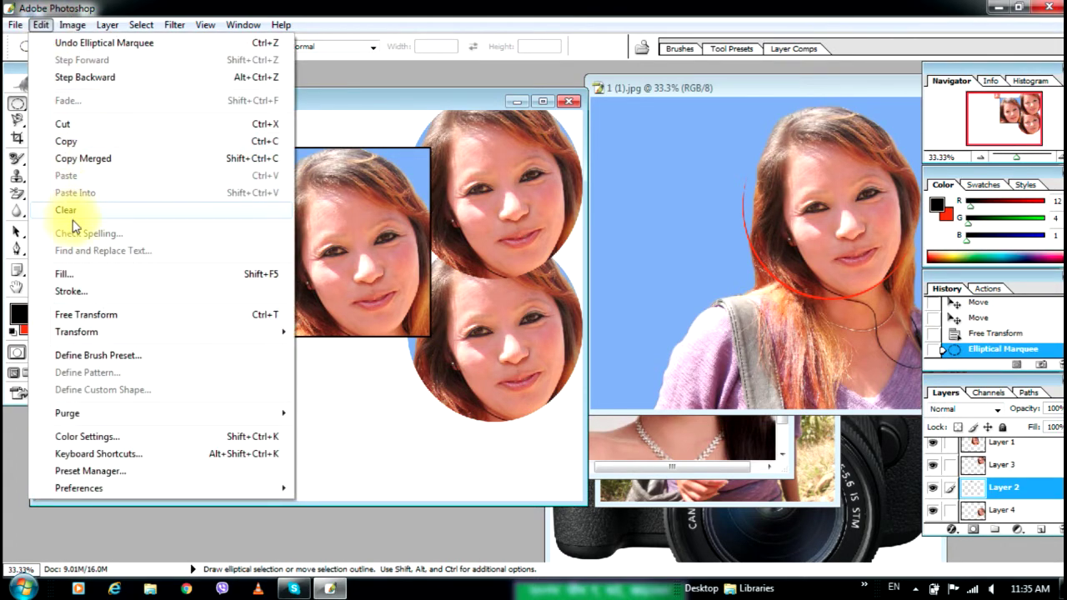
left_click(70, 291)
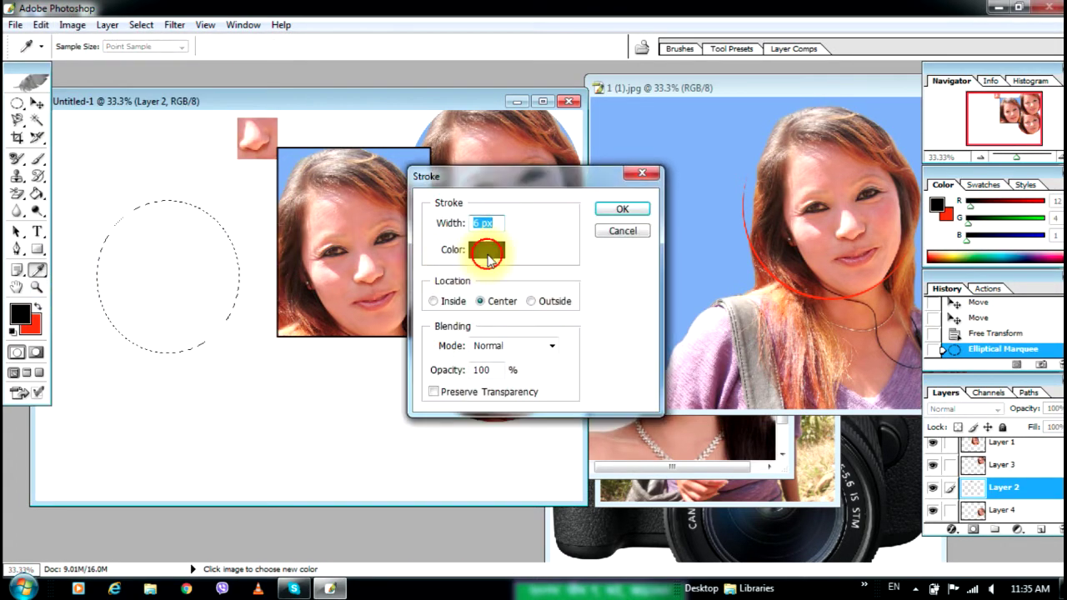
left_click(487, 249)
left_click(524, 313)
left_click(567, 265)
left_click(505, 203)
left_click(688, 189)
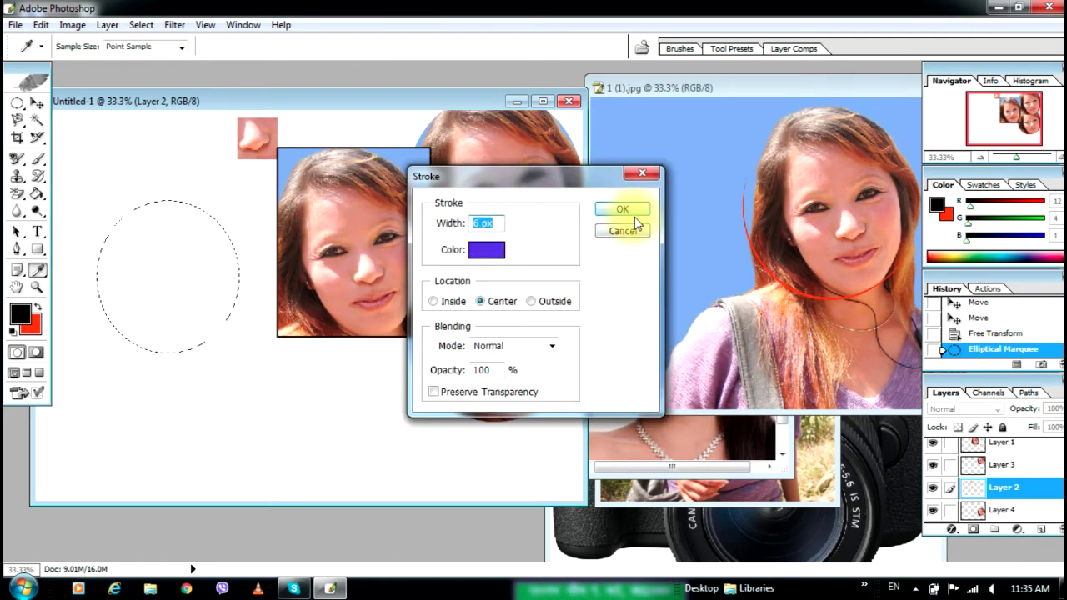
left_click(630, 210)
key("m")
left_click(196, 267)
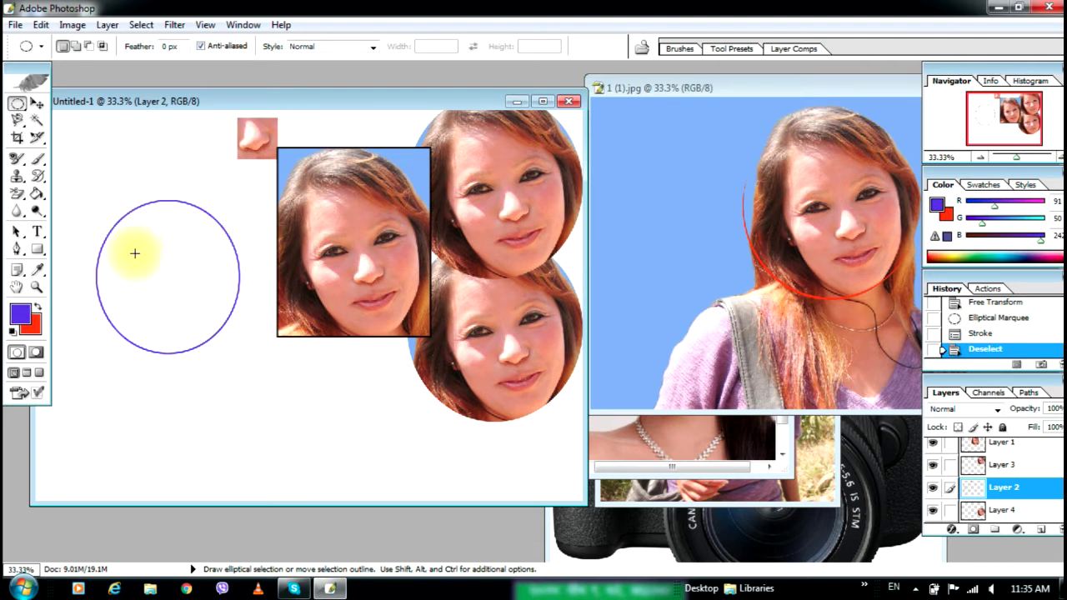
left_click_drag(135, 253, 143, 256)
left_click(167, 281)
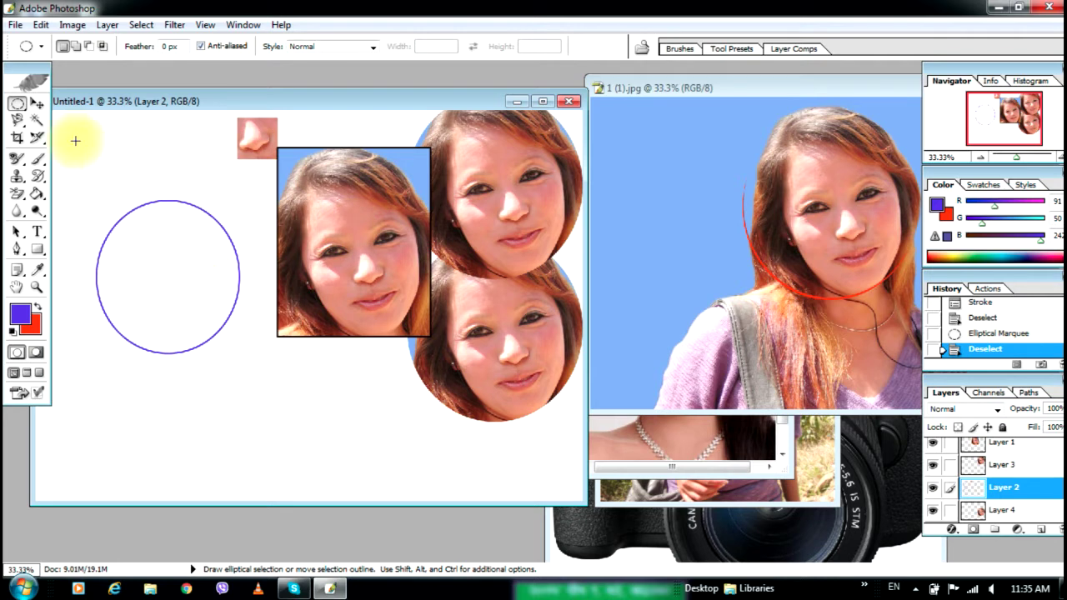
Draw a rectangular selection below the framed portrait, stroke it with the 6 px violet-blue centered line, and deselect
left_click(24, 105)
left_click(50, 102)
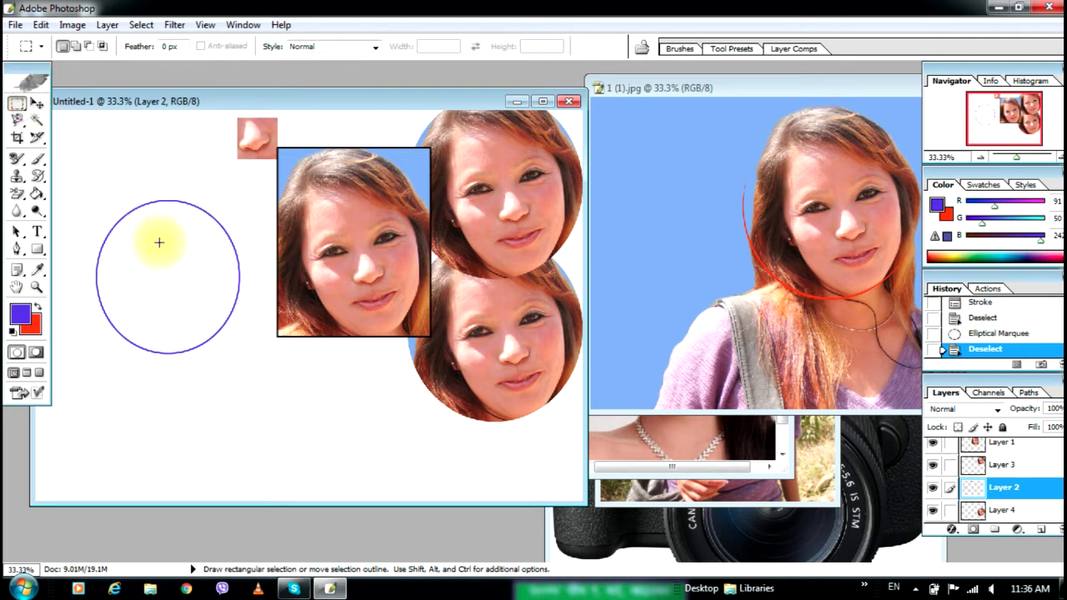
left_click_drag(223, 369, 351, 468)
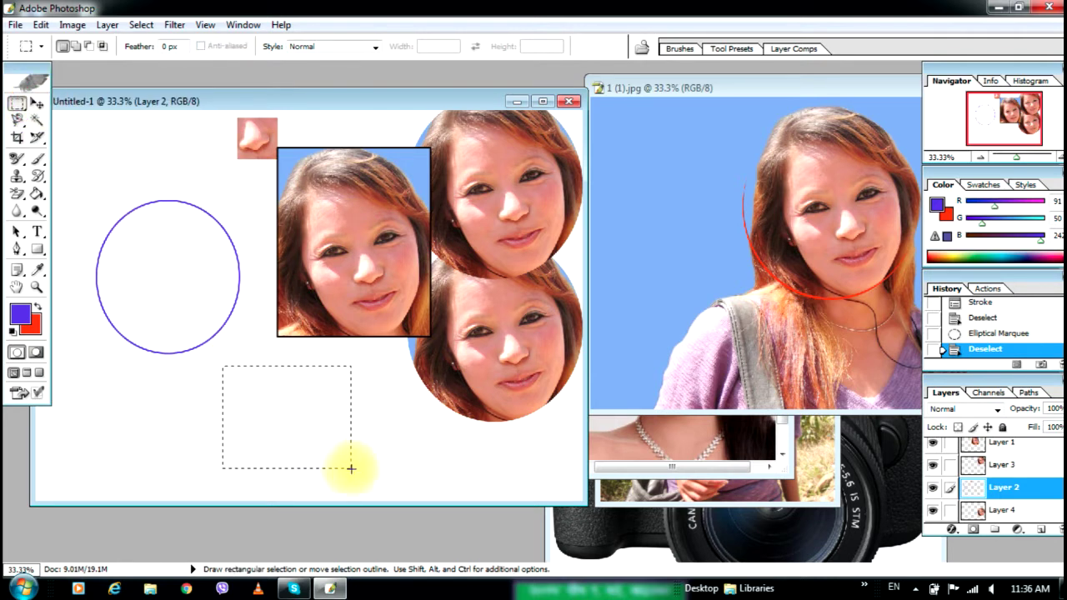
left_click(41, 24)
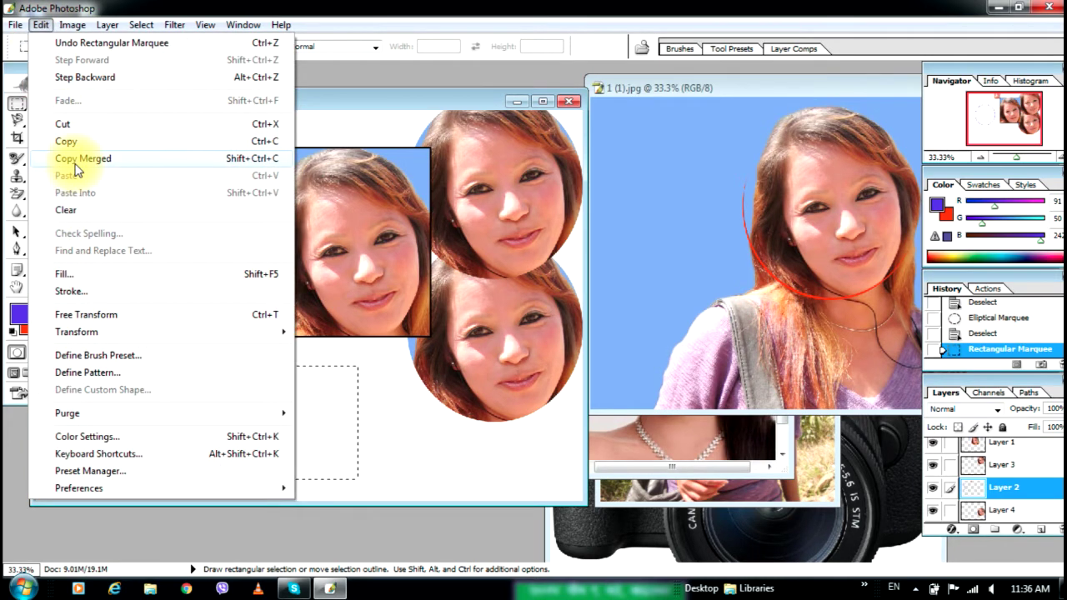
left_click(71, 291)
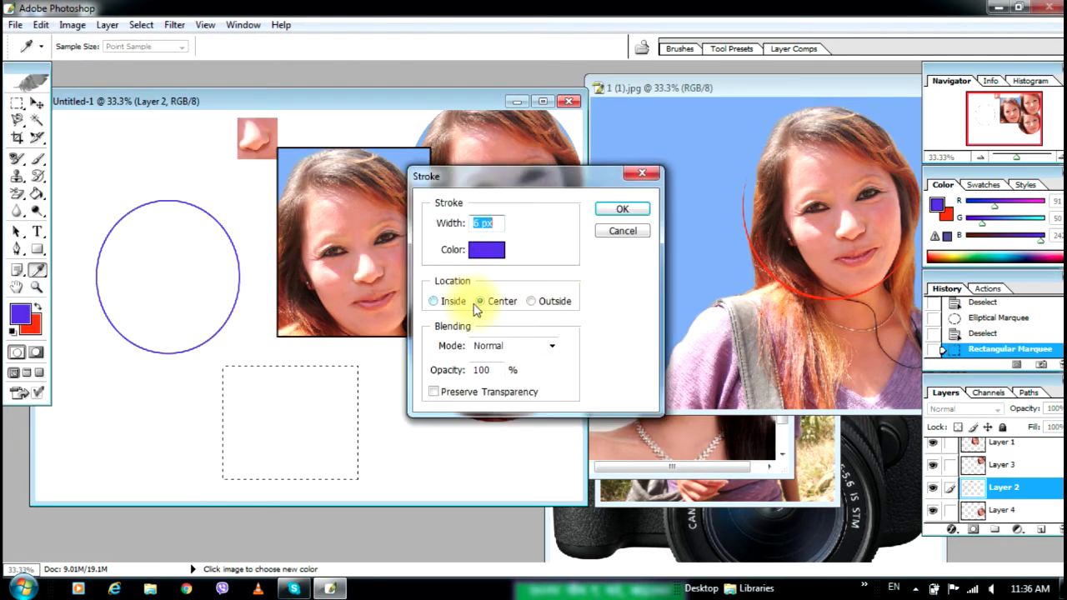
left_click(602, 208)
left_click(406, 428)
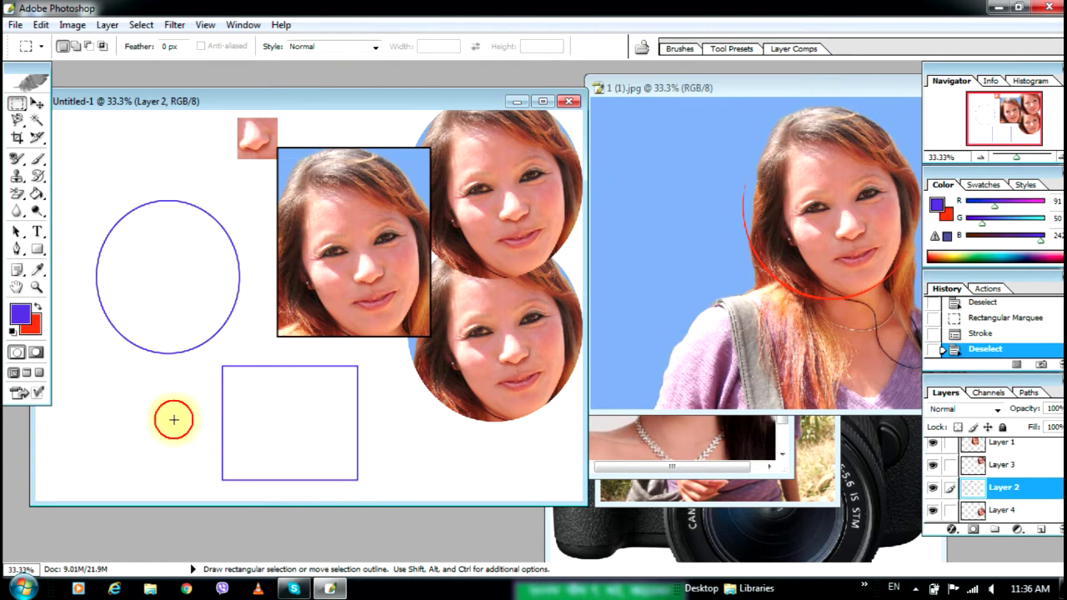
Bring the 1 (1).jpg window to the front and place it over Untitled-1
left_click(11, 103)
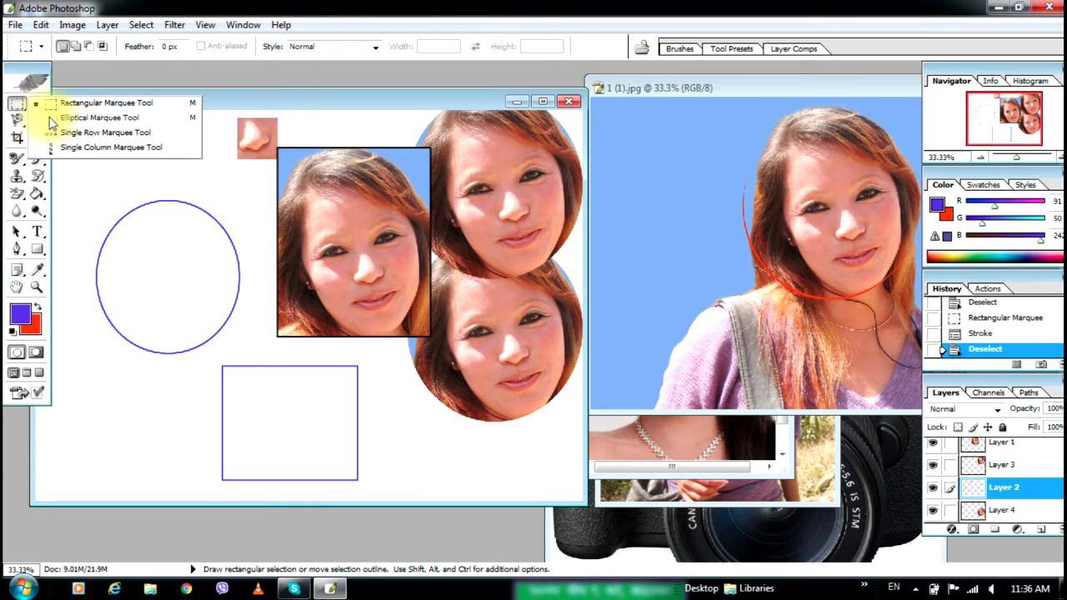
left_click(229, 208)
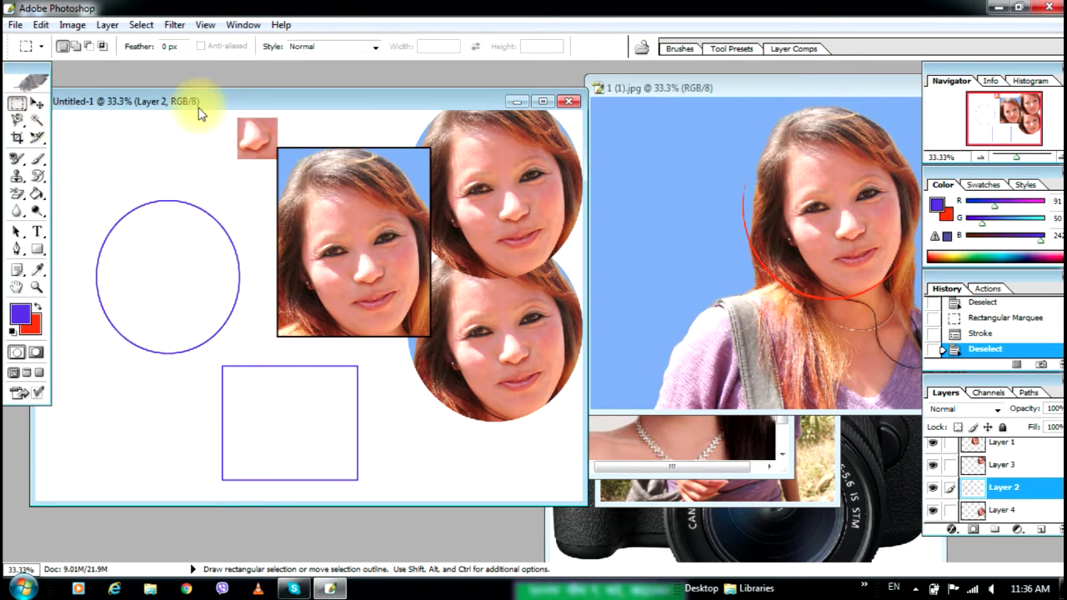
left_click_drag(734, 88, 302, 65)
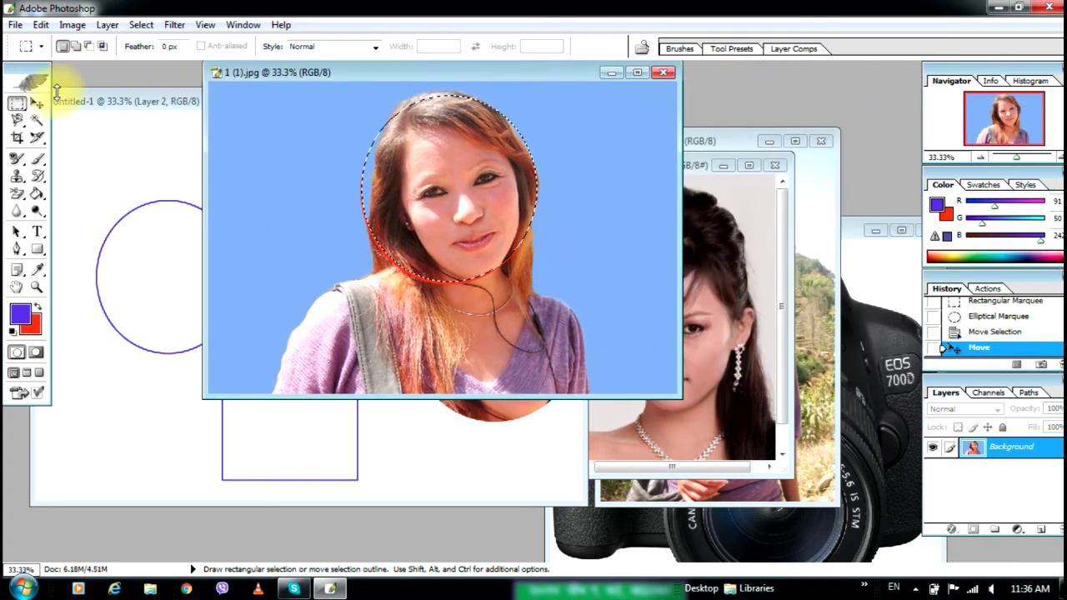
left_click(15, 103)
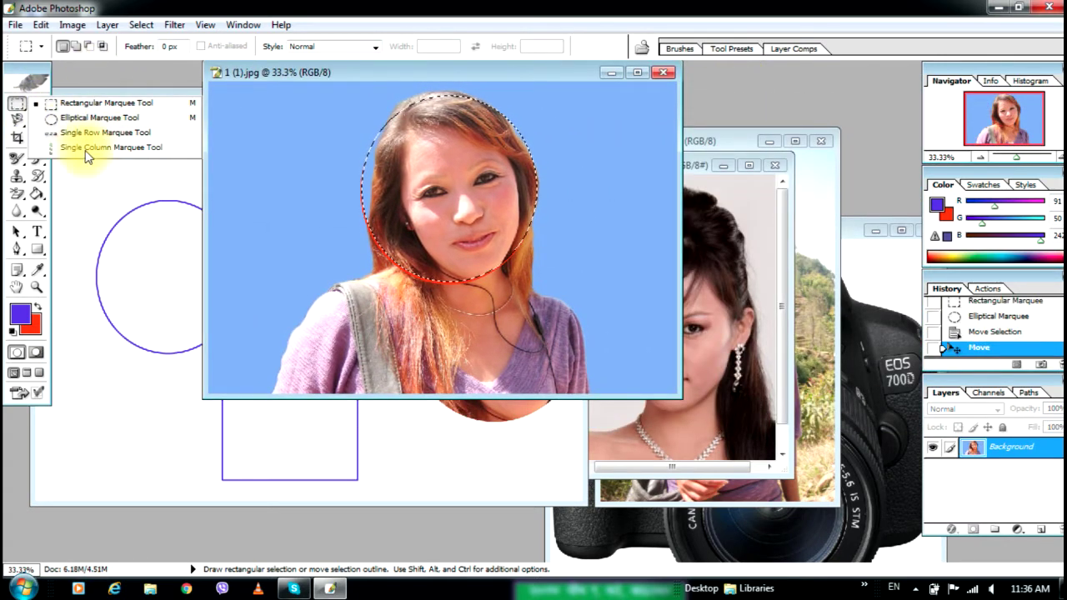
left_click(529, 70)
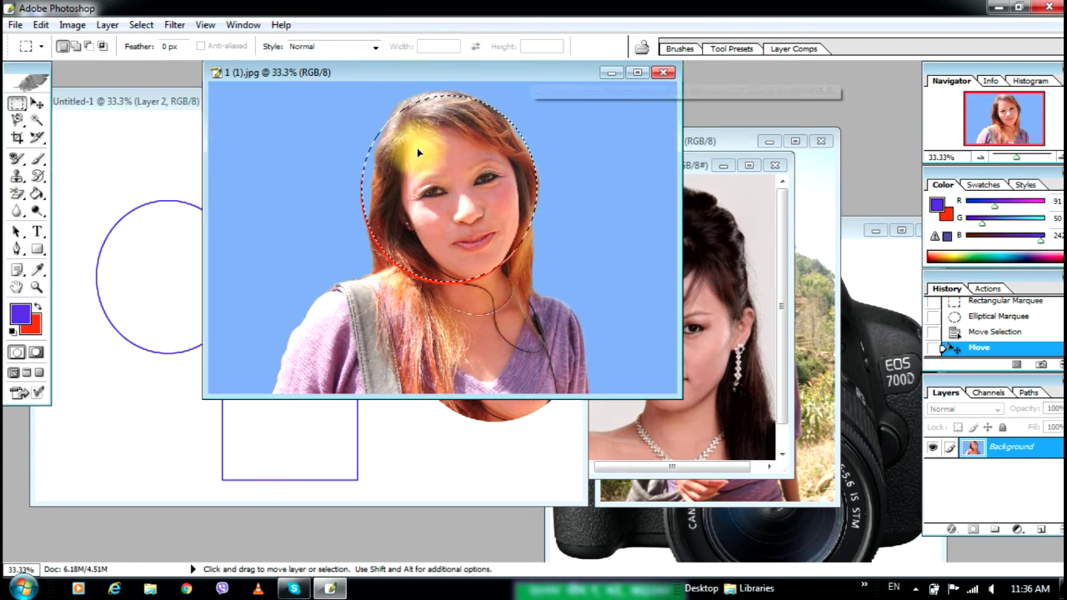
Deselect the oval head selection and step 1 (1).jpg back in its history to the Deselect state before the Rectangular and Elliptical Marquee entries
left_click(18, 101)
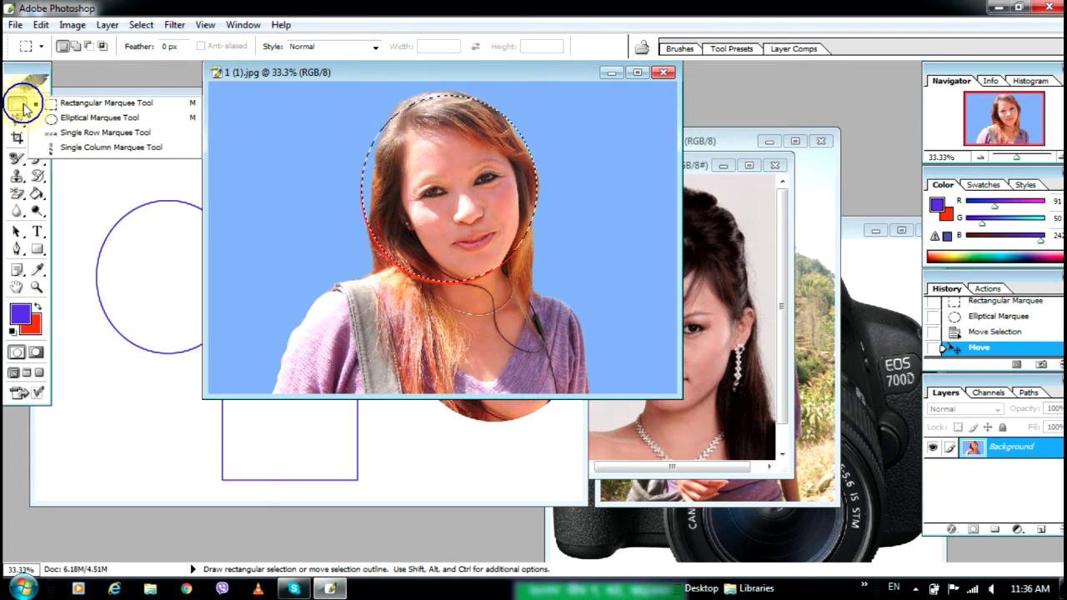
left_click(98, 118)
right_click(459, 172)
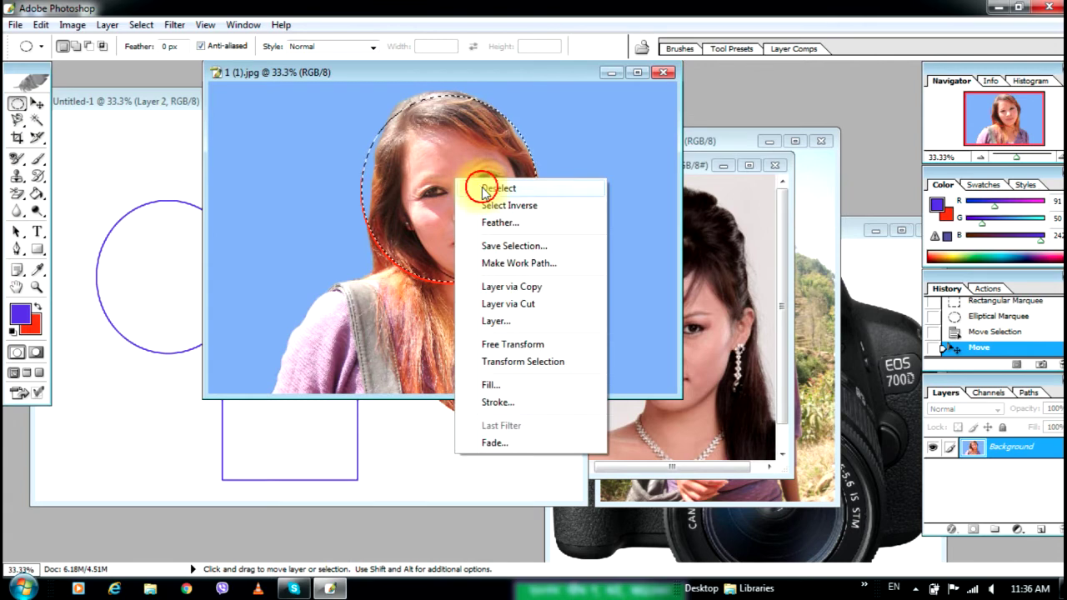
left_click(490, 185)
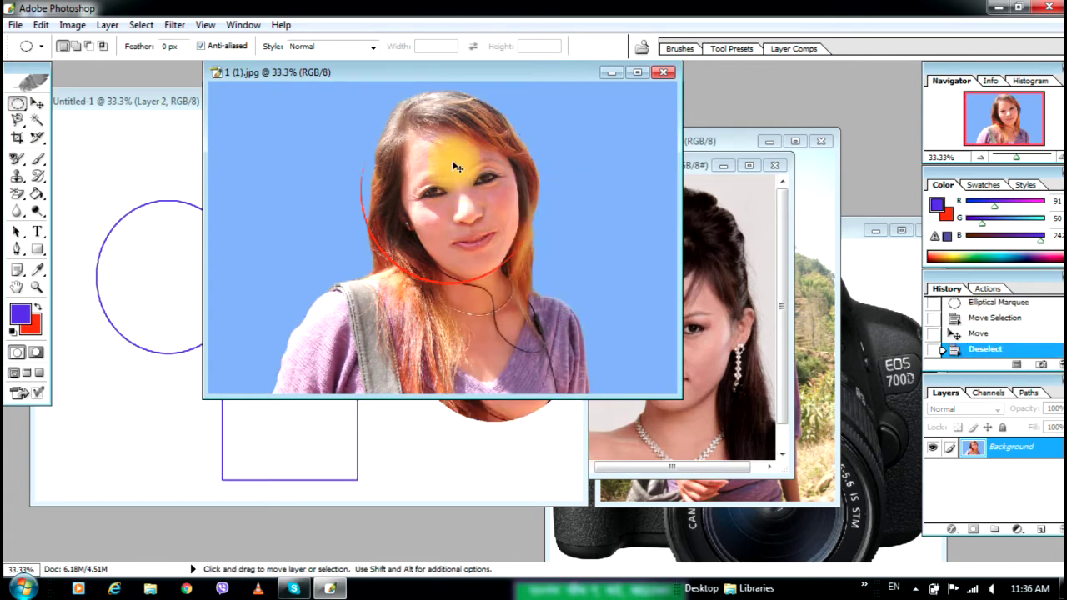
key("ctrl+alt+z")
key("ctrl+alt+z")
key("ctrl+alt+z")
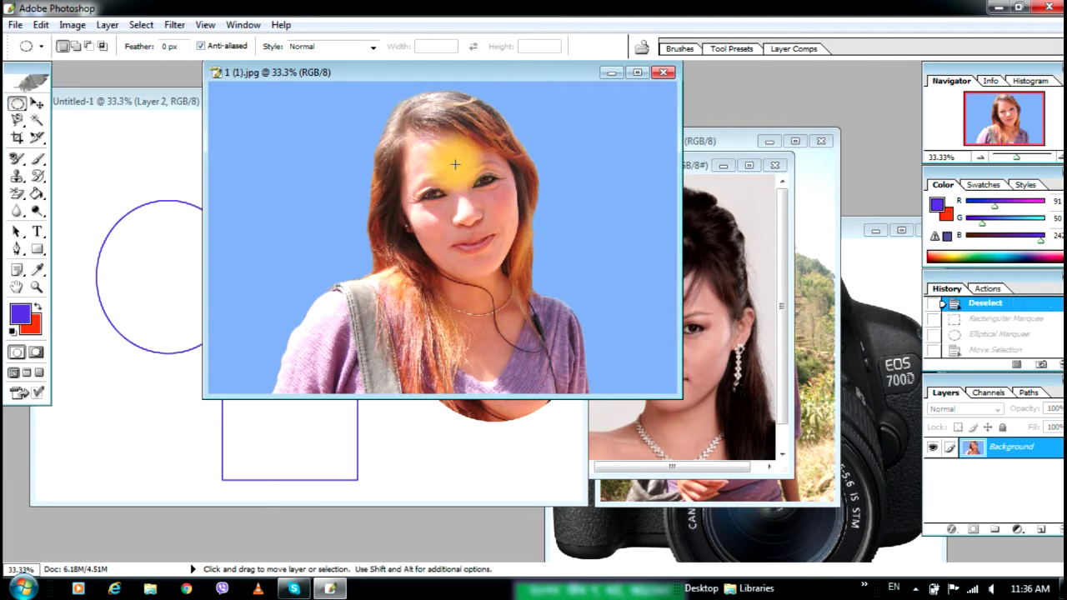
Select a single pixel row across the top of the woman's head in 1 (1).jpg and stroke it with the violet-blue line
left_click(16, 107)
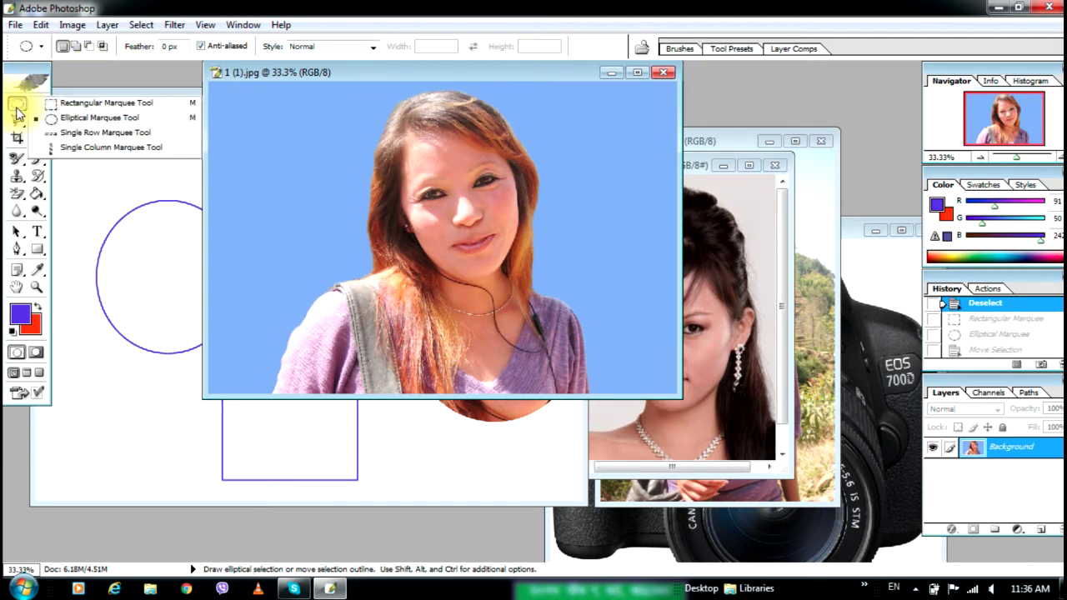
left_click(55, 133)
left_click(210, 104)
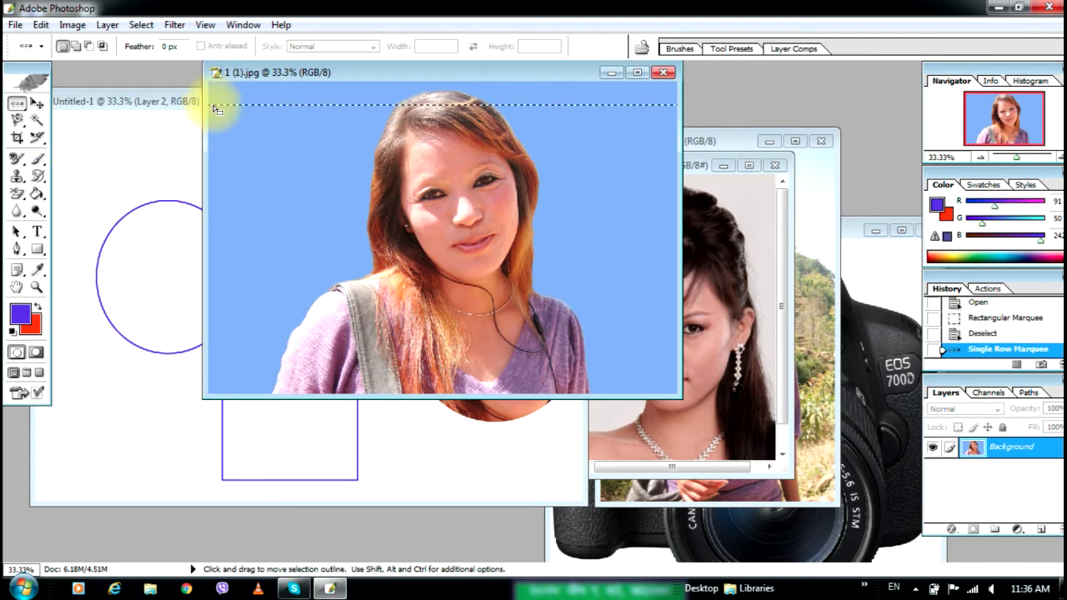
left_click(43, 25)
left_click(75, 291)
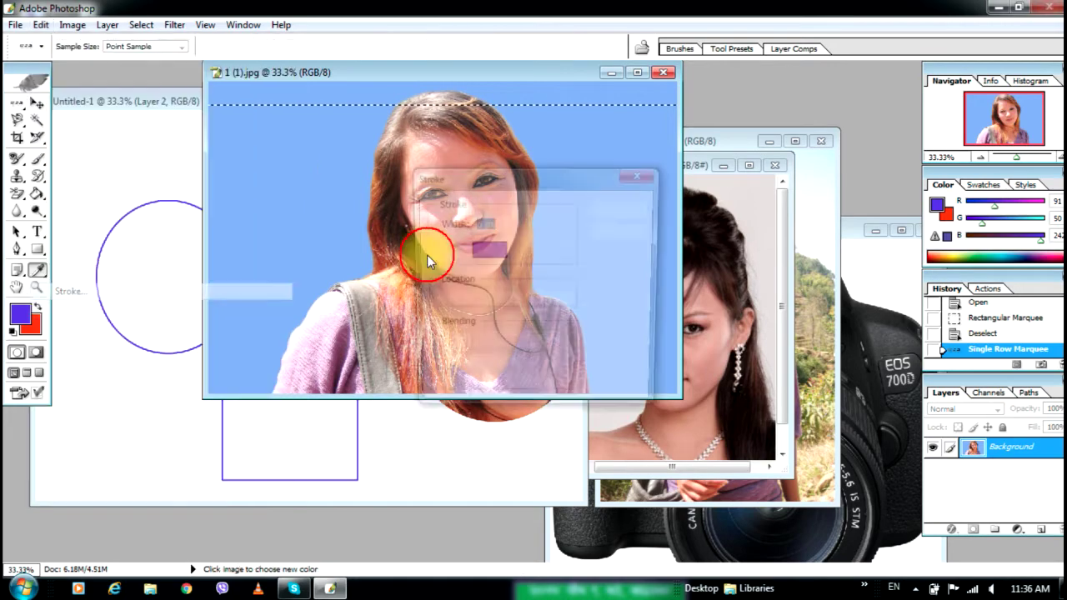
left_click(622, 209)
Select a second single pixel row across the woman's upper forehead and stroke it with the same violet-blue line
left_click(269, 140)
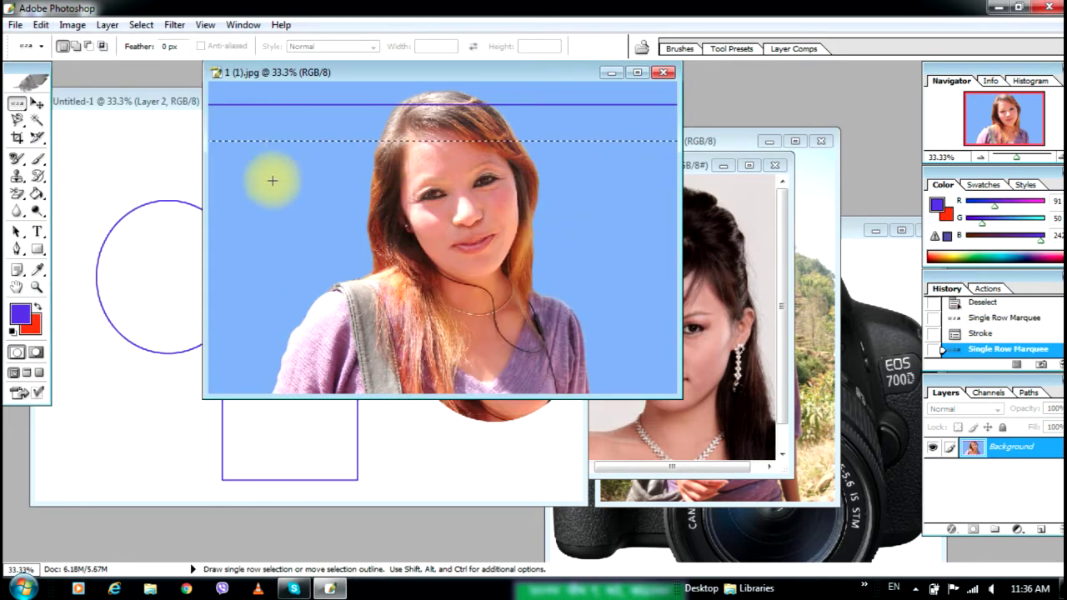
left_click(40, 25)
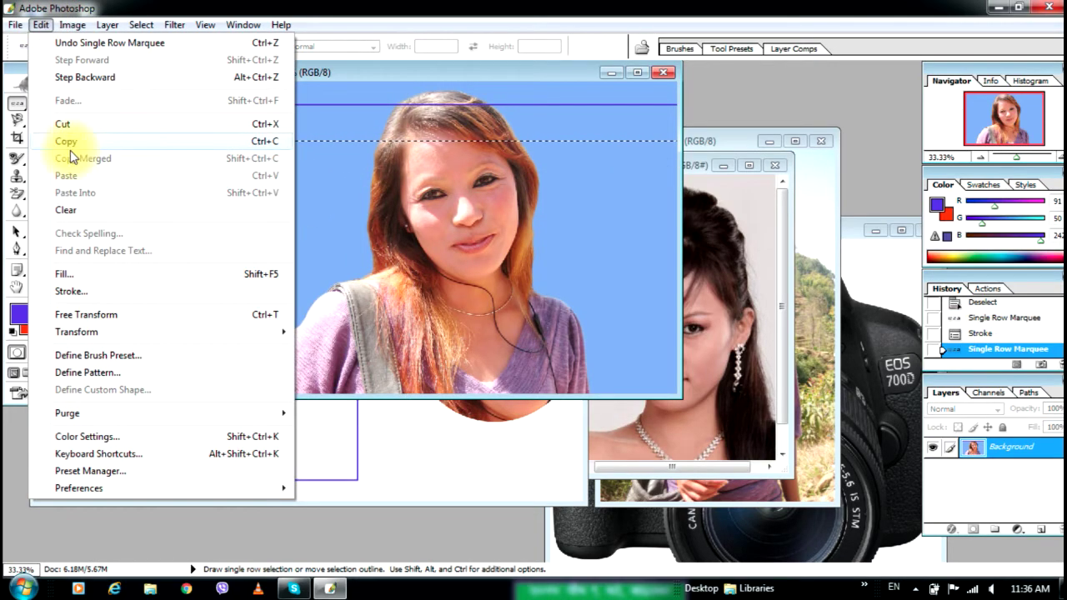
left_click(82, 292)
left_click(627, 210)
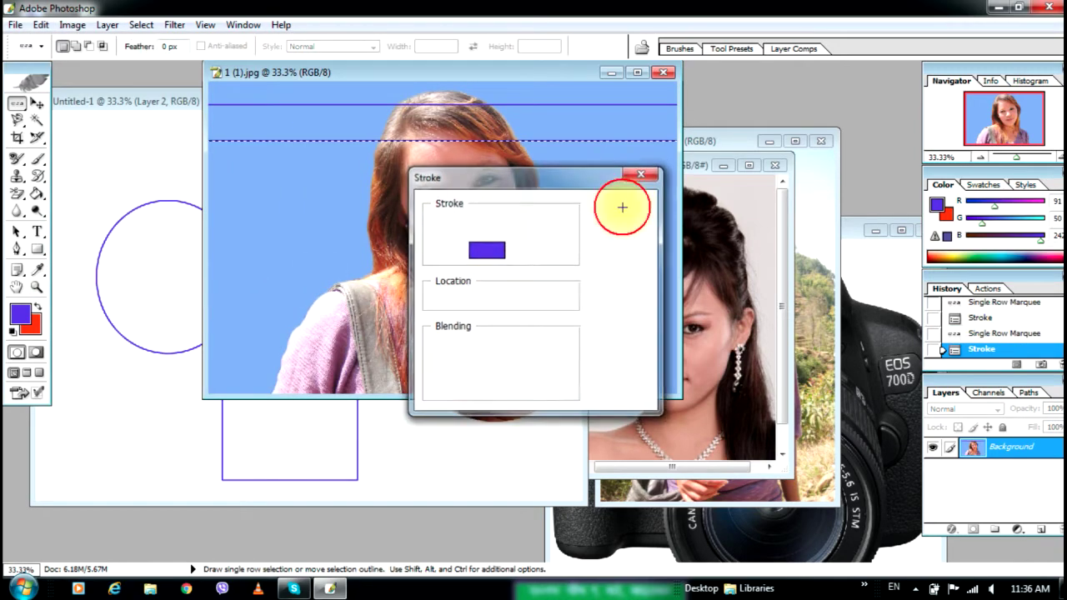
Select a single pixel column in the blue background beside the woman and stroke it with the 6 px violet-blue centered line
left_click_drag(11, 106, 66, 148)
left_click(252, 136)
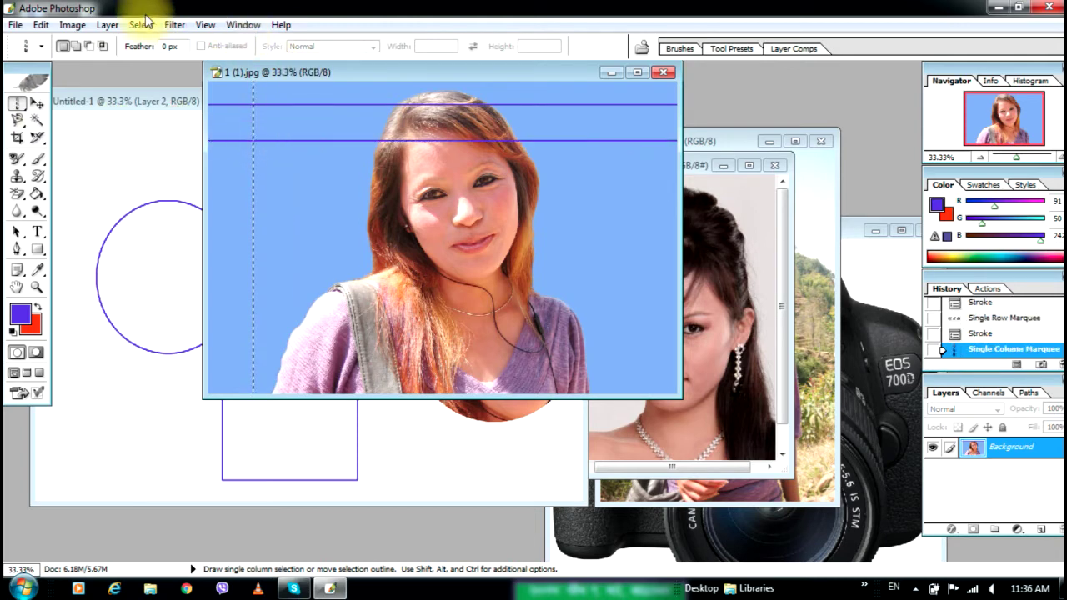
left_click(41, 25)
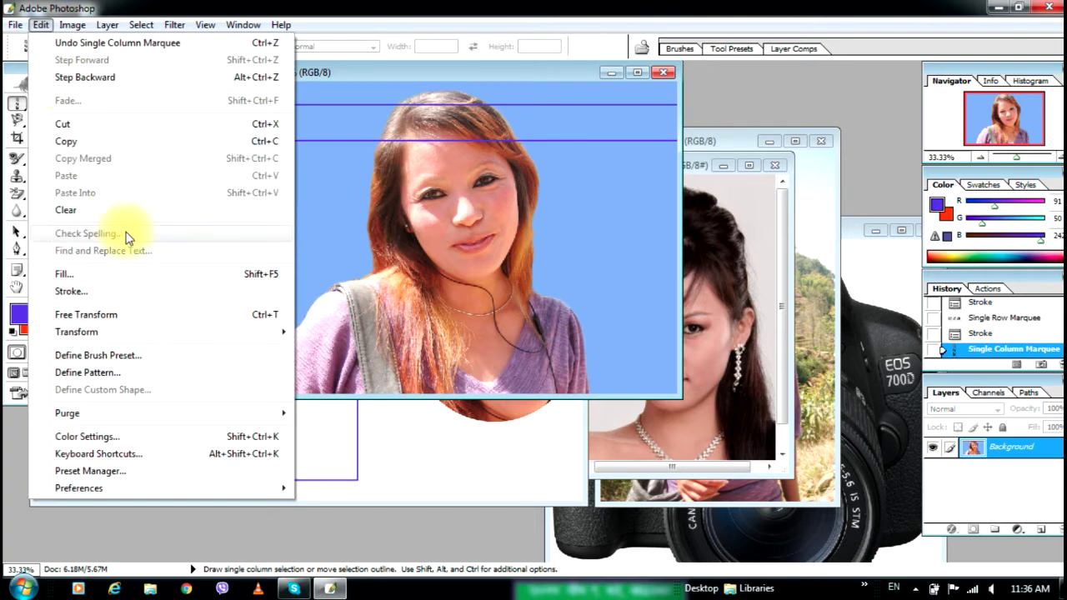
left_click(71, 292)
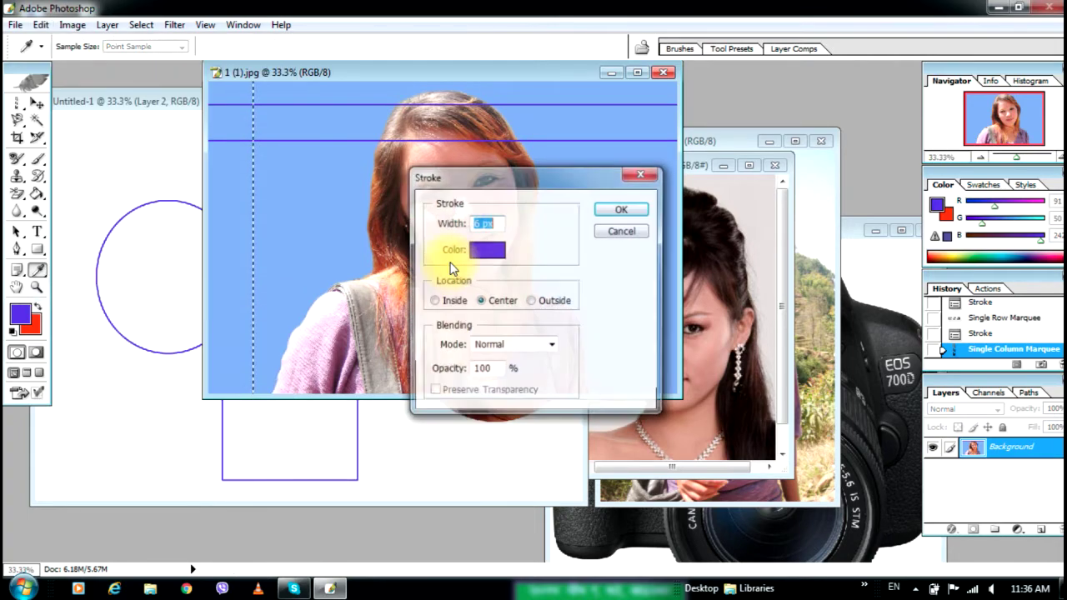
left_click(620, 210)
Select a second single pixel column along the hair-side edge of the woman's face and stroke it with the same violet-blue line
left_click(418, 149)
left_click(39, 25)
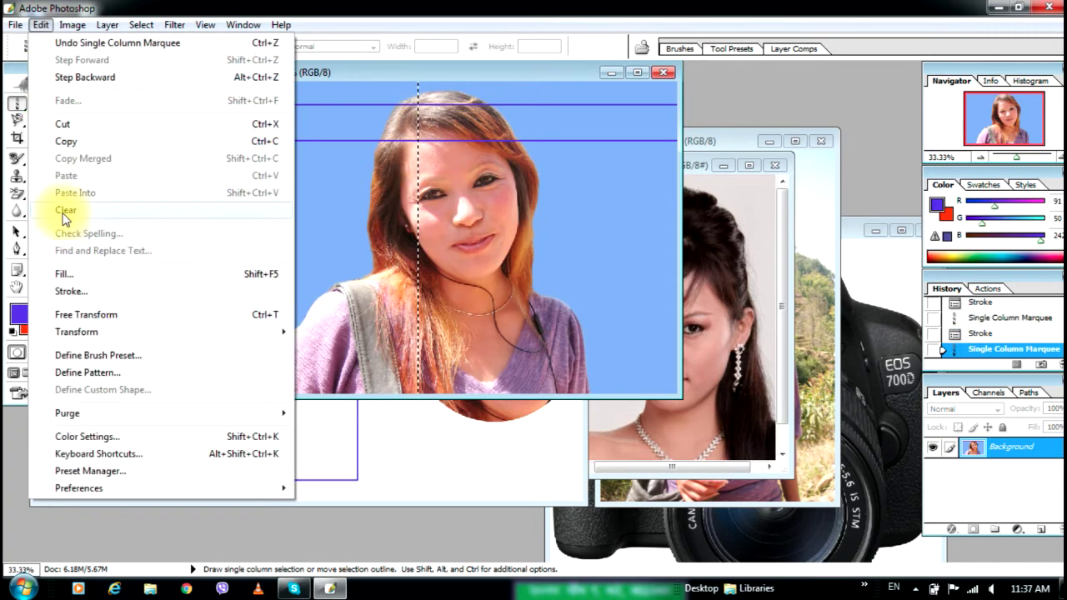
left_click(71, 291)
left_click(607, 212)
Select a single pixel row across the woman's chin and stroke it with the 6 px violet-blue centered line
left_click(493, 247)
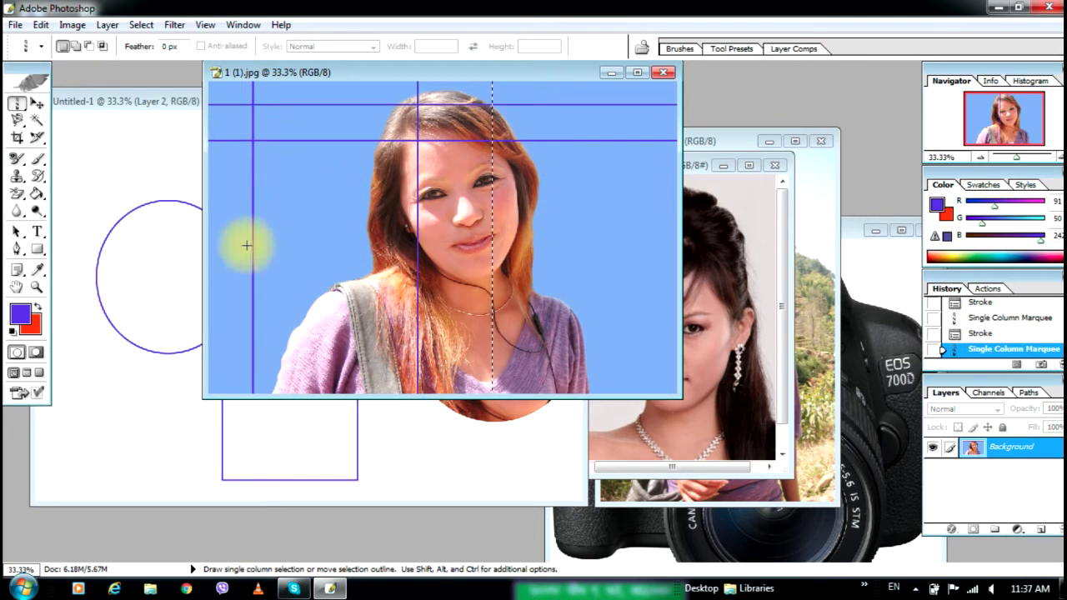
left_click(16, 103)
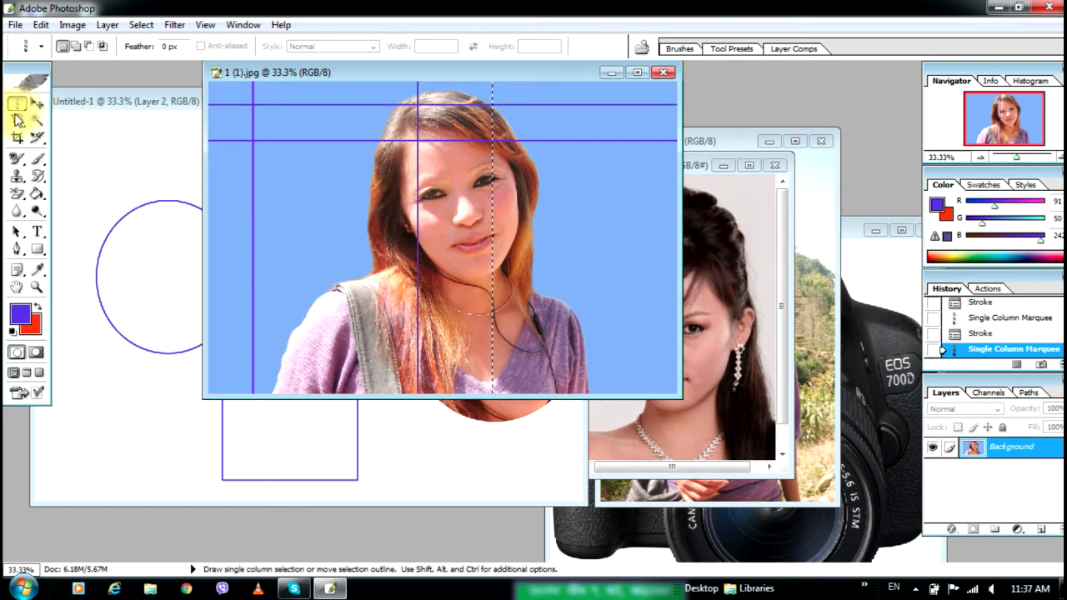
left_click(84, 132)
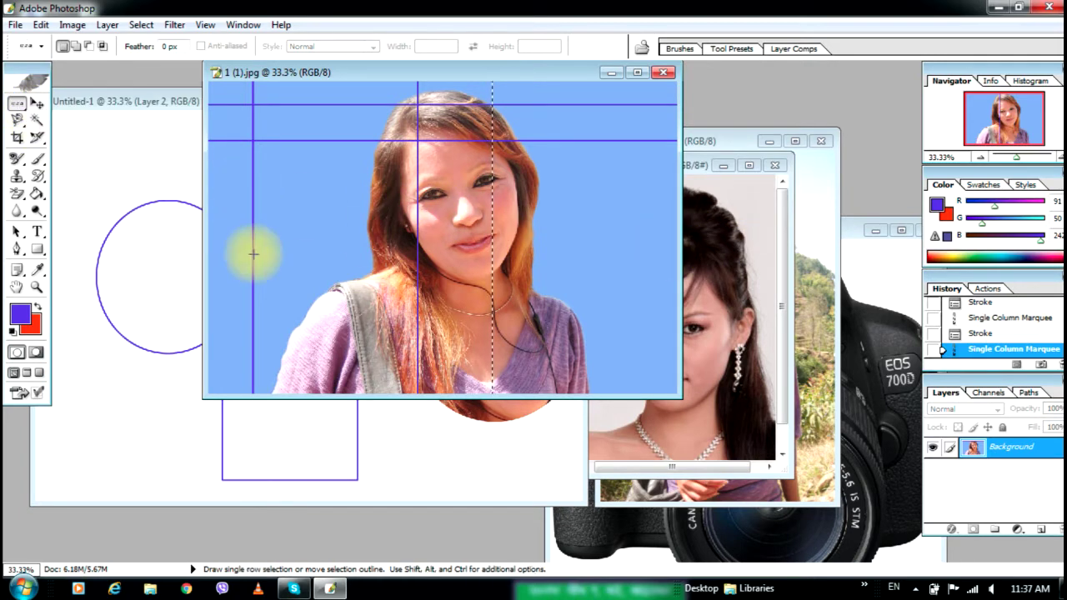
left_click(250, 257)
left_click(41, 25)
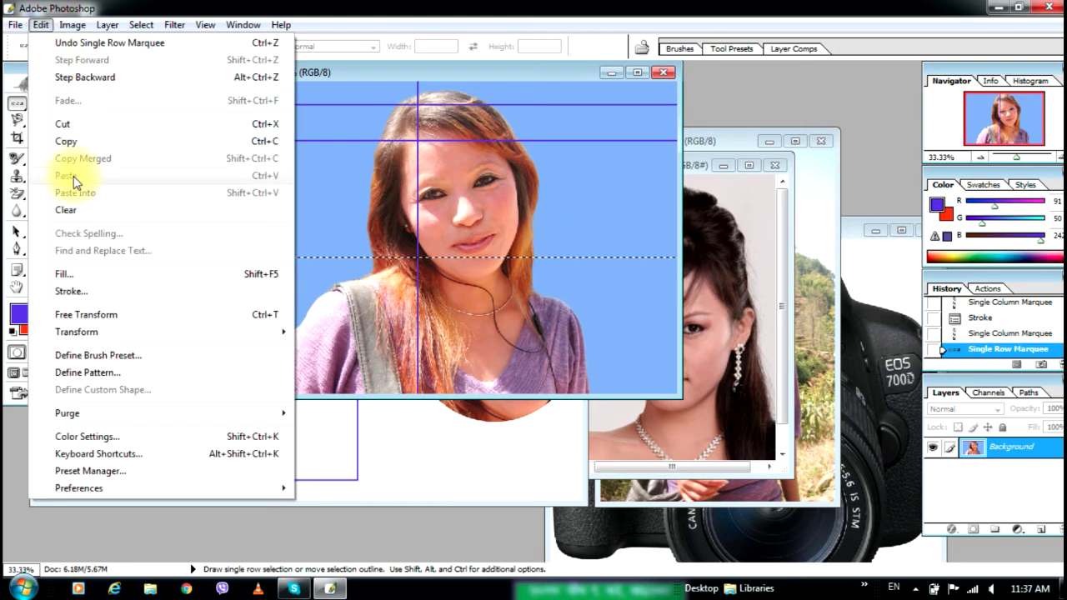
left_click(77, 292)
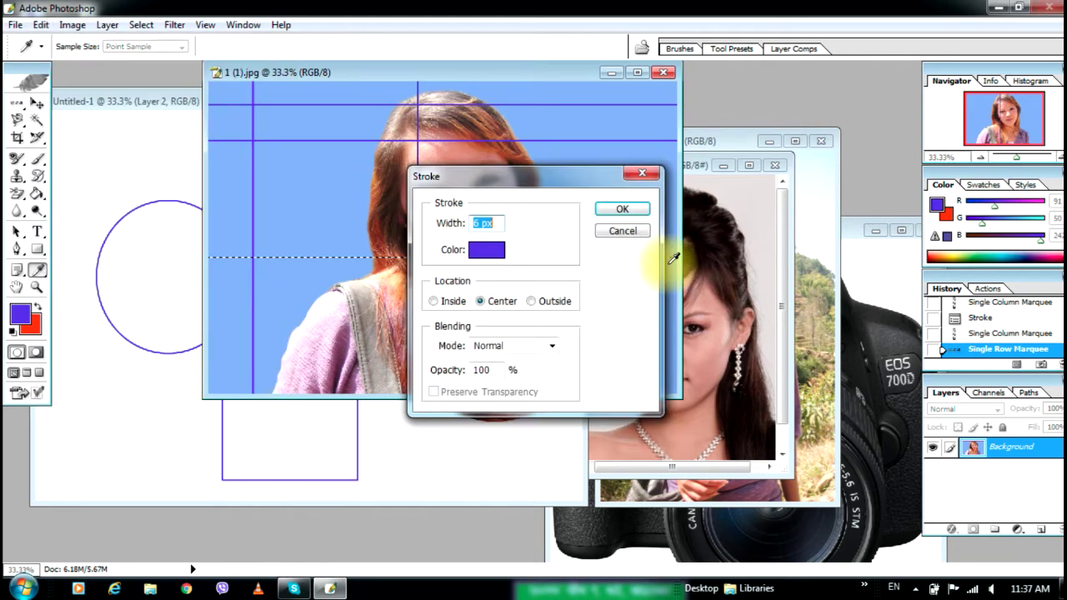
left_click(621, 209)
left_click(513, 270)
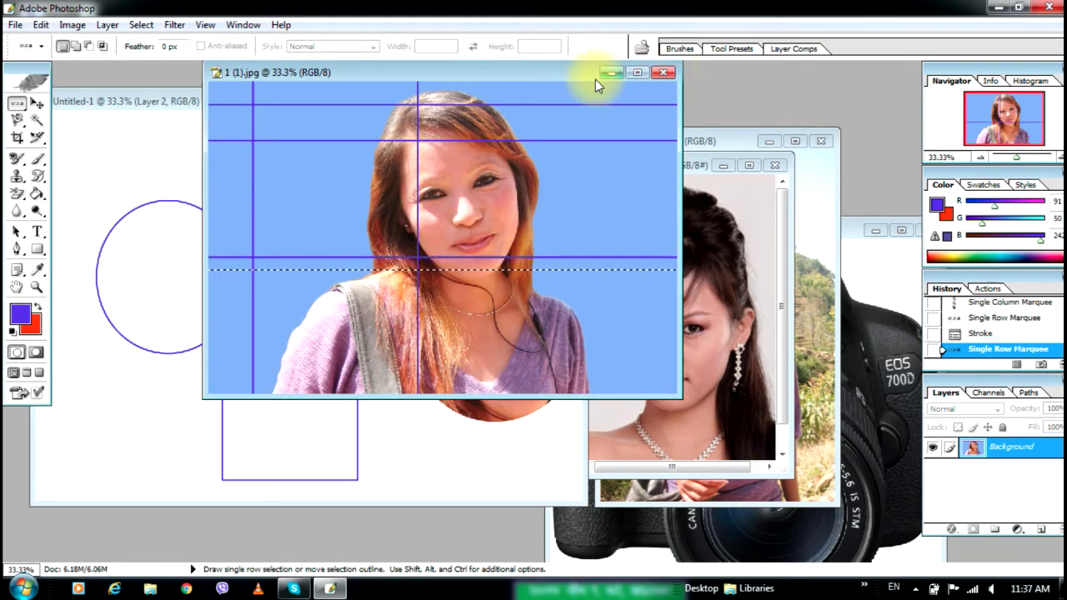
Close Untitled-1 and 1 (1).jpg without saving the changes
left_click_drag(595, 80, 721, 91)
left_click(189, 100)
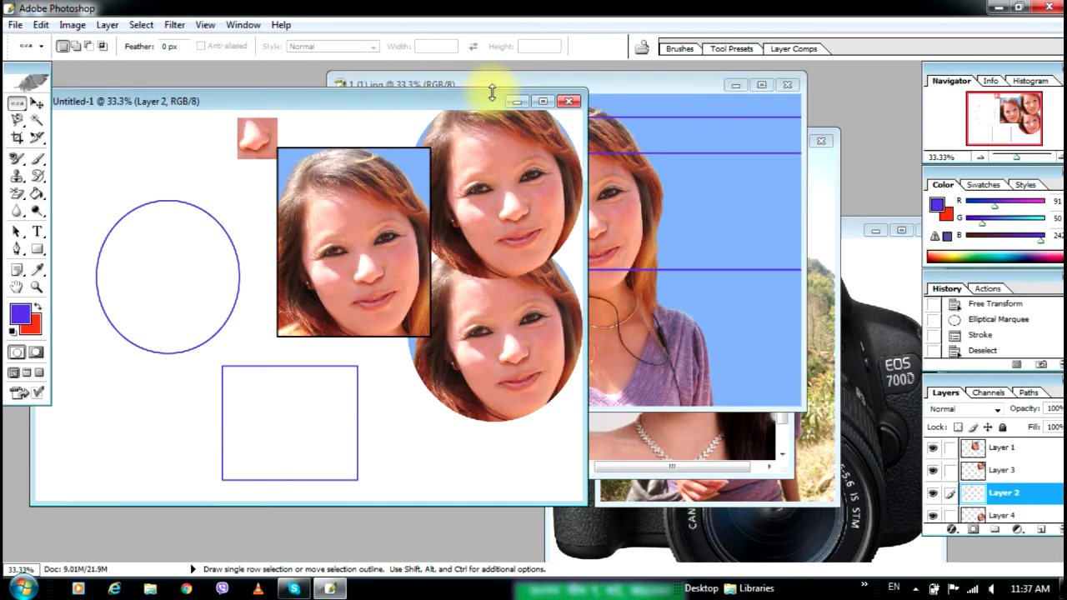
left_click(568, 100)
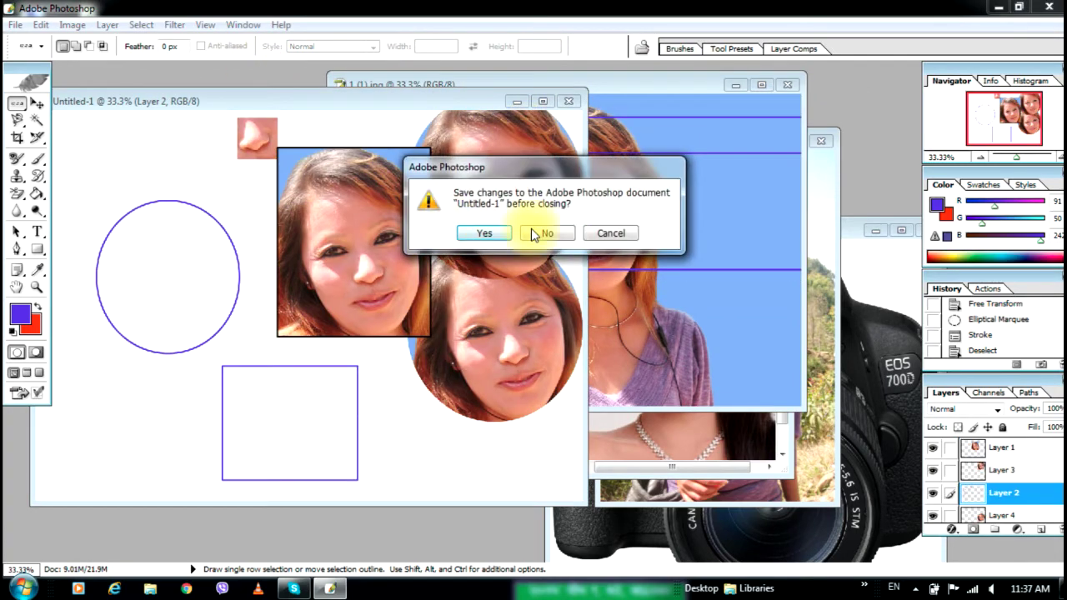
left_click(547, 231)
left_click(787, 85)
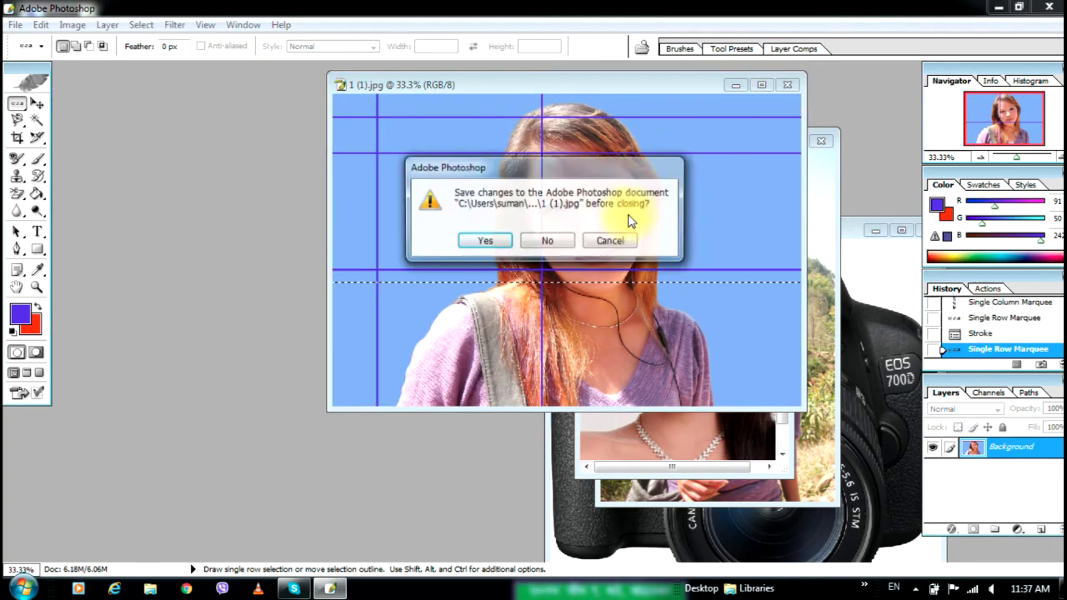
left_click(542, 237)
Reopen the original photo 1 (1) from the scrap folder and move its window aside
left_click(10, 19)
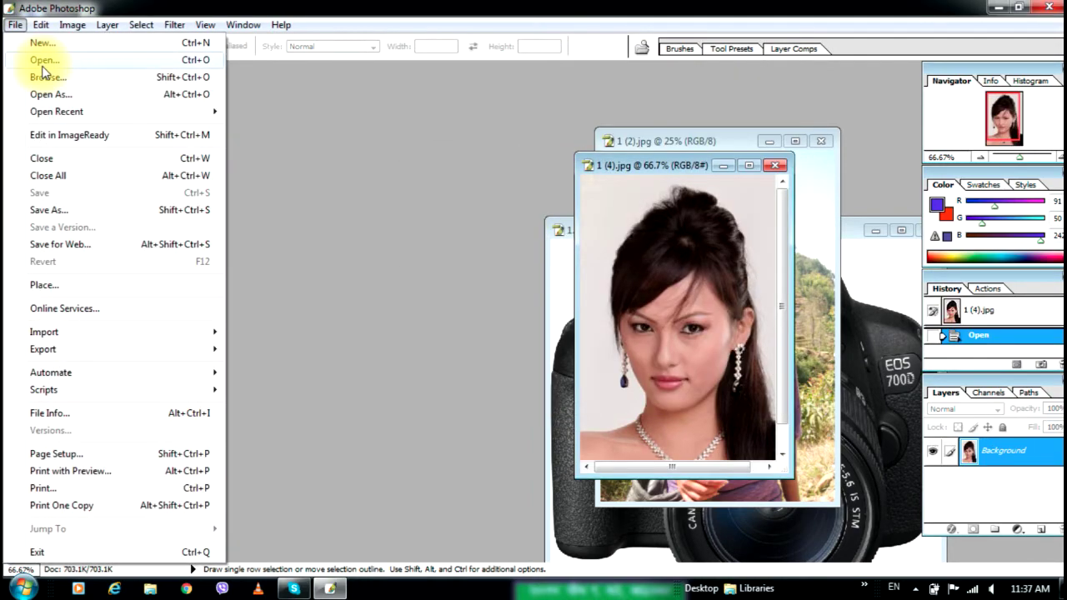
left_click(35, 58)
left_click(511, 146)
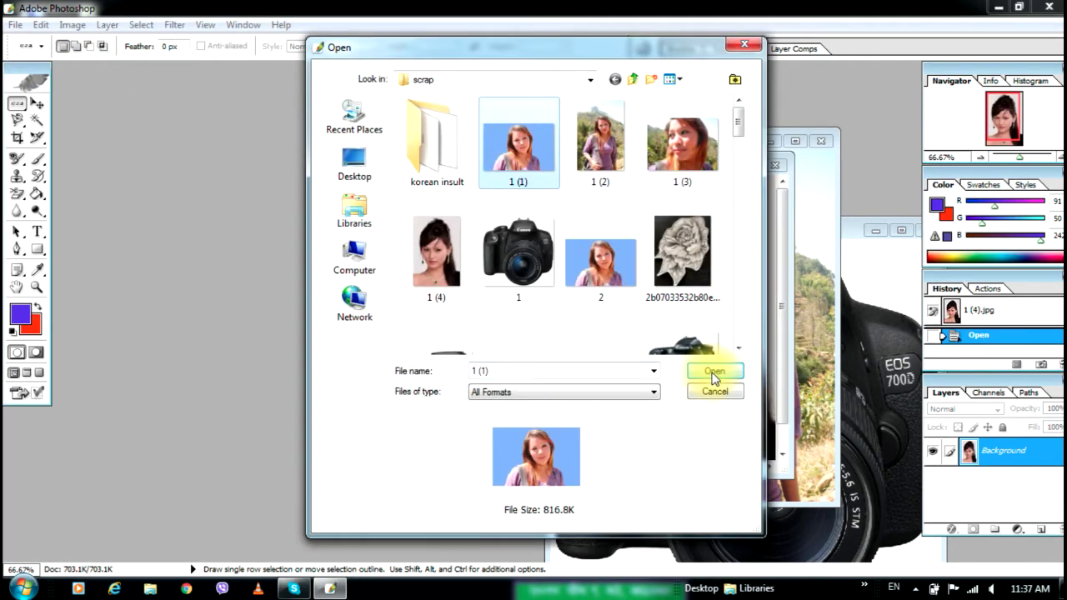
left_click(712, 371)
left_click_drag(281, 107, 727, 137)
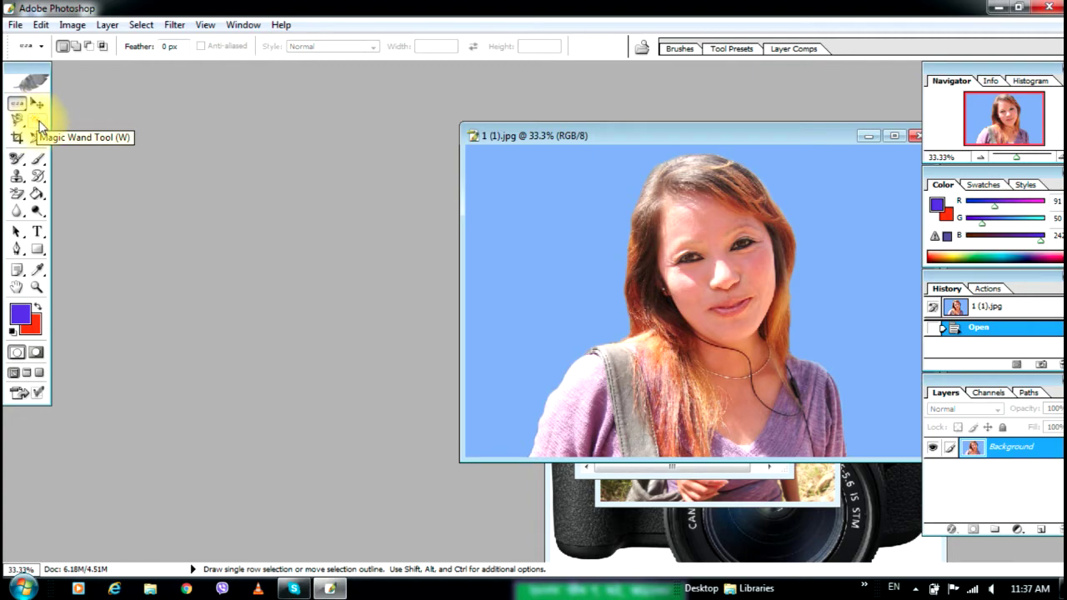
Create a new blank document and place the 1 (1).jpg window so it partly overlaps it
left_click(16, 26)
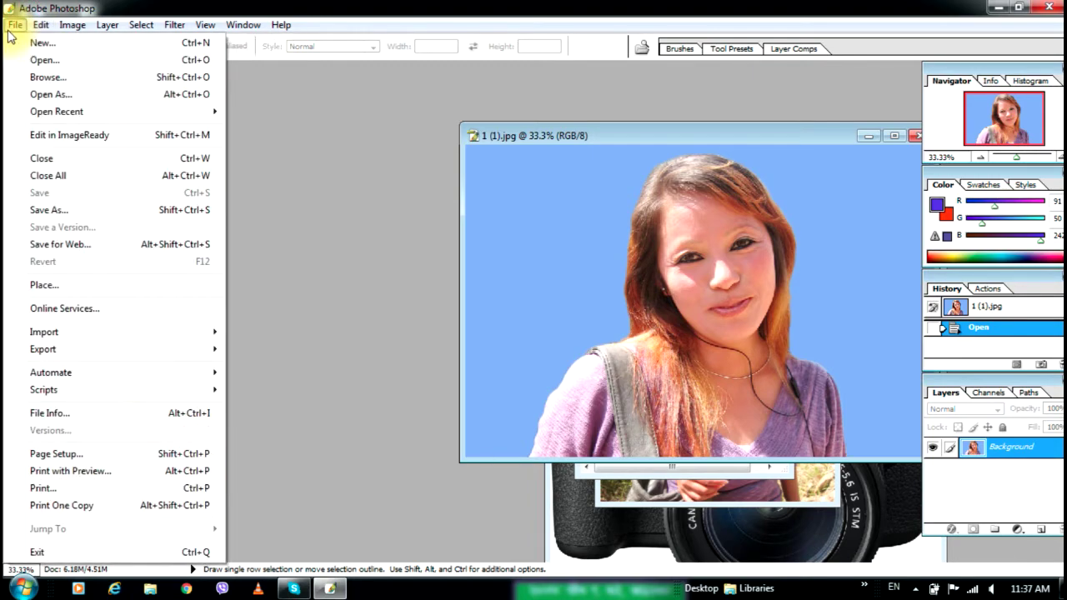
left_click(20, 42)
left_click(695, 207)
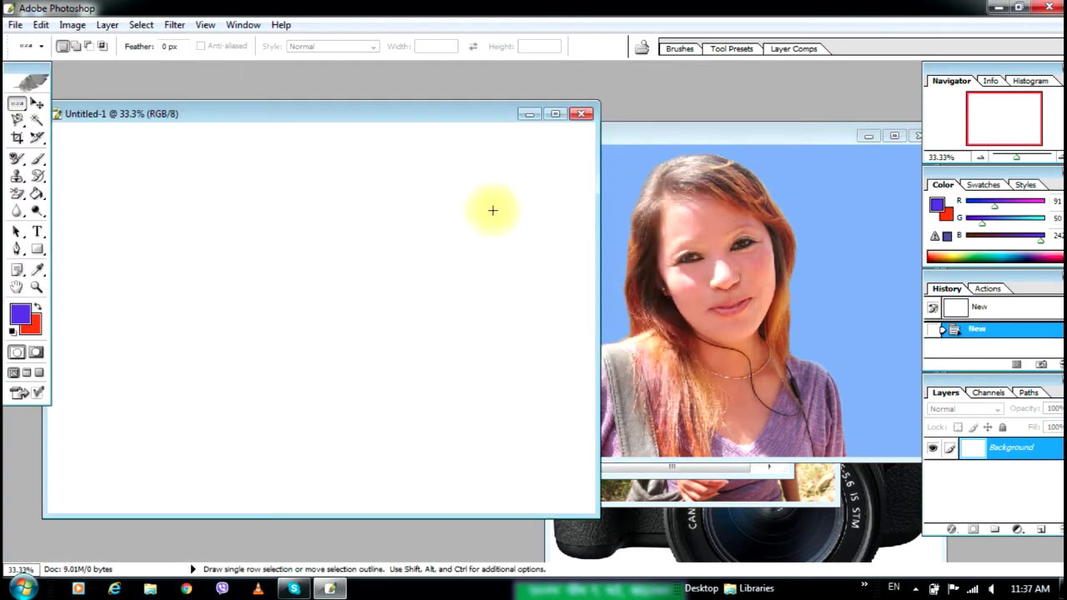
left_click_drag(639, 142, 414, 110)
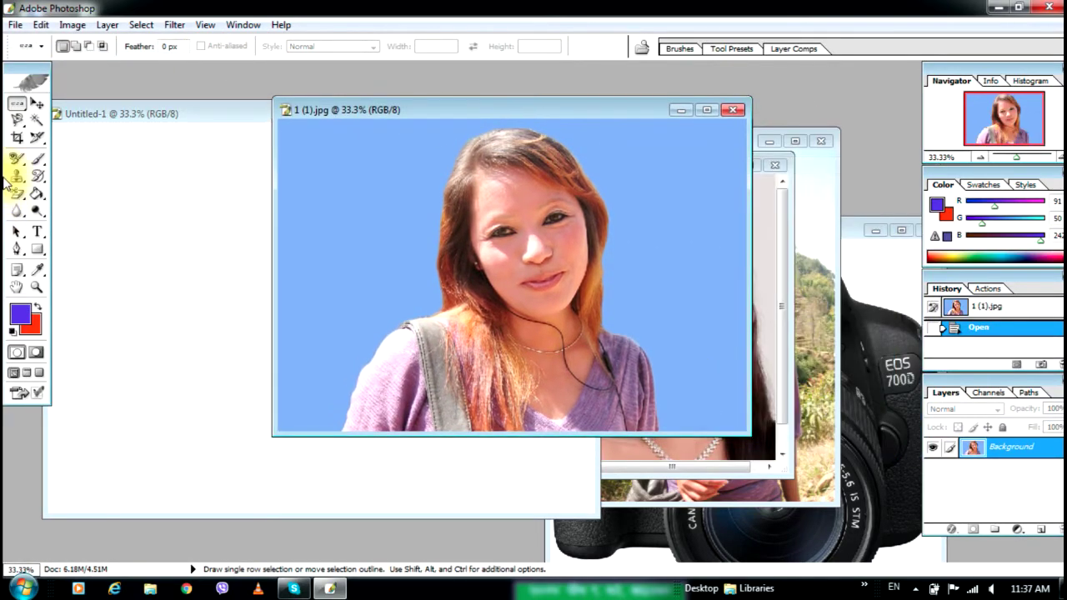
Sample the backdrop, face and chest of 1 (1).jpg with the Magic Wand at tolerance 32, finishing with the blue background selected
left_click(37, 120)
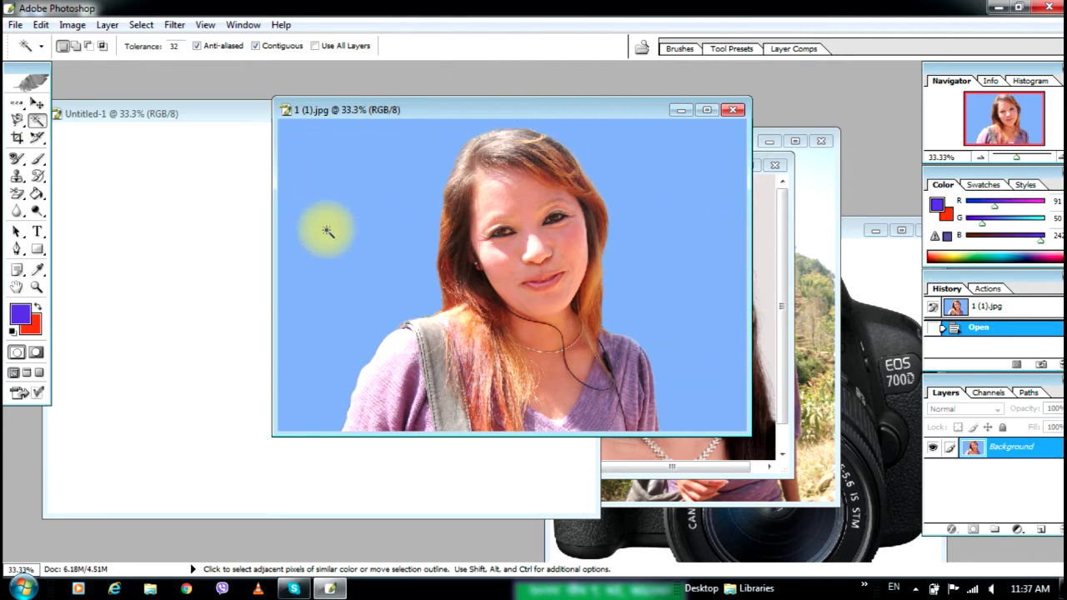
left_click(337, 274)
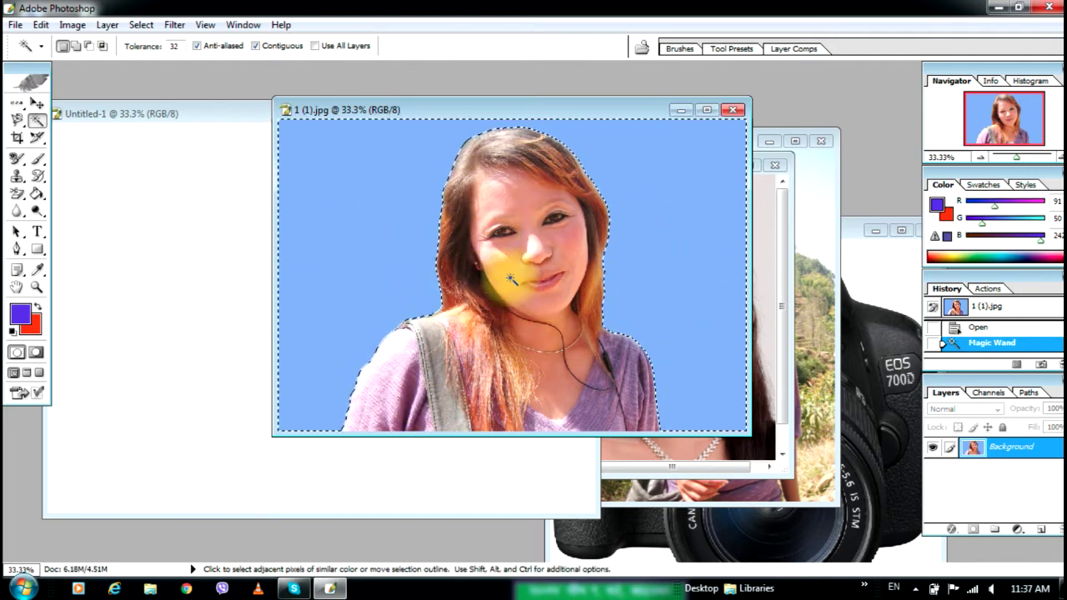
left_click(497, 268)
left_click(491, 188)
left_click(527, 217)
left_click(548, 379)
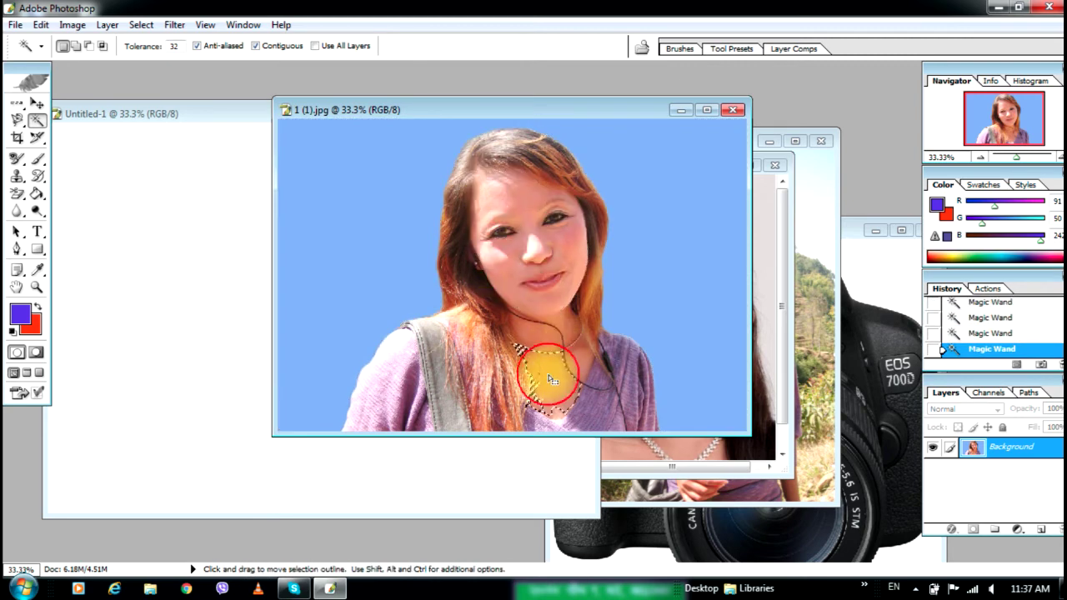
left_click(358, 245)
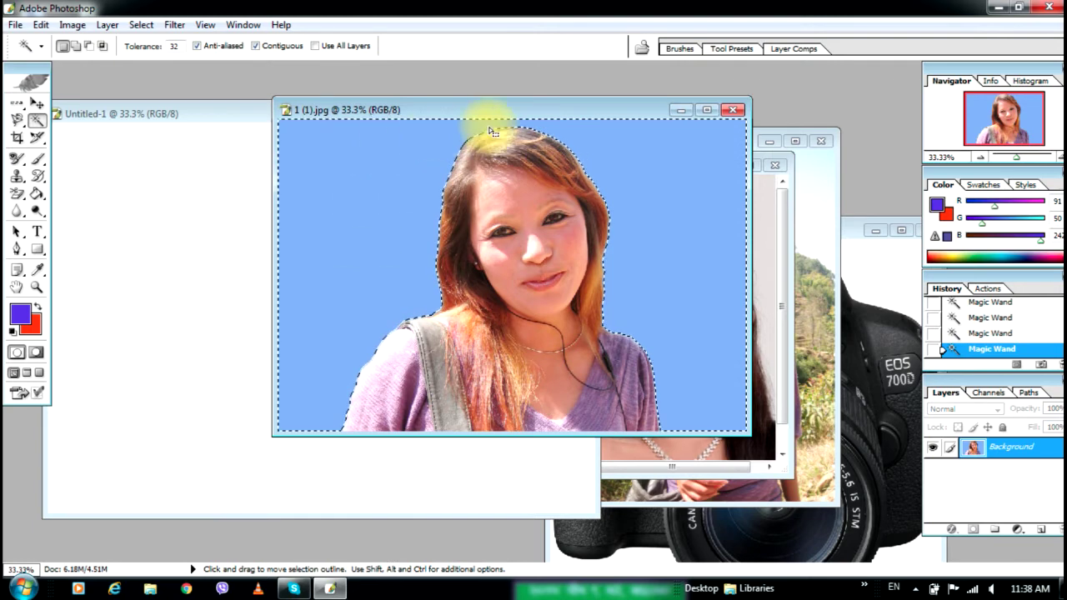
Choose an orange foreground color and fill the selected background around the woman with the Paint Bucket
left_click(42, 199)
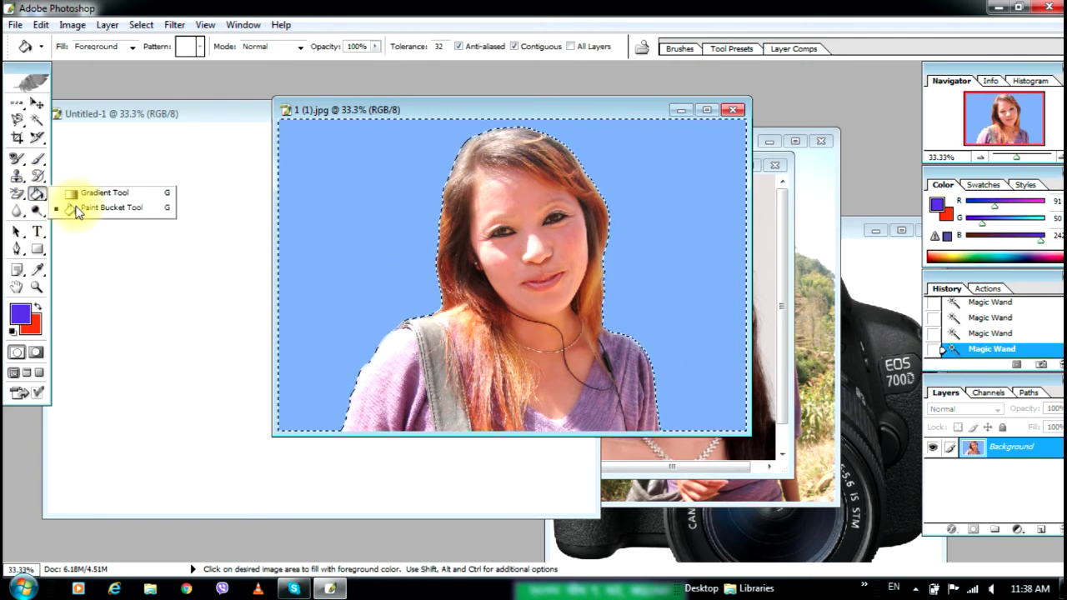
left_click(76, 211)
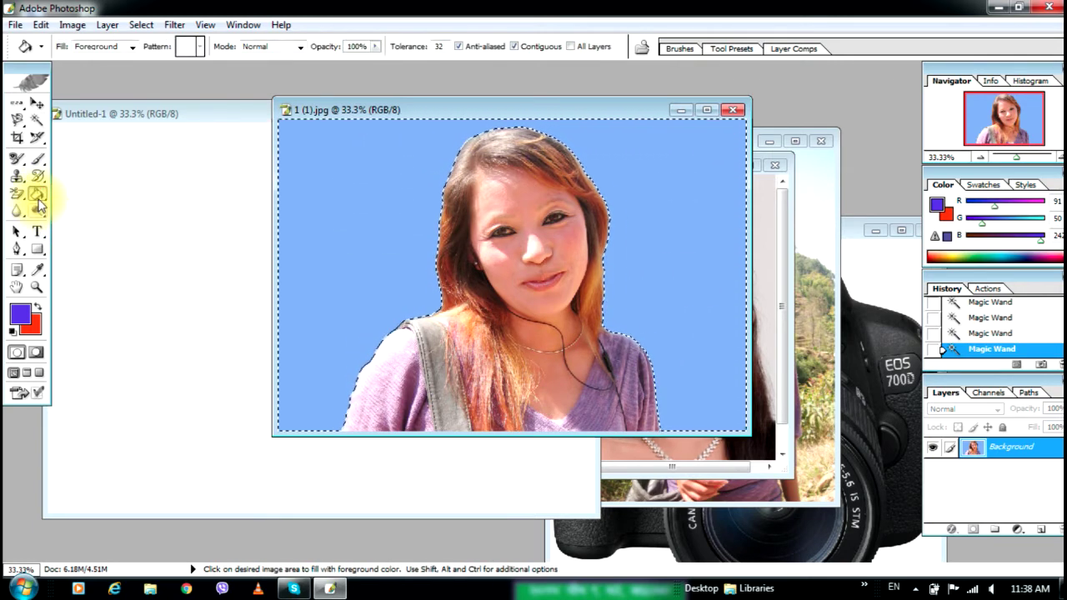
left_click(23, 314)
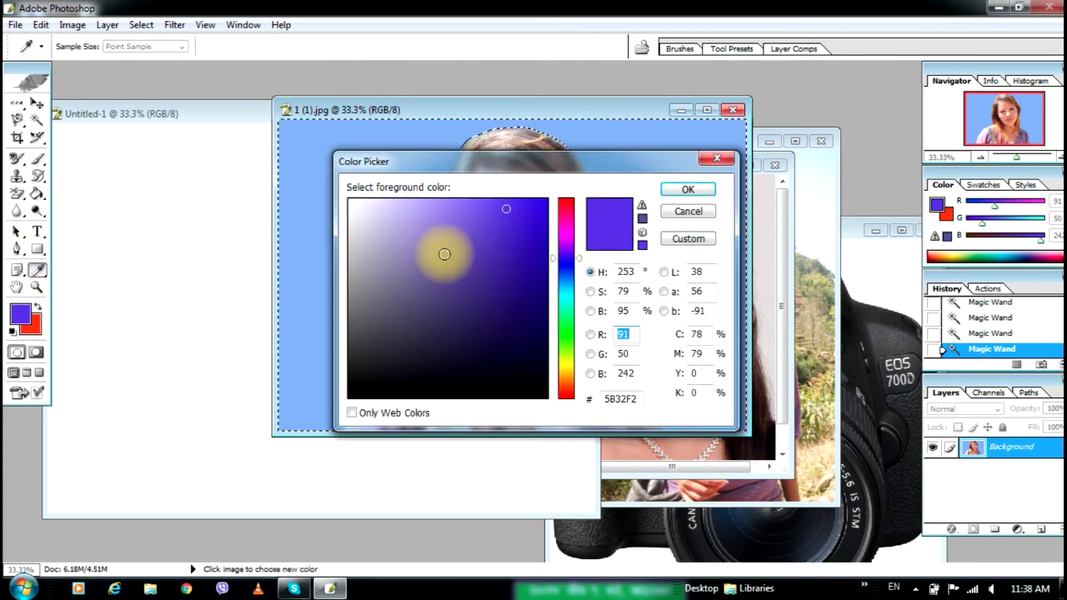
left_click(567, 381)
left_click(503, 224)
left_click(510, 202)
left_click(676, 189)
left_click(344, 206)
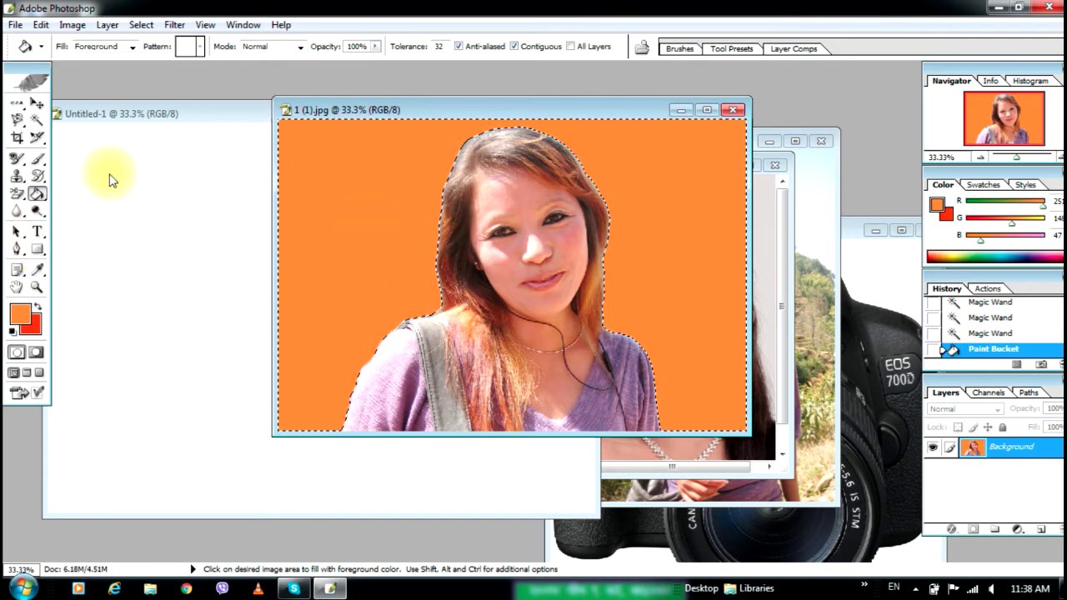
Erase most of the orange background around the woman with the Background Eraser, enlarging the brush to 321 px
left_click(20, 194)
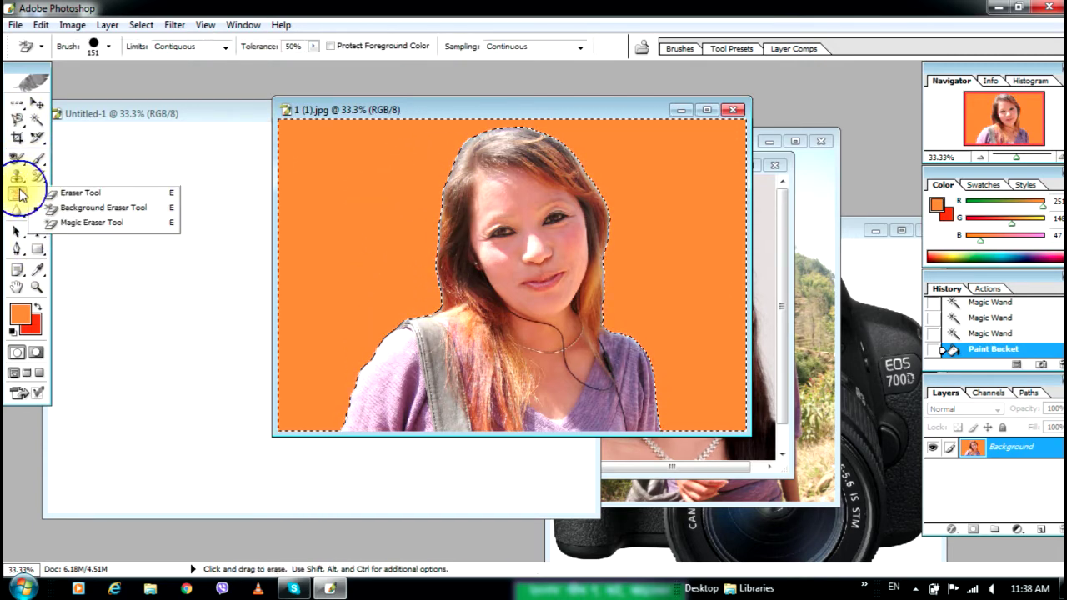
left_click(73, 206)
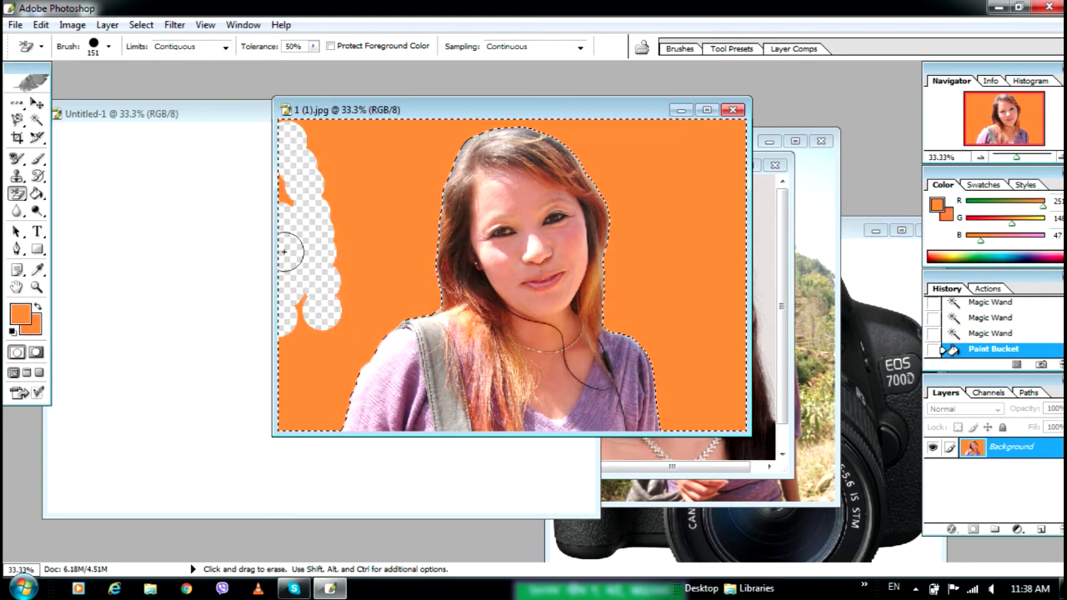
left_click(110, 48)
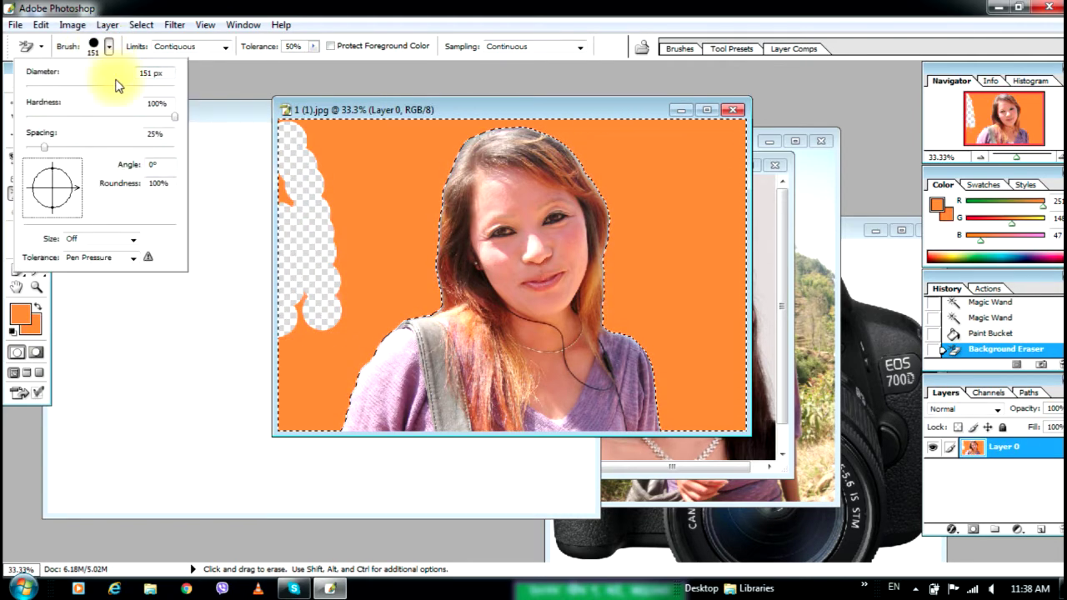
left_click_drag(274, 153, 341, 280)
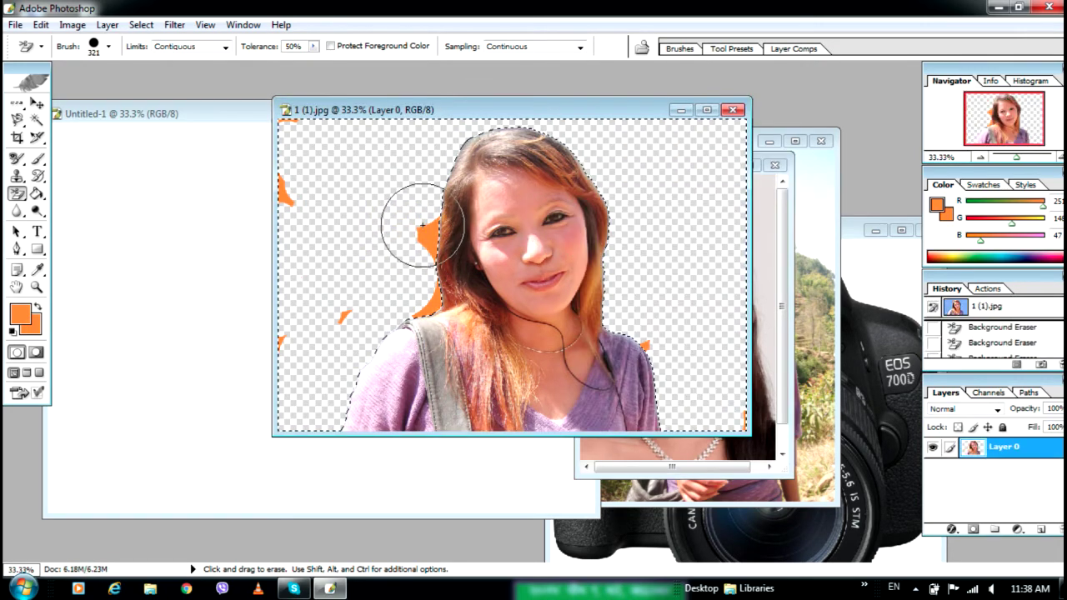
left_click(423, 225)
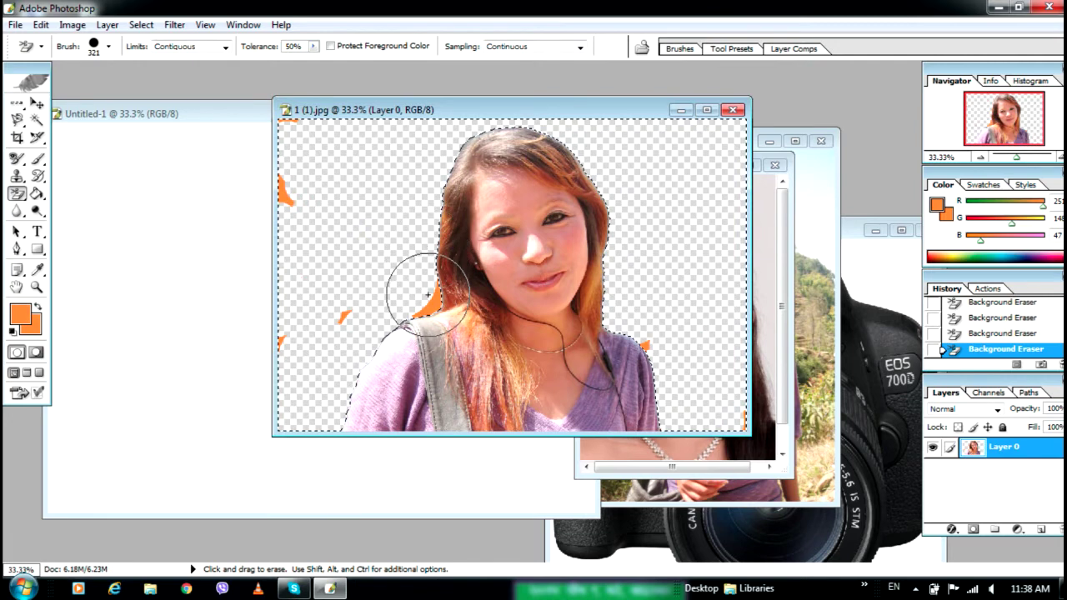
left_click(419, 315)
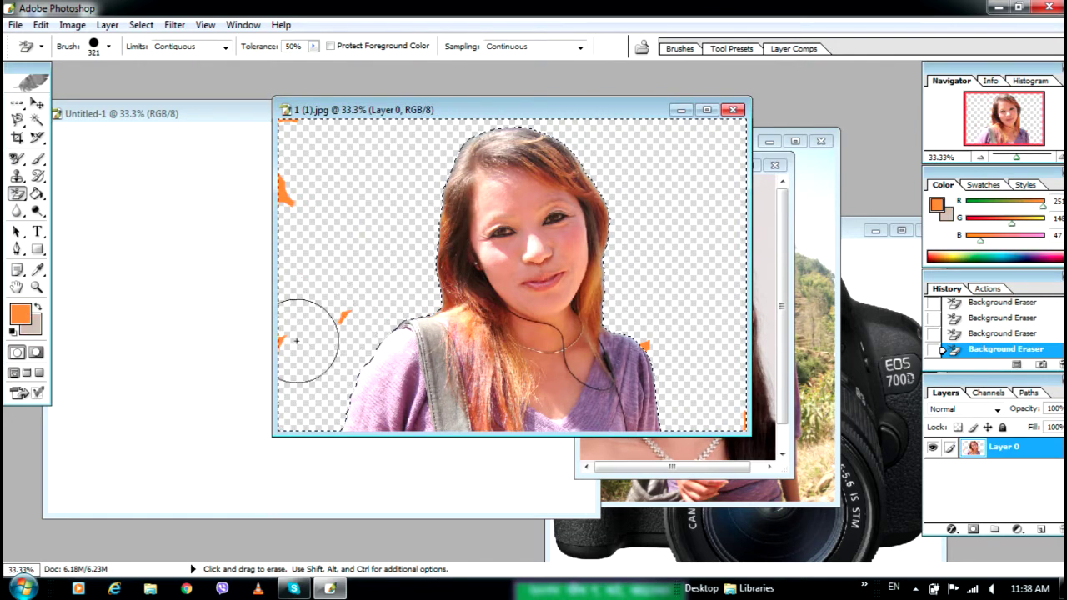
left_click(284, 200)
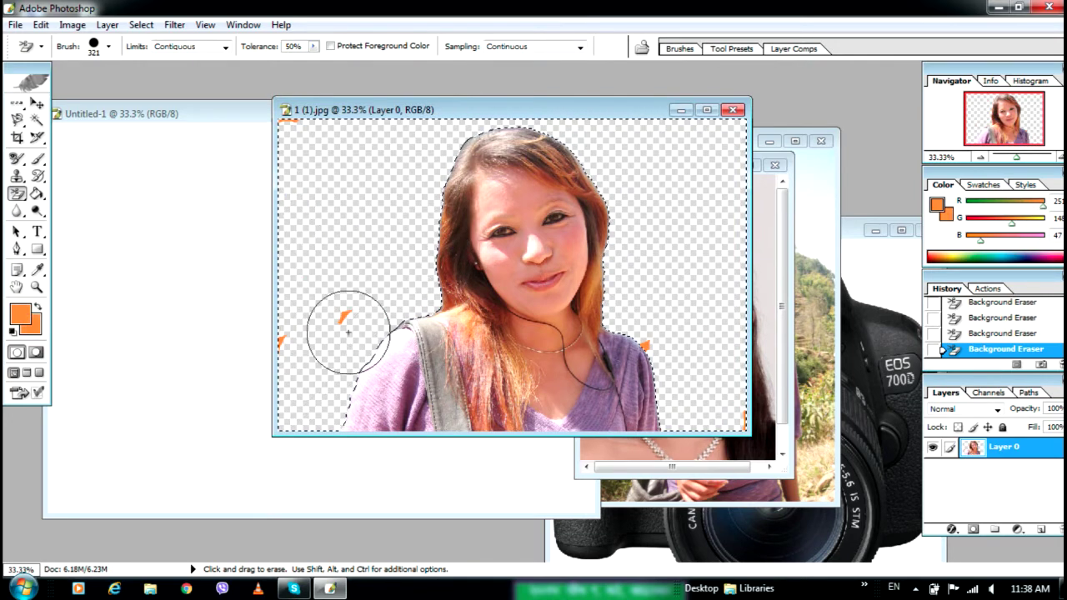
Move the 1 (1).jpg window away from the blank document and select a single pixel row across the woman's nose
left_click_drag(17, 104, 67, 118)
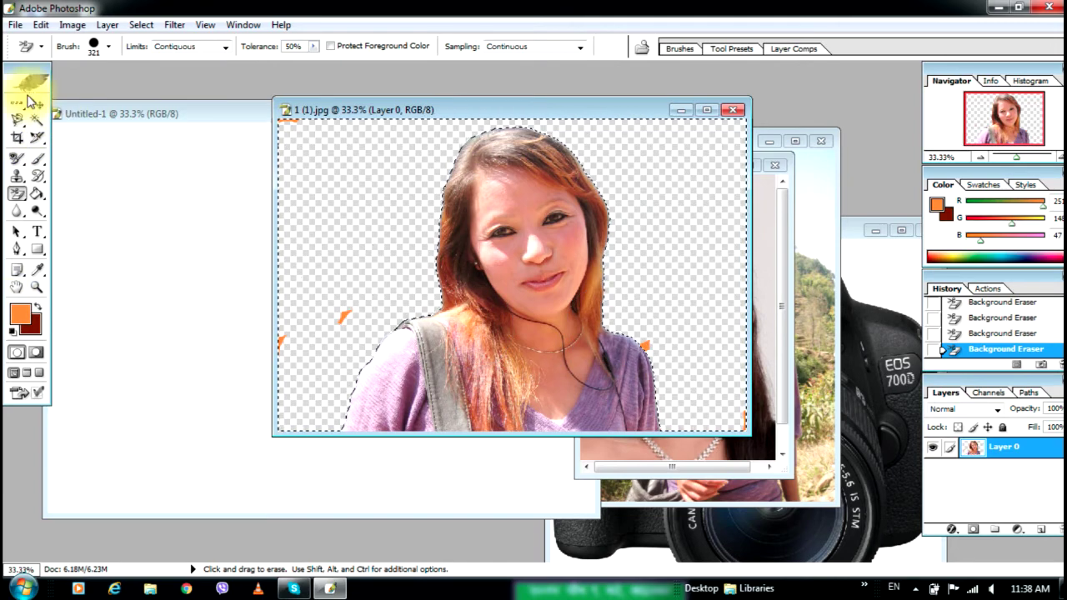
left_click_drag(479, 107, 687, 108)
left_click(540, 278)
left_click(533, 261)
Try rotating the selected pixel row by 12.5° with the Move tool's bounding box, and undo the transform
left_click(37, 102)
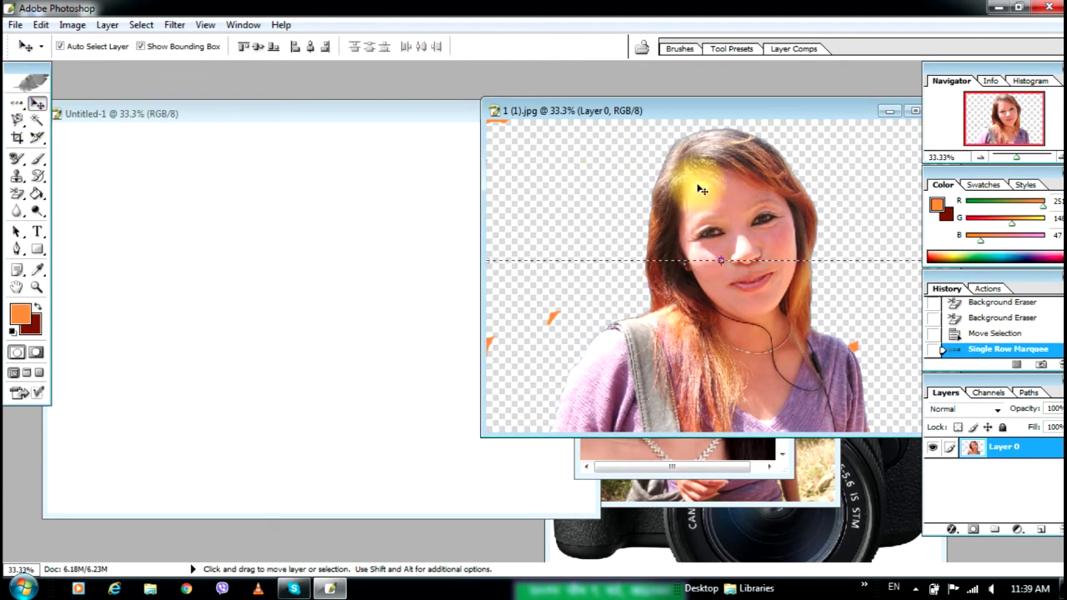
left_click_drag(703, 178, 718, 217)
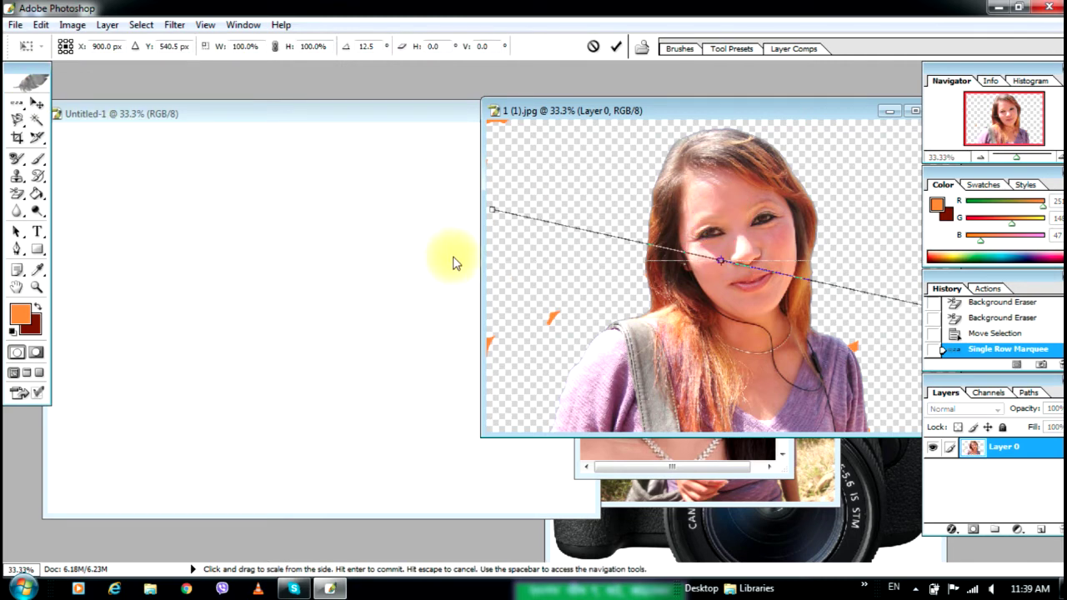
left_click(18, 103)
left_click(494, 233)
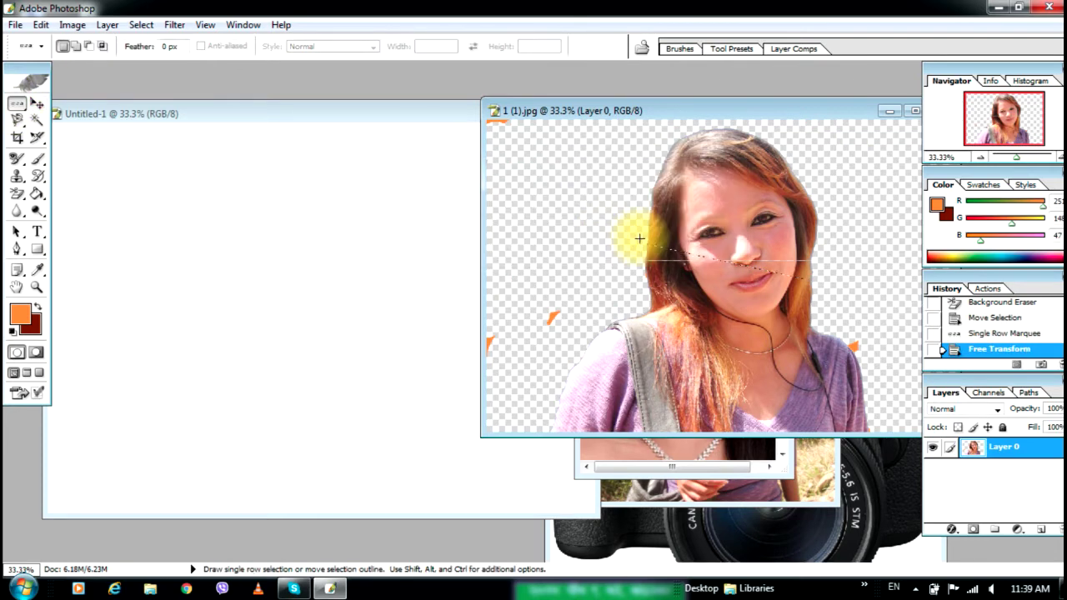
key("ctrl+alt+z")
key("ctrl+alt+z")
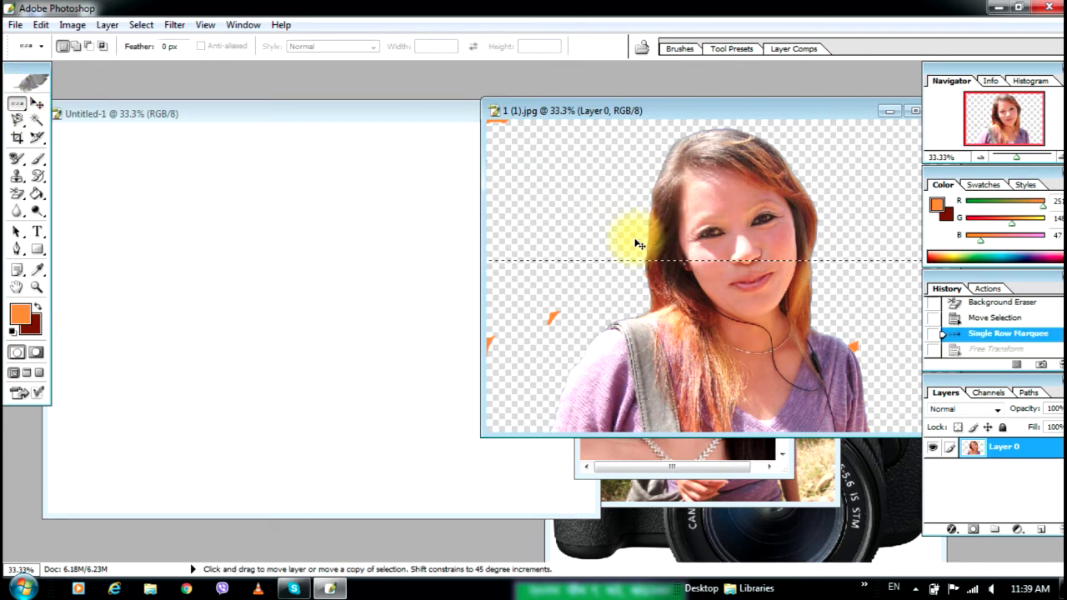
Try placing the woman's cut-out into the blank document with the Move tool and repositioning it, and undo both changes
left_click(36, 103)
left_click_drag(777, 244, 373, 280)
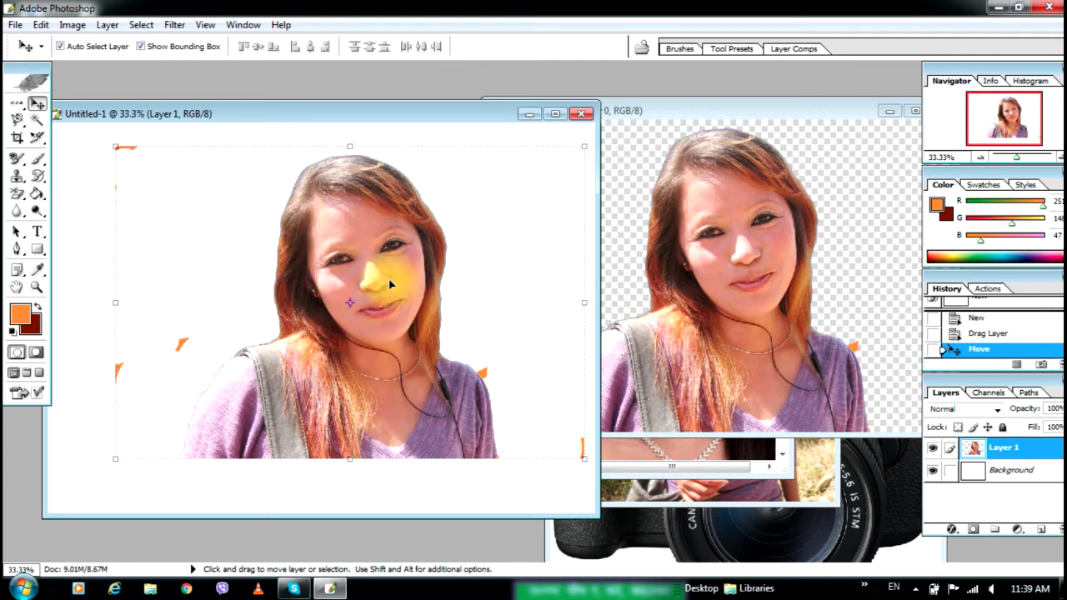
left_click_drag(406, 279, 325, 203)
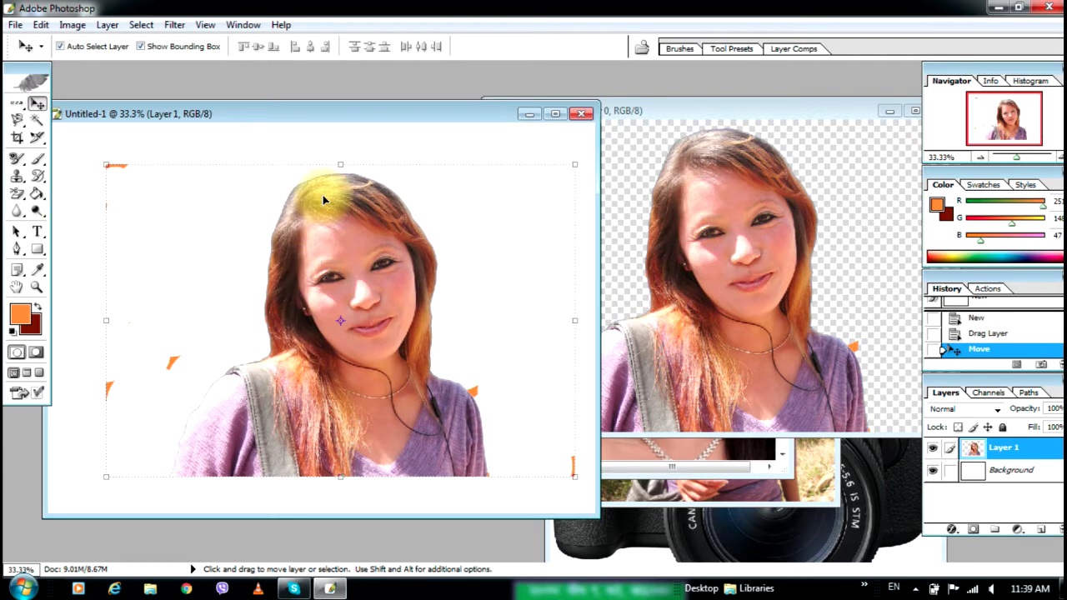
key("ctrl+alt+z")
key("ctrl+alt+z")
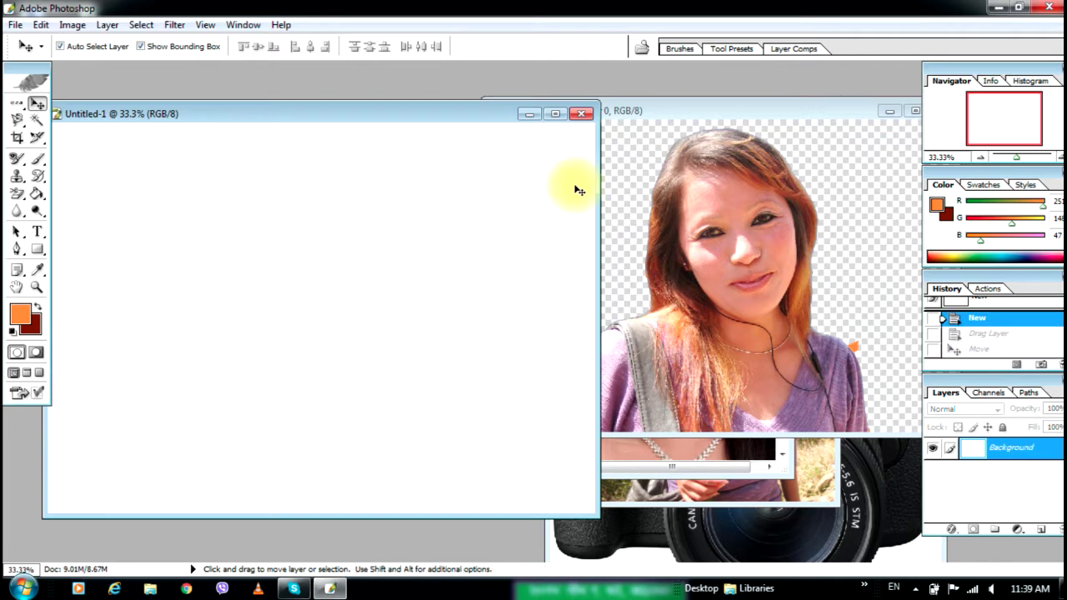
Step back through the latest edits in 1 (1).jpg and close the file without saving changes
left_click(620, 112)
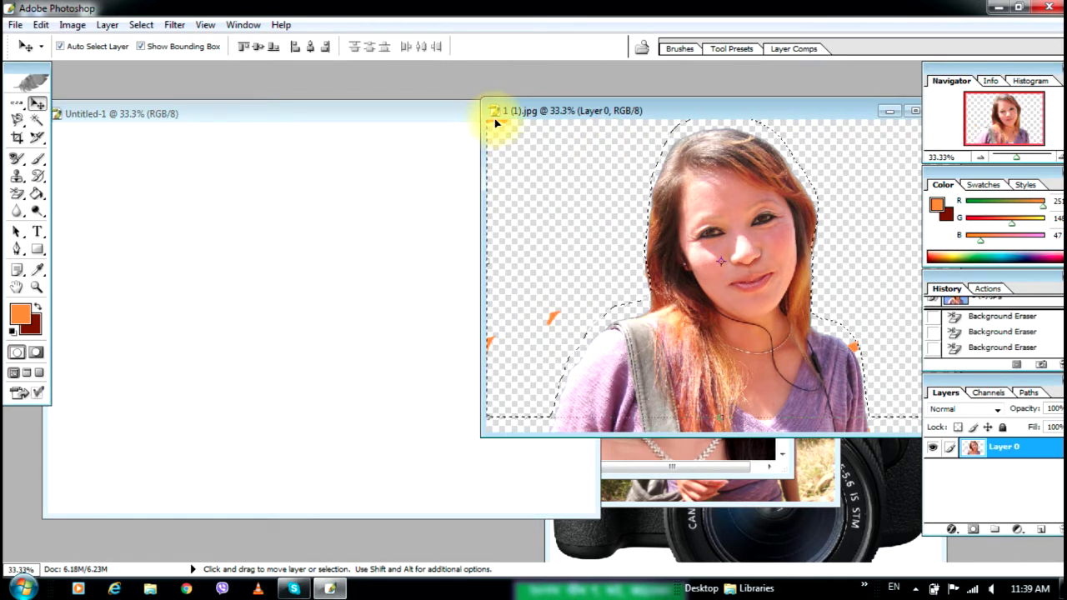
left_click_drag(618, 114, 472, 117)
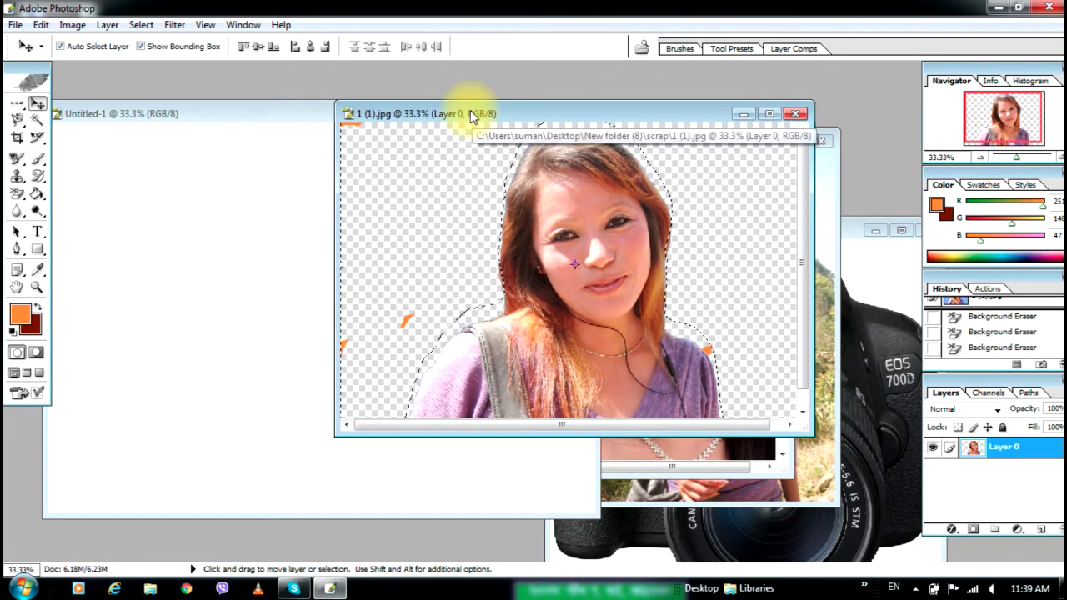
key("ctrl+alt+z")
key("ctrl+alt+z")
key("ctrl+alt+z")
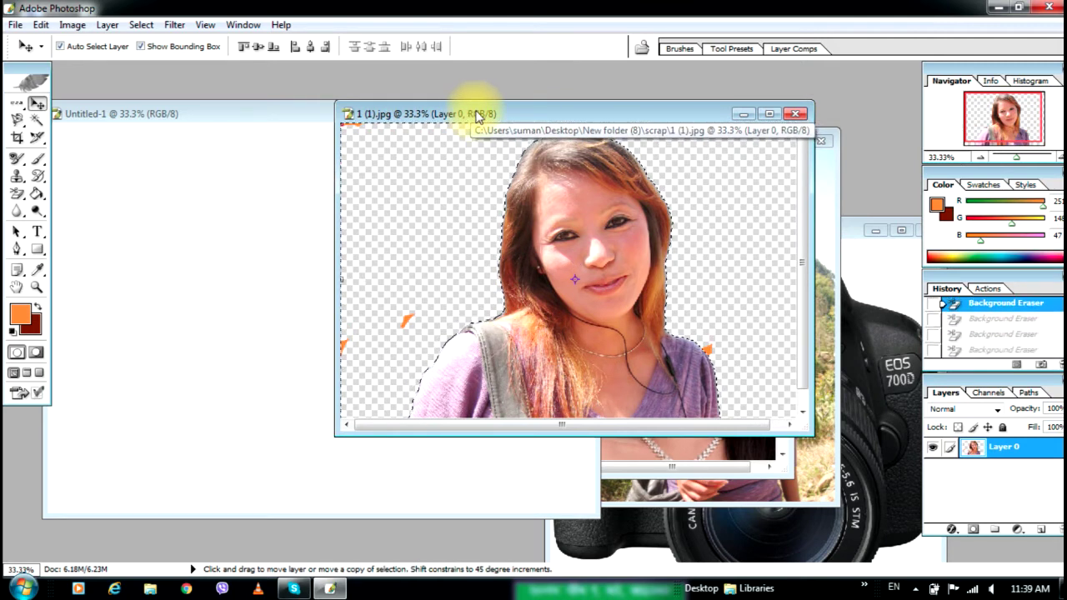
key("ctrl+alt+z")
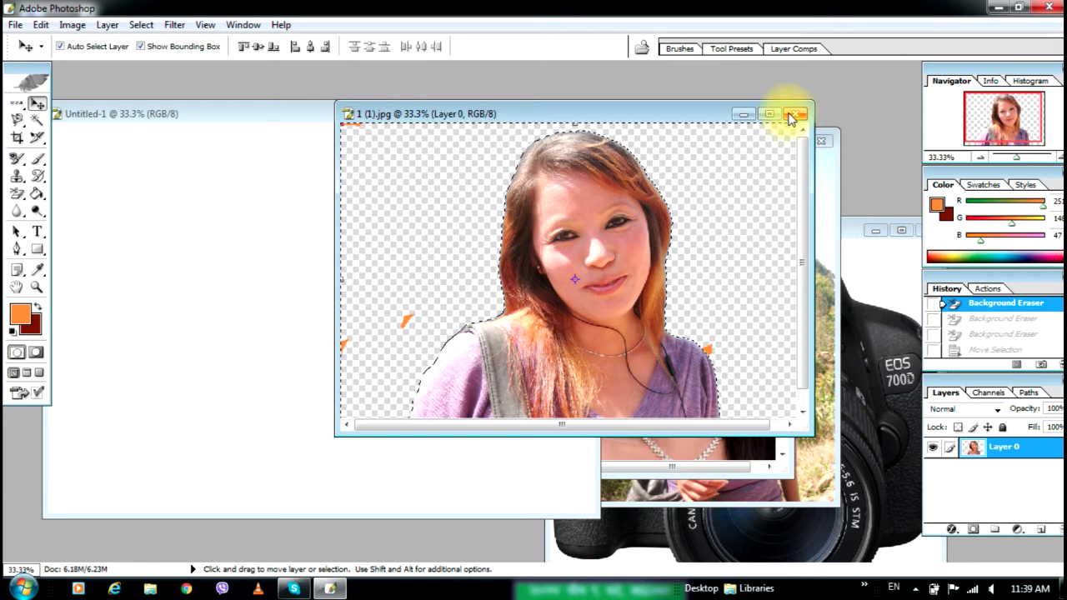
left_click(37, 120)
left_click(793, 114)
left_click(550, 240)
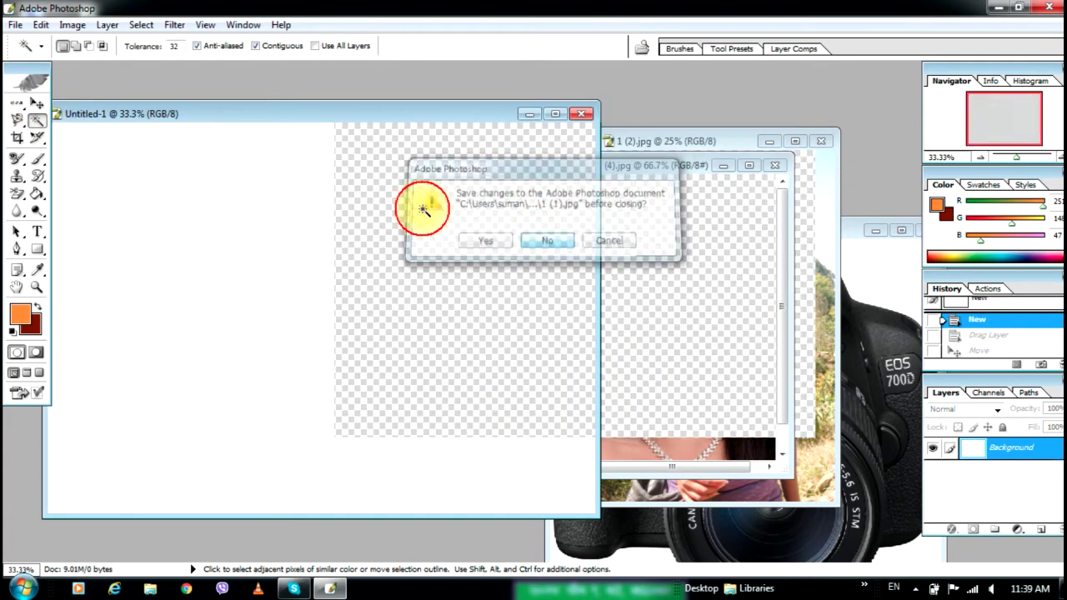
Reopen the original 1 (1) photo from the scrap folder and move its window off the blank document
left_click(17, 25)
left_click(37, 59)
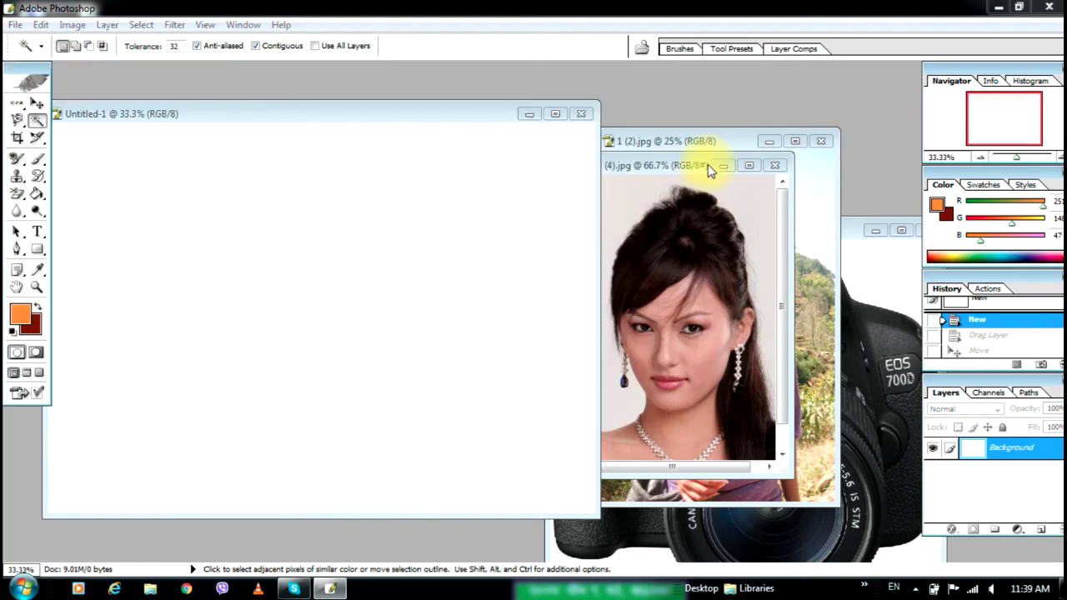
left_click(519, 148)
left_click(709, 372)
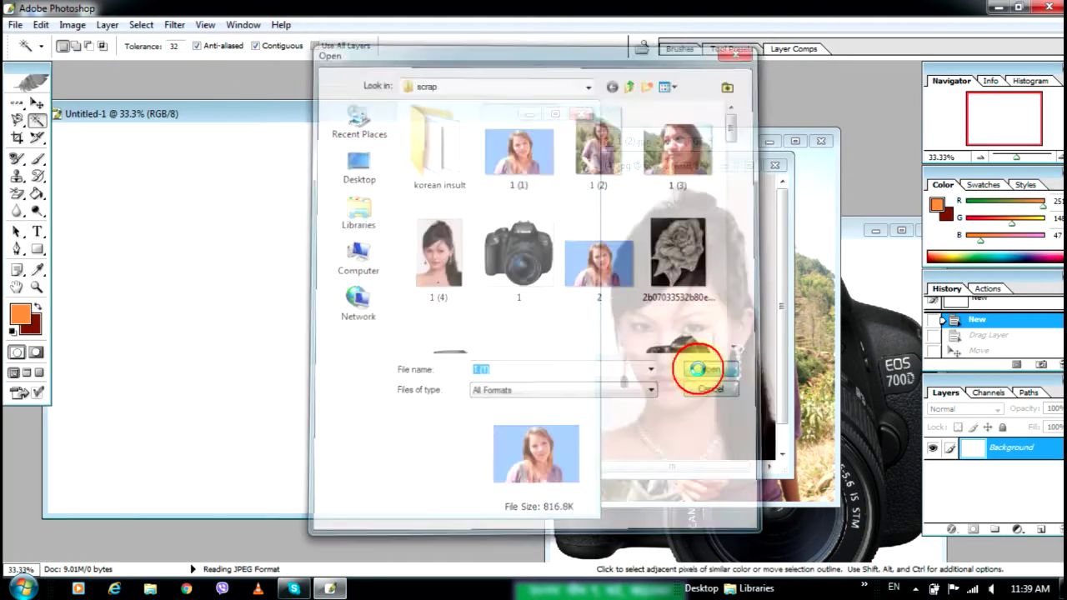
left_click_drag(353, 124, 918, 132)
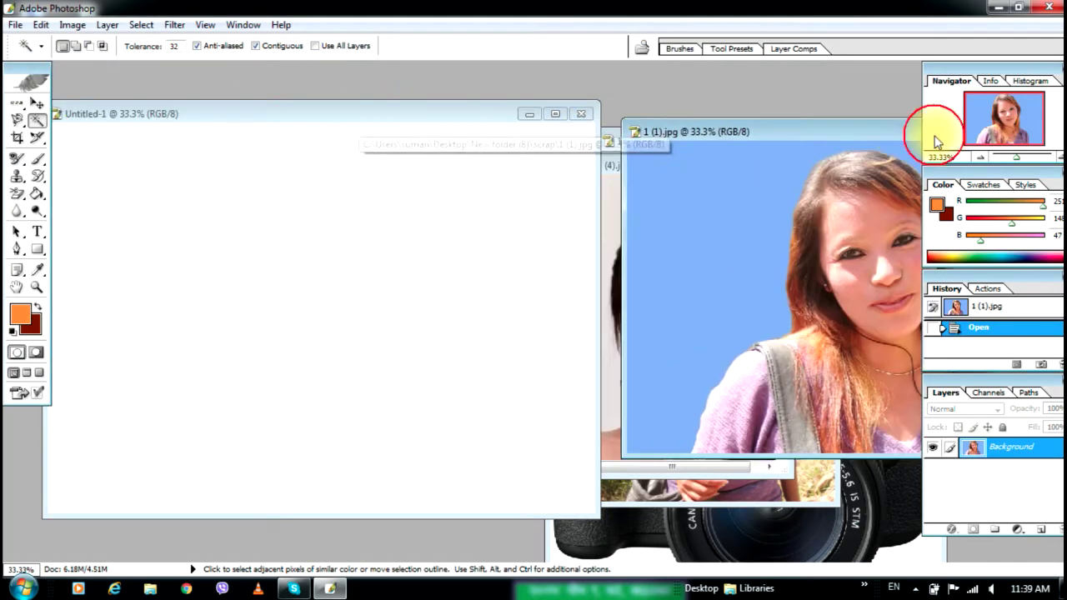
Duplicate the photo as 1 (1) copy and that copy as 1 (1) copy 2, moving both windows off the blank document
right_click(829, 129)
left_click(867, 135)
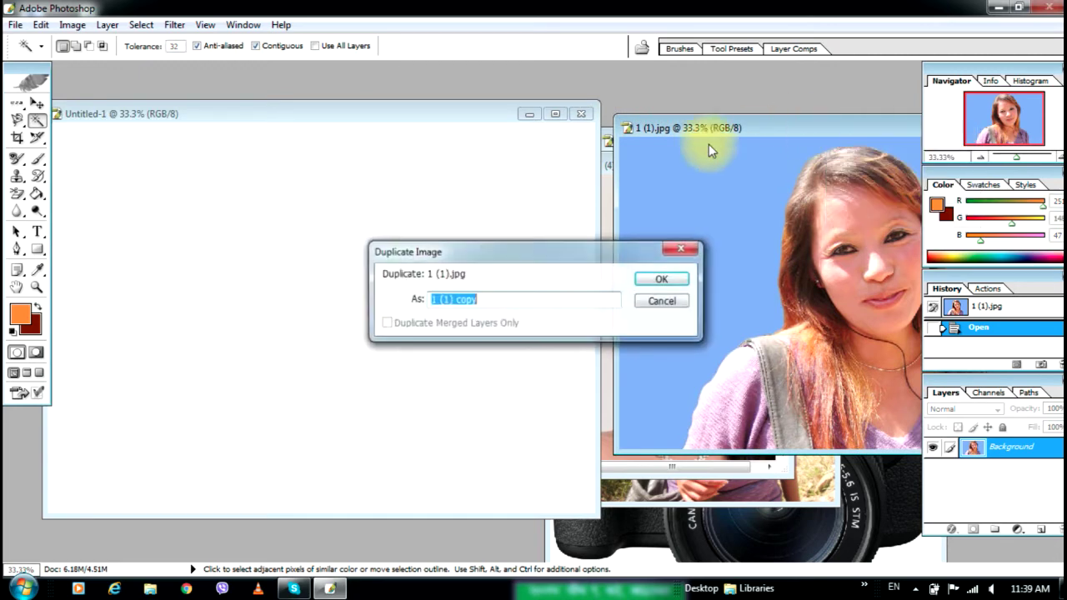
left_click(642, 276)
left_click_drag(358, 133, 828, 136)
right_click(828, 136)
left_click(863, 139)
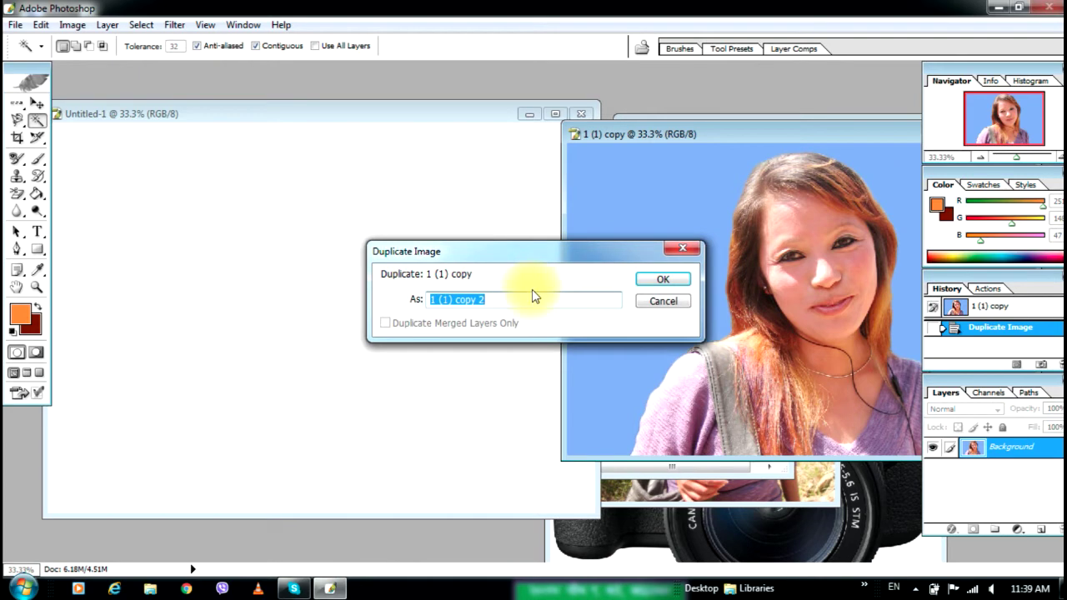
left_click(661, 282)
left_click_drag(374, 138, 868, 128)
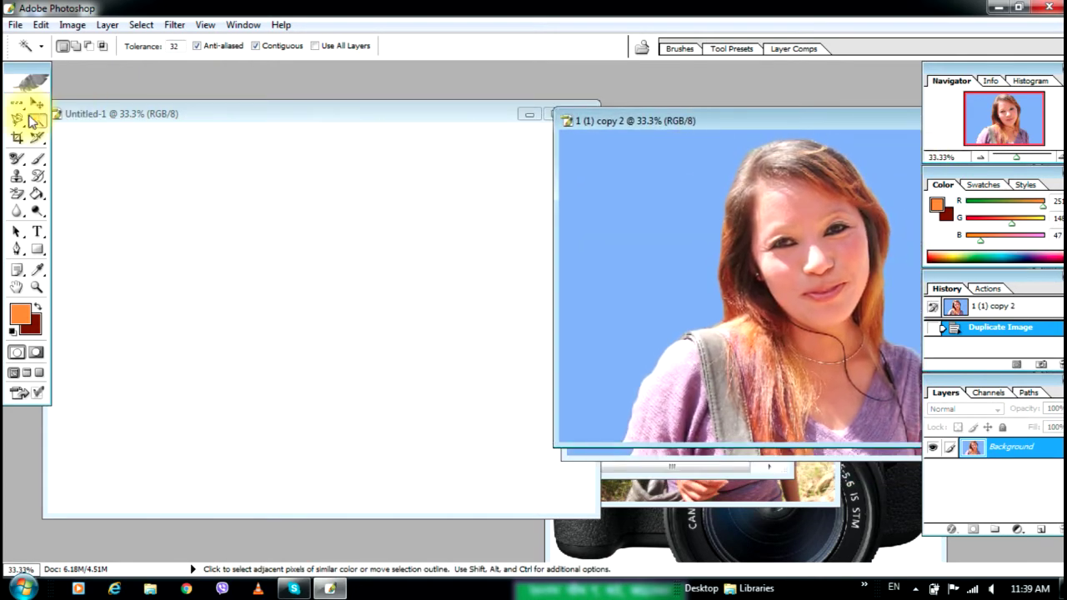
Choose the freehand Lasso tool and move the 1 (1) copy 2 window partly over the blank document
left_click(17, 119)
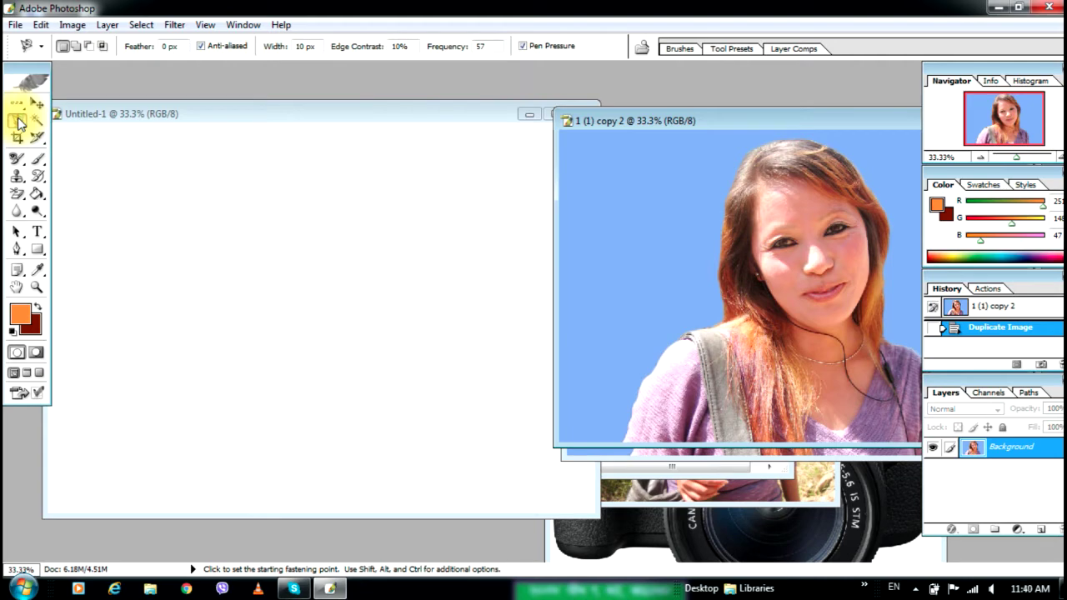
right_click(17, 121)
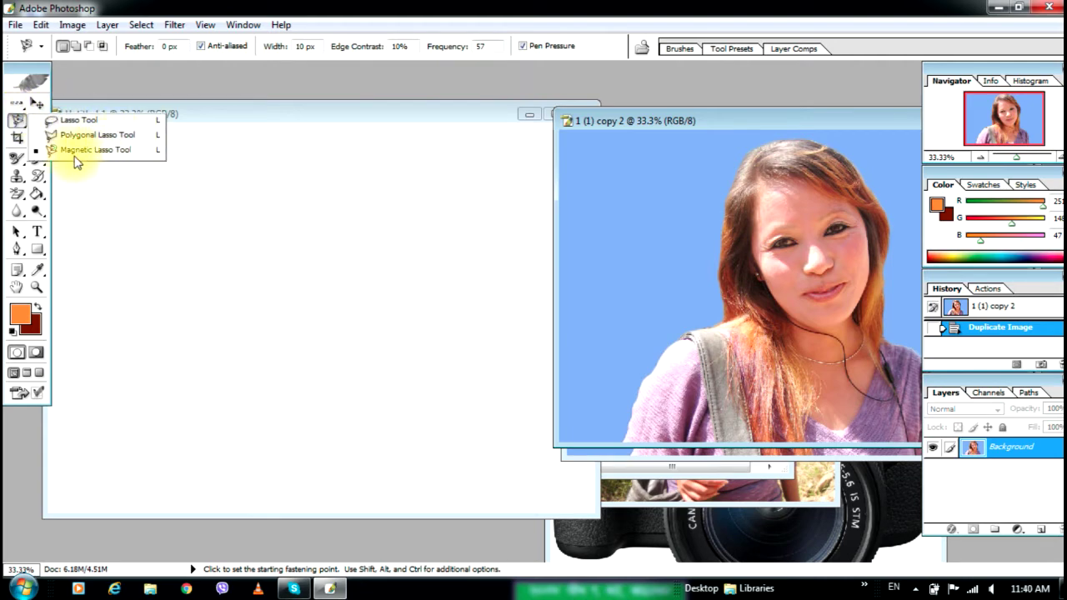
left_click(53, 120)
left_click_drag(766, 111, 678, 90)
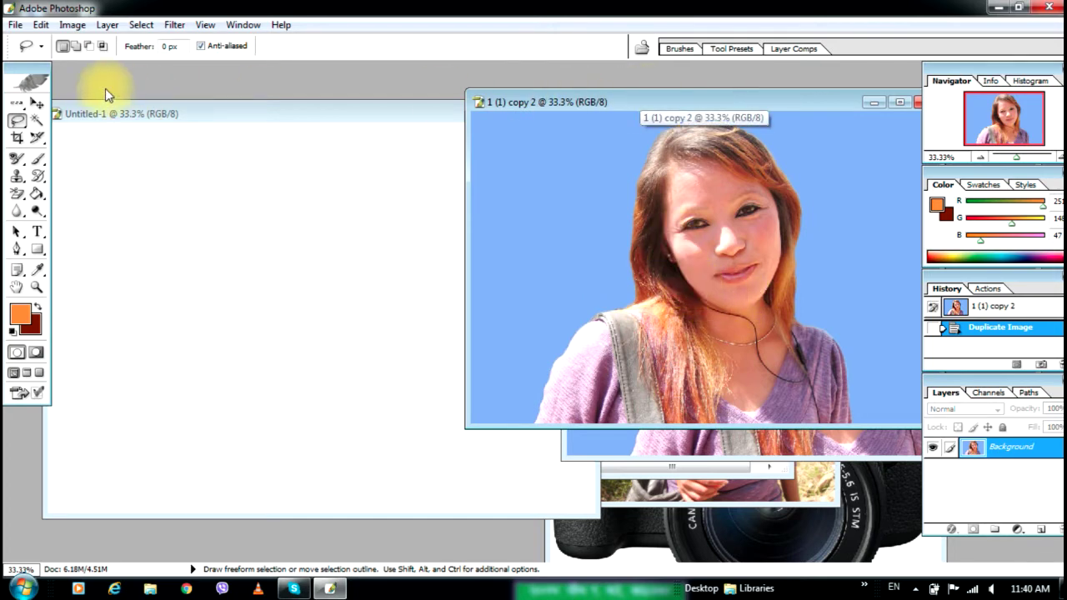
left_click(35, 104)
left_click(16, 120)
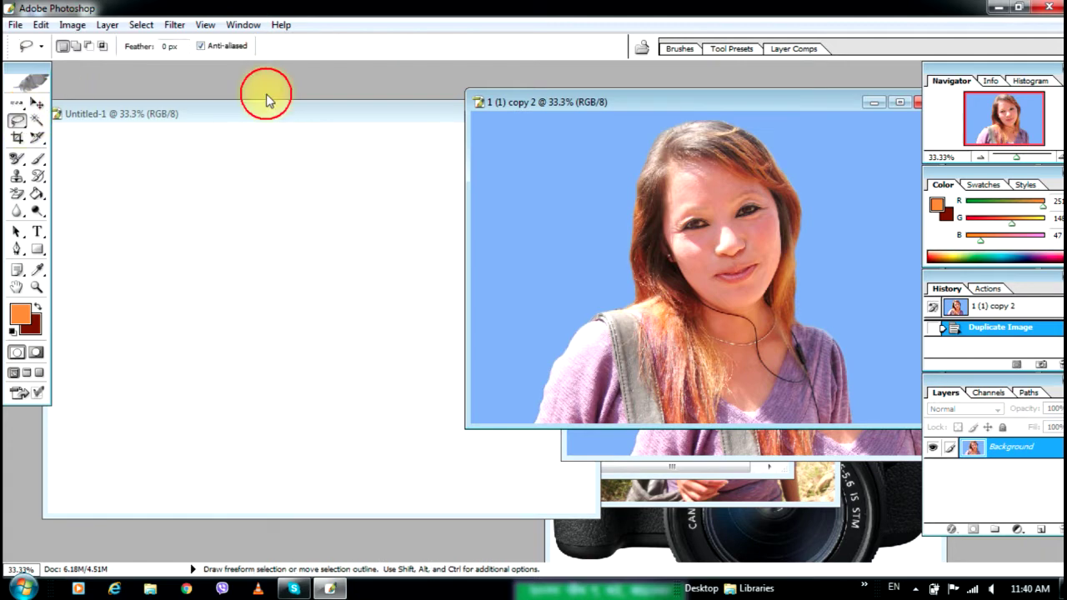
left_click_drag(668, 100, 524, 140)
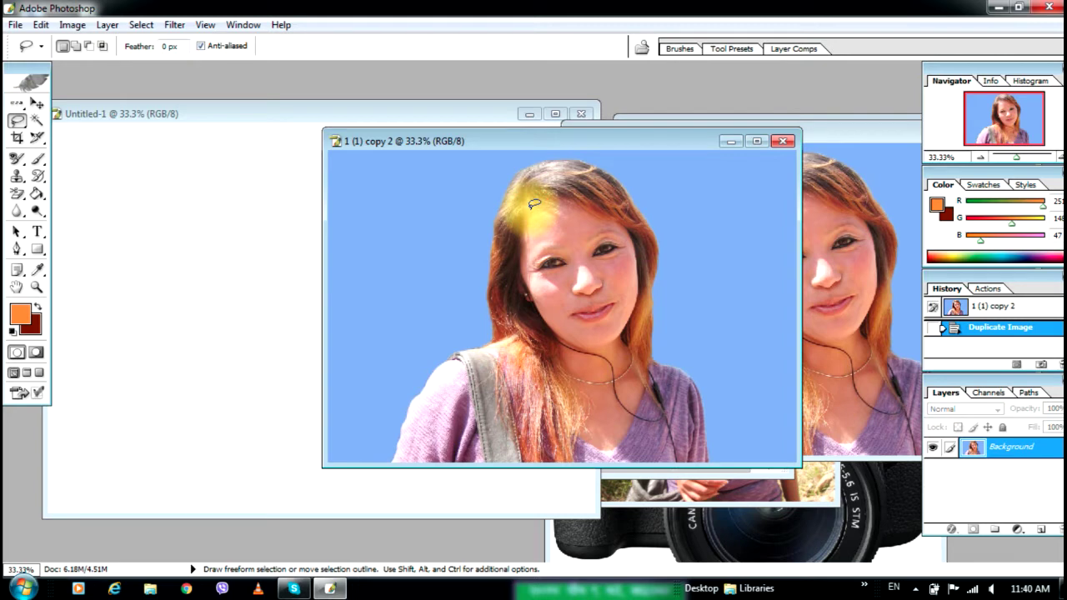
Outline the woman's face in 1 (1) copy 2 with the freehand Lasso and copy the selection into Untitled-1
left_click_drag(396, 196, 432, 281)
left_click(530, 221)
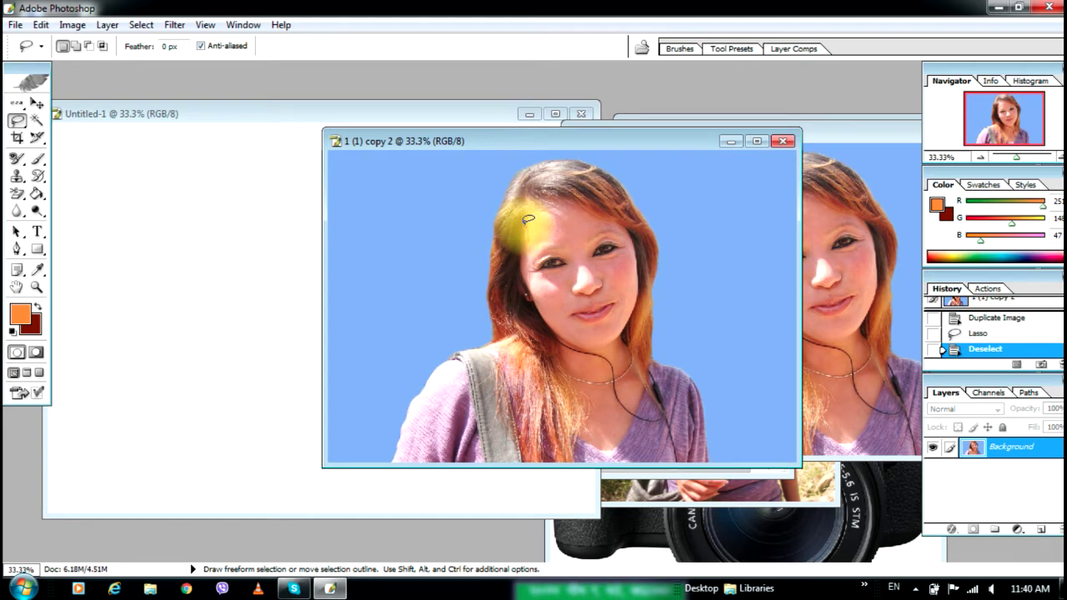
mouse_move(524, 215)
left_mouse_down()
mouse_move(531, 297)
mouse_move(551, 324)
mouse_move(584, 340)
mouse_move(615, 336)
mouse_move(642, 264)
mouse_move(635, 227)
mouse_move(562, 191)
left_mouse_up()
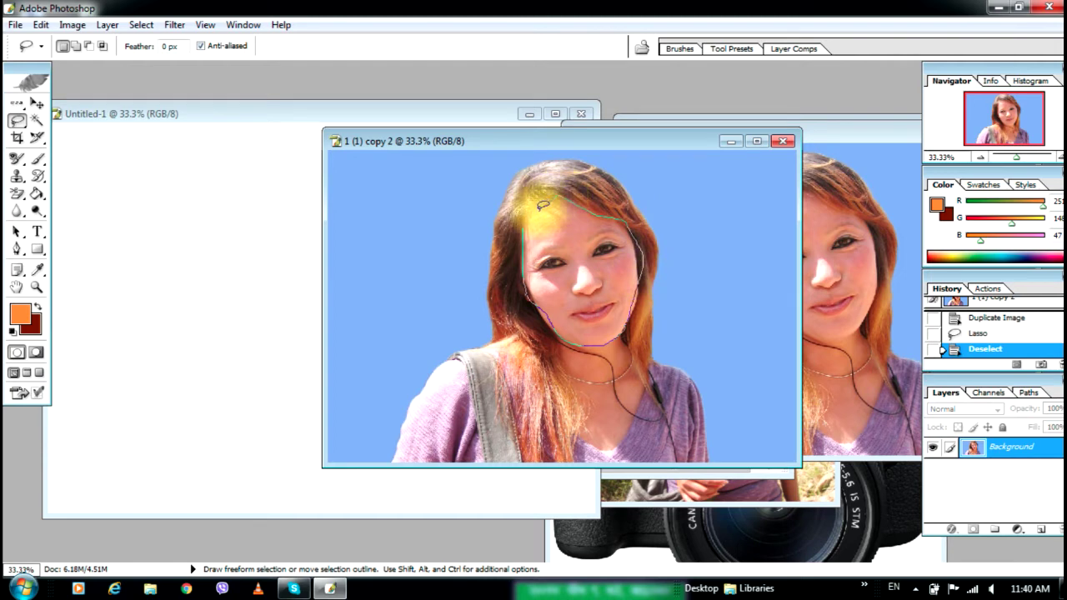
left_click_drag(526, 223, 524, 220)
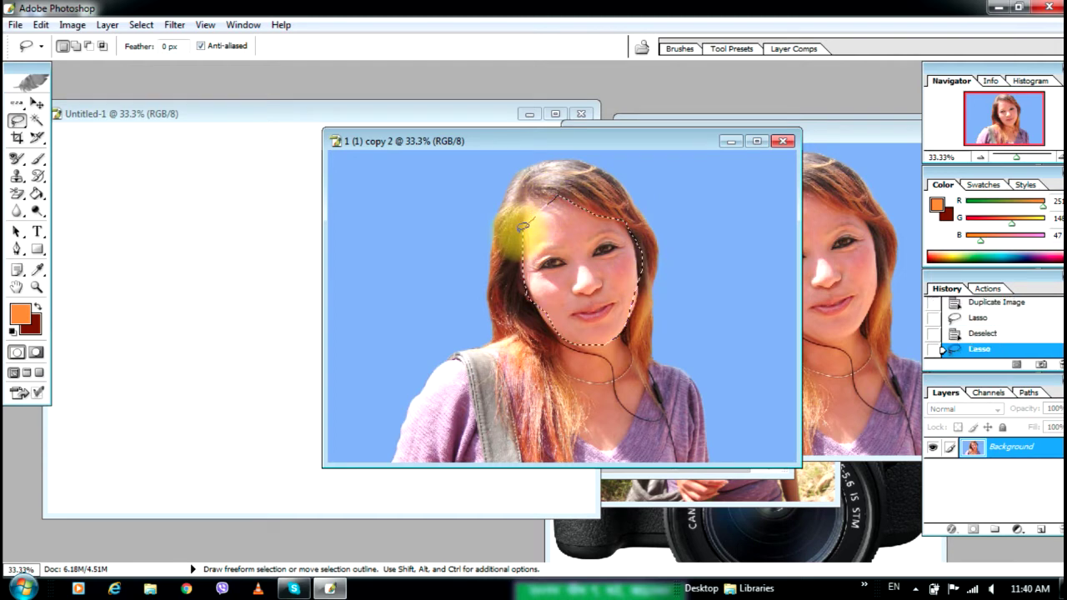
left_click(37, 102)
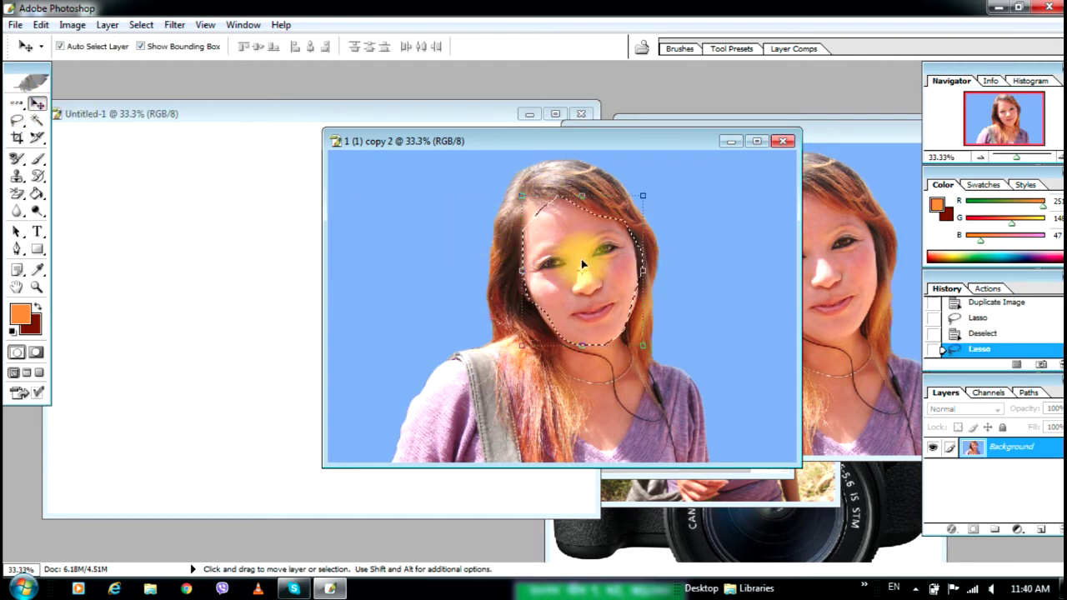
left_click_drag(581, 254, 269, 223)
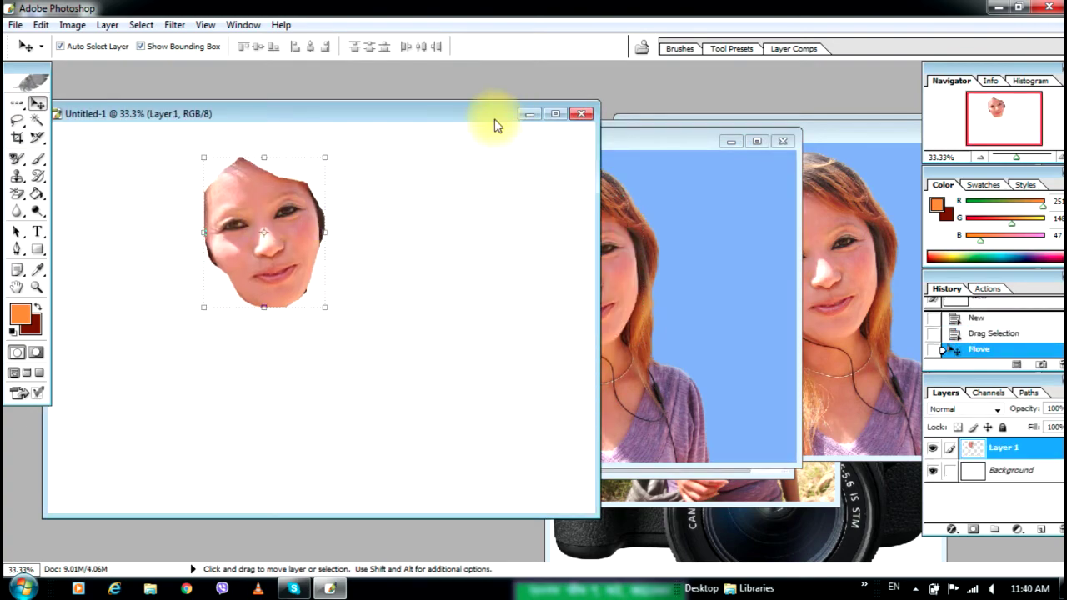
Outline the woman's head and upper body in 1 (1) copy 2 with the freehand Lasso and copy the selection into Untitled-1
left_click(687, 140)
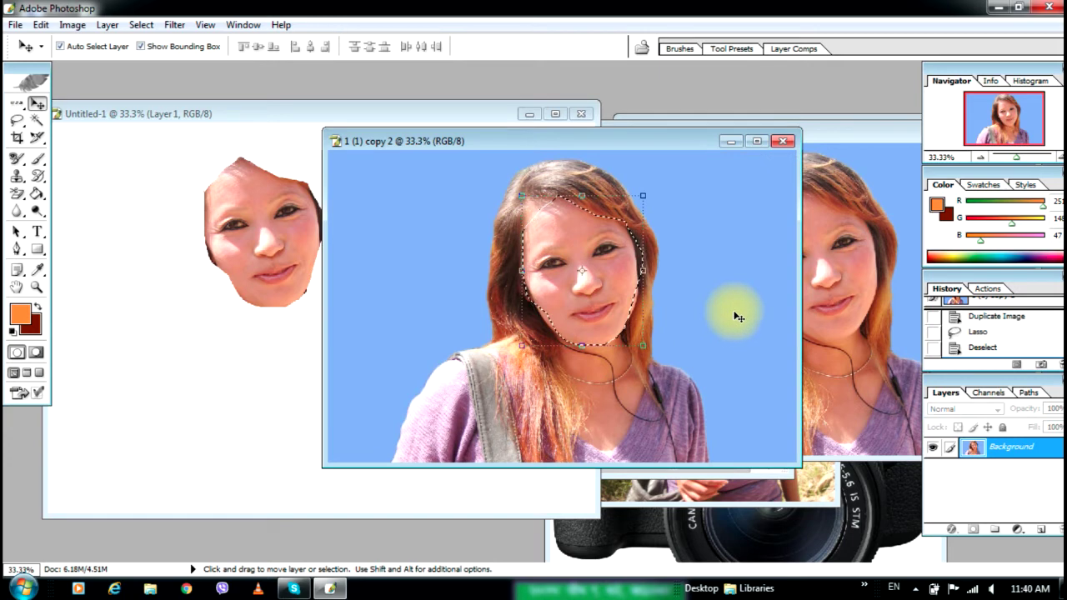
left_click(20, 124)
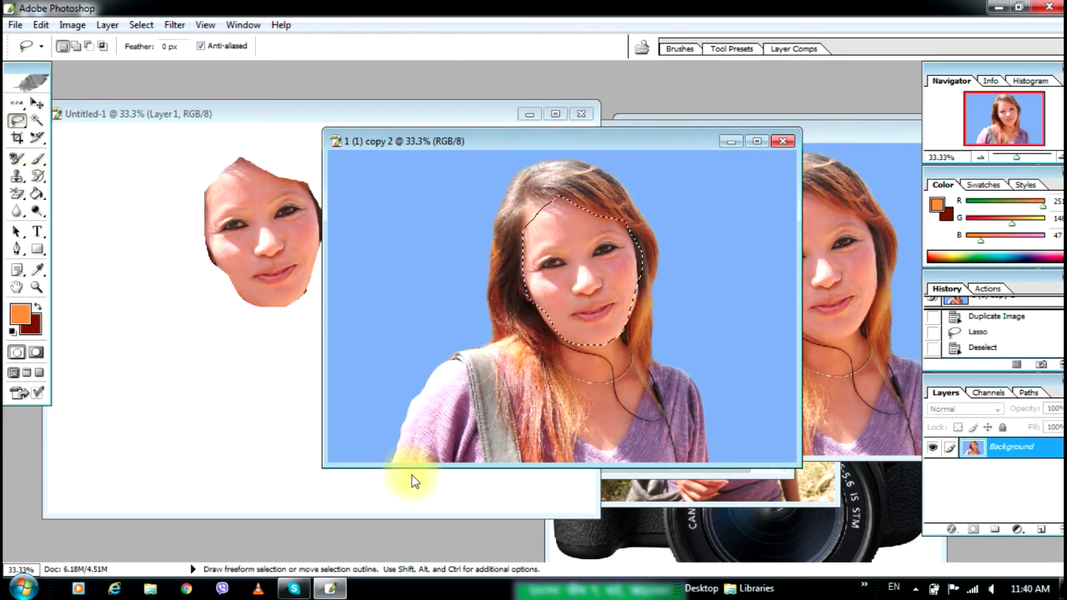
left_click_drag(398, 457, 426, 408)
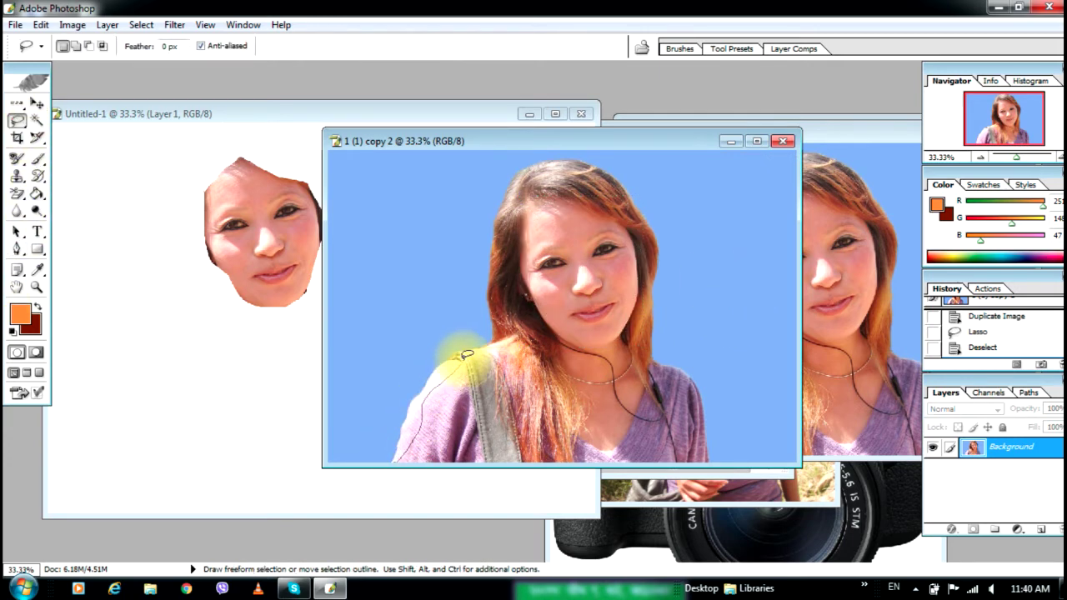
mouse_move(499, 335)
left_mouse_down()
mouse_move(506, 221)
mouse_move(524, 164)
mouse_move(587, 164)
mouse_move(645, 216)
mouse_move(657, 248)
mouse_move(652, 347)
mouse_move(690, 389)
mouse_move(709, 458)
mouse_move(401, 455)
left_mouse_up()
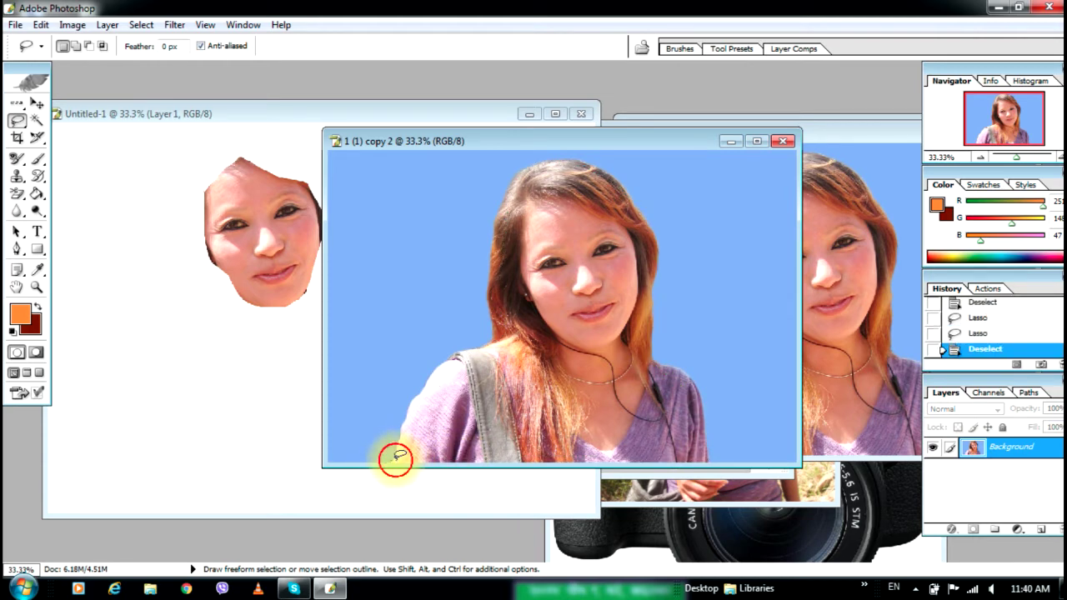
mouse_move(462, 373)
left_mouse_down()
mouse_move(507, 309)
mouse_move(499, 280)
mouse_move(522, 196)
mouse_move(552, 178)
mouse_move(599, 193)
mouse_move(626, 219)
mouse_move(687, 454)
mouse_move(405, 447)
left_mouse_up()
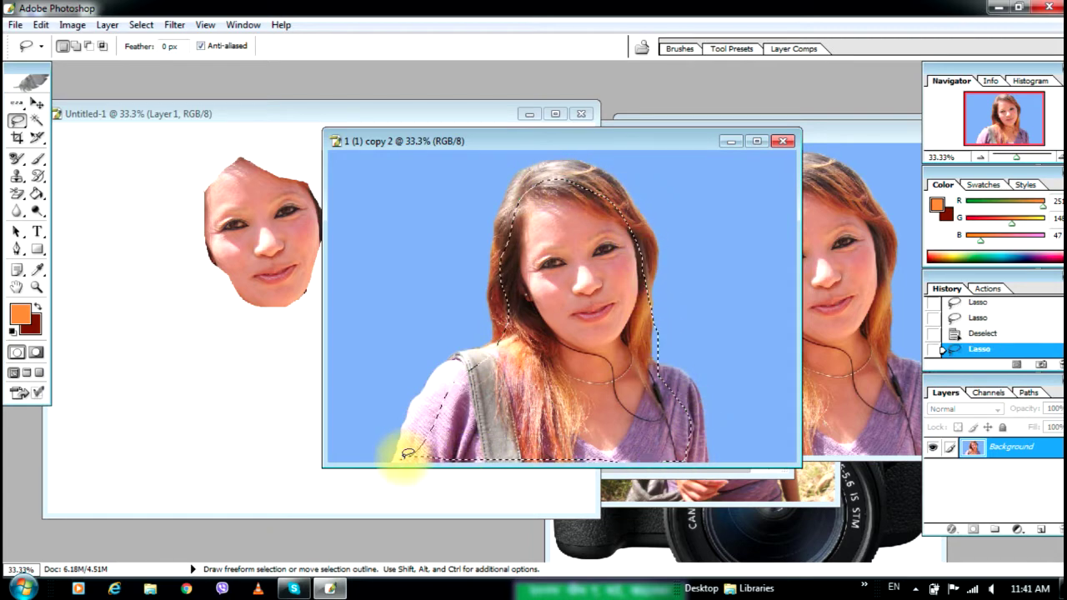
left_click(37, 103)
mouse_move(559, 278)
left_mouse_down()
mouse_move(381, 341)
mouse_move(192, 351)
mouse_move(505, 284)
mouse_move(430, 211)
left_mouse_up()
Select the woman's head and upper chest in 1 (1) copy 2 with a closed Polygonal Lasso outline
left_click(720, 170)
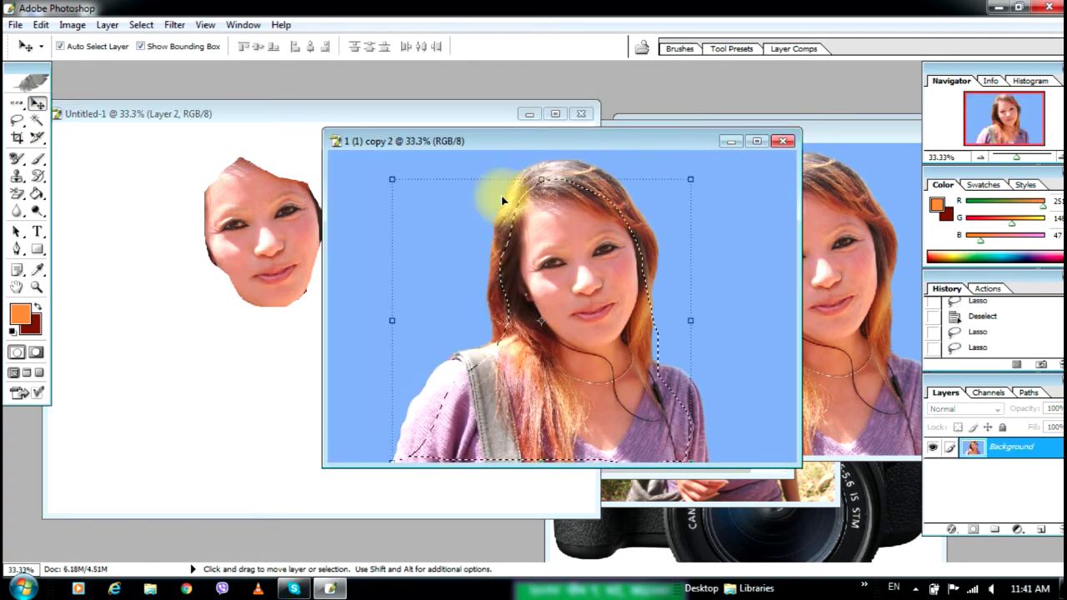
left_click(17, 121)
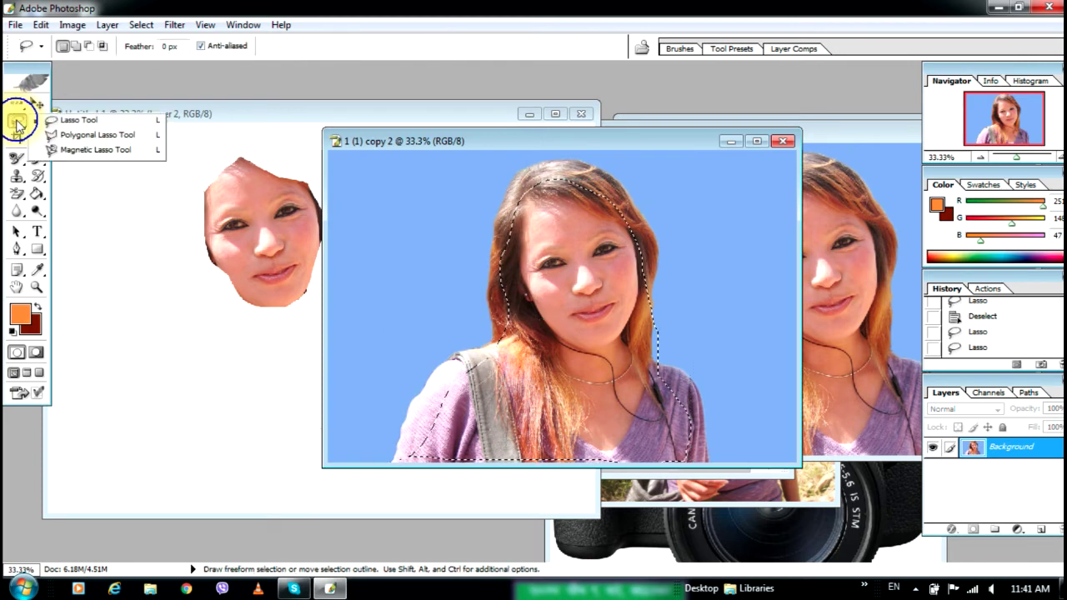
left_click(60, 134)
left_click(417, 396)
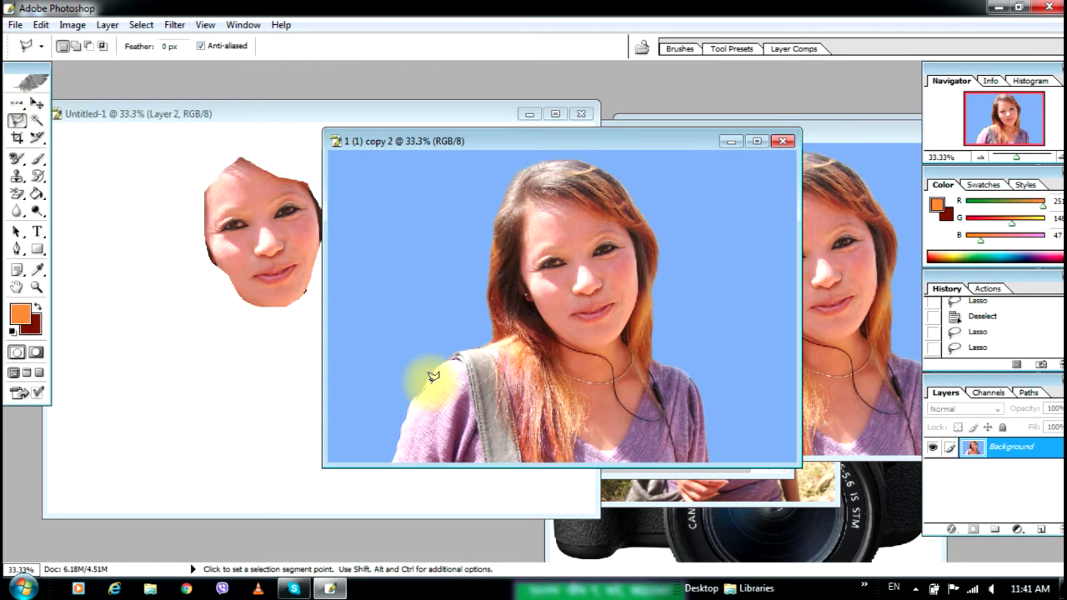
left_click_drag(496, 341, 501, 168)
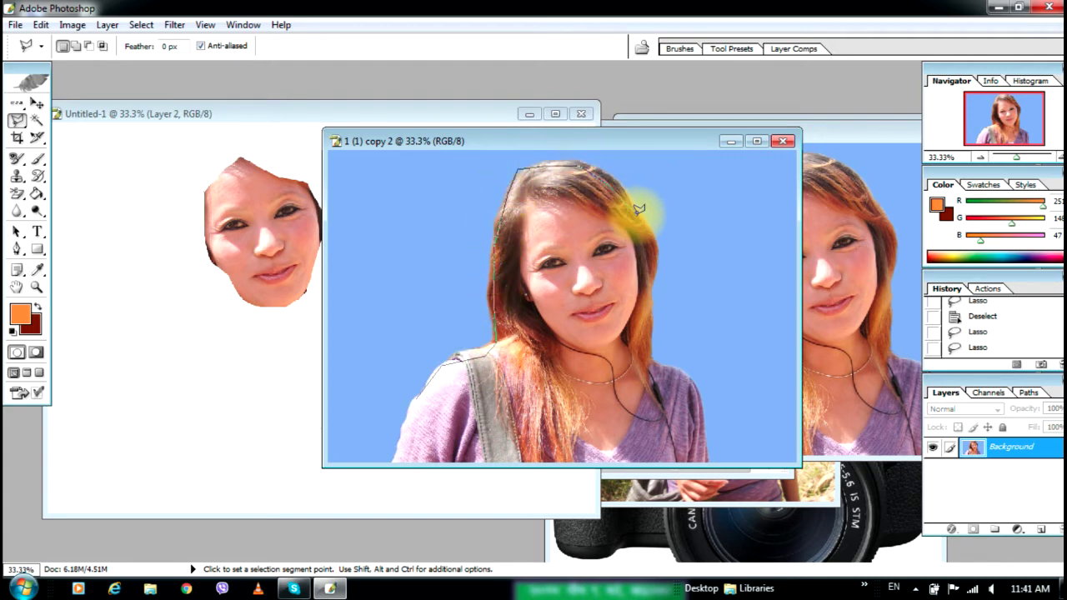
mouse_move(646, 271)
left_mouse_down()
mouse_move(657, 400)
mouse_move(625, 419)
mouse_move(544, 431)
mouse_move(492, 404)
left_mouse_up()
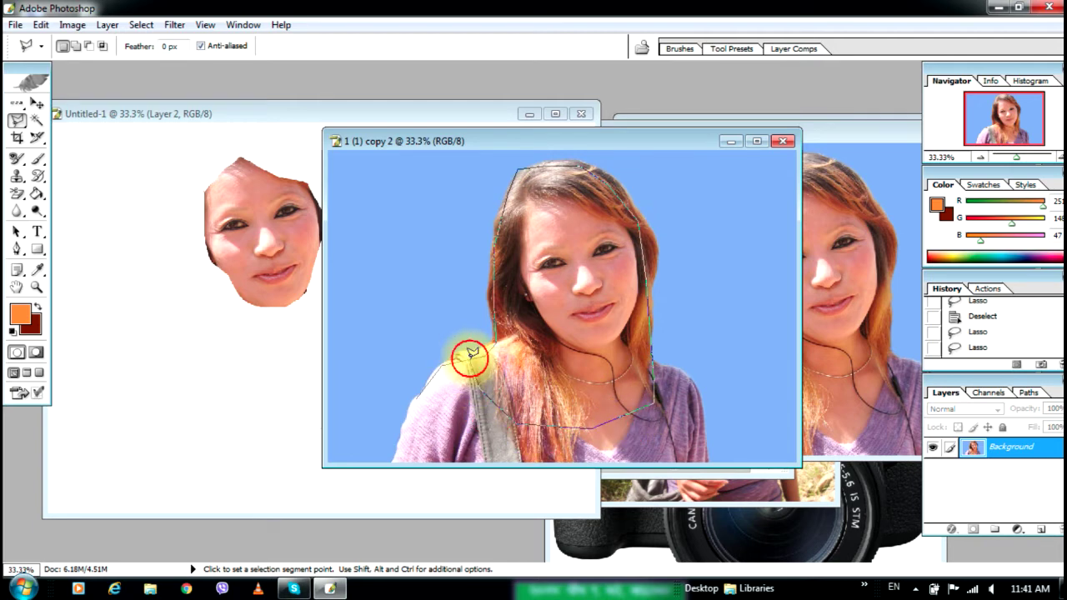
double_click(469, 359)
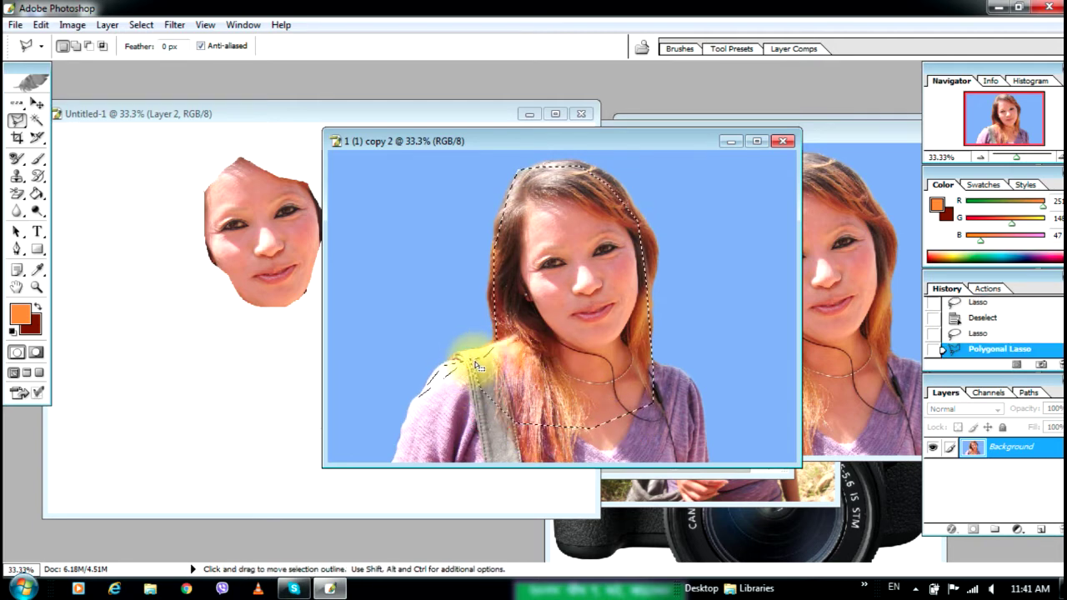
Copy the Polygonal Lasso selection from 1 (1) copy 2 into the lower-left area of Untitled-1 and reactivate the source photo
left_click(36, 103)
left_click_drag(510, 272, 163, 364)
left_click(682, 301)
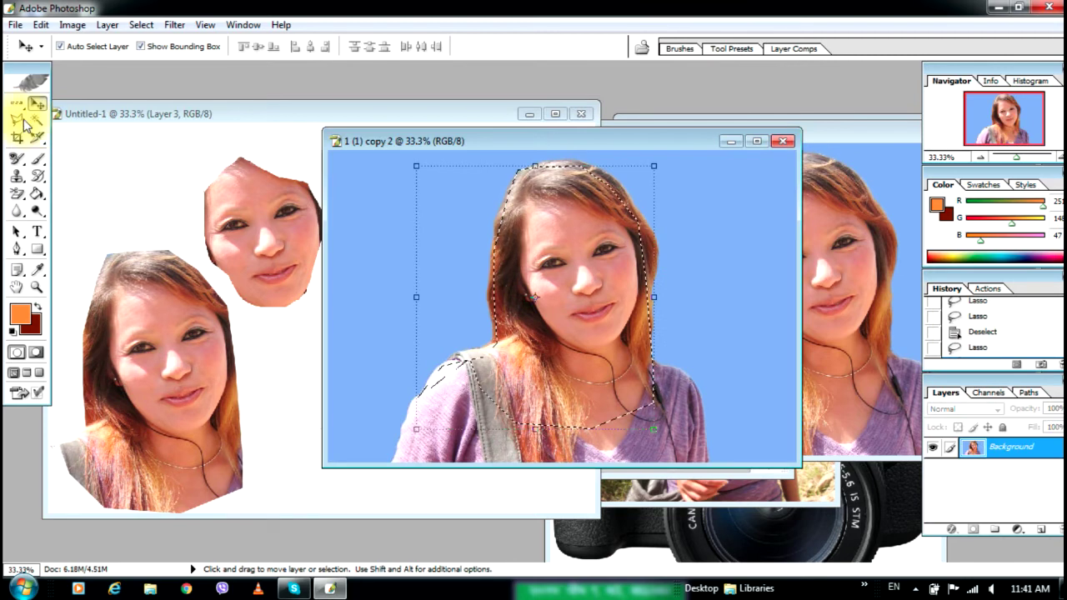
Outline the woman's whole figure in 1 (1) copy 2 with the Magnetic Lasso and copy the selection into the middle of Untitled-1
left_click_drag(17, 121, 54, 150)
left_click(467, 379)
left_click(421, 417)
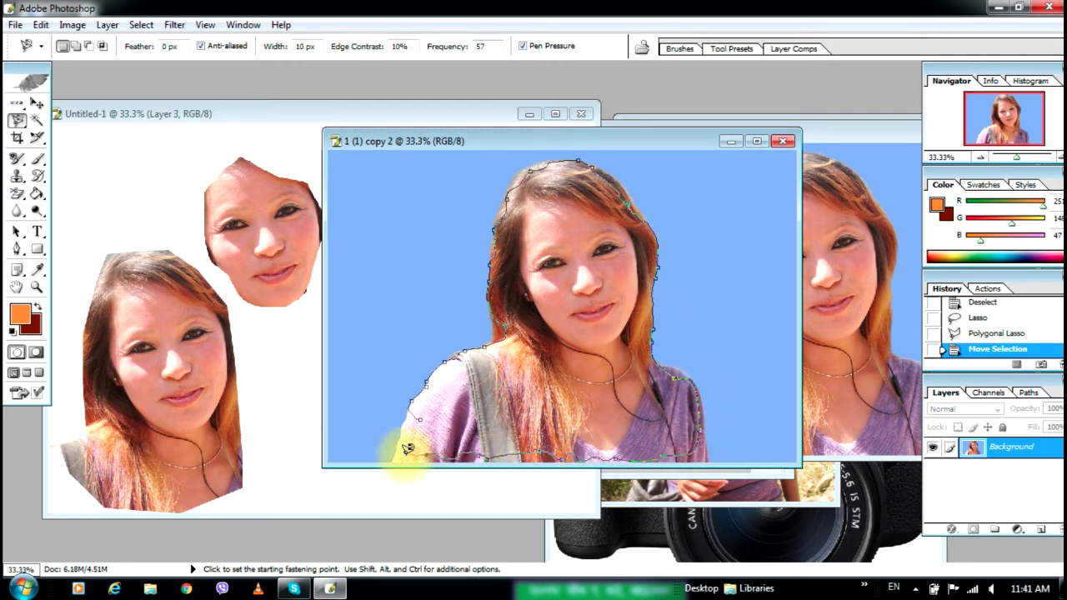
double_click(414, 398)
left_click(37, 104)
mouse_move(579, 227)
left_mouse_down()
mouse_move(281, 294)
mouse_move(288, 309)
mouse_move(354, 330)
left_mouse_up()
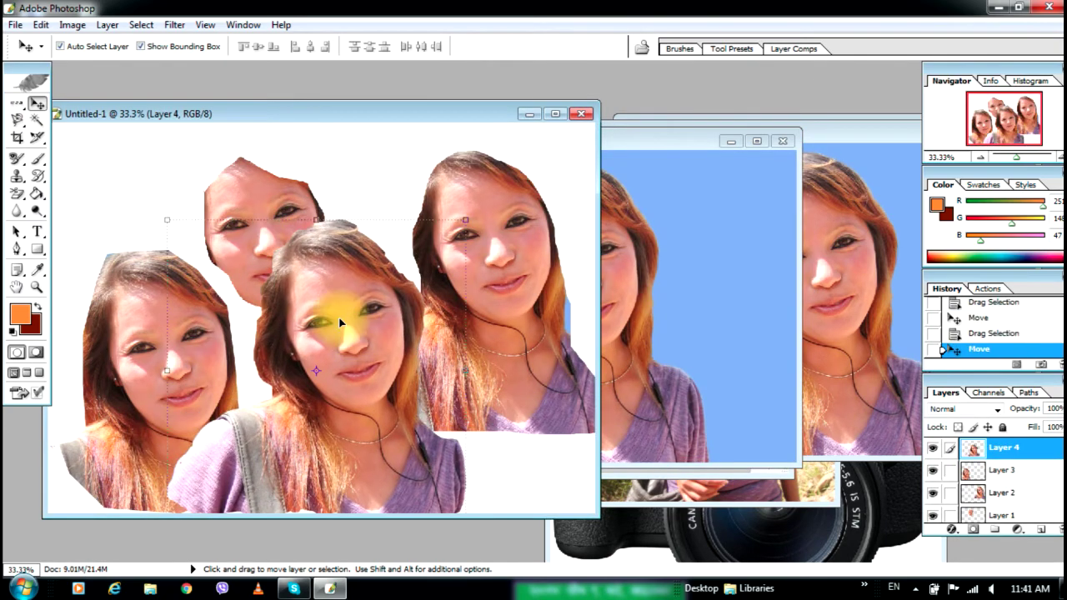
Rearrange the overlapping photo windows so 1 (4).jpg sits beside Untitled-1, and bring Untitled-1 to the front
left_click(804, 479)
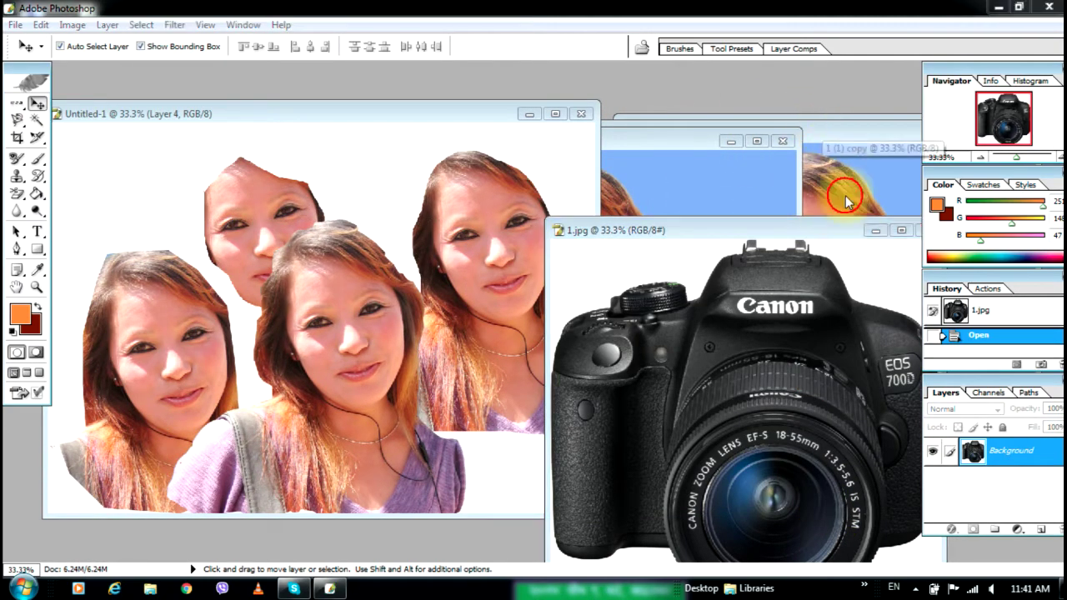
left_click_drag(810, 233, 789, 244)
left_click(713, 179)
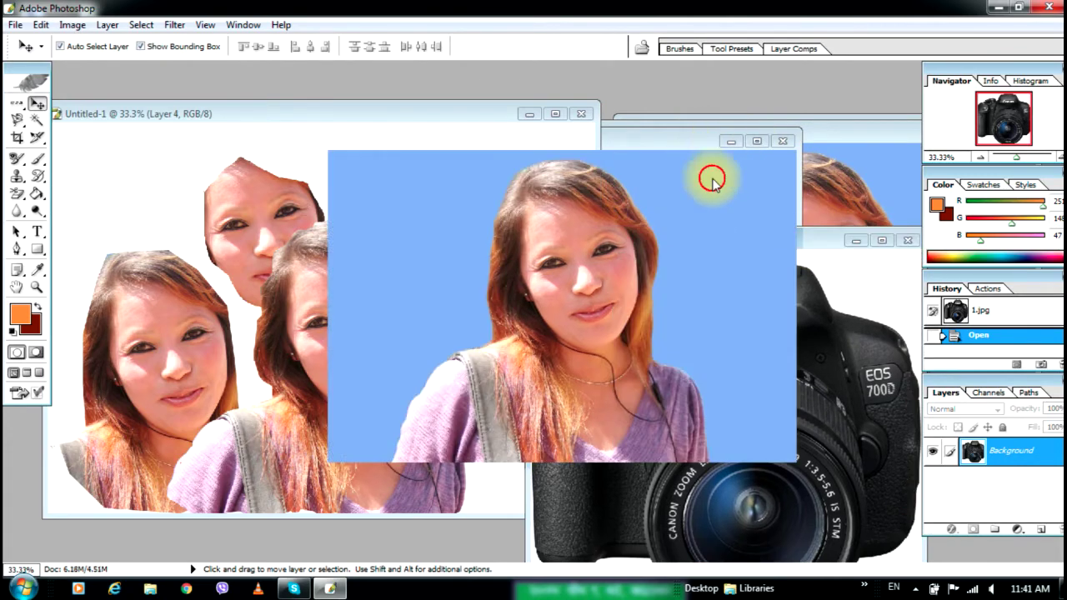
left_click(786, 137)
left_click_drag(770, 228, 779, 126)
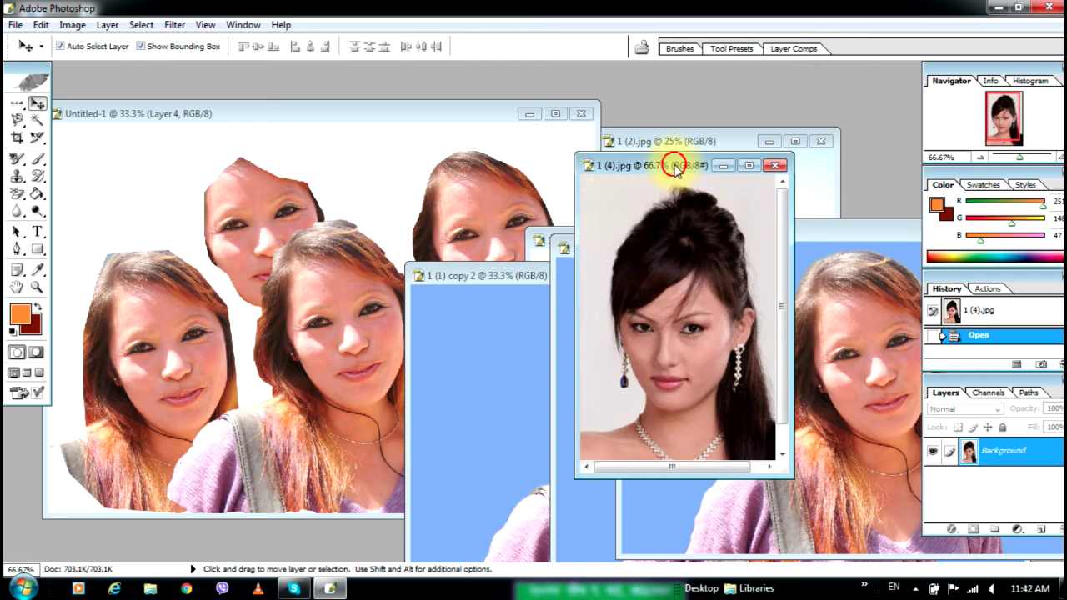
left_click_drag(678, 169, 771, 72)
left_click(471, 139)
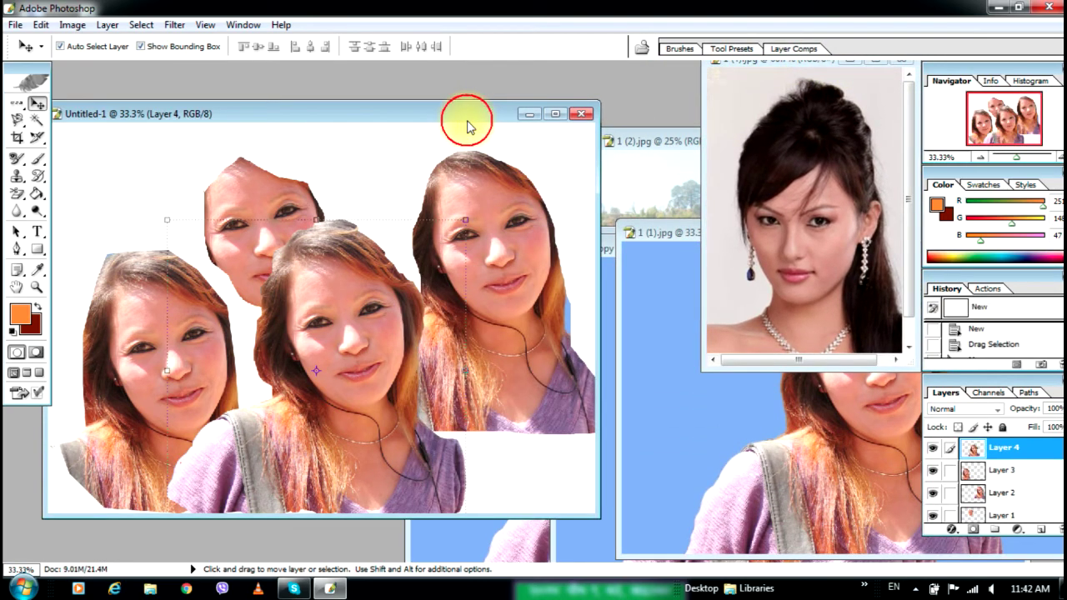
Select the dark-haired woman in a maximized 1 (4).jpg with a closed Magnetic Lasso outline, and restore the window size
left_click(16, 121)
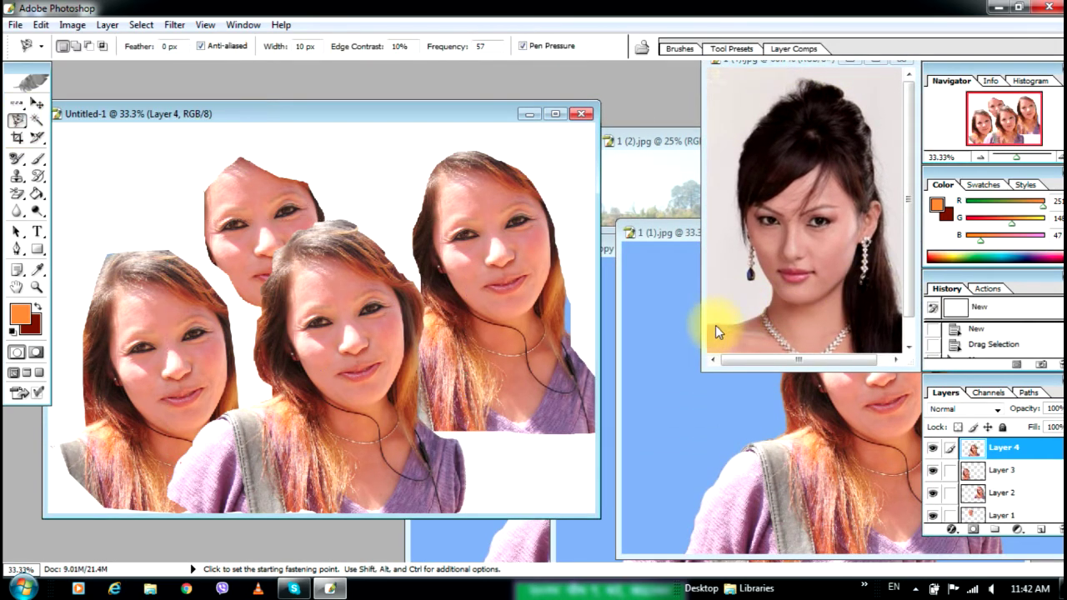
left_click(874, 64)
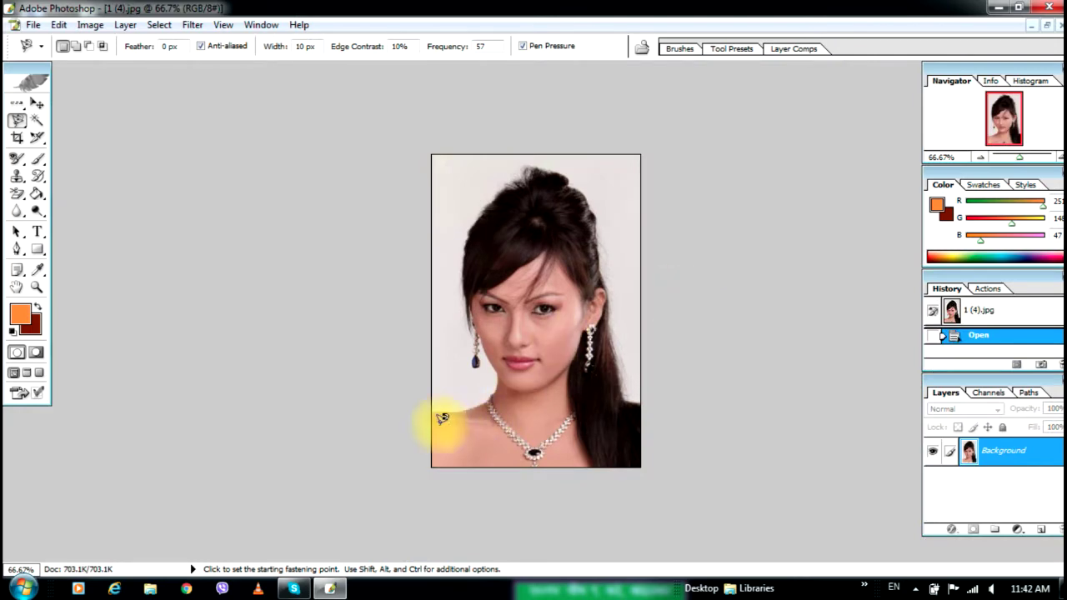
mouse_move(496, 378)
left_mouse_down()
mouse_move(476, 250)
mouse_move(524, 177)
mouse_move(552, 174)
mouse_move(587, 215)
mouse_move(611, 282)
left_mouse_up()
mouse_move(609, 336)
left_mouse_down()
mouse_move(638, 410)
mouse_move(639, 448)
mouse_move(621, 461)
mouse_move(446, 458)
left_mouse_up()
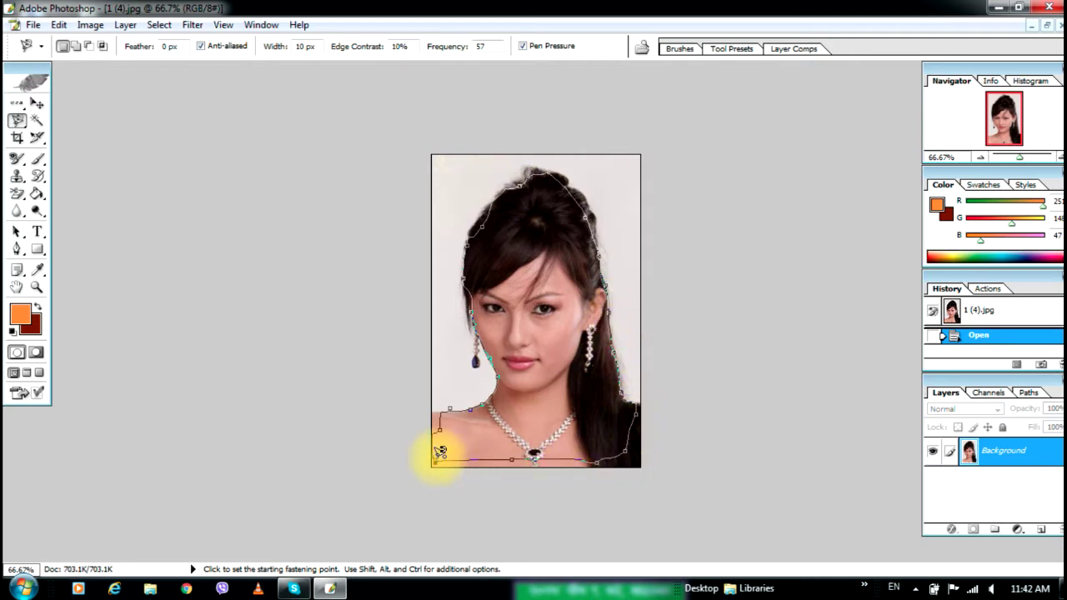
left_click(440, 451)
left_click(1048, 24)
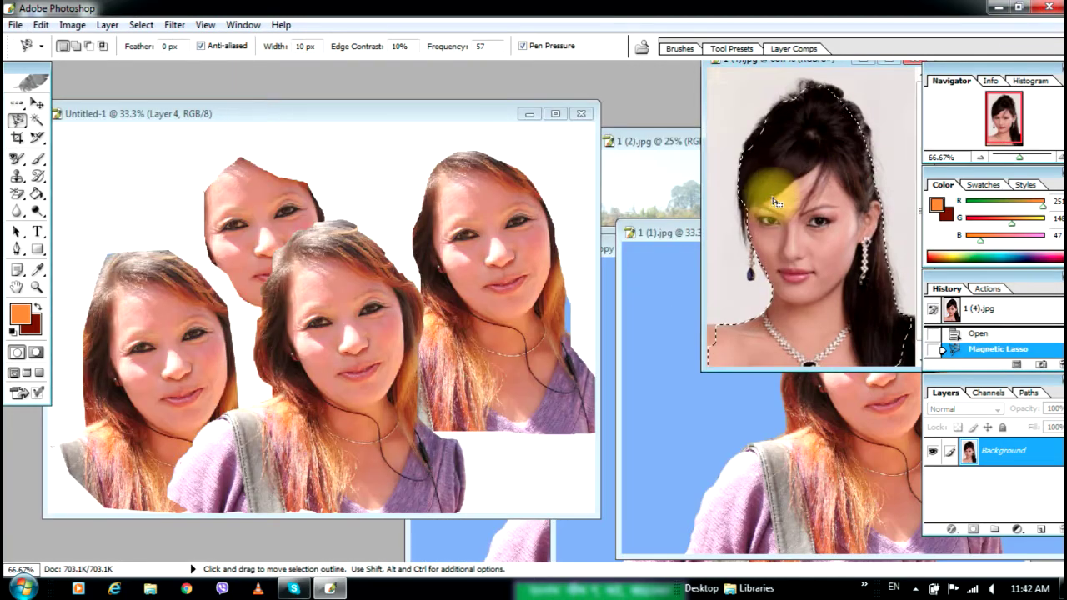
Copy the selected woman from 1 (4).jpg into Untitled-1 and place her in the canvas's upper-left corner
left_click(37, 102)
mouse_move(790, 194)
left_mouse_down()
mouse_move(555, 246)
mouse_move(367, 200)
mouse_move(389, 310)
mouse_move(441, 357)
mouse_move(348, 367)
mouse_move(253, 338)
left_mouse_up()
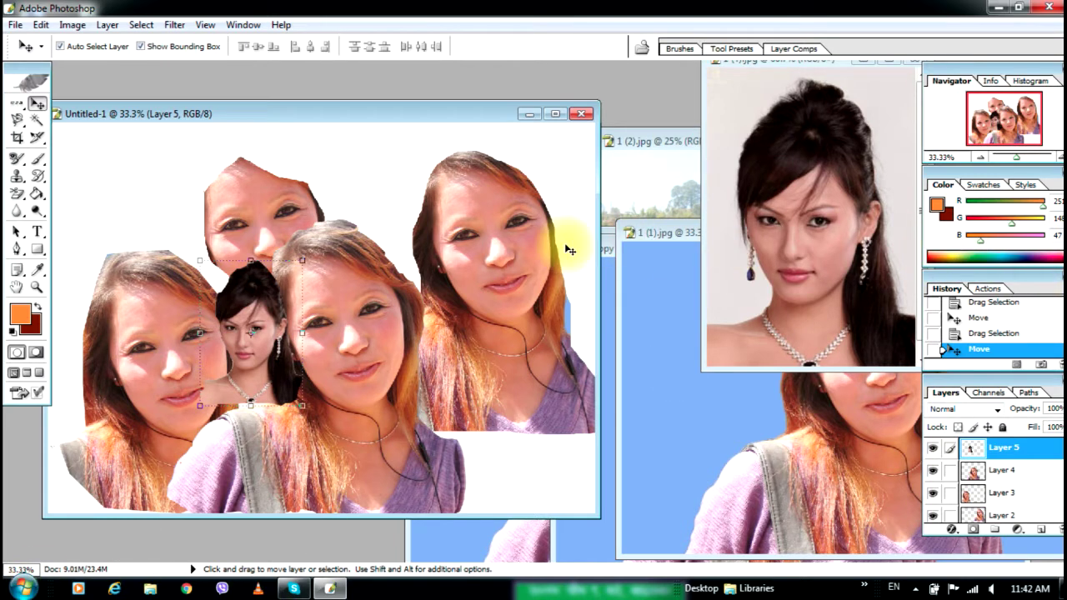
left_click_drag(240, 332, 131, 191)
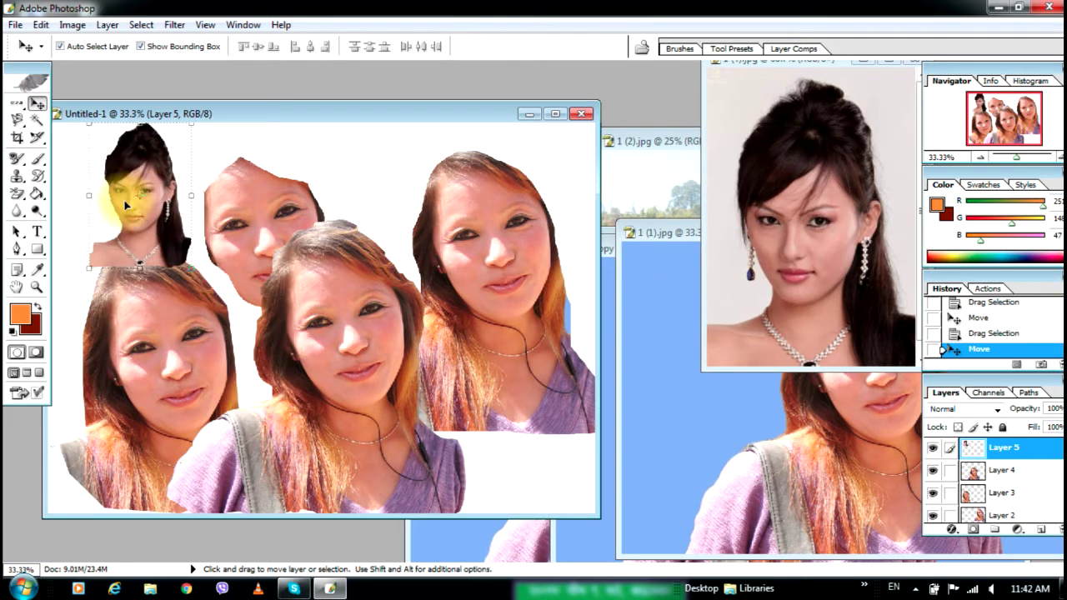
Close Untitled-1 without saving its changes
left_click(16, 125)
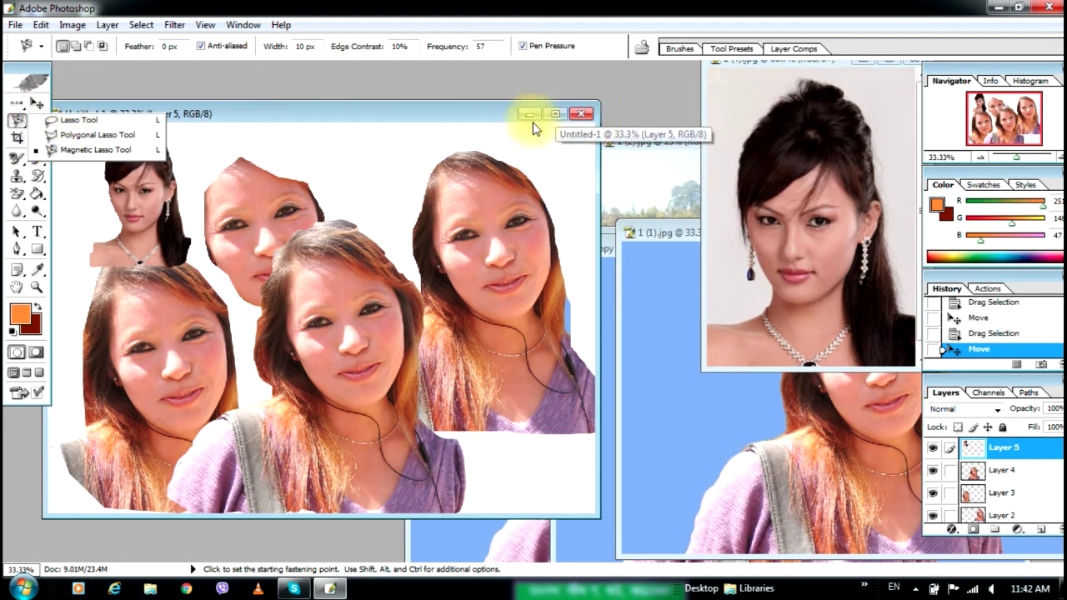
left_click(447, 116)
left_click(580, 114)
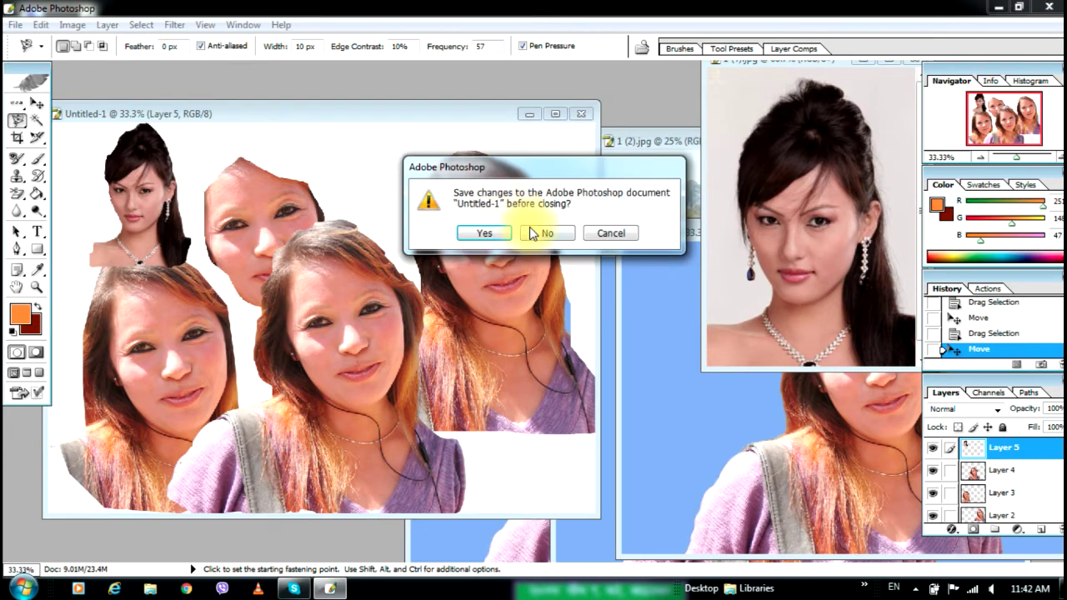
left_click(539, 231)
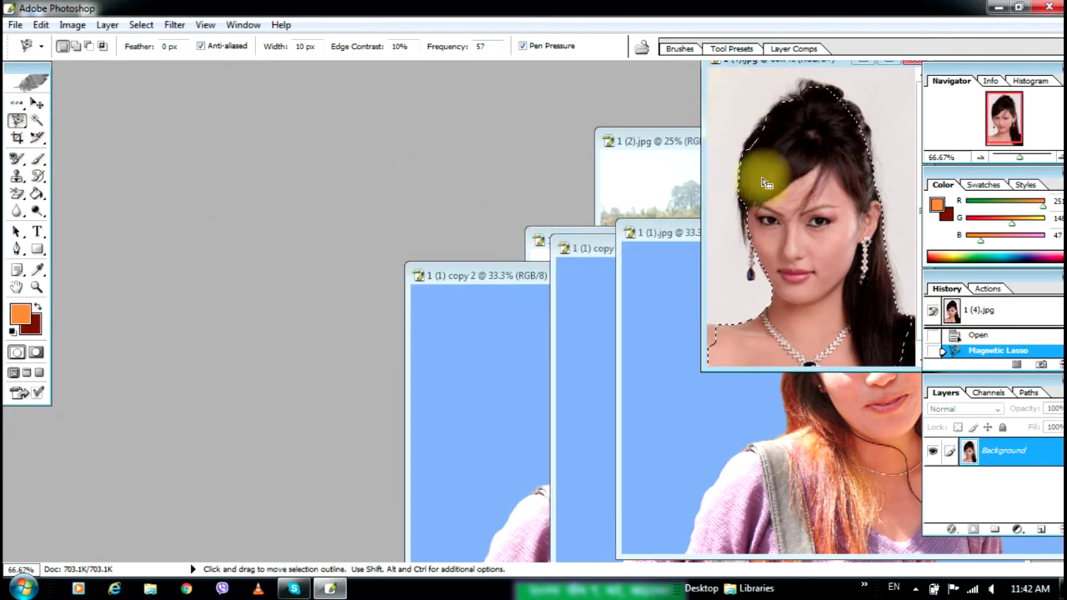
Switch to the Single Row Marquee tool and deselect the Magnetic Lasso selection in 1 (4).jpg
left_click(17, 117, "alt")
left_click(17, 116, "alt")
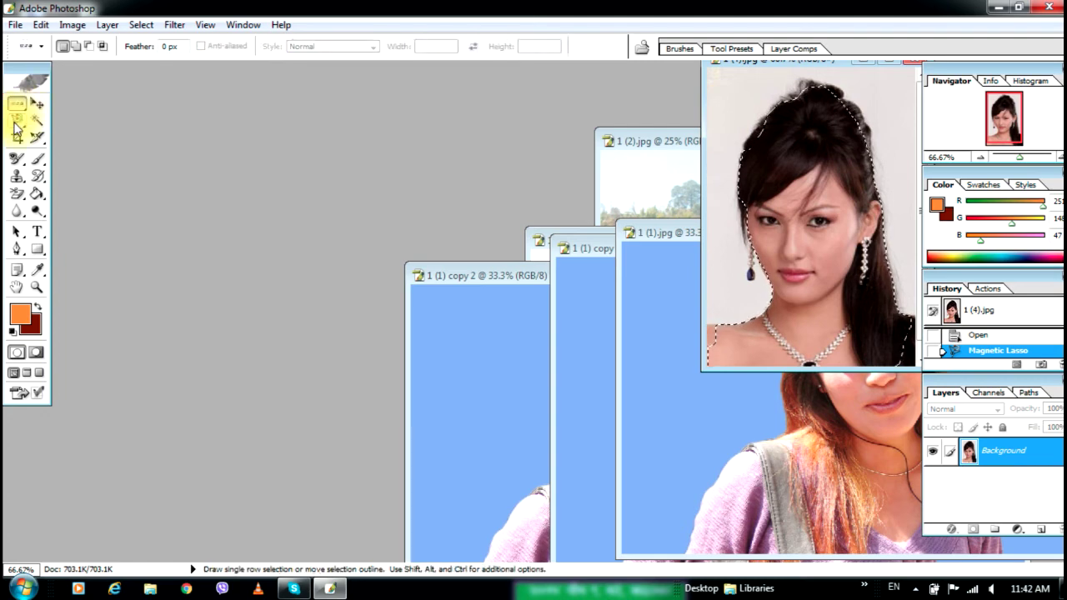
left_click(16, 116, "alt")
left_click_drag(17, 101, 64, 103)
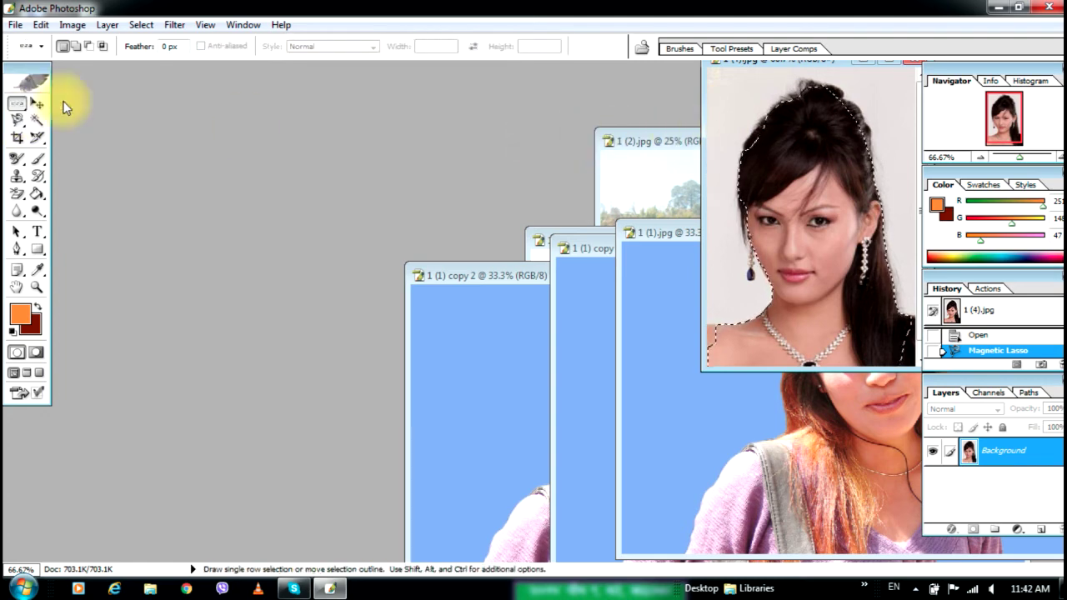
right_click(789, 151)
left_click(821, 158)
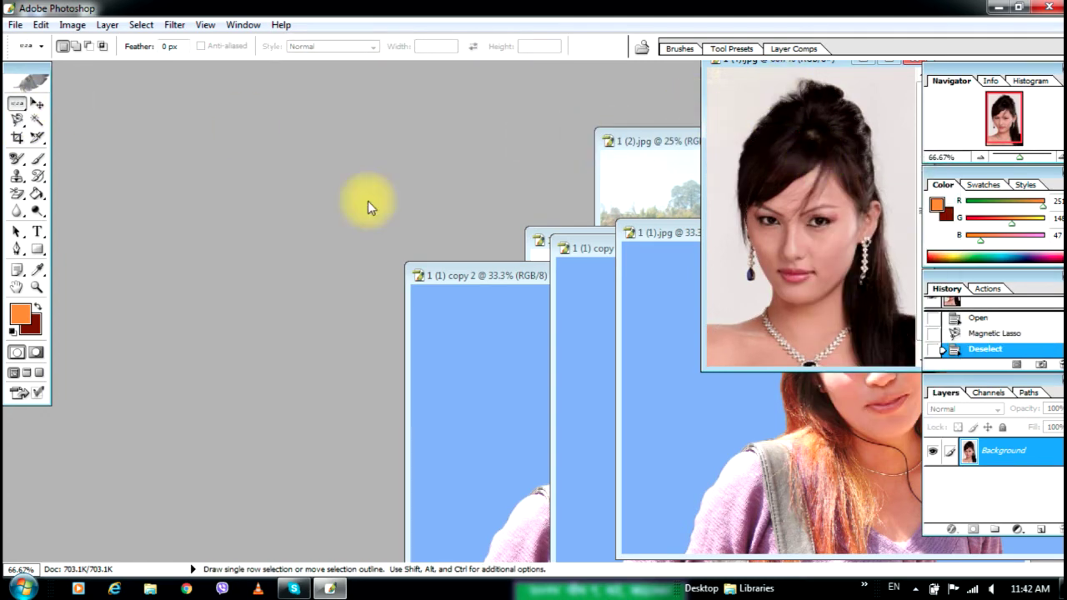
left_click(12, 25)
left_click(425, 147)
left_click(36, 140)
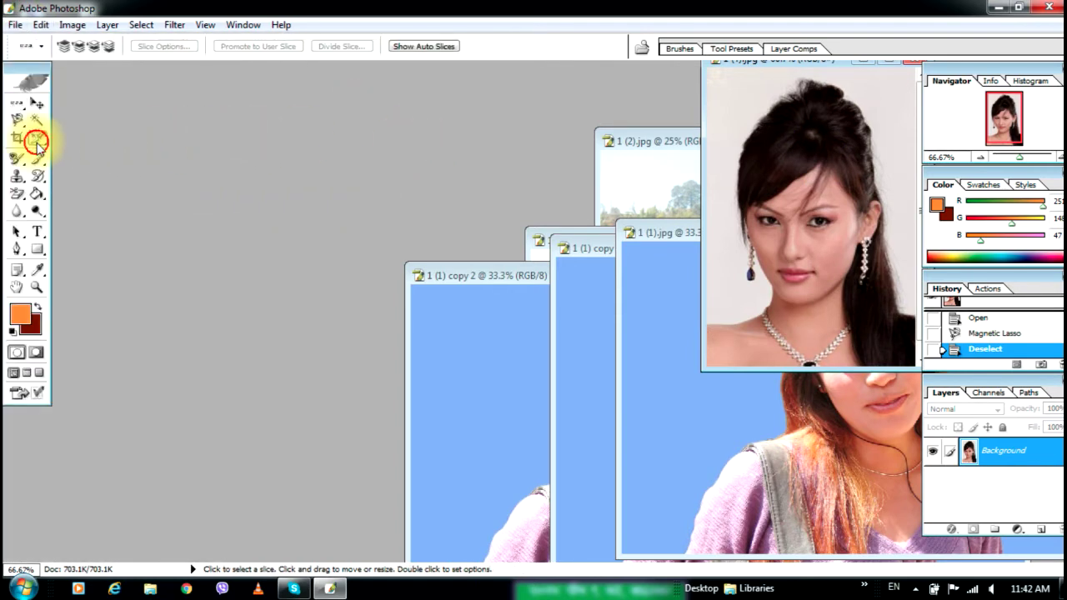
left_click(119, 326)
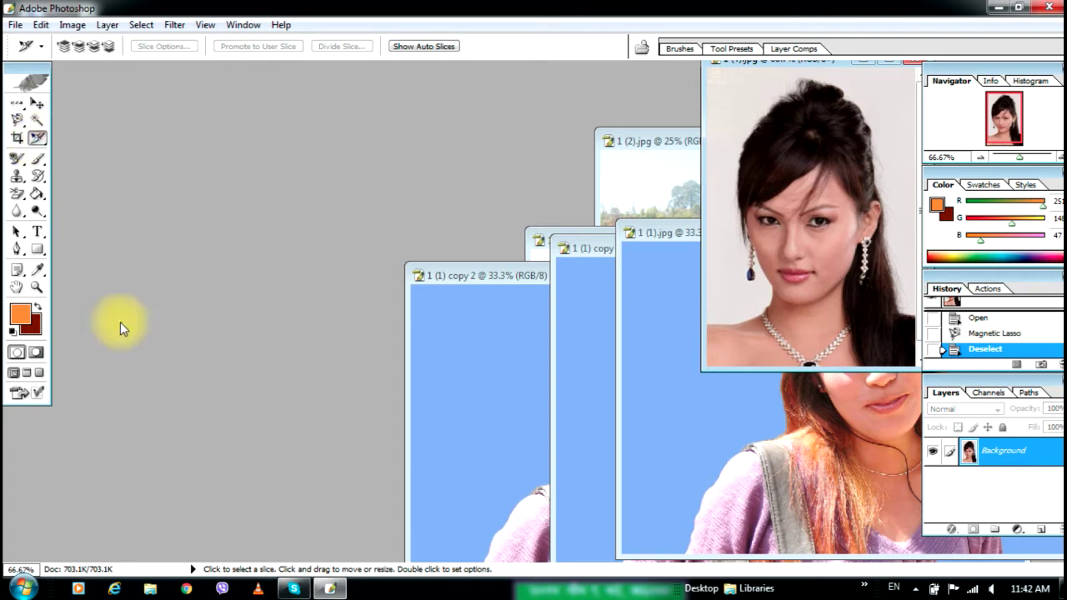
left_click(37, 137)
left_click(37, 140)
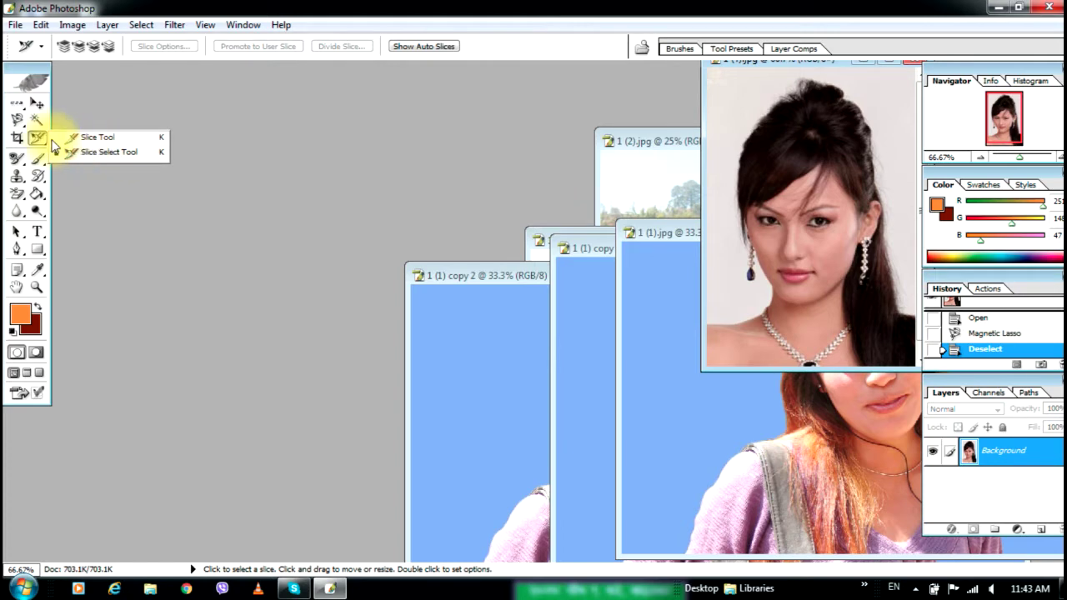
Bring the 1 (2).jpg window to the front, move it to the empty workspace area and maximize it
left_click(665, 289)
left_click(682, 197)
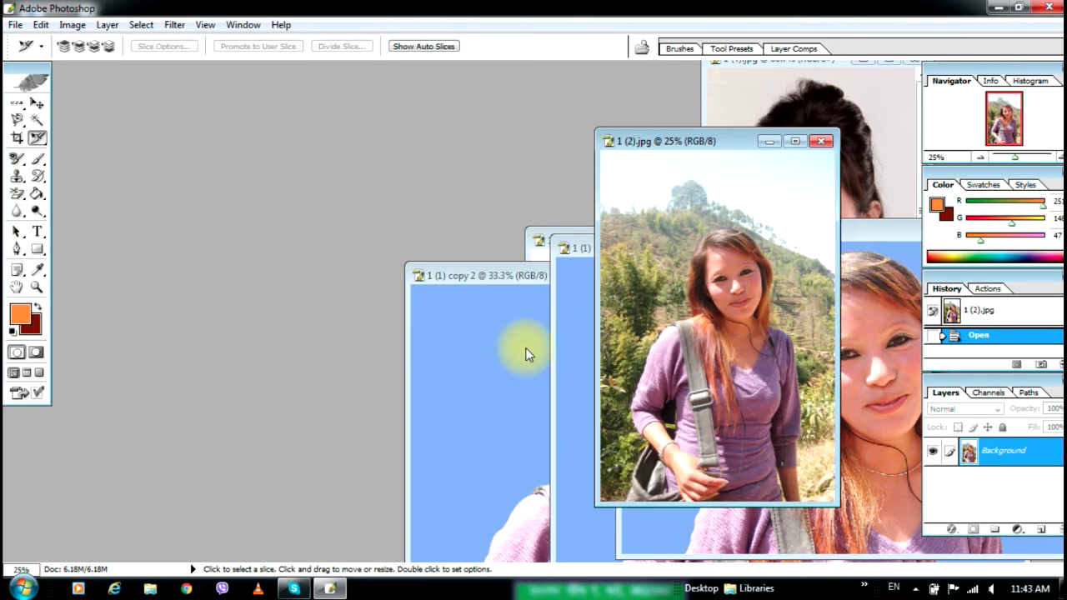
left_click_drag(753, 146, 357, 97)
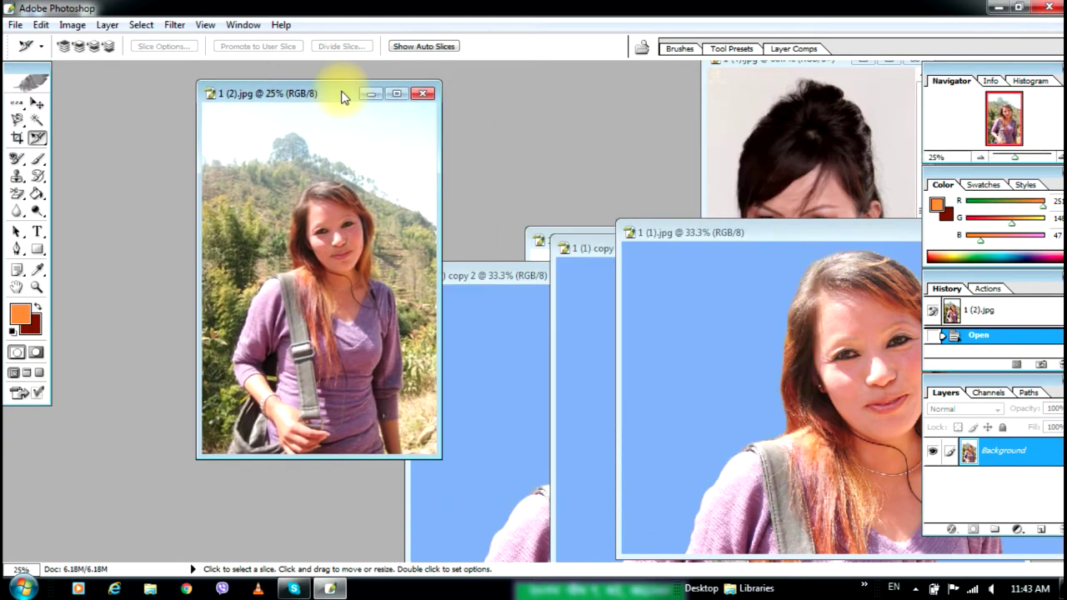
left_click(397, 97)
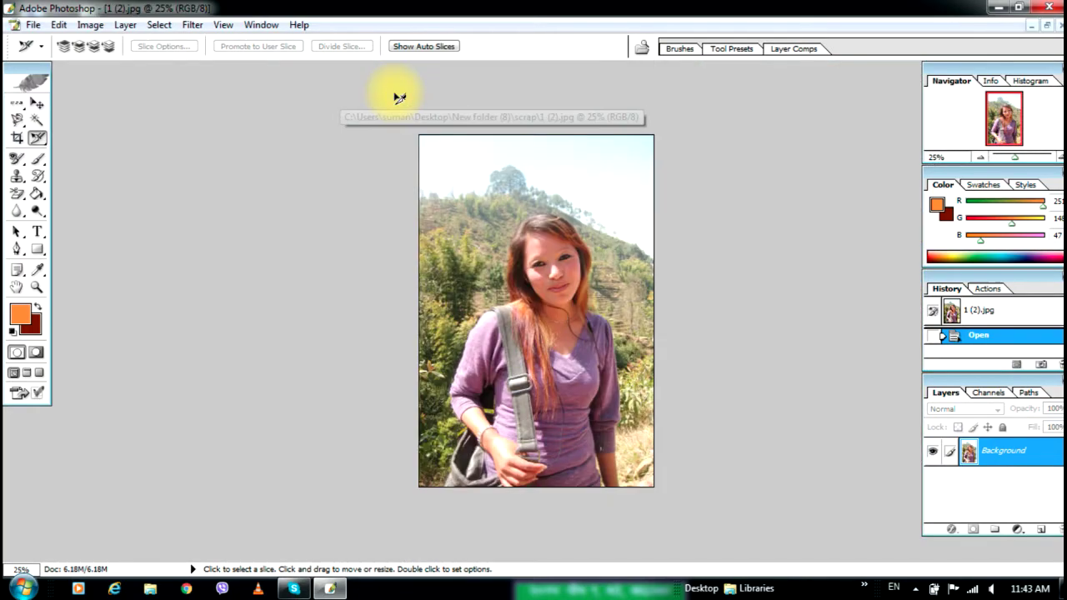
Draw three slices in 1 (2).jpg with the Slice tool: around the woman's head, over her torso, and along the photo's left edge
left_click(36, 137)
left_click(100, 138)
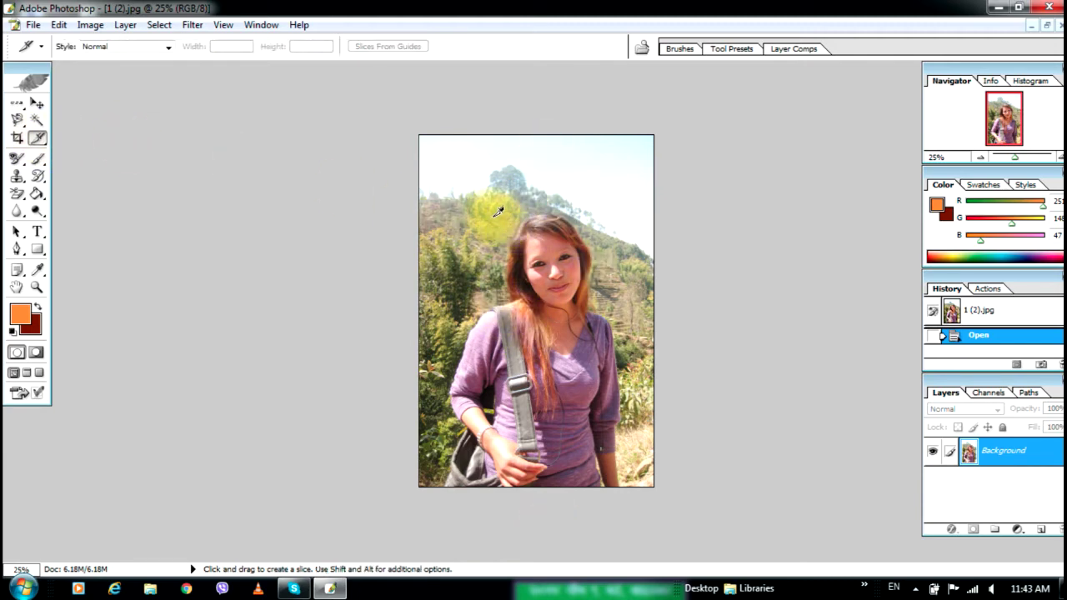
mouse_move(489, 212)
left_mouse_down()
mouse_move(575, 276)
mouse_move(600, 335)
left_mouse_up()
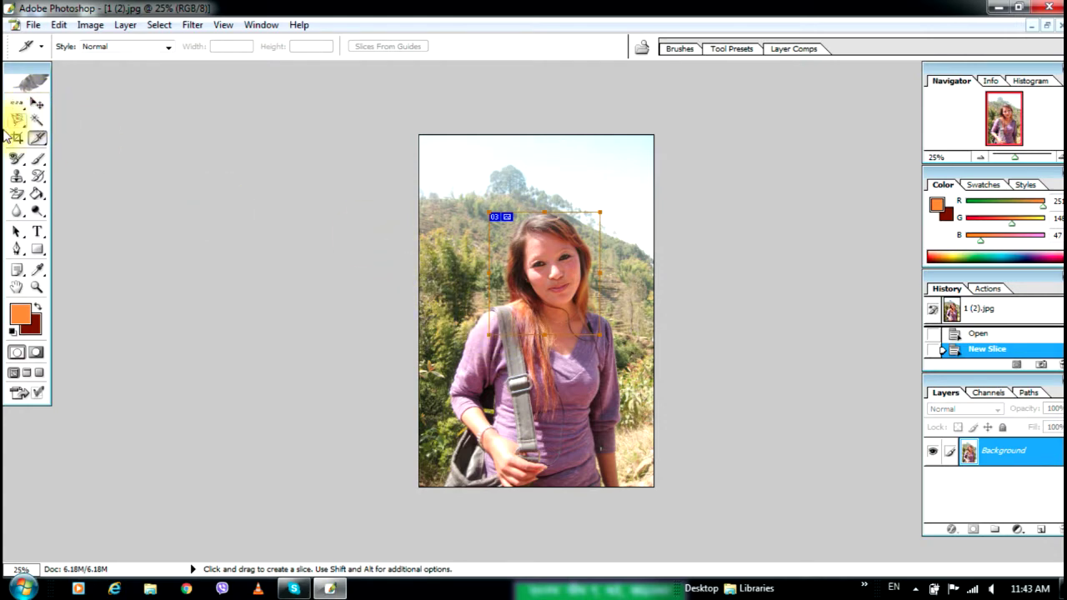
left_click(567, 365)
left_click_drag(566, 365, 623, 477)
left_click_drag(419, 276, 492, 446)
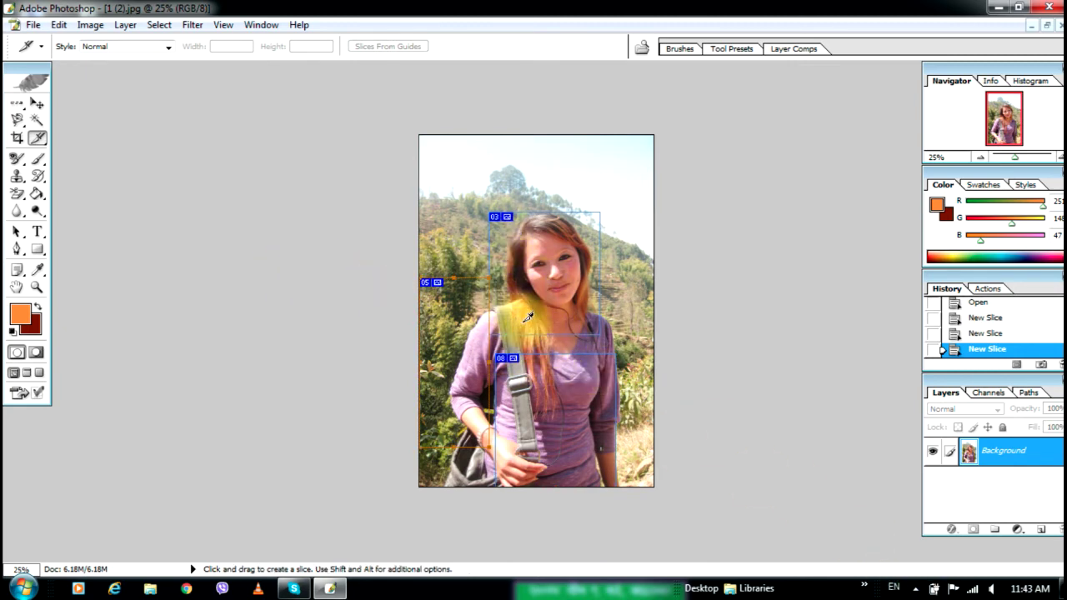
Move the slice around the woman's head slightly up and right with the Slice Select tool, and return to the Slice tool
left_click(36, 137)
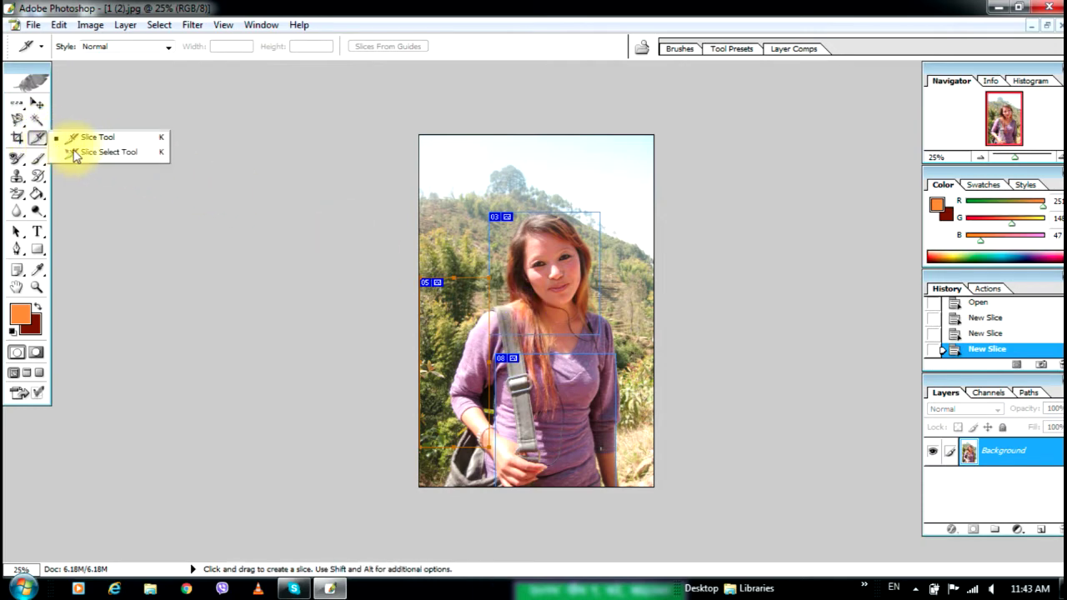
left_click(62, 152)
left_click(504, 245)
mouse_move(524, 252)
left_mouse_down()
mouse_move(546, 257)
mouse_move(555, 246)
mouse_move(546, 255)
mouse_move(538, 242)
left_mouse_up()
left_click(36, 137)
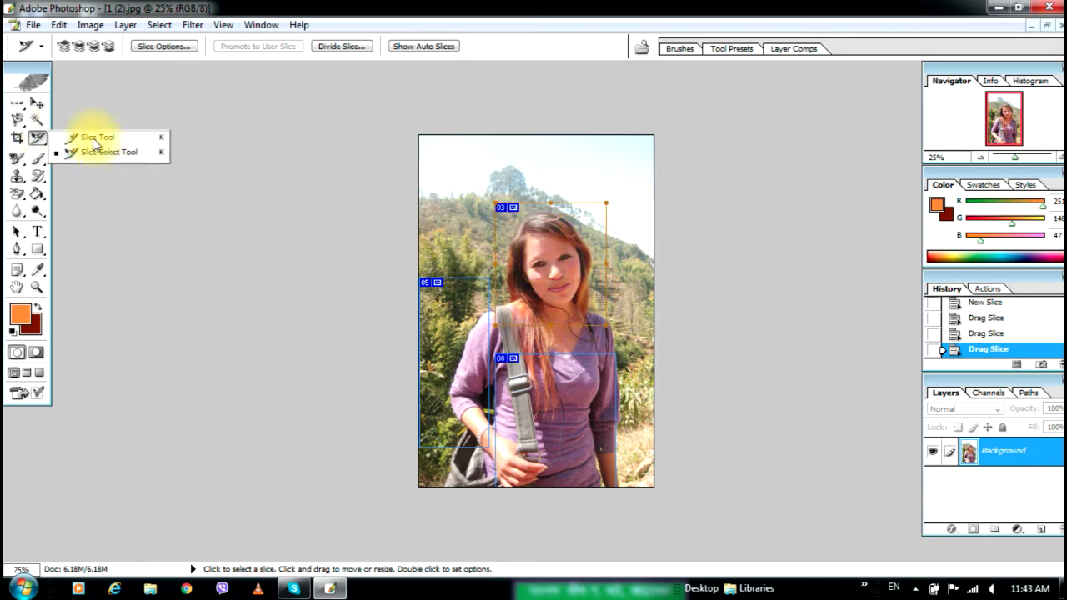
left_click(94, 140)
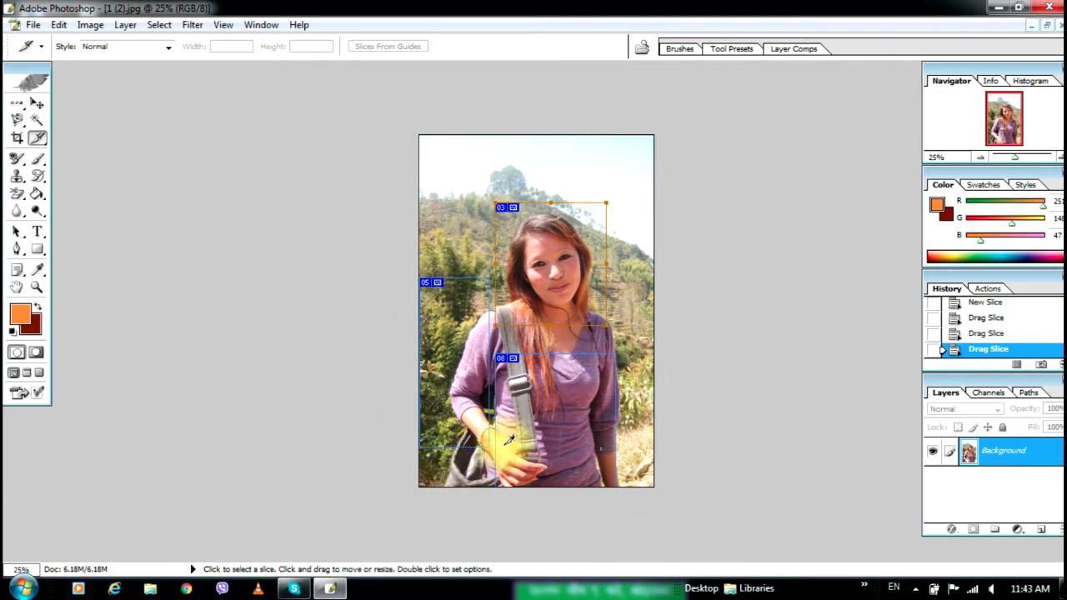
Save the sliced 1 (2).jpg for the web to the Desktop as HTML and Images with all slices, named a
left_click(30, 25)
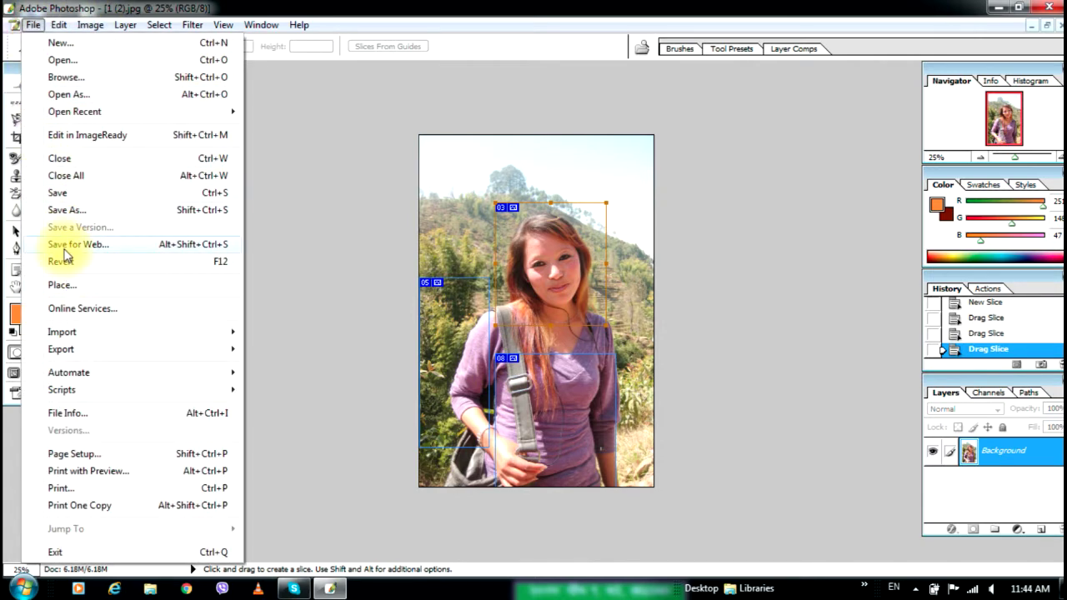
left_click(65, 244)
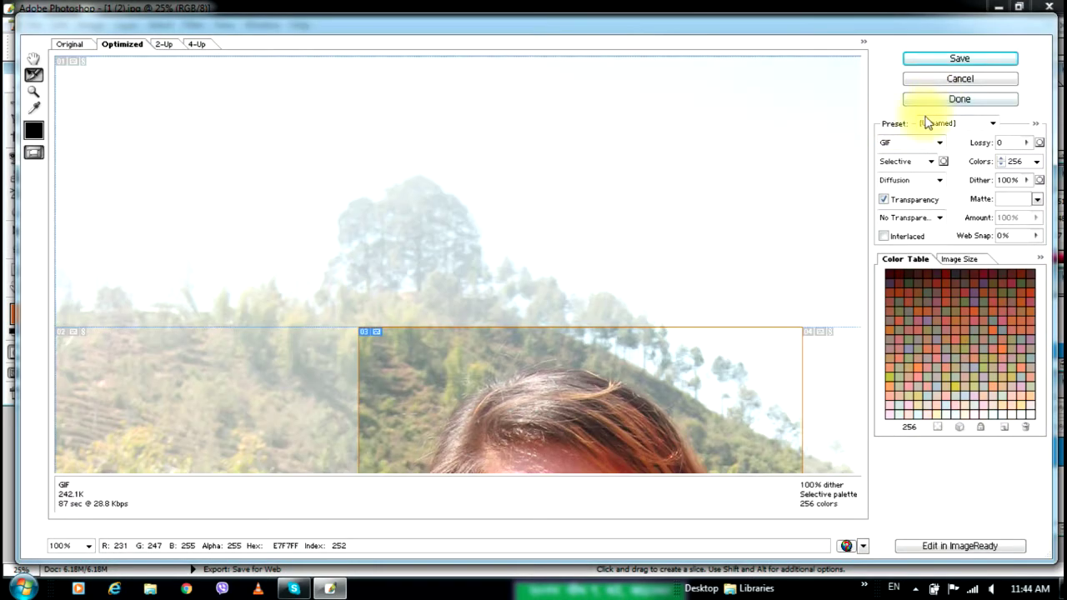
left_click(958, 60)
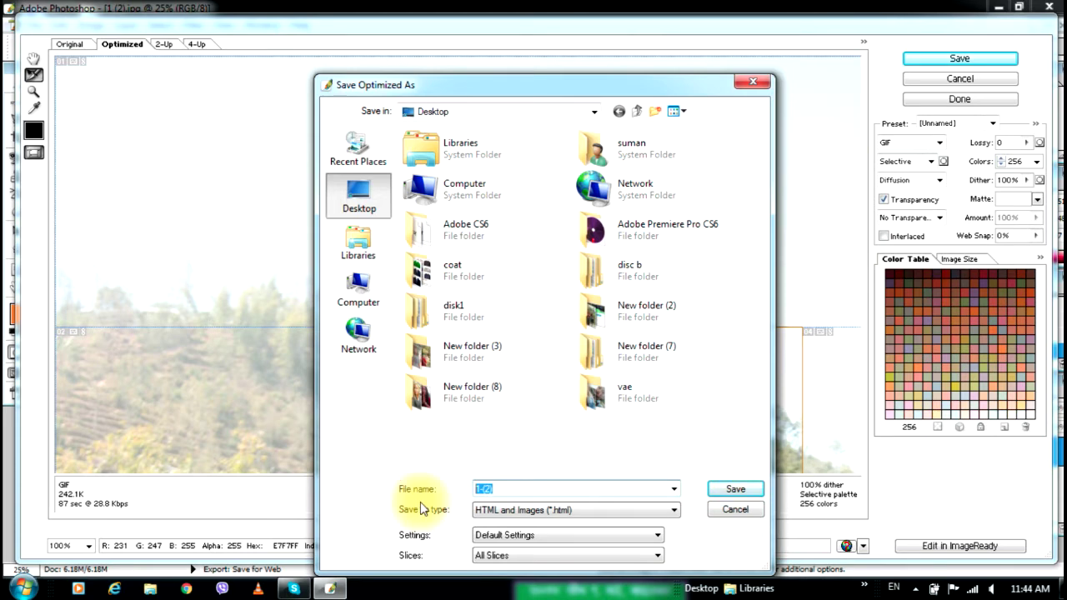
type("a")
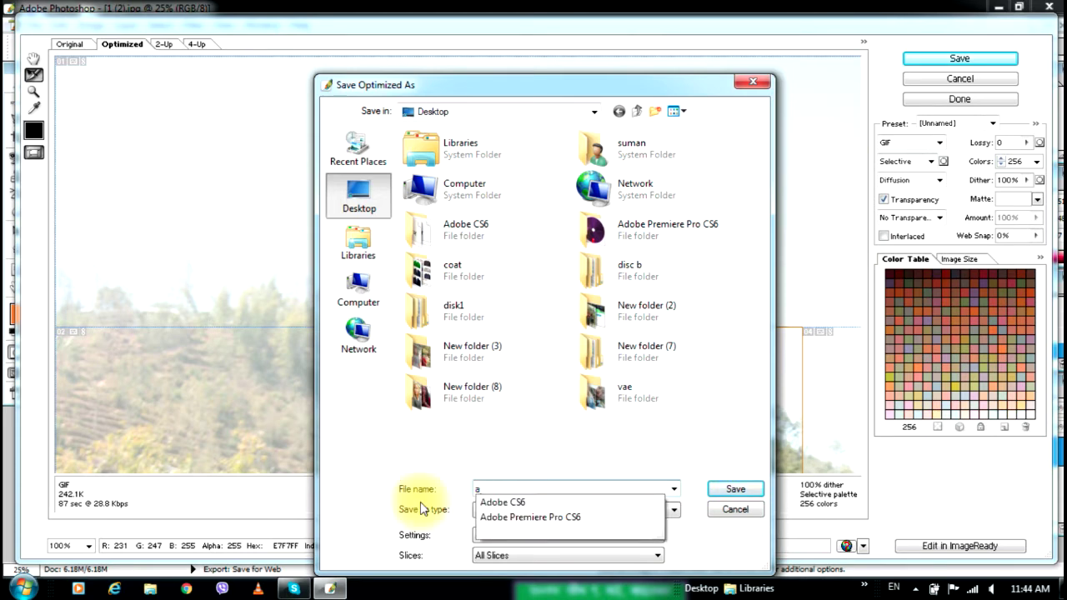
left_click(717, 489)
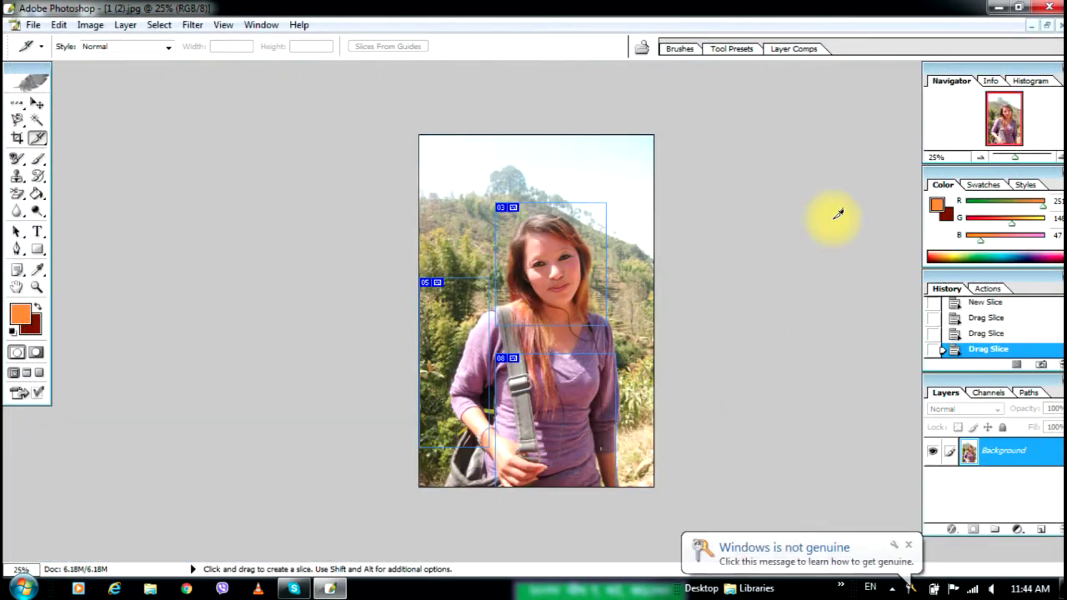
Minimize Photoshop, open the exported images folder on the desktop, view the slice a_03 full size, and close both windows
left_click(998, 8)
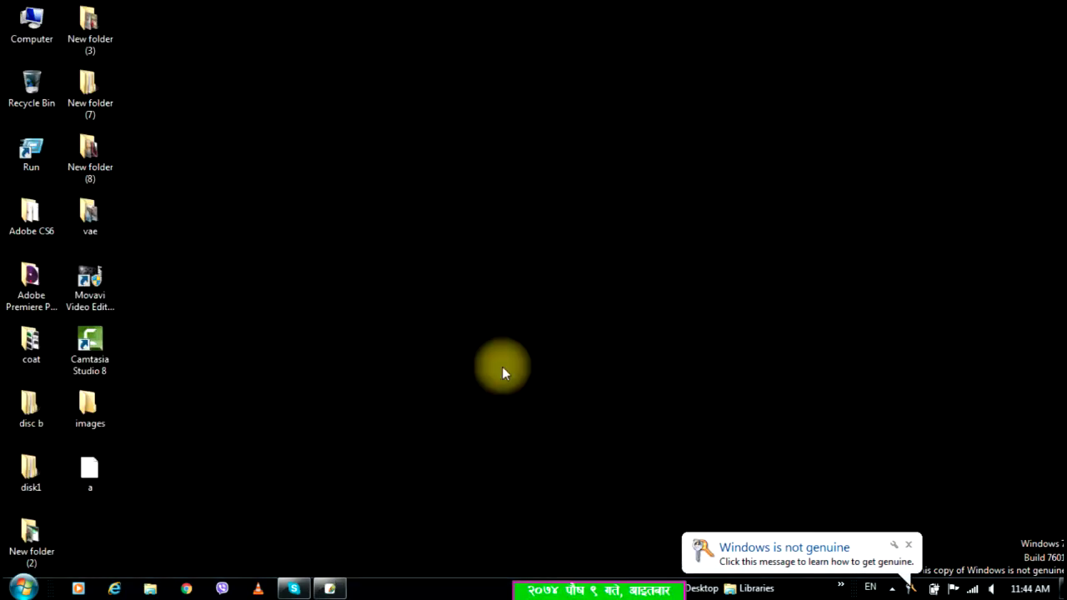
left_click(87, 412)
double_click(87, 414)
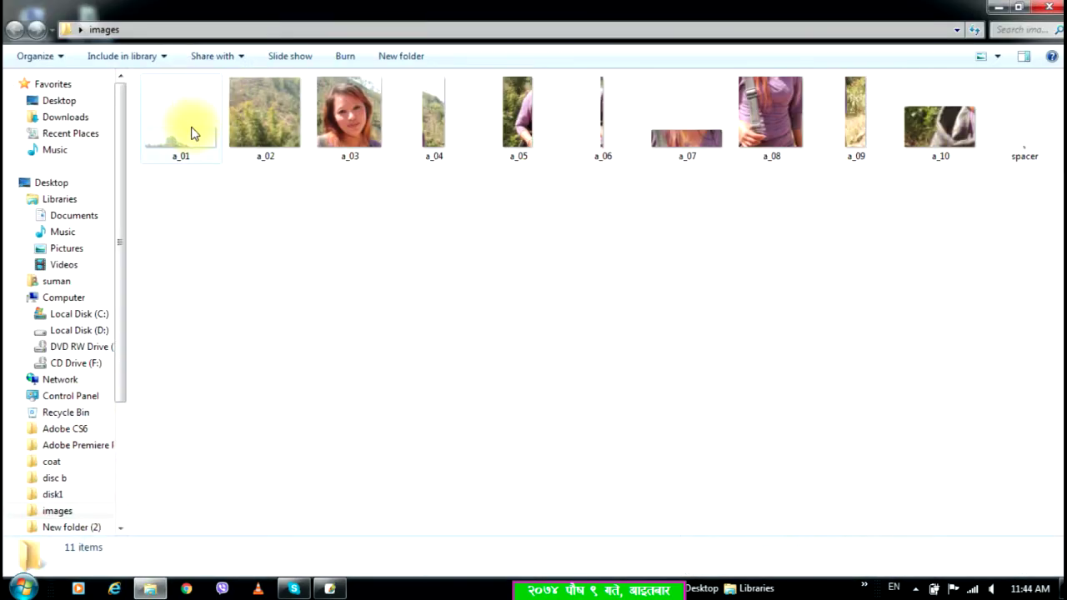
left_click(352, 131)
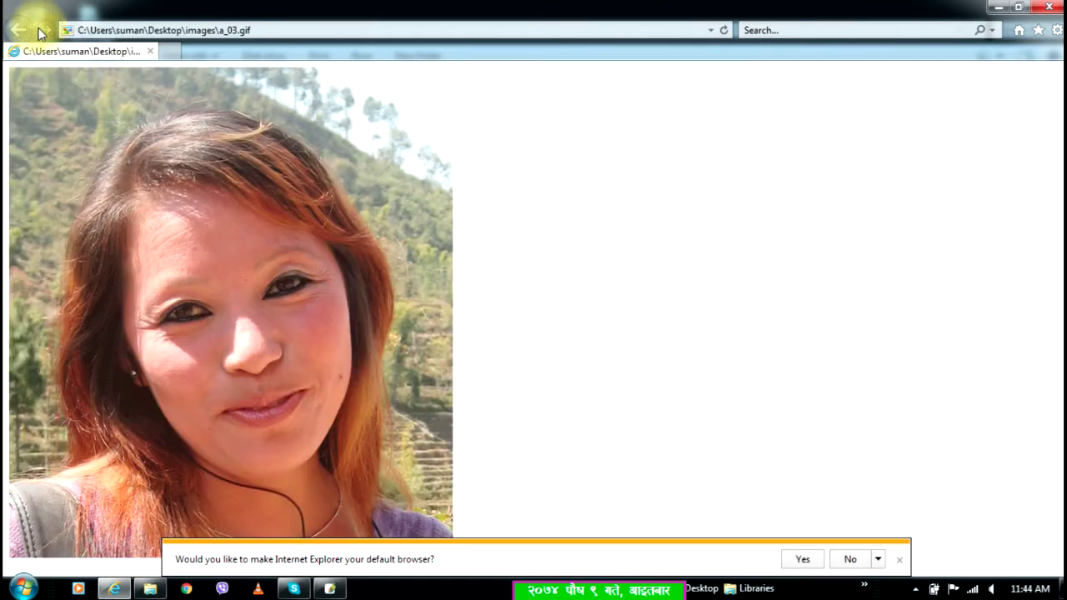
left_click(263, 373)
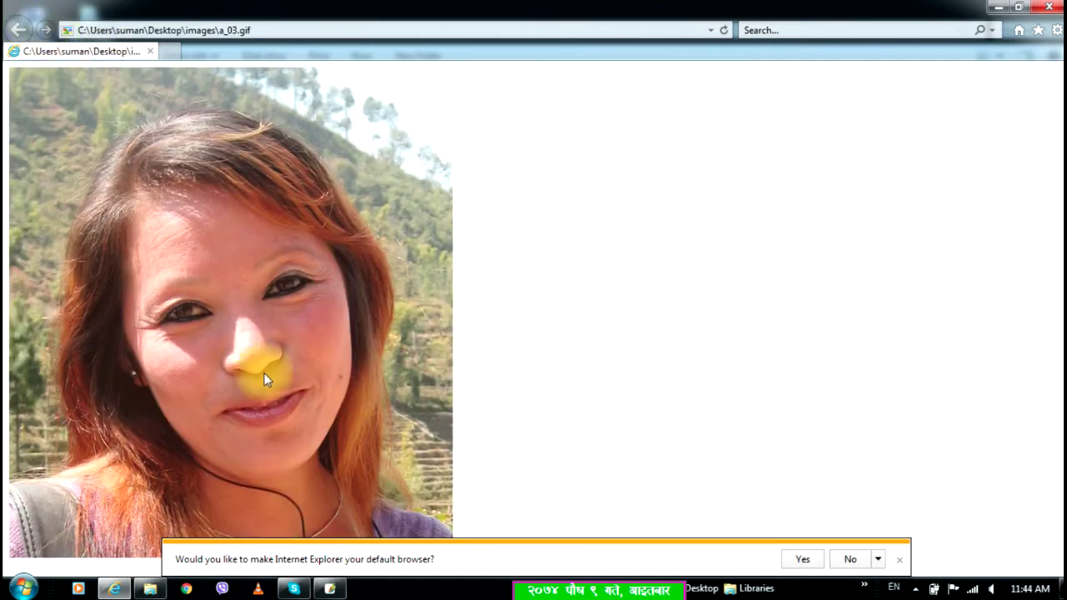
left_click(1051, 10)
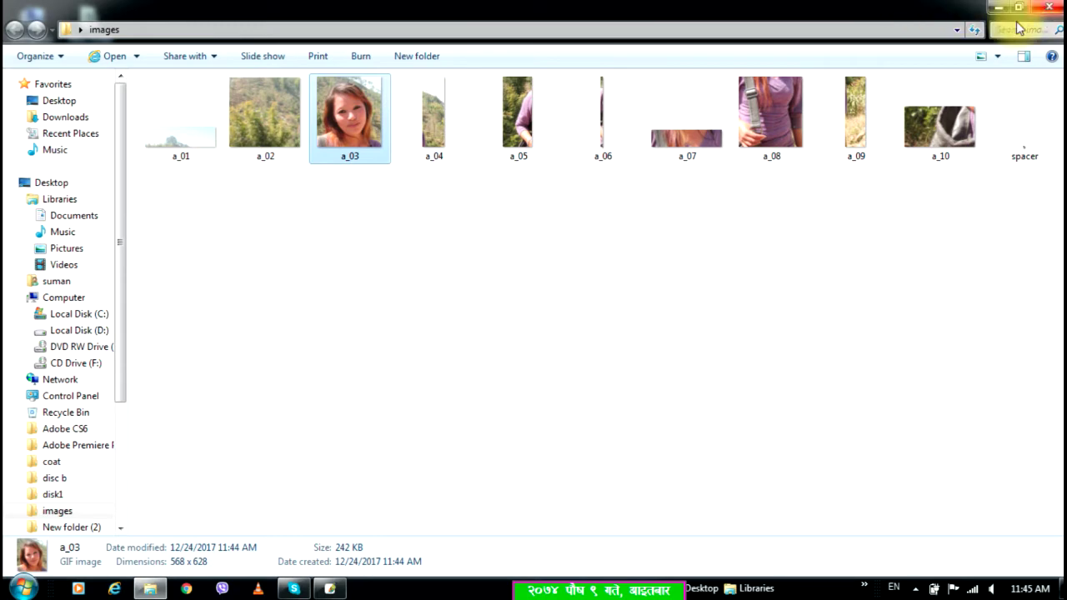
left_click(1046, 8)
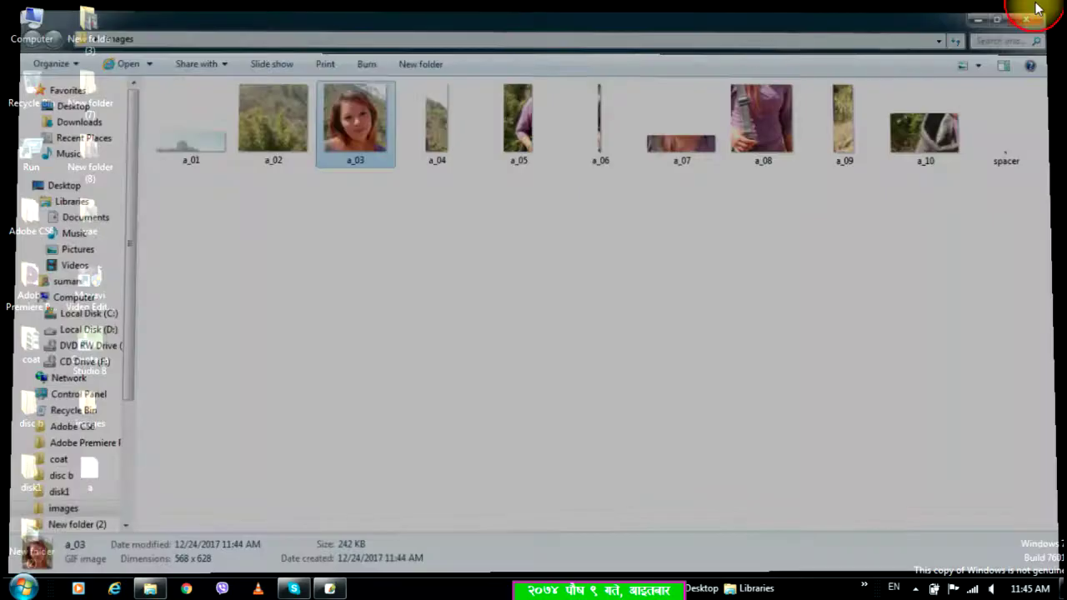
Open the exported page a.html from the desktop, look through the whole sliced photo in the browser, and close it
double_click(100, 461)
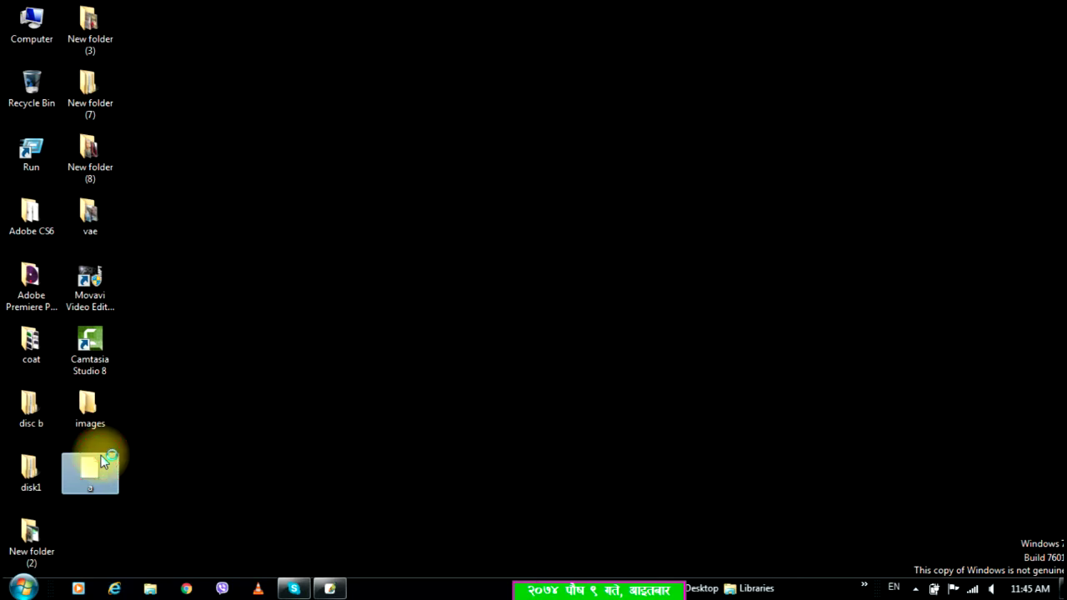
right_click(290, 297)
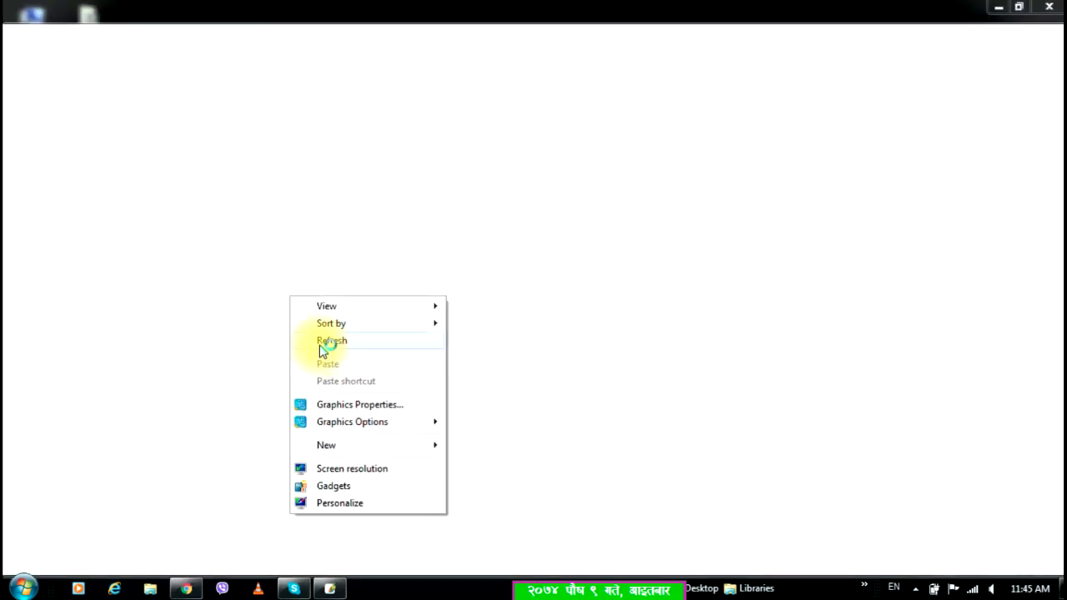
left_click(321, 344)
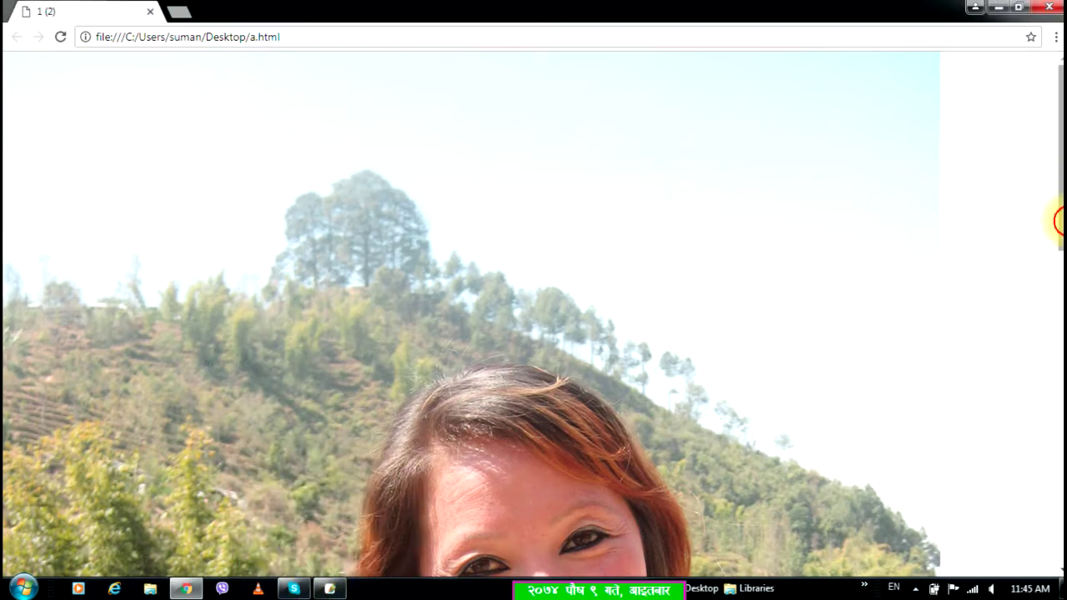
scroll(1054, 219, "down", 2)
left_click_drag(1061, 162, 1057, 229)
left_click_drag(560, 202, 994, 222)
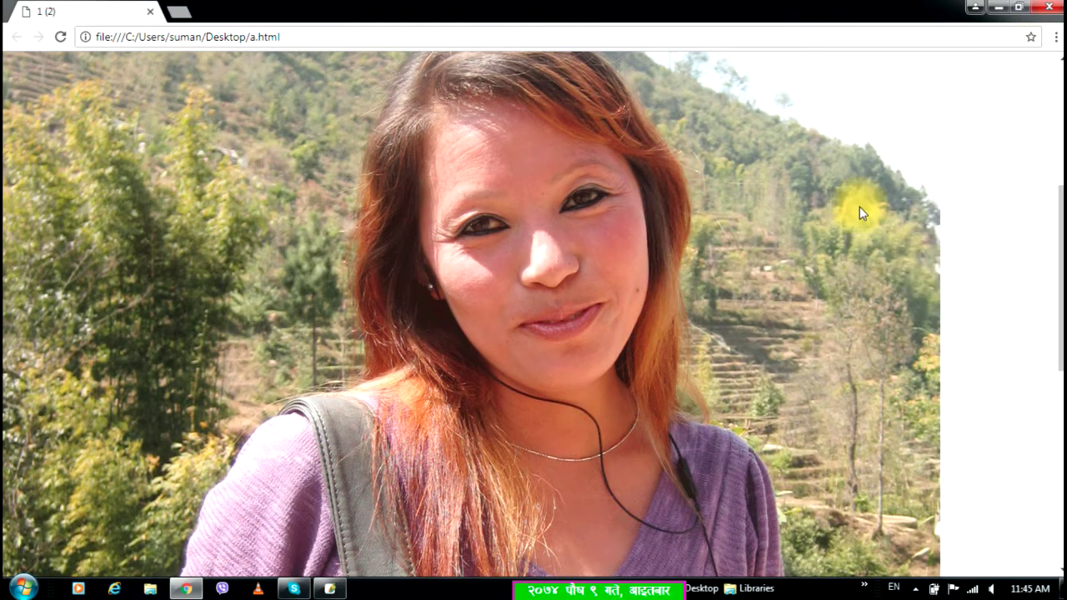
scroll(754, 248, "down", 4)
left_click_drag(543, 370, 830, 352)
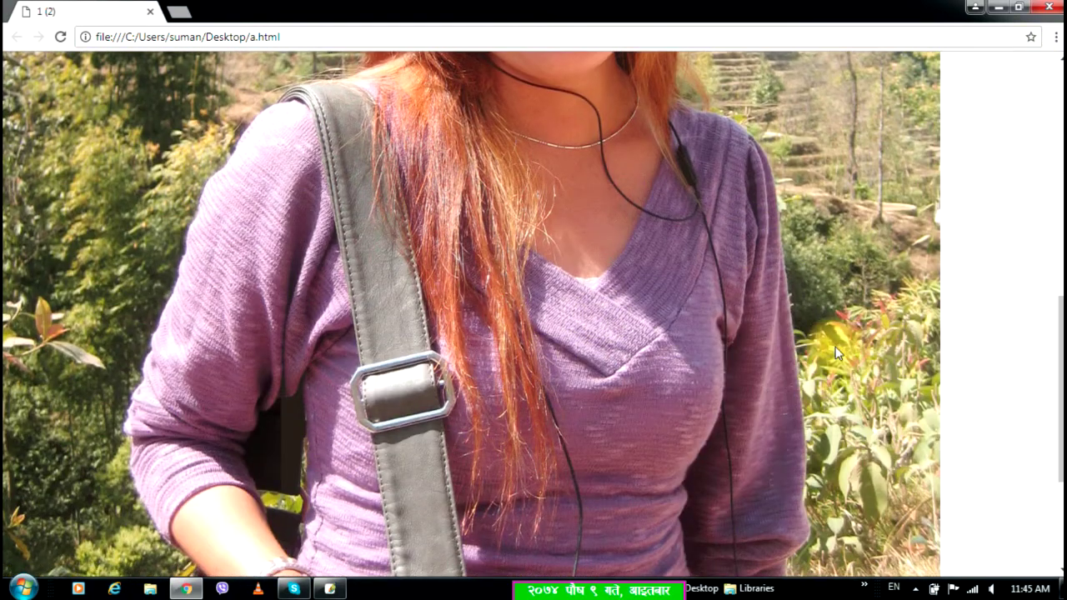
scroll(834, 317, "down", 3)
left_click_drag(838, 276, 768, 296)
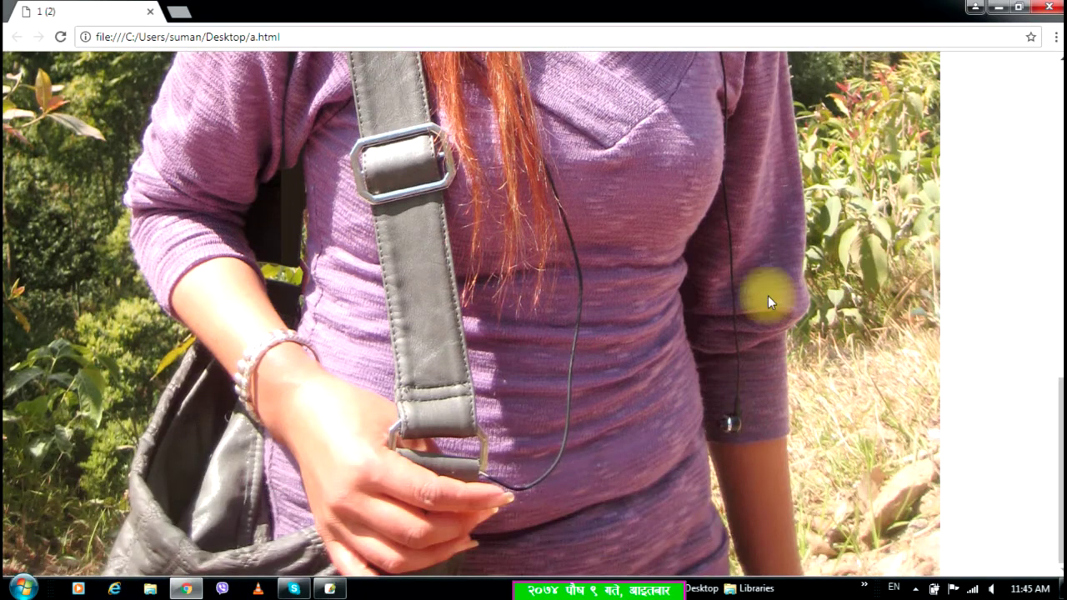
scroll(609, 219, "up", 5)
left_click_drag(100, 327, 422, 333)
left_click_drag(417, 185, 867, 371)
left_click_drag(598, 406, 692, 405)
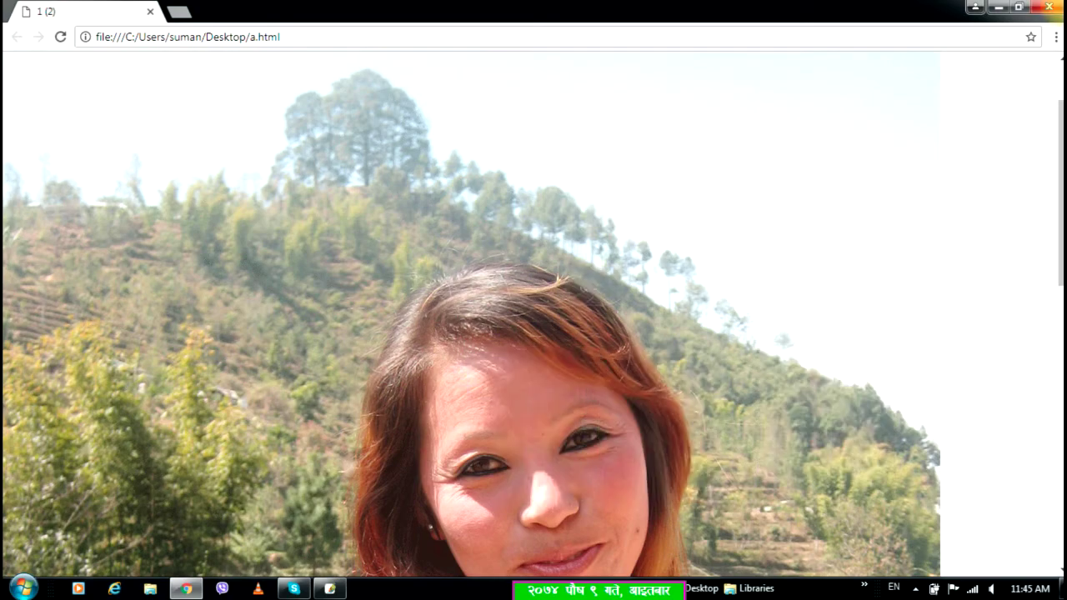
left_click(1050, 7)
Switch back to Photoshop, restore 1 (2).jpg to a floating window with the Slice tool active, and move it nearer the other photos
left_click(324, 588)
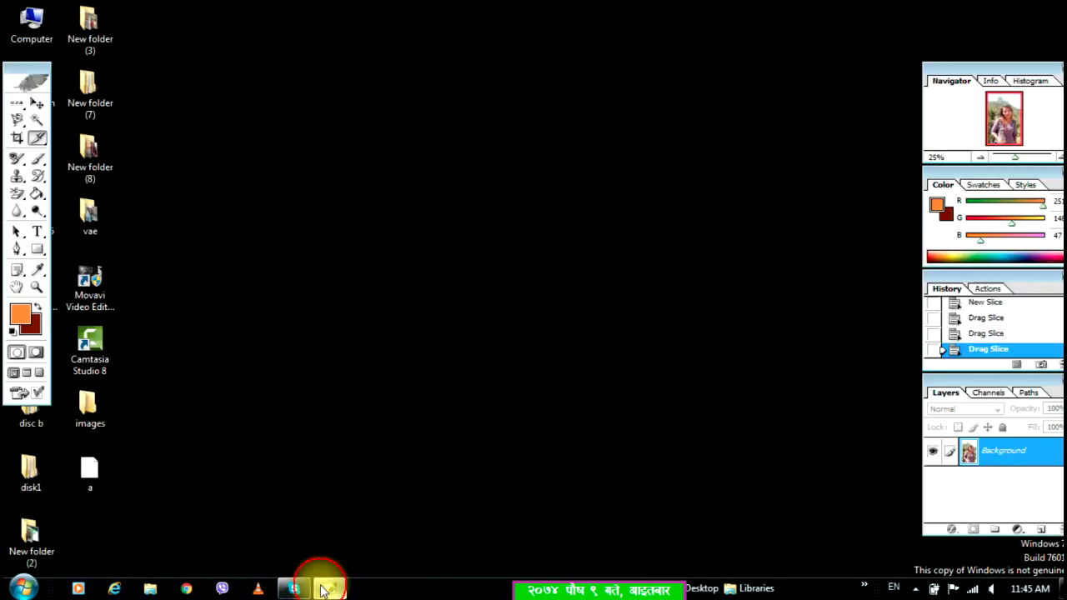
left_click(37, 138)
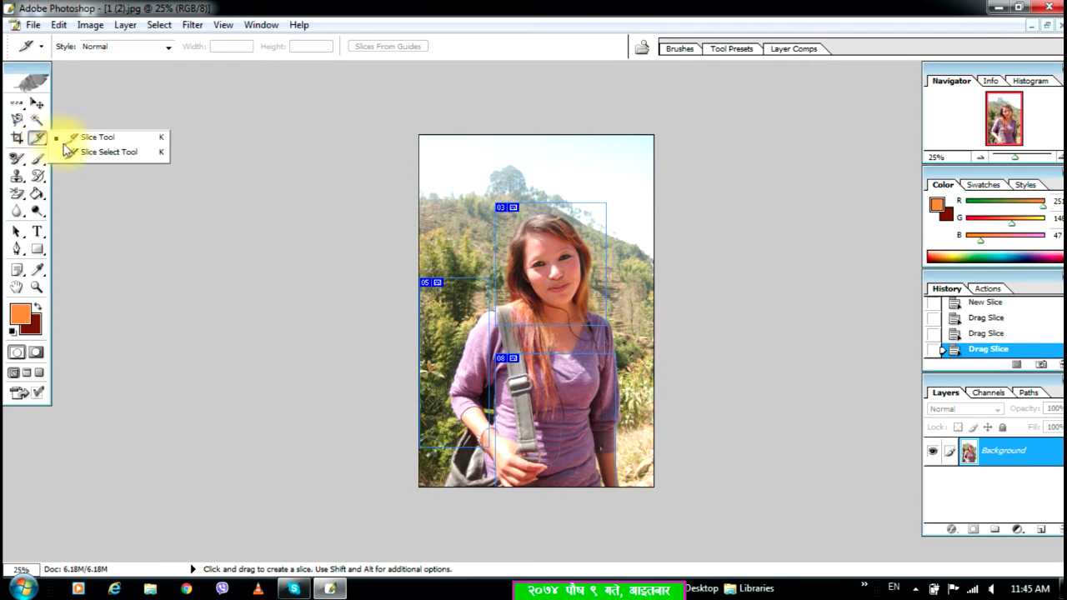
left_click(91, 138)
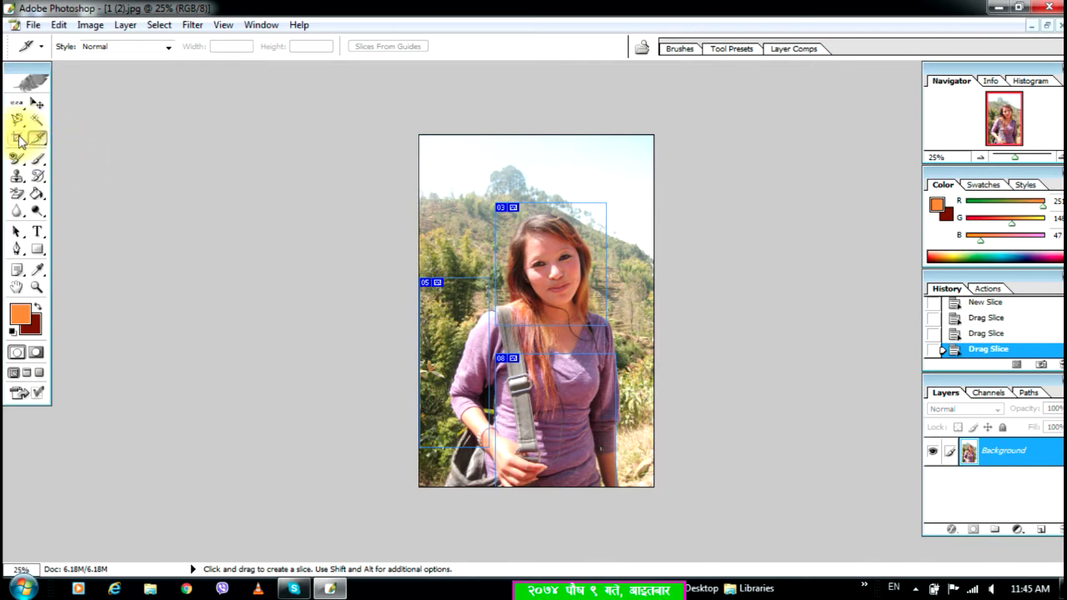
left_click(1046, 25)
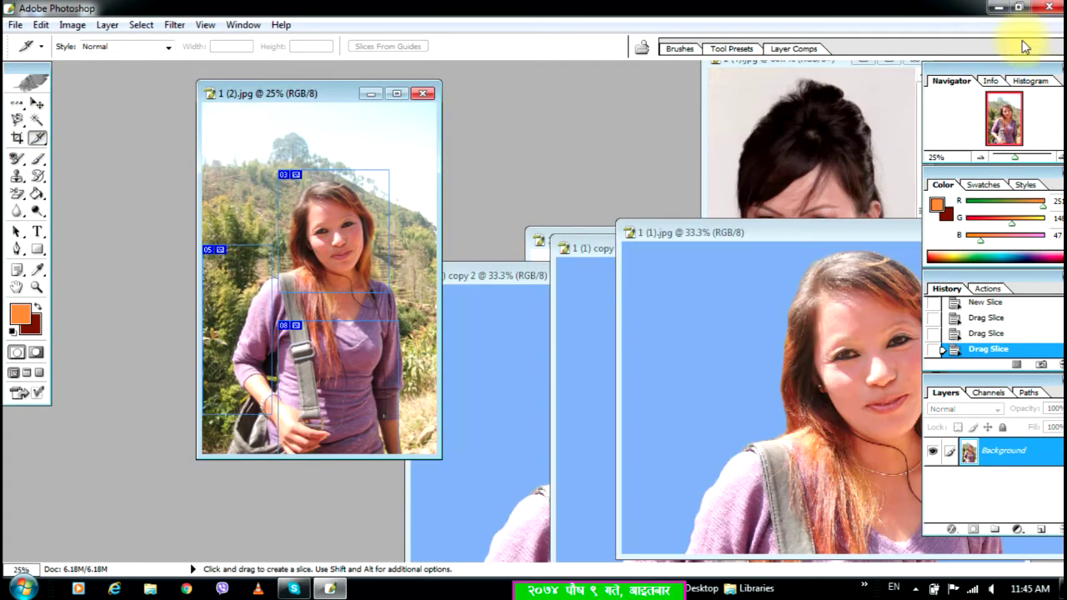
left_click_drag(333, 91, 661, 93)
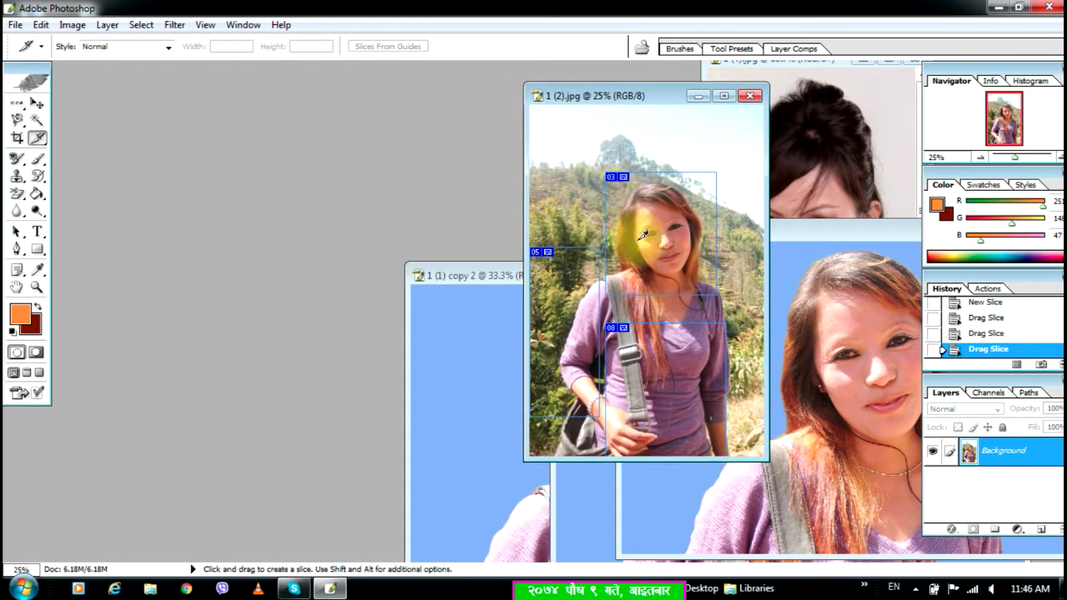
Undo all slice moves and slices in 1 (2).jpg, back to its opened state
key("ctrl+alt+z")
key("ctrl+alt+z")
key("ctrl+alt+z")
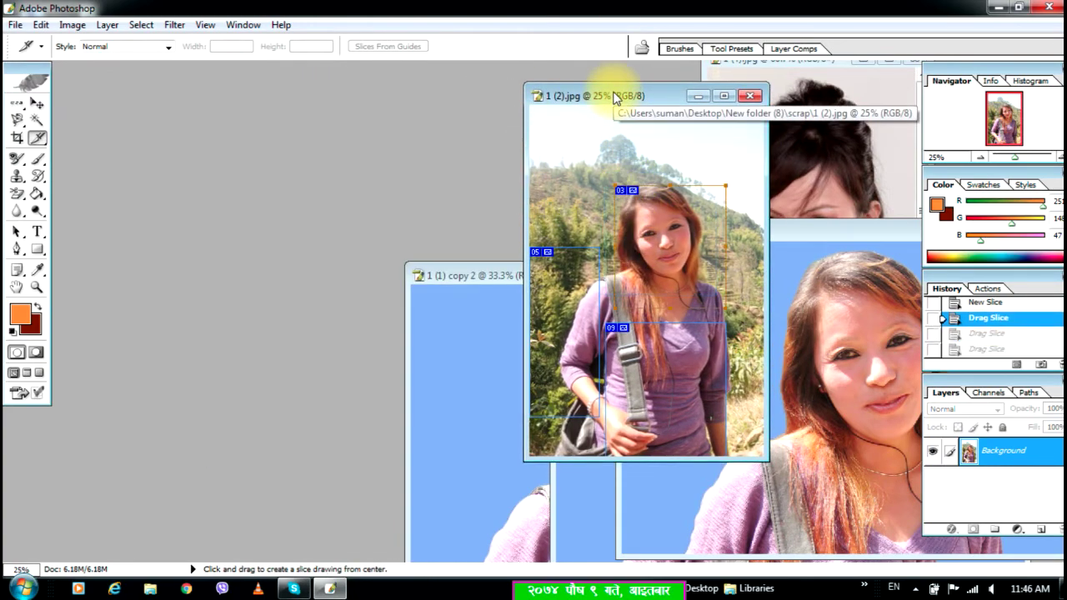
key("ctrl+alt+z")
key("ctrl+alt+z")
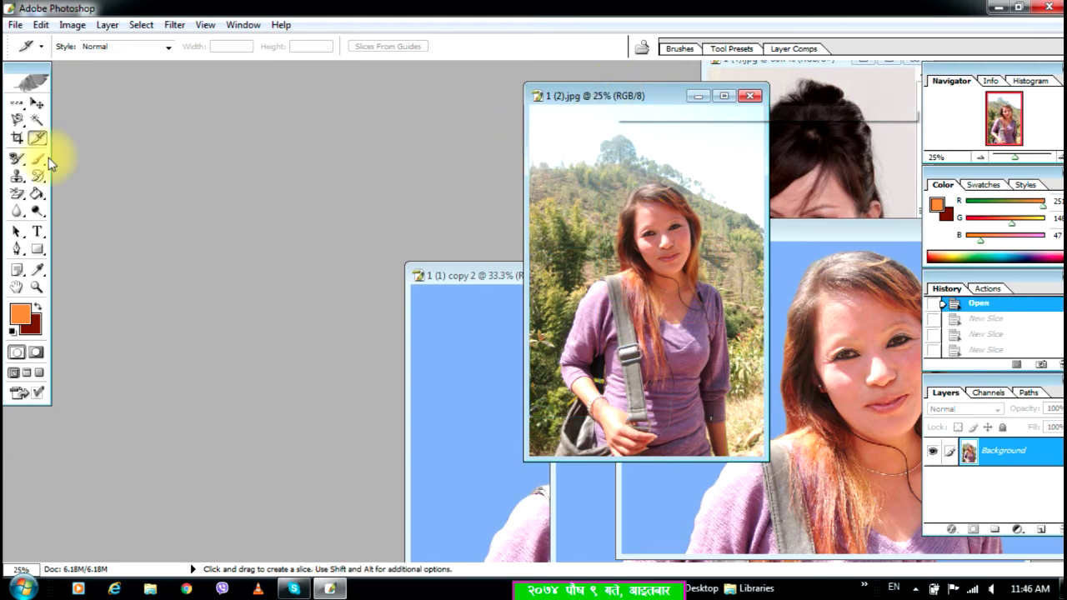
Set the Crop tool to 4 in width, 6 in height and 300 pixels/inch resolution, and shift the 1 (2).jpg window aside
left_click(17, 137)
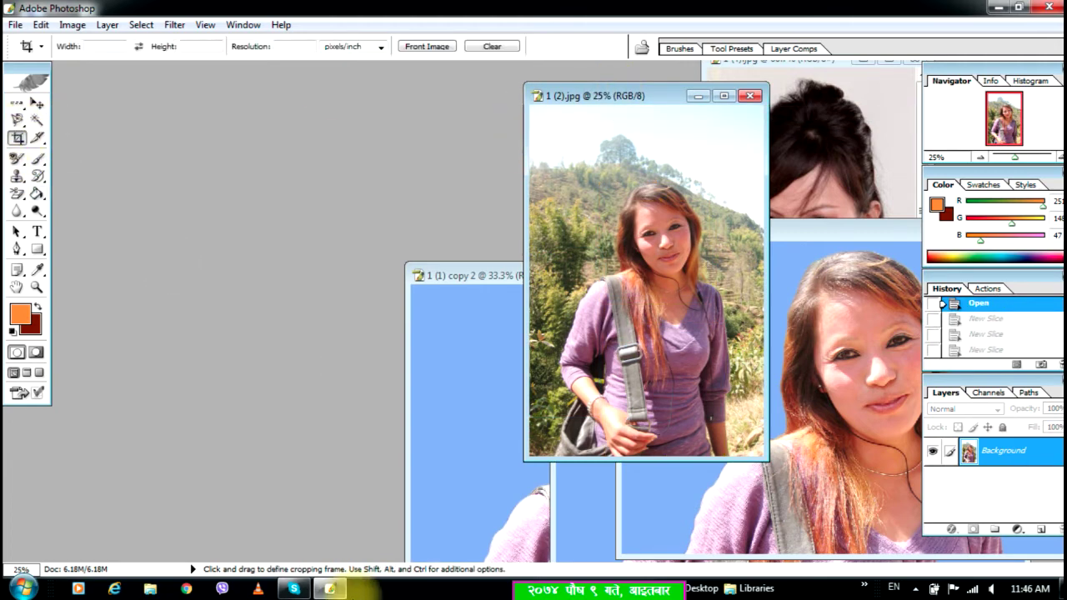
left_click(17, 141)
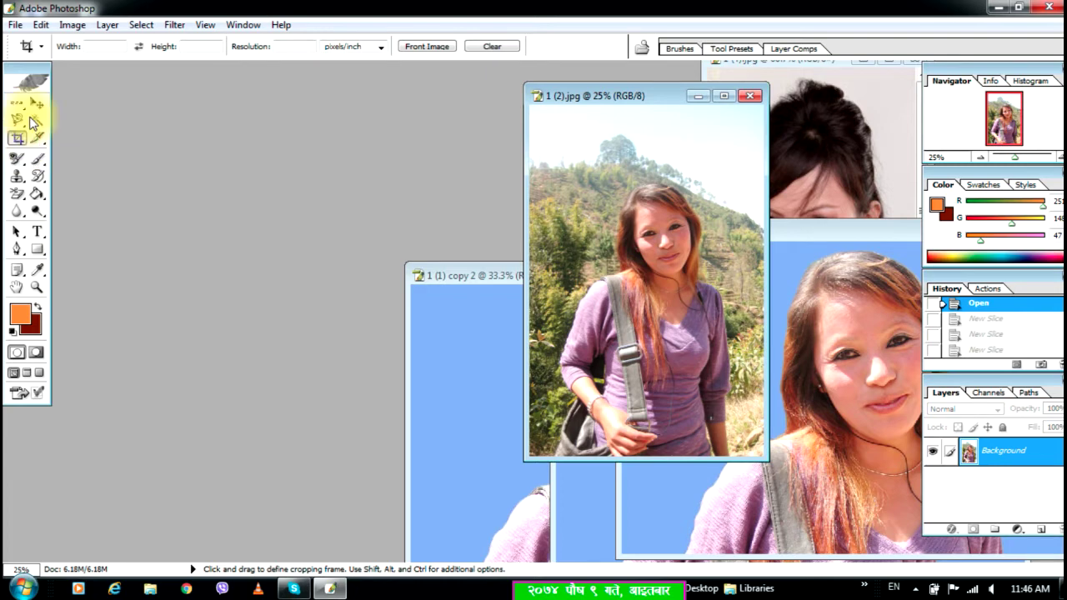
left_click(93, 45)
type("4")
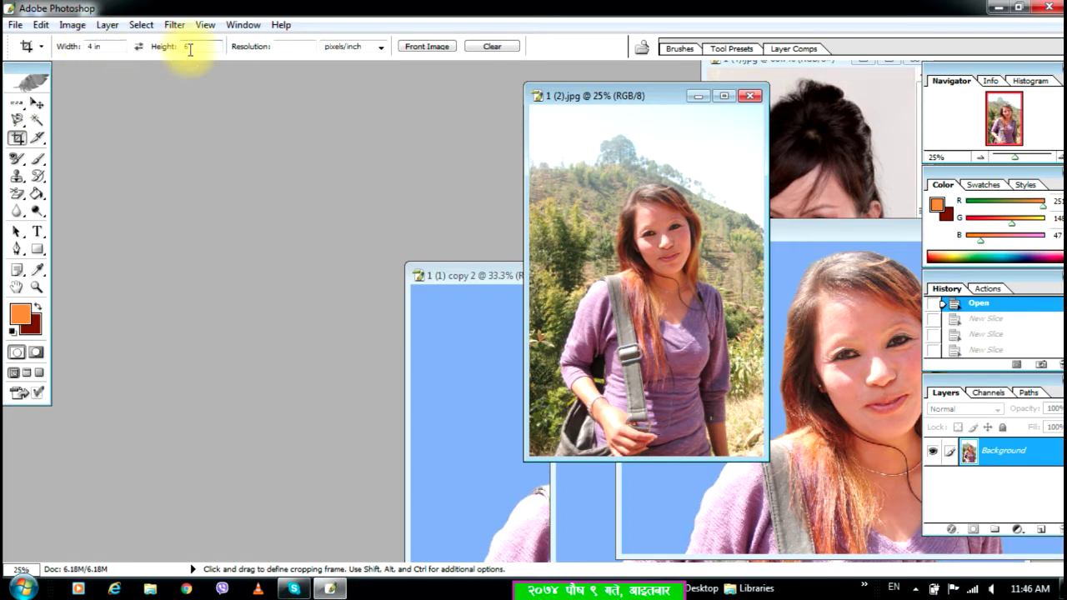
left_click_drag(603, 99, 484, 106)
left_click(279, 47)
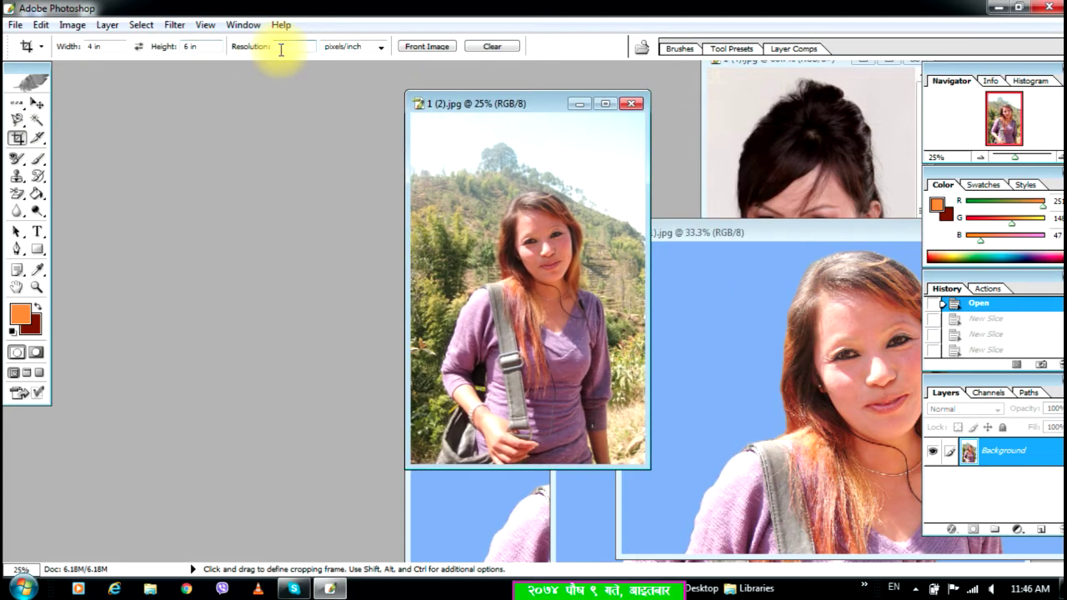
type("300")
Crop 1 (2).jpg around the woman, cutting off the upper strip of sky and the narrow side edges
left_click_drag(433, 132, 725, 584)
mouse_move(610, 308)
left_mouse_down()
mouse_move(553, 281)
mouse_move(534, 292)
mouse_move(557, 295)
mouse_move(544, 297)
left_mouse_up()
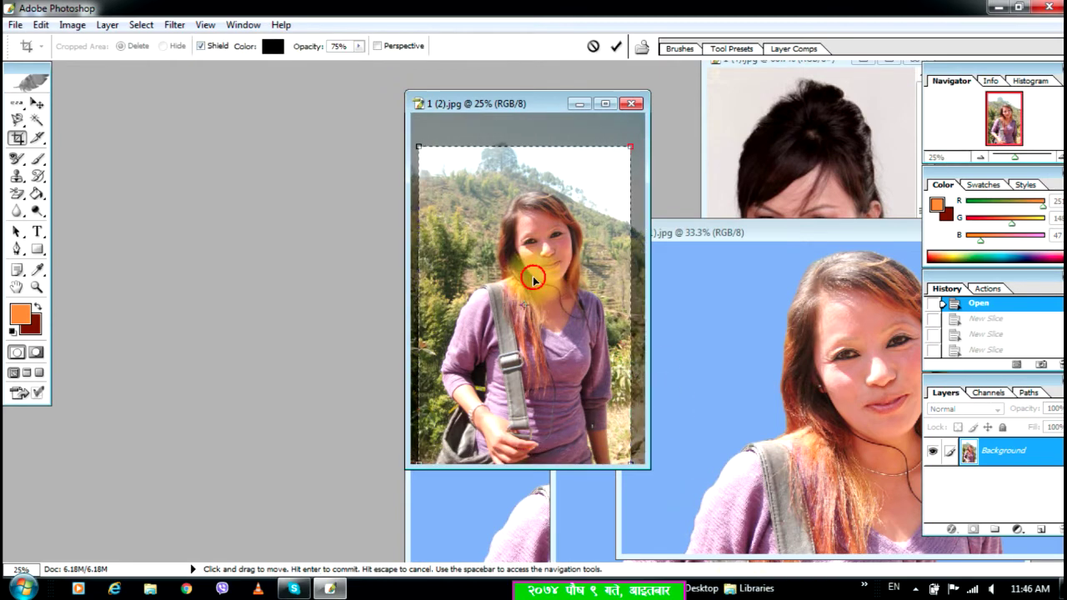
double_click(533, 277)
Bring 1 (1).jpg forward and crop it at full height to a portrait frame centered on the woman's face
mouse_move(727, 235)
left_mouse_down()
mouse_move(767, 231)
mouse_move(519, 141)
left_mouse_up()
left_click_drag(548, 255, 707, 455)
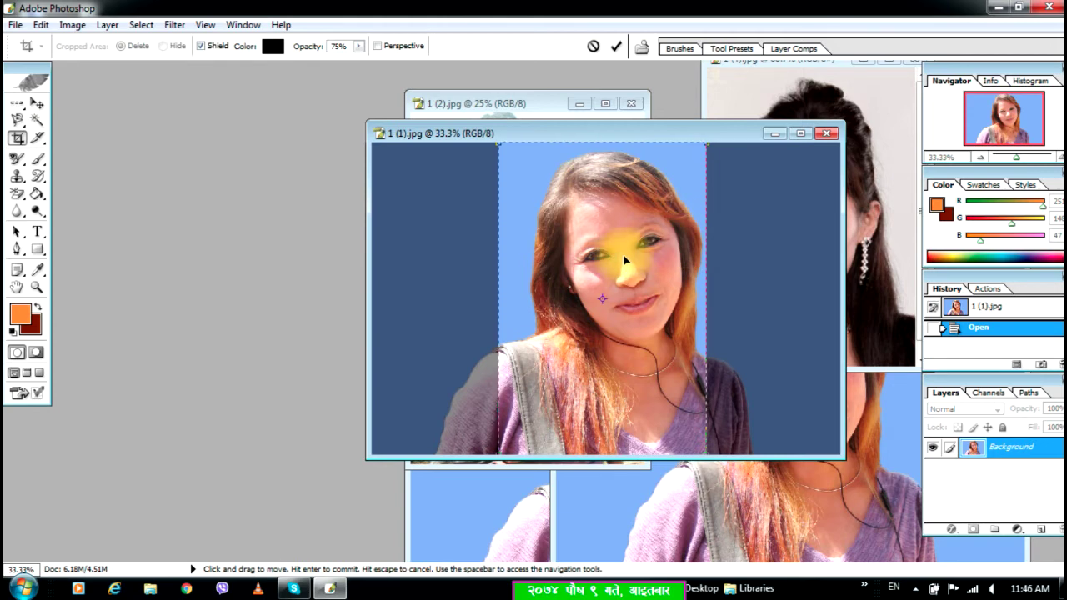
mouse_move(595, 345)
left_mouse_down()
mouse_move(636, 350)
mouse_move(604, 351)
left_mouse_up()
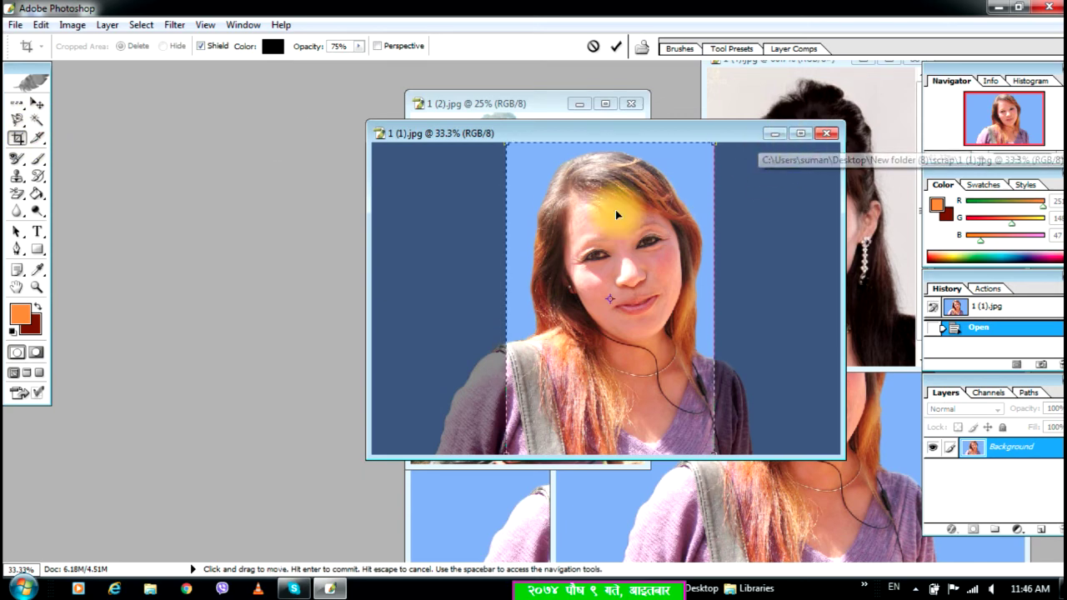
key("Return")
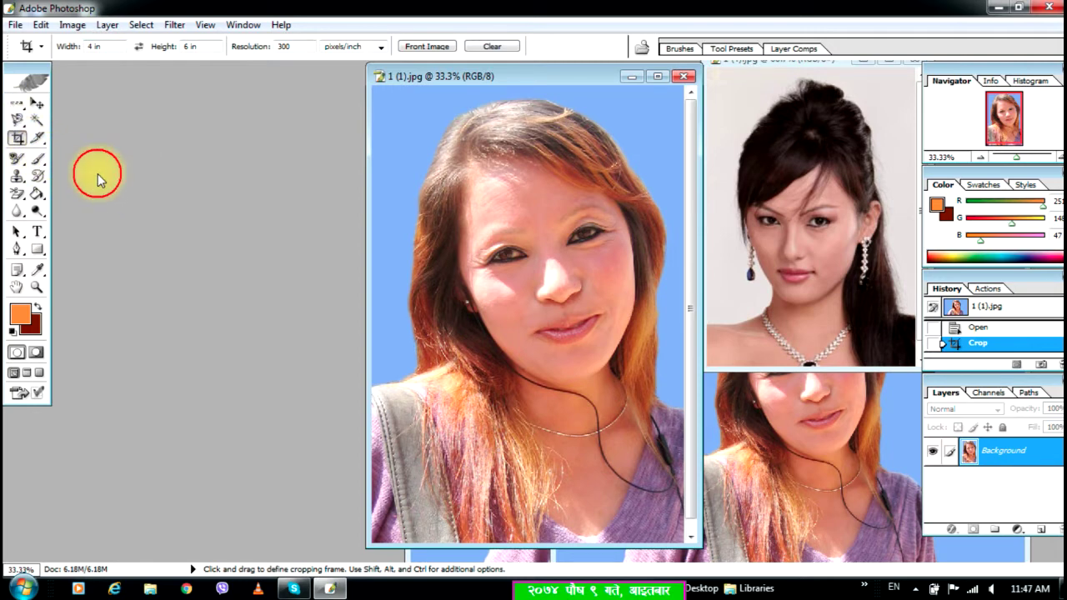
Choose the Brush tool and set a soft brush with a 131 px master diameter
left_click(38, 159)
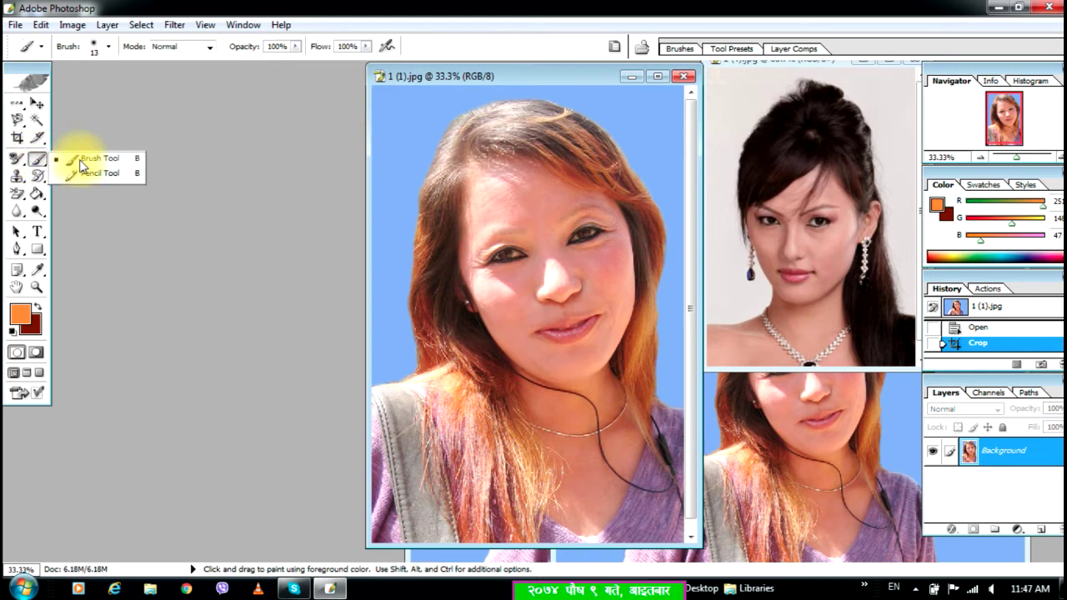
left_click(80, 159)
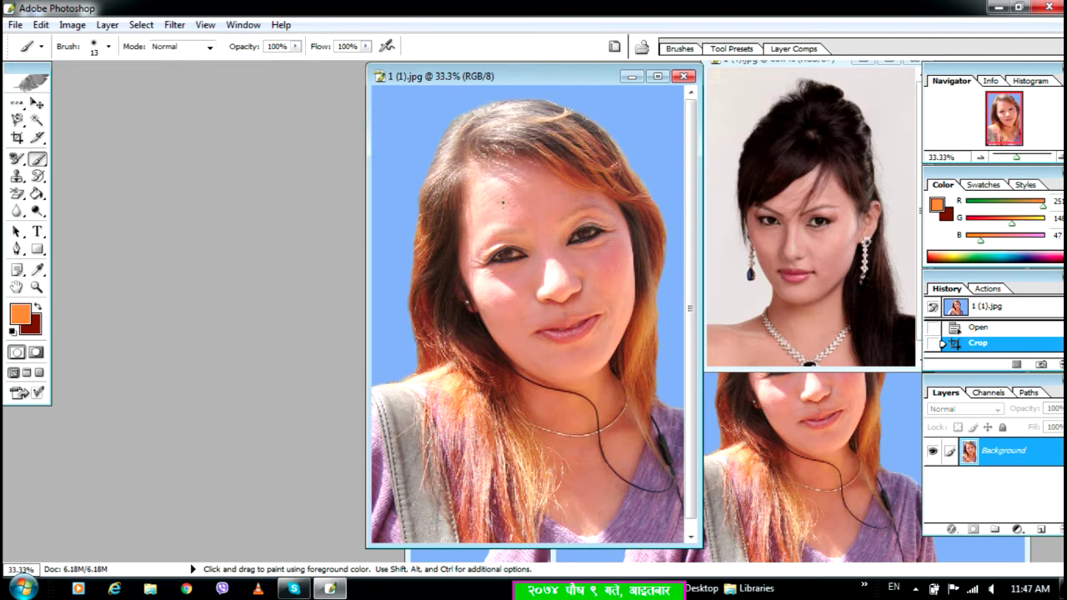
left_click(109, 47)
left_click_drag(33, 87, 81, 89)
left_click(257, 136)
left_click(106, 48)
left_click_drag(84, 89, 115, 89)
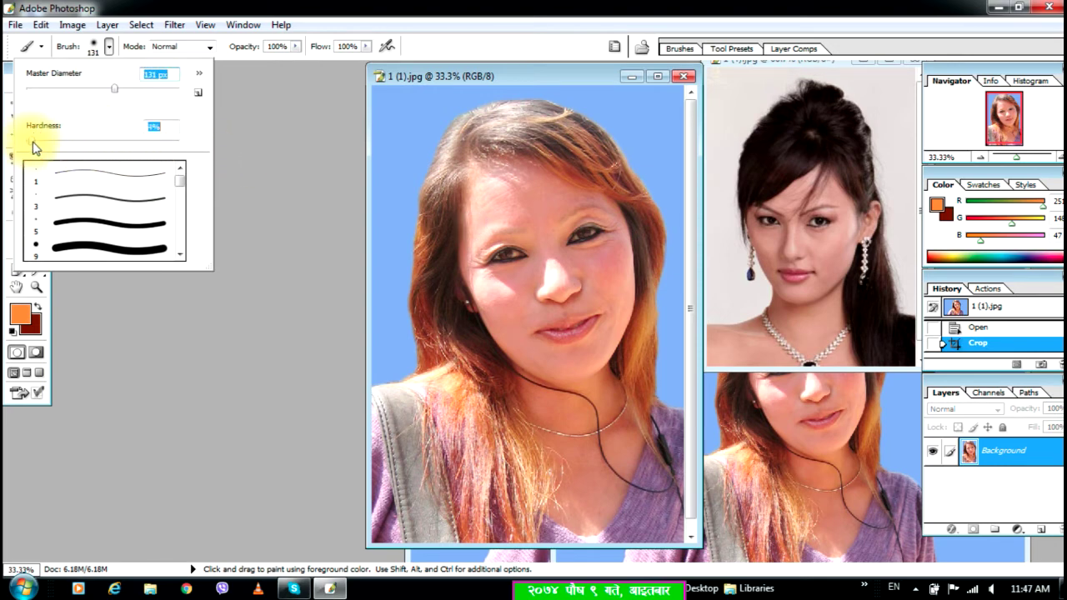
left_click(369, 203)
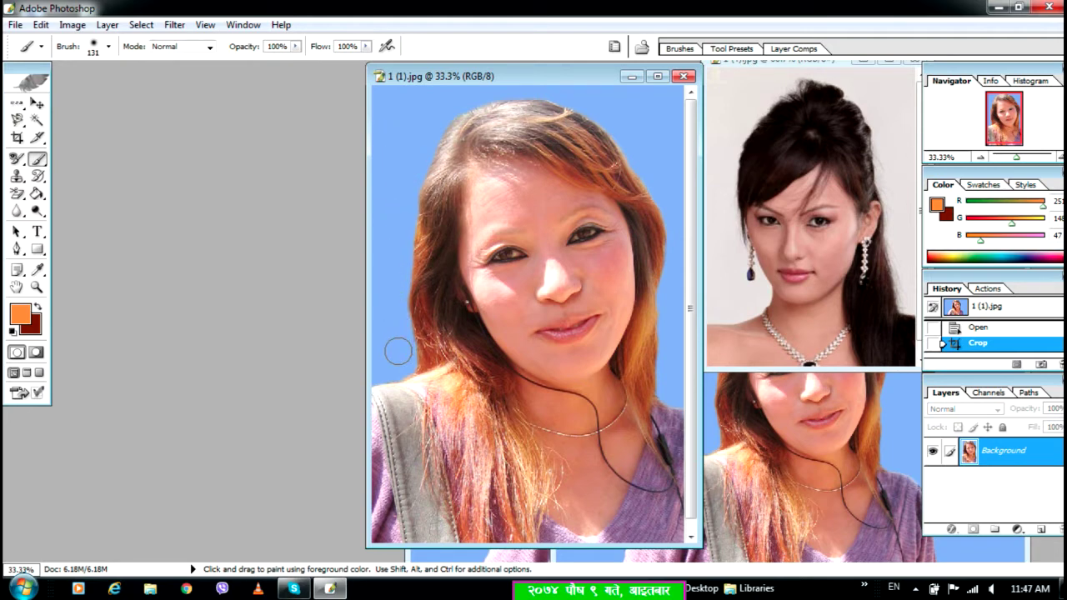
Swap the foreground and background colors, and set the foreground color to bright green 2DFF50
left_click(37, 307)
left_click(20, 314)
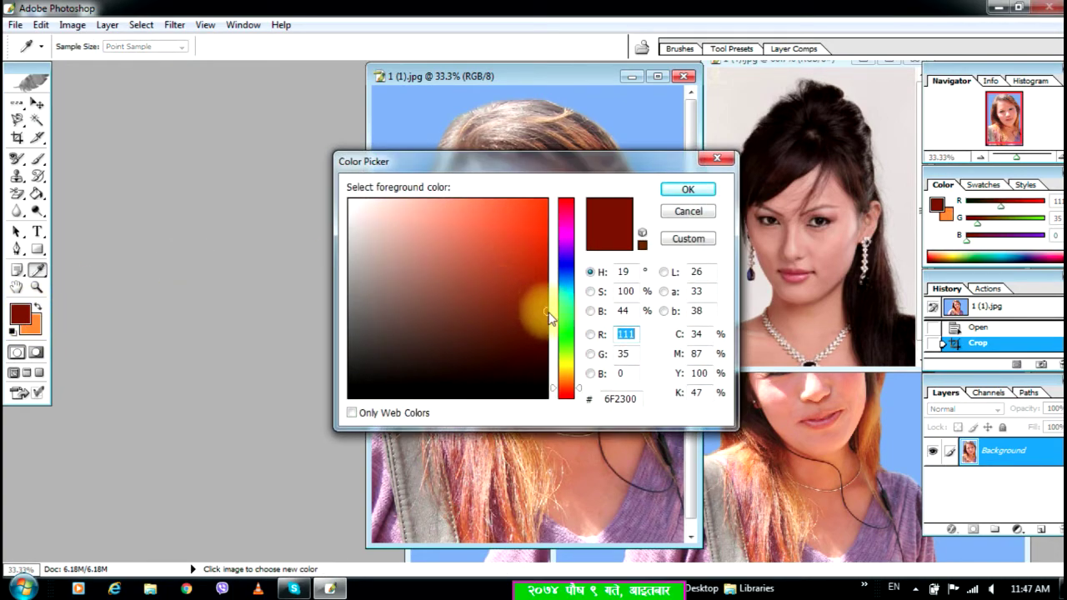
mouse_move(560, 335)
left_mouse_down()
mouse_move(565, 321)
mouse_move(565, 348)
mouse_move(563, 326)
left_mouse_up()
left_click(510, 196)
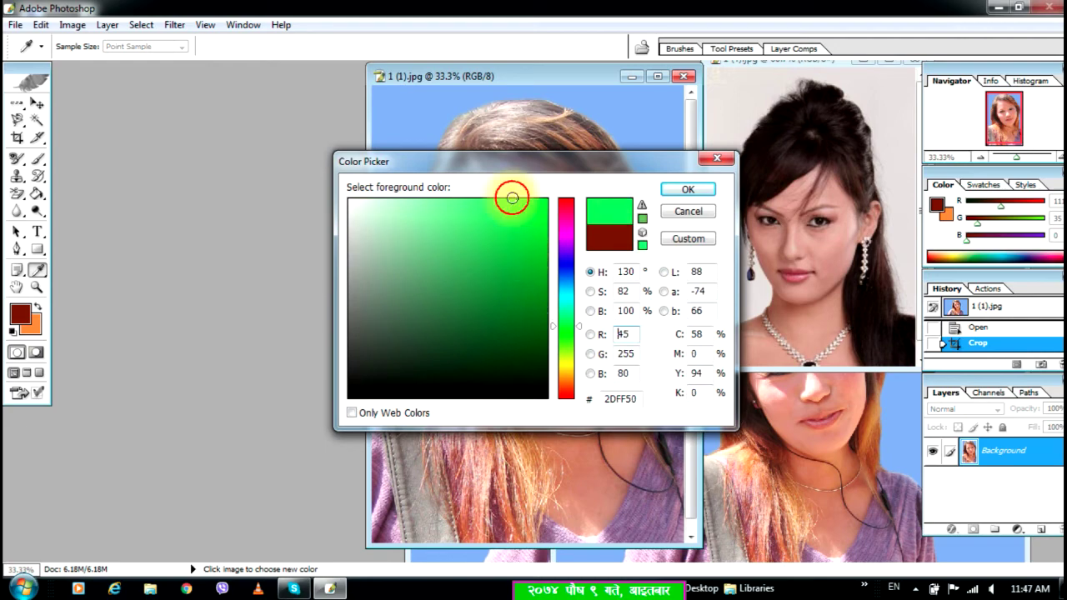
left_click(683, 191)
Paint the blue background of 1 (1).jpg green around the woman's hair, down to her shoulders
mouse_move(411, 179)
left_mouse_down()
mouse_move(390, 275)
mouse_move(397, 333)
left_mouse_up()
left_click_drag(388, 374, 390, 94)
mouse_move(379, 400)
left_mouse_down()
mouse_move(412, 343)
mouse_move(406, 239)
left_mouse_up()
mouse_move(430, 141)
left_mouse_down()
mouse_move(504, 97)
mouse_move(606, 108)
mouse_move(647, 190)
mouse_move(673, 290)
mouse_move(667, 417)
mouse_move(665, 200)
mouse_move(621, 94)
mouse_move(400, 96)
left_mouse_up()
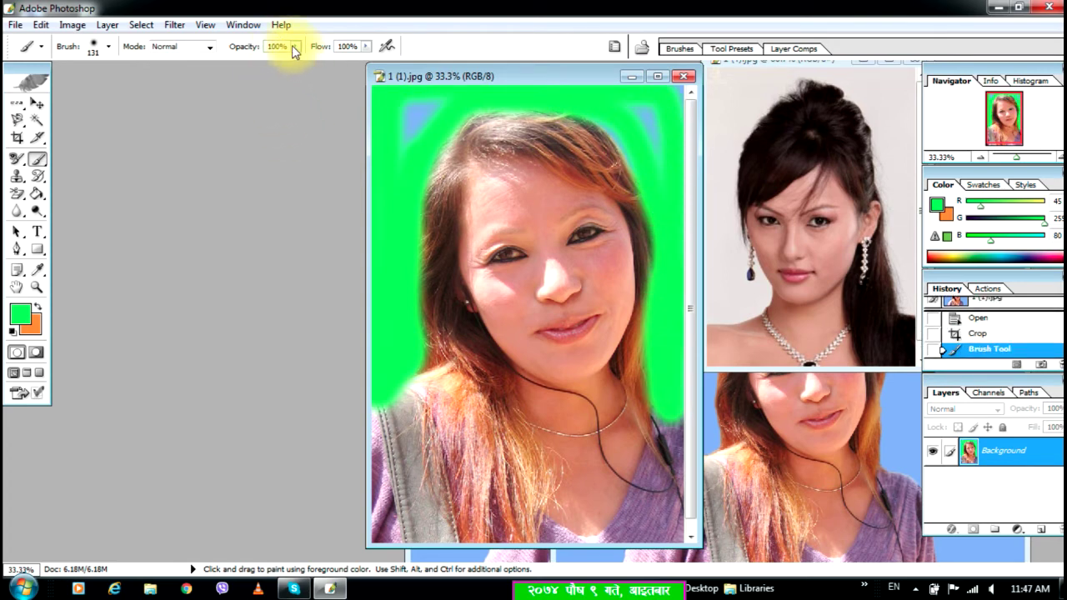
Set the Brush tool's opacity to 23% and its flow to 21%
left_click(366, 46)
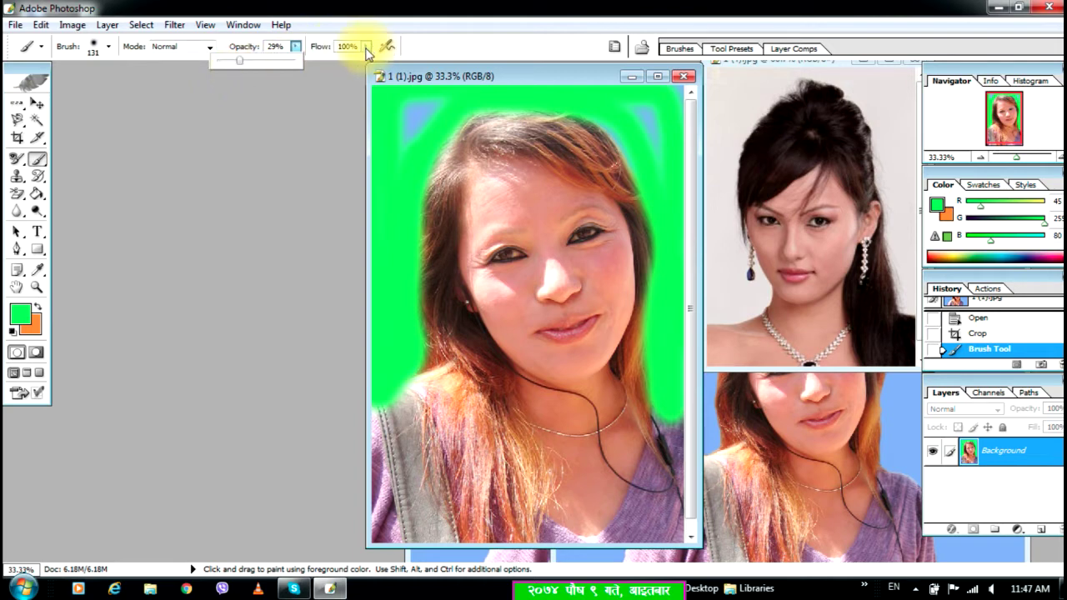
left_click_drag(364, 59, 297, 65)
left_click(295, 46)
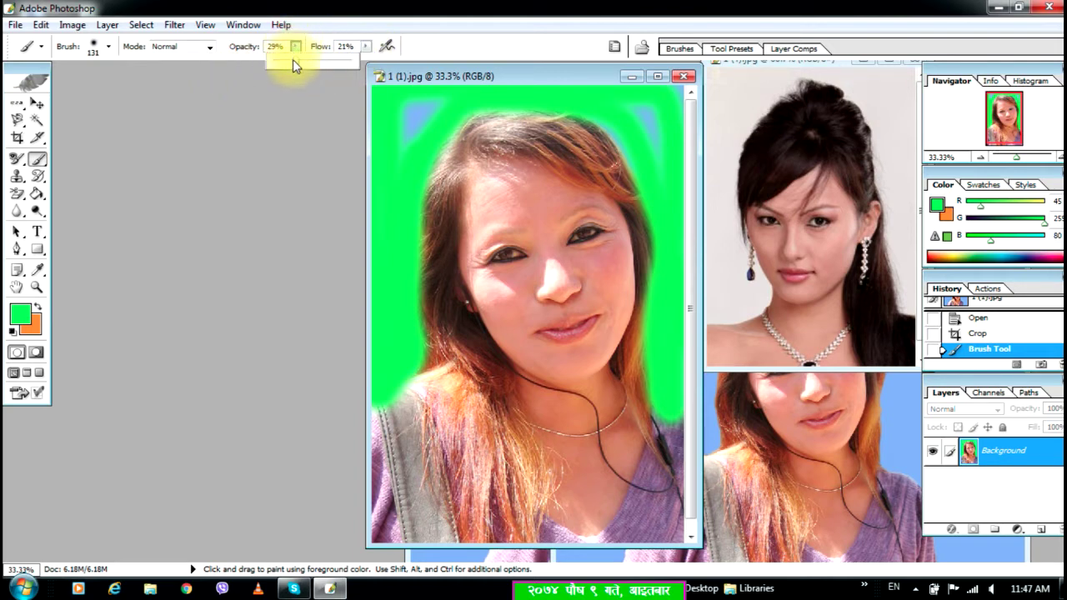
left_click(487, 194)
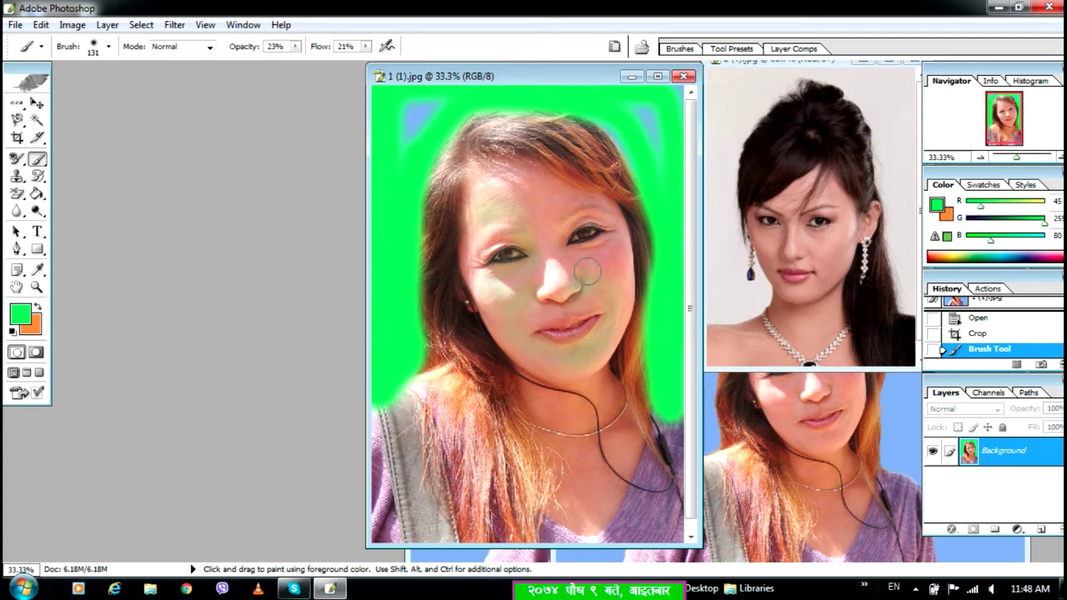
Maximize 1 (1).jpg and brush a translucent green tint over the woman's forehead and cheeks
left_click(621, 256)
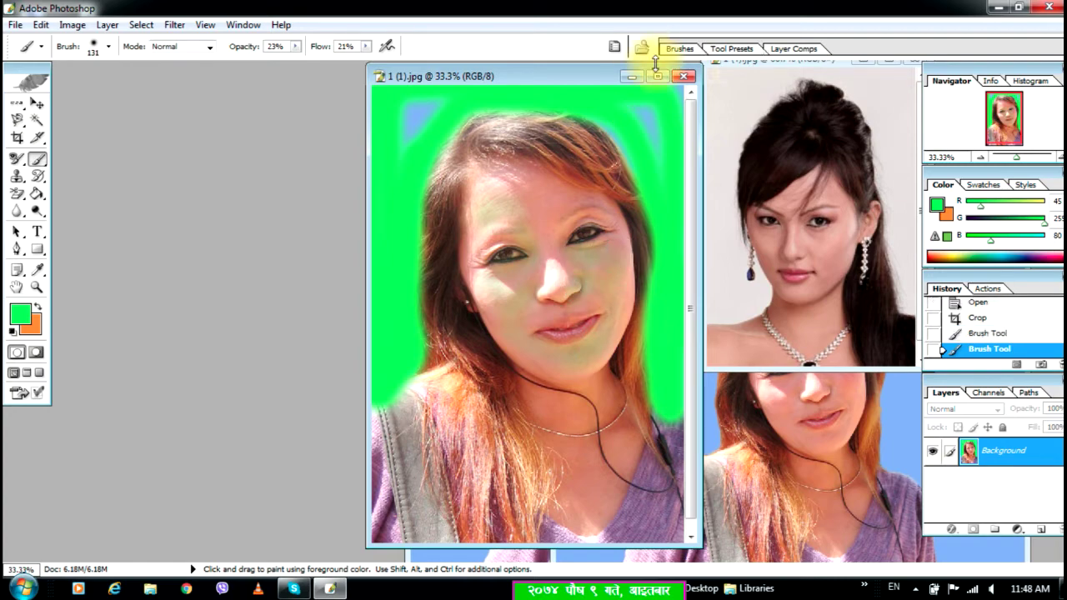
left_click(658, 76)
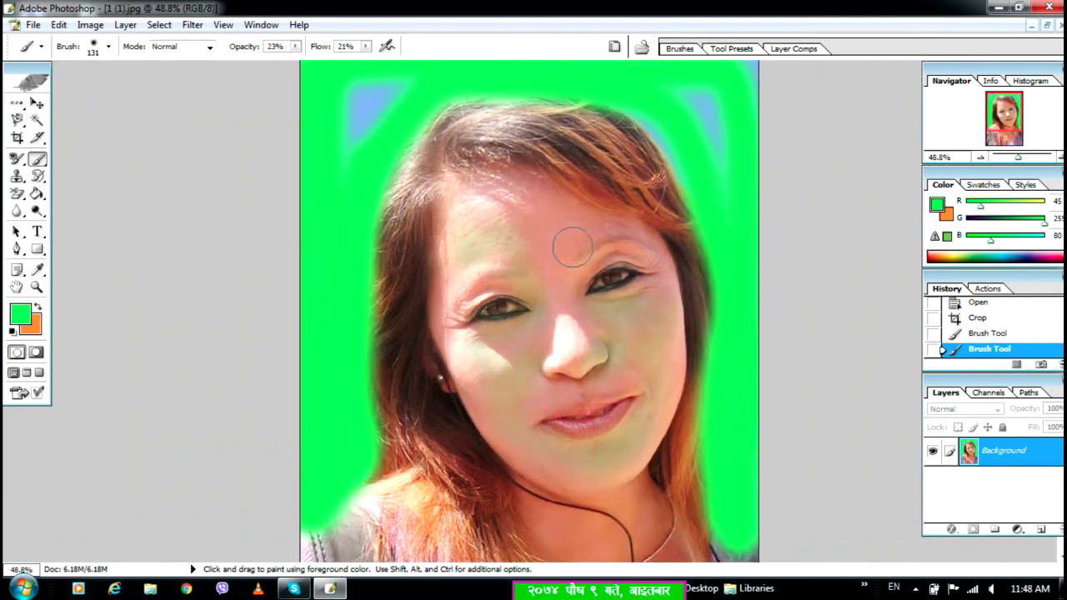
scroll(572, 248, "up", 1)
mouse_move(559, 276)
left_mouse_down()
mouse_move(506, 252)
mouse_move(520, 228)
mouse_move(463, 237)
mouse_move(427, 340)
left_mouse_up()
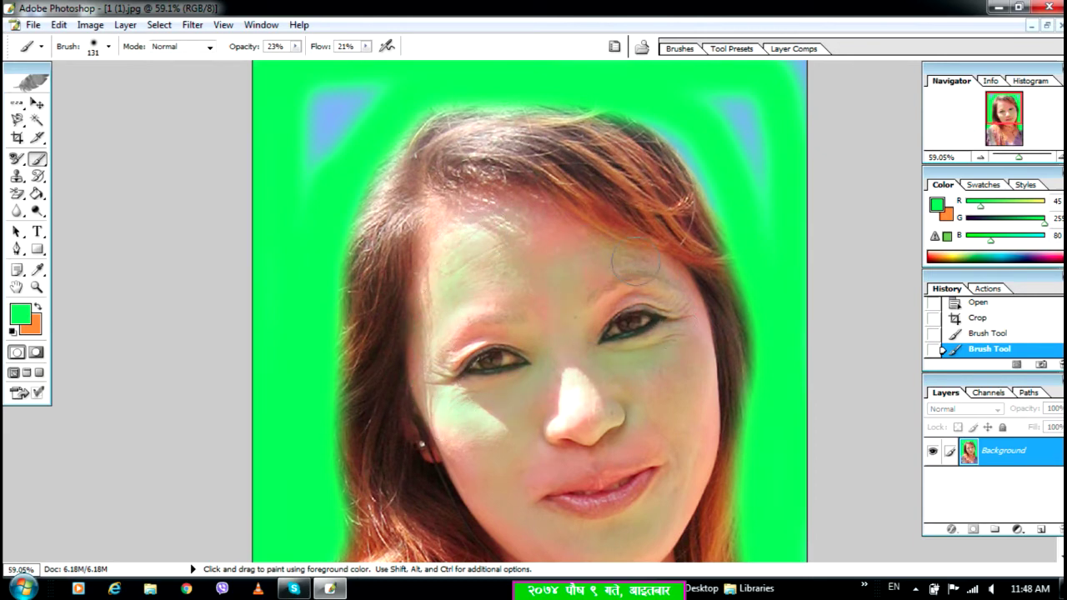
mouse_move(473, 294)
left_mouse_down()
mouse_move(521, 291)
mouse_move(477, 313)
mouse_move(509, 338)
left_mouse_up()
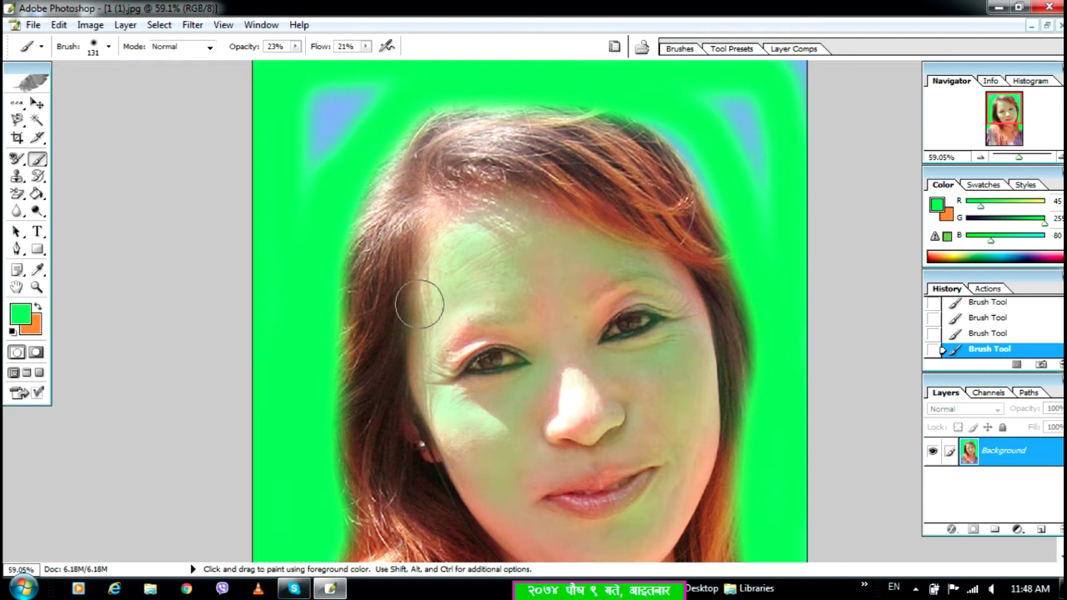
Restore the 1 (1).jpg window, bring 1 (4).jpg forward and duplicate it as 1 (4) copy
left_click(1049, 28)
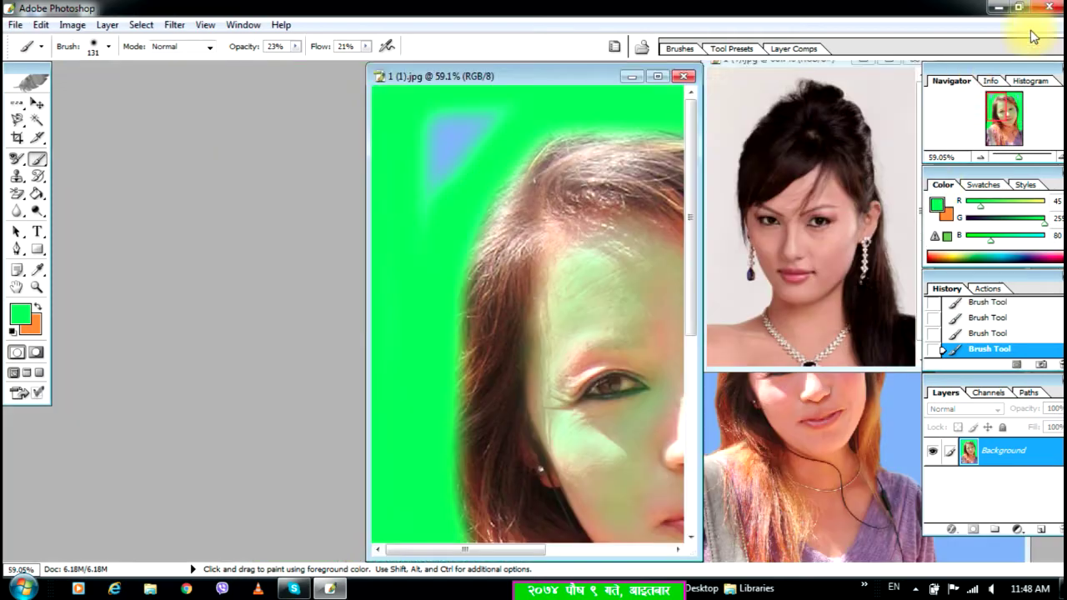
scroll(722, 209, "down", 1)
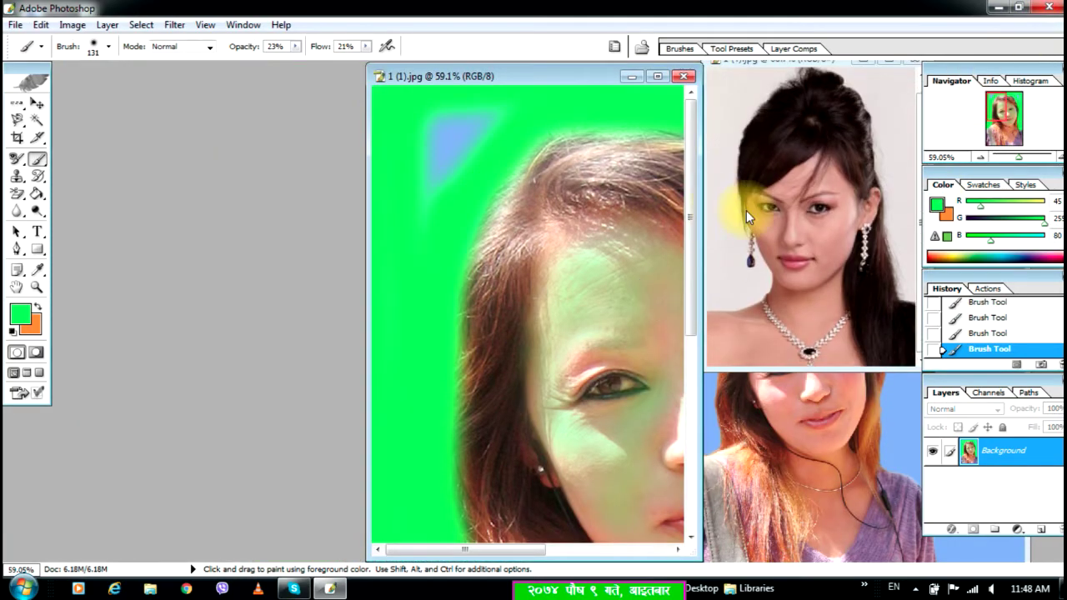
left_click_drag(841, 67, 762, 136)
right_click(767, 132)
left_click(811, 136)
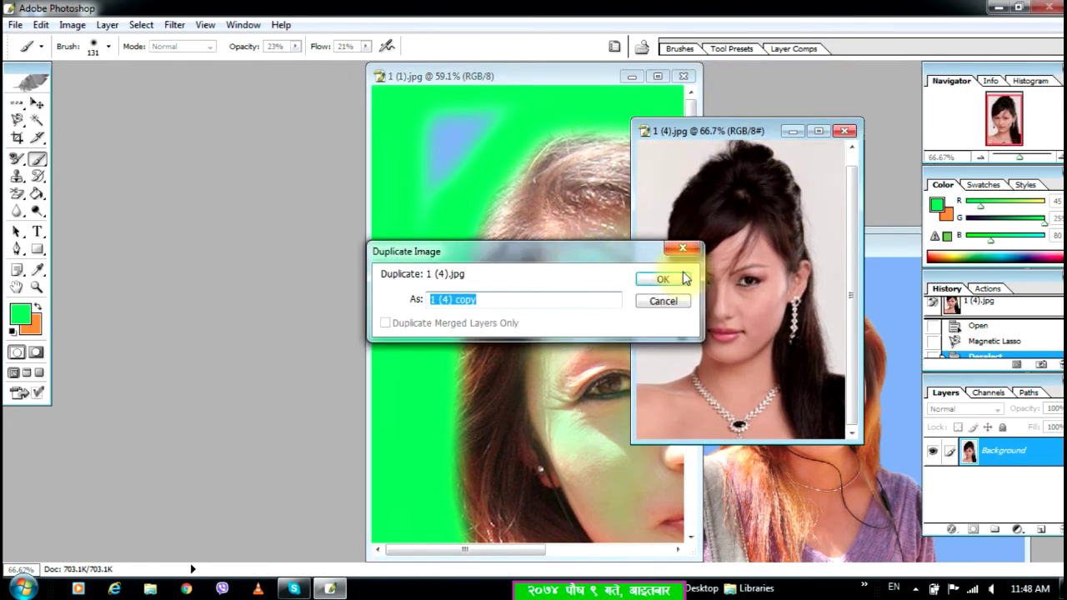
left_click(677, 276)
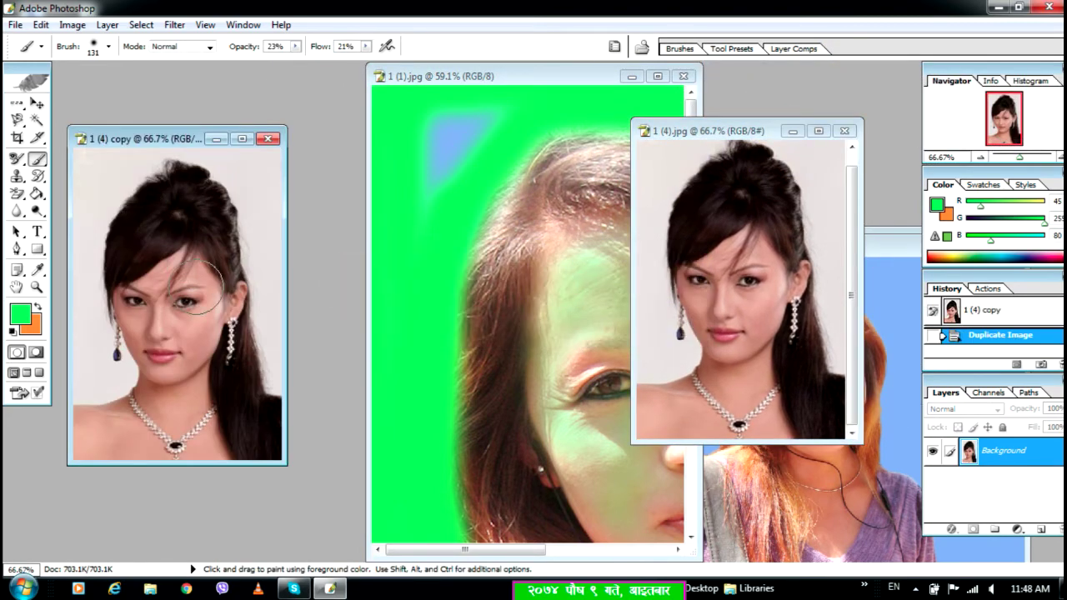
Brush a translucent green tint over the woman's face, neck and shoulder in 1 (4) copy
mouse_move(204, 334)
left_mouse_down()
mouse_move(187, 251)
mouse_move(142, 285)
left_mouse_up()
mouse_move(191, 392)
left_mouse_down()
mouse_move(128, 419)
mouse_move(97, 432)
left_mouse_up()
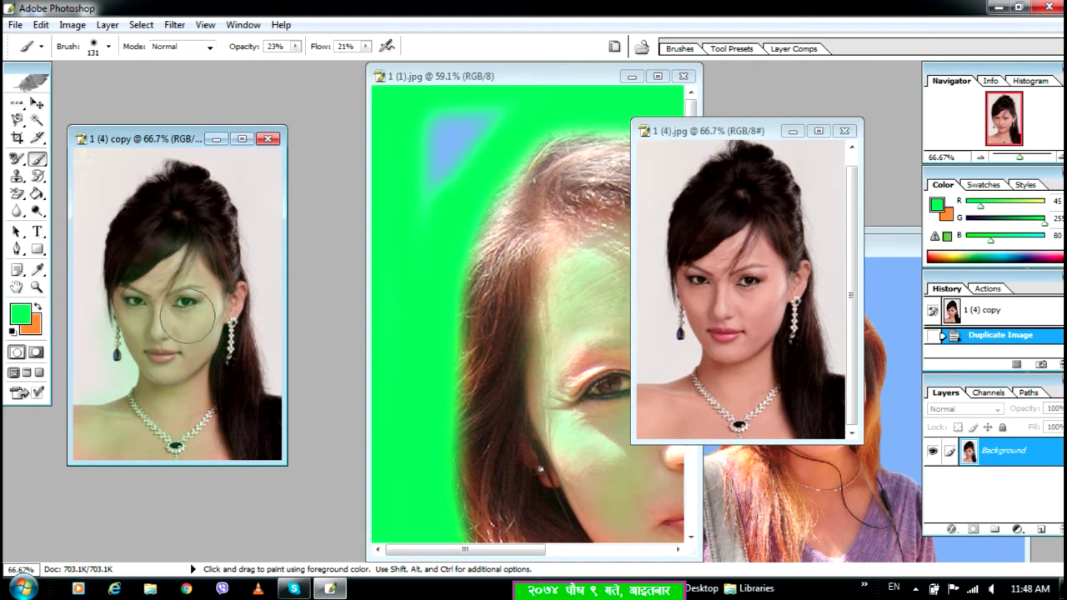
left_click(171, 441)
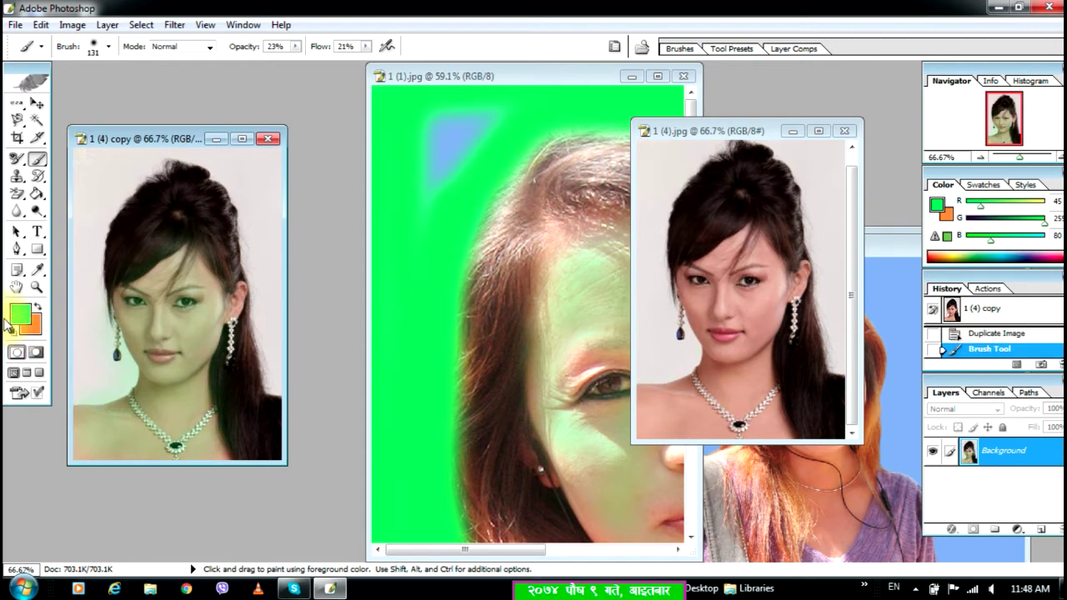
left_click_drag(182, 285, 195, 318)
left_click(192, 325)
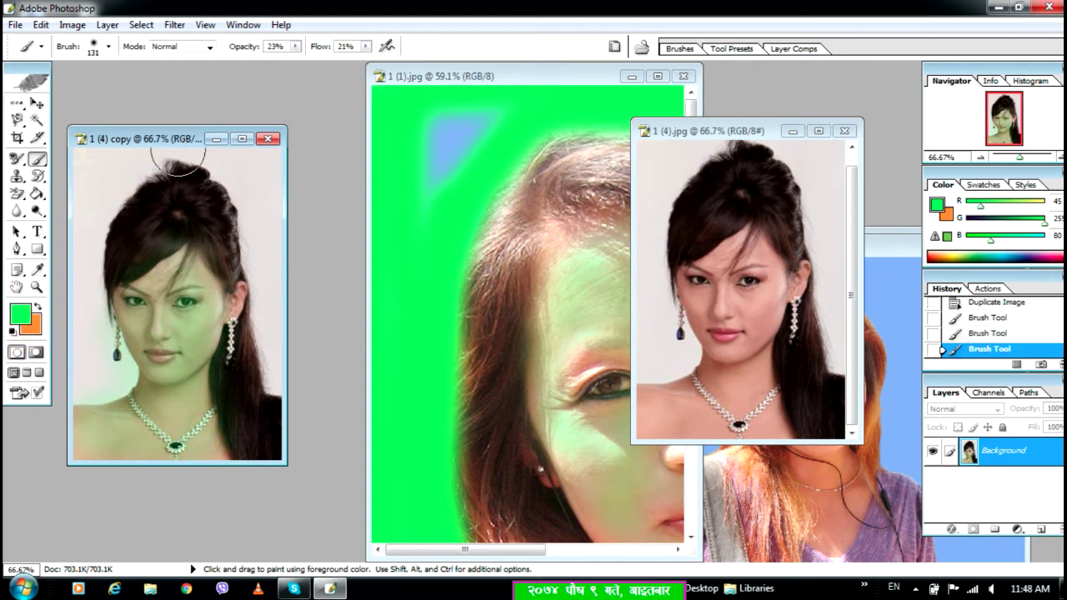
Move the 1 (4) copy window beside the original and set up the Pencil tool with a 46 px diameter
left_click_drag(184, 137, 424, 102)
left_click_drag(31, 166, 81, 180)
left_click(83, 177)
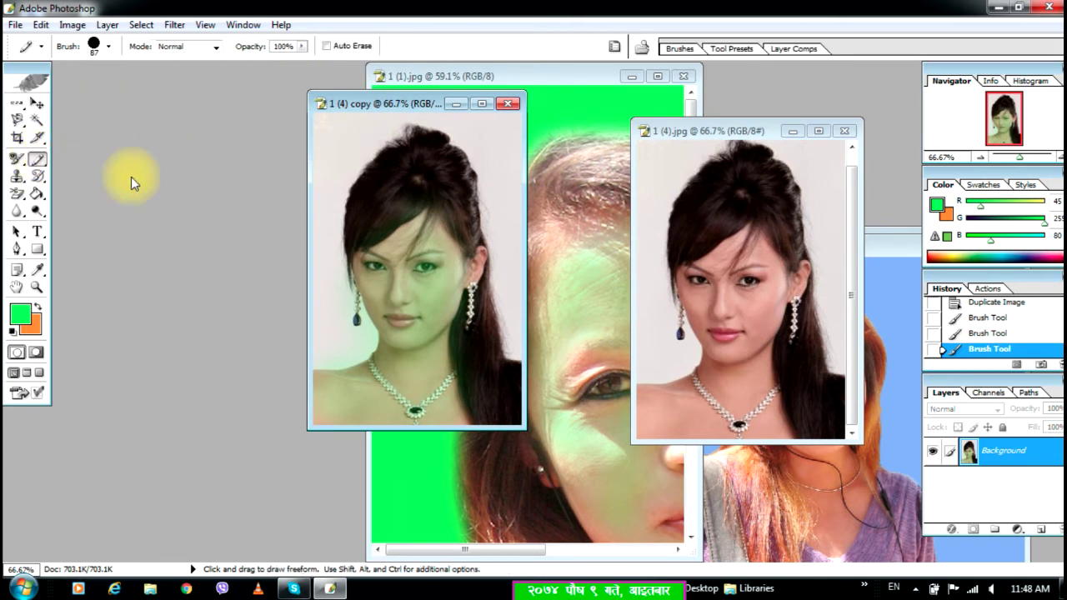
left_click(98, 46)
left_click(108, 47)
left_click_drag(93, 90, 75, 95)
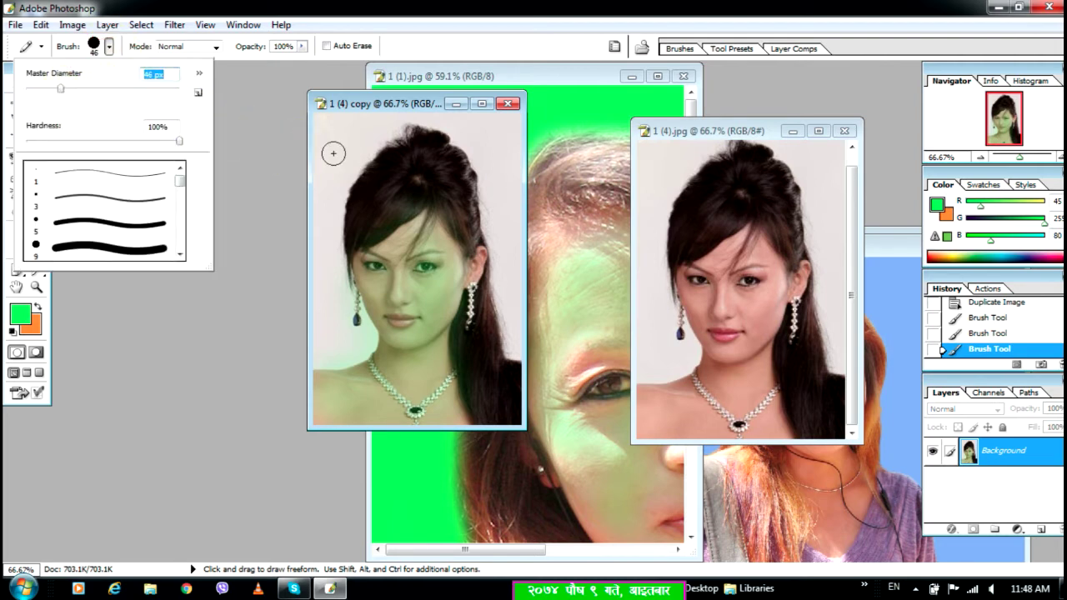
left_click(263, 196)
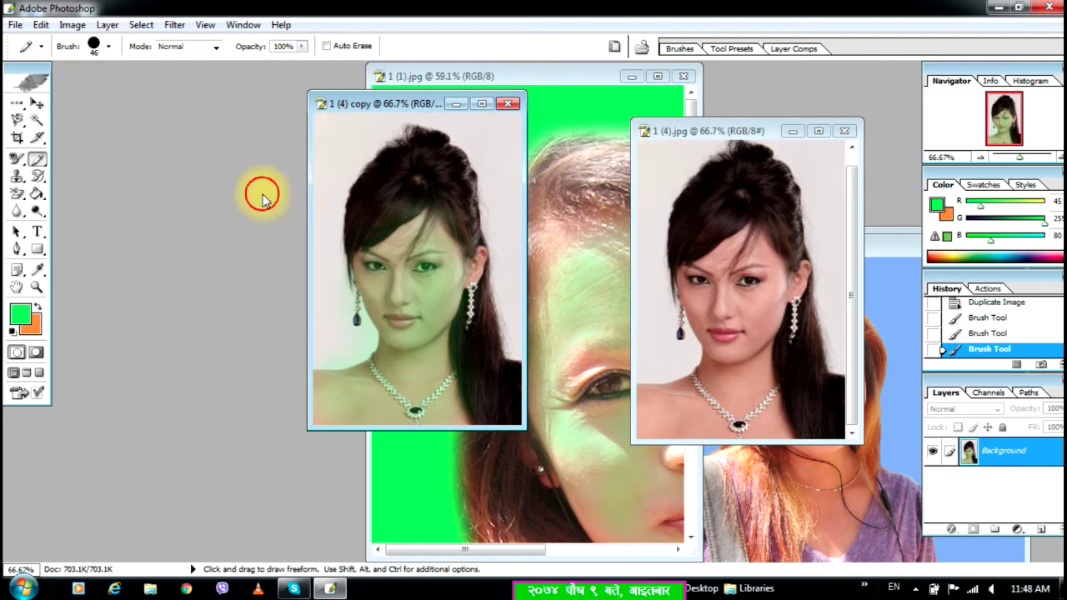
Set the foreground color to dark green 04280A and draw solid pencil strokes on the copy's hair and background
left_click(19, 318)
left_click(526, 367)
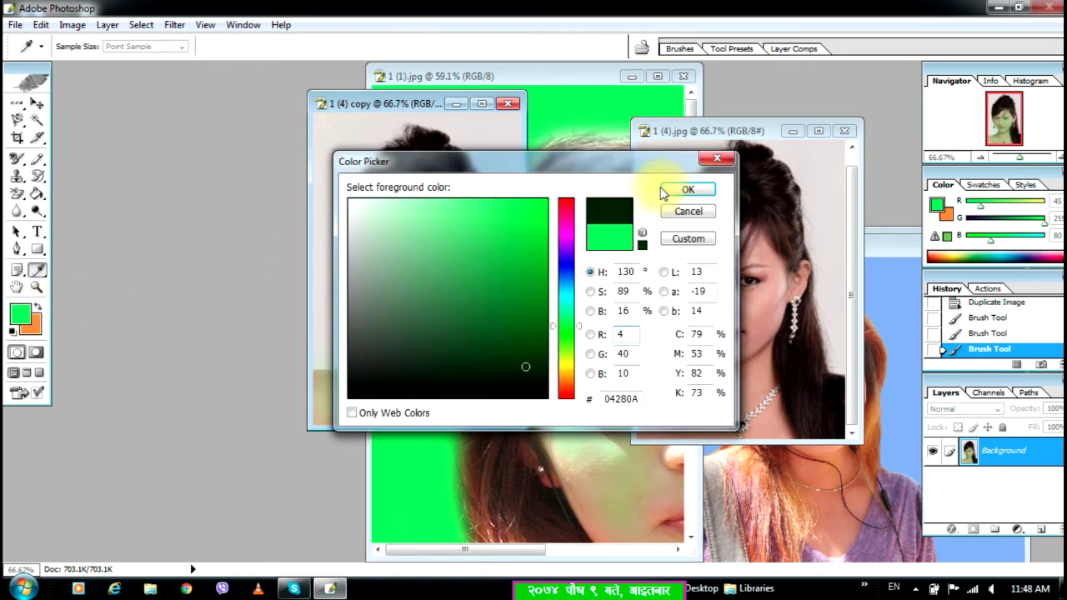
left_click(686, 191)
mouse_move(381, 210)
left_mouse_down()
mouse_move(333, 262)
mouse_move(334, 307)
left_mouse_up()
left_click_drag(334, 136, 335, 157)
left_click_drag(485, 135, 487, 171)
Set the Pencil opacity to 30% and draw overlapping faint strokes beside the top of the hair in the copy
left_click(301, 47)
left_click_drag(301, 49, 259, 72)
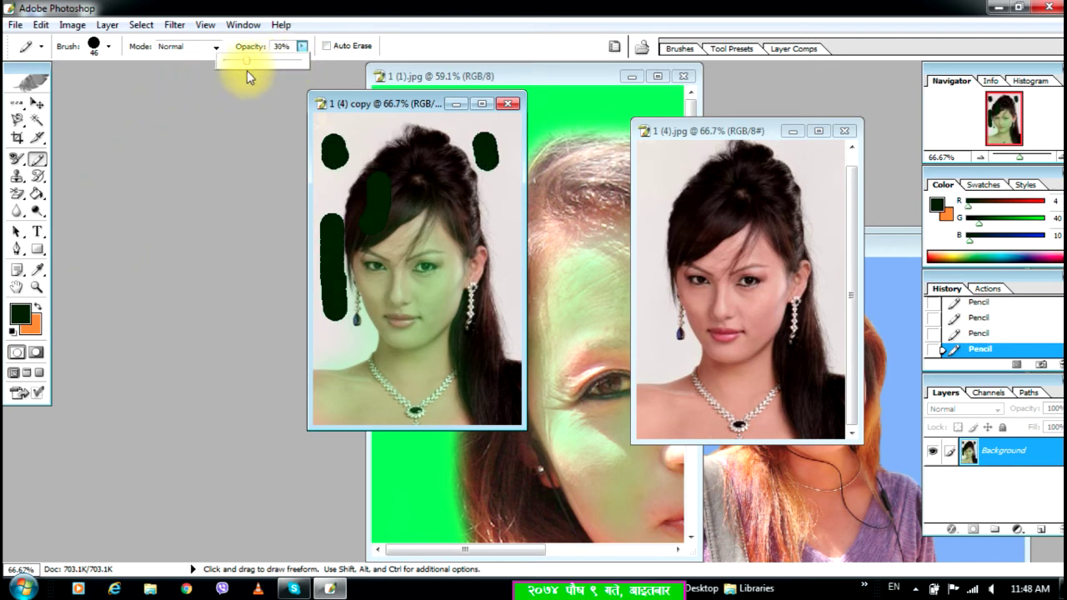
left_click(353, 131)
left_click_drag(359, 147, 368, 138)
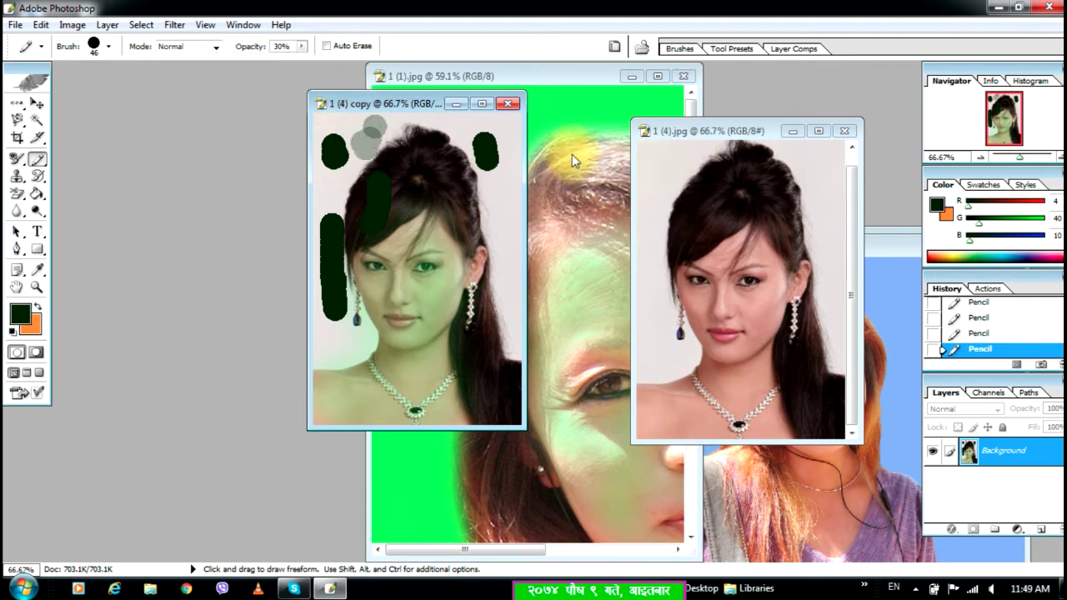
Rearrange the image windows, set the Pencil opacity to 14% and maximize 1 (1).jpg
left_click_drag(732, 132, 421, 161)
left_click_drag(538, 79, 116, 85)
mouse_move(37, 158)
left_mouse_down()
mouse_move(73, 162)
mouse_move(72, 173)
left_mouse_up()
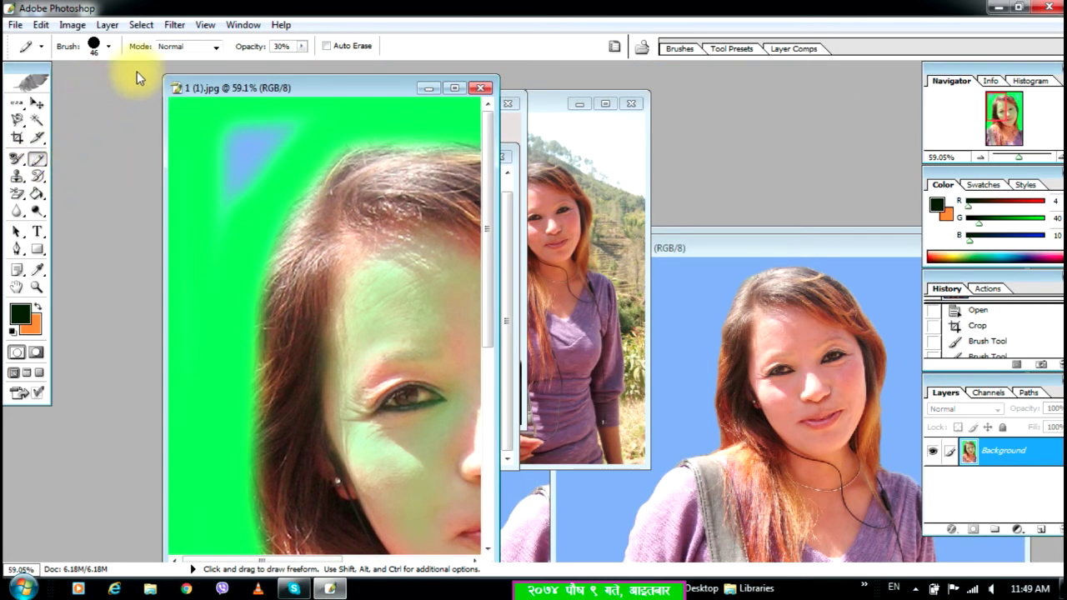
left_click(302, 48)
left_click_drag(302, 60, 290, 61)
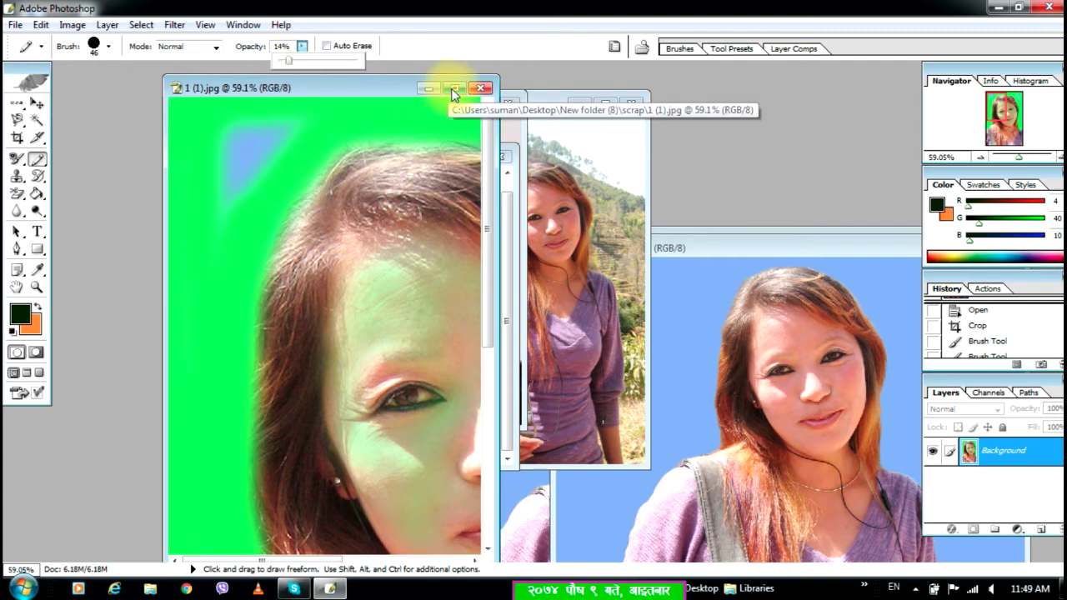
left_click(455, 87)
Set the foreground color to red F2391B
left_click(20, 313)
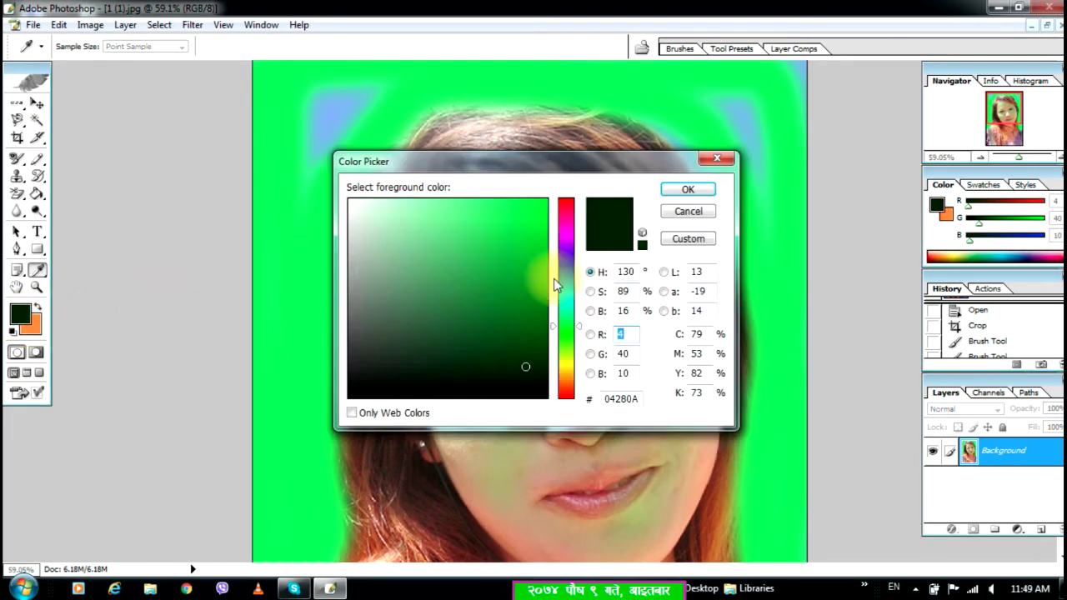
left_click_drag(566, 327, 566, 395)
left_click(526, 208)
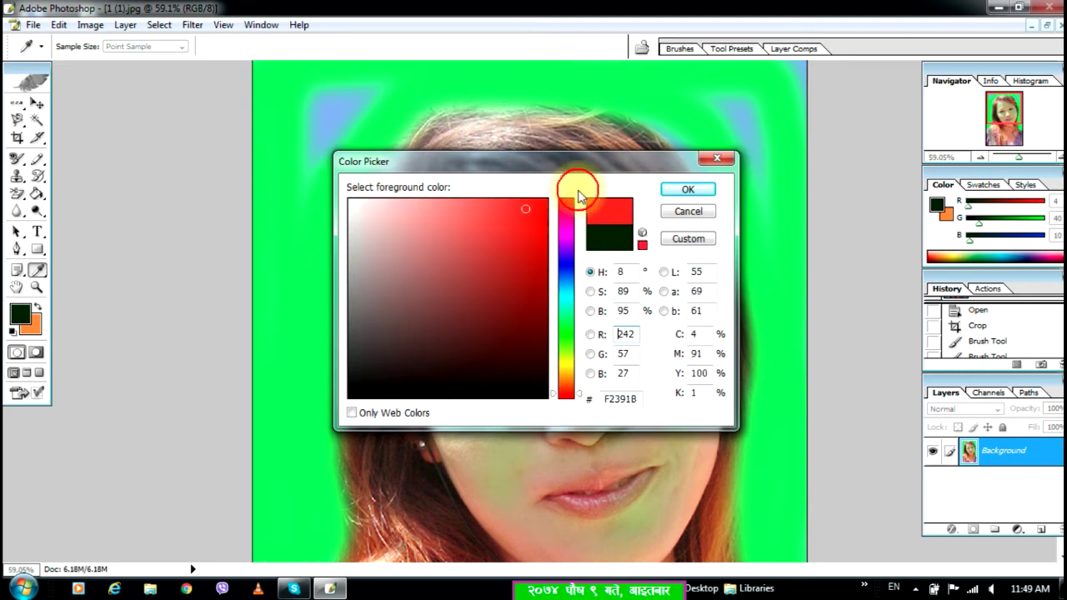
left_click(688, 189)
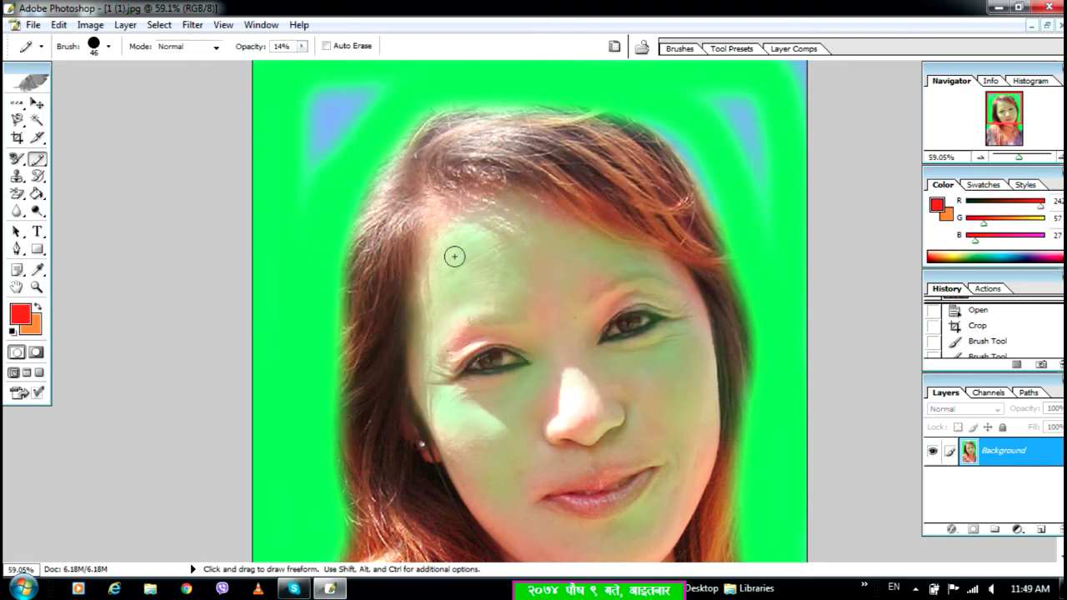
Draw a faint pencil stroke across the forehead and set the foreground color to a purer, brighter red
mouse_move(450, 246)
left_mouse_down()
mouse_move(447, 315)
mouse_move(399, 313)
mouse_move(367, 288)
left_mouse_up()
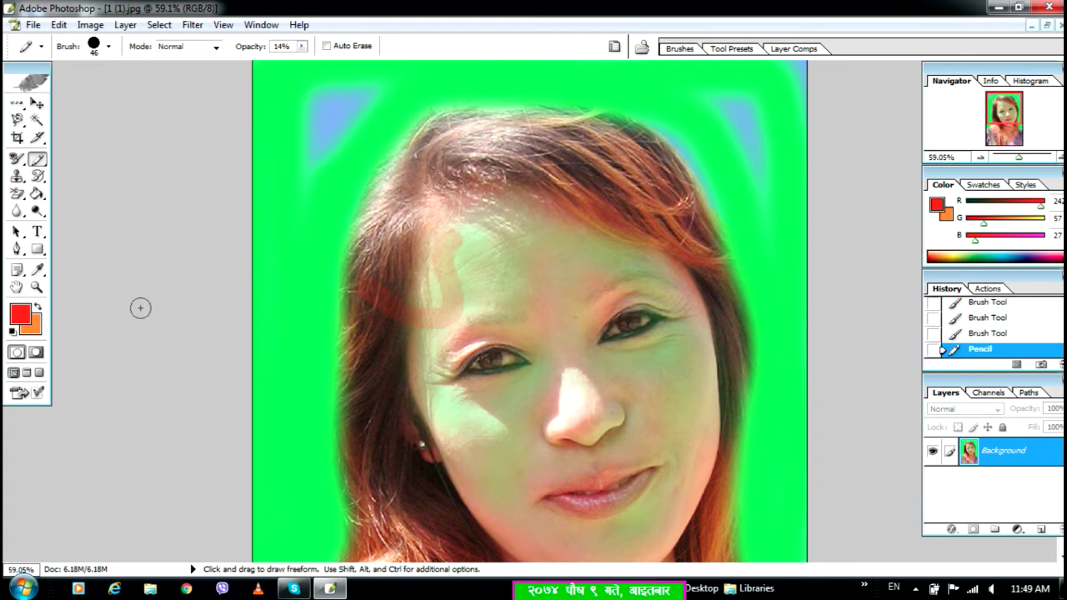
left_click(32, 320)
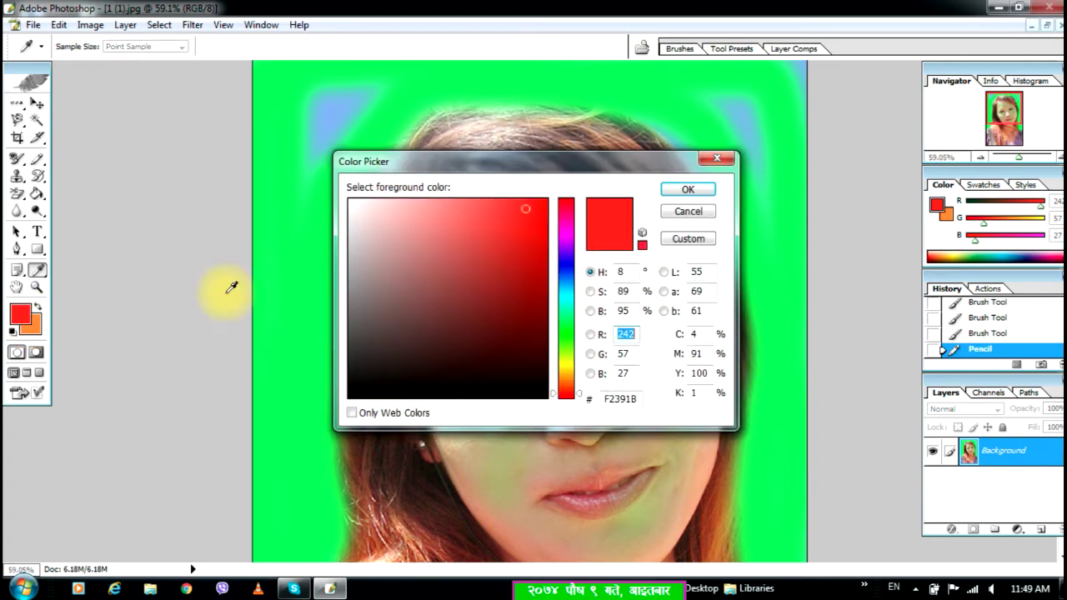
left_click(555, 202)
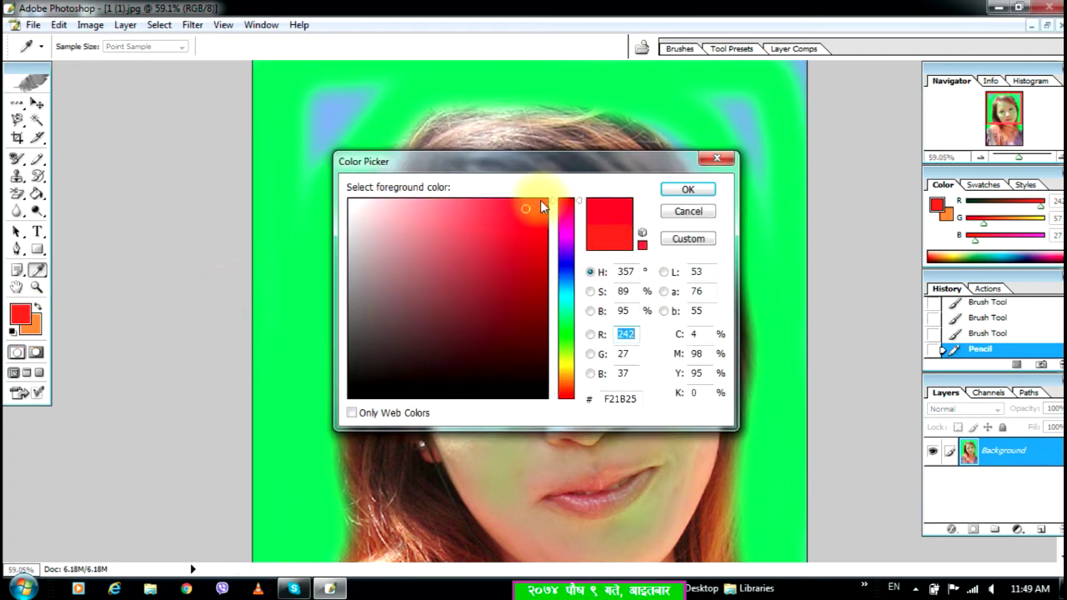
left_click(682, 187)
Set the Pencil opacity to 40% and handwrite large red letters across the face, the hair and the green background
left_click(302, 45)
left_click_drag(299, 58, 323, 61)
mouse_move(464, 227)
left_mouse_down()
mouse_move(441, 251)
mouse_move(476, 331)
mouse_move(445, 356)
mouse_move(405, 344)
left_mouse_up()
mouse_move(513, 282)
left_mouse_down()
mouse_move(540, 346)
mouse_move(576, 279)
mouse_move(607, 369)
mouse_move(622, 270)
mouse_move(658, 316)
mouse_move(717, 297)
mouse_move(738, 228)
mouse_move(788, 349)
left_mouse_up()
mouse_move(529, 436)
left_mouse_down()
mouse_move(539, 467)
mouse_move(592, 487)
mouse_move(607, 479)
left_mouse_up()
mouse_move(652, 406)
left_mouse_down()
mouse_move(692, 488)
mouse_move(742, 411)
mouse_move(682, 472)
left_mouse_up()
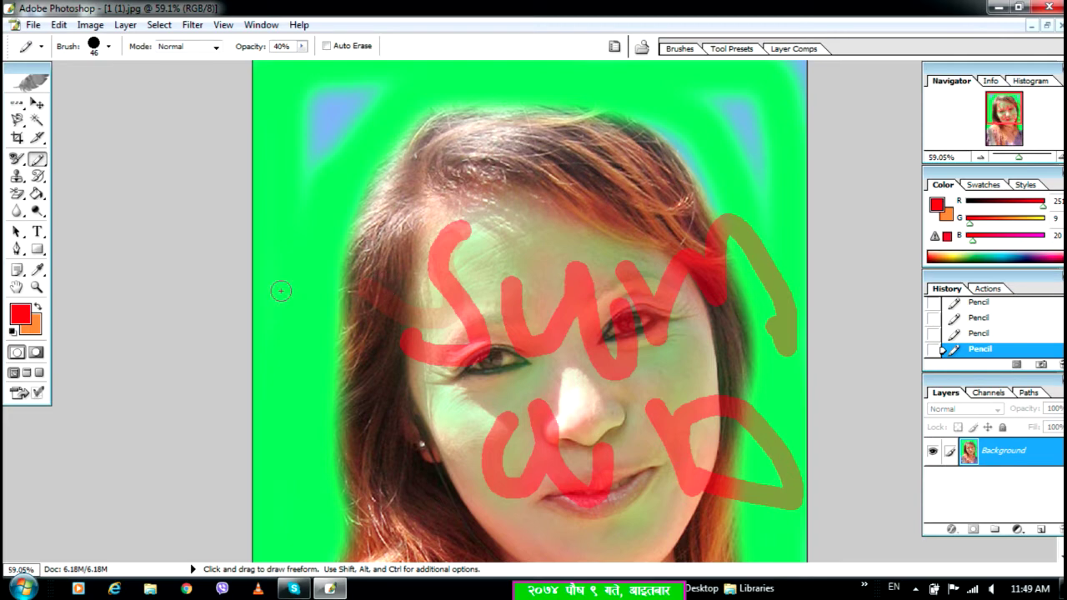
mouse_move(304, 148)
left_mouse_down()
mouse_move(294, 231)
mouse_move(257, 280)
left_mouse_up()
mouse_move(332, 179)
left_mouse_down()
mouse_move(425, 200)
mouse_move(510, 139)
mouse_move(546, 193)
mouse_move(589, 119)
mouse_move(795, 114)
mouse_move(784, 140)
left_mouse_up()
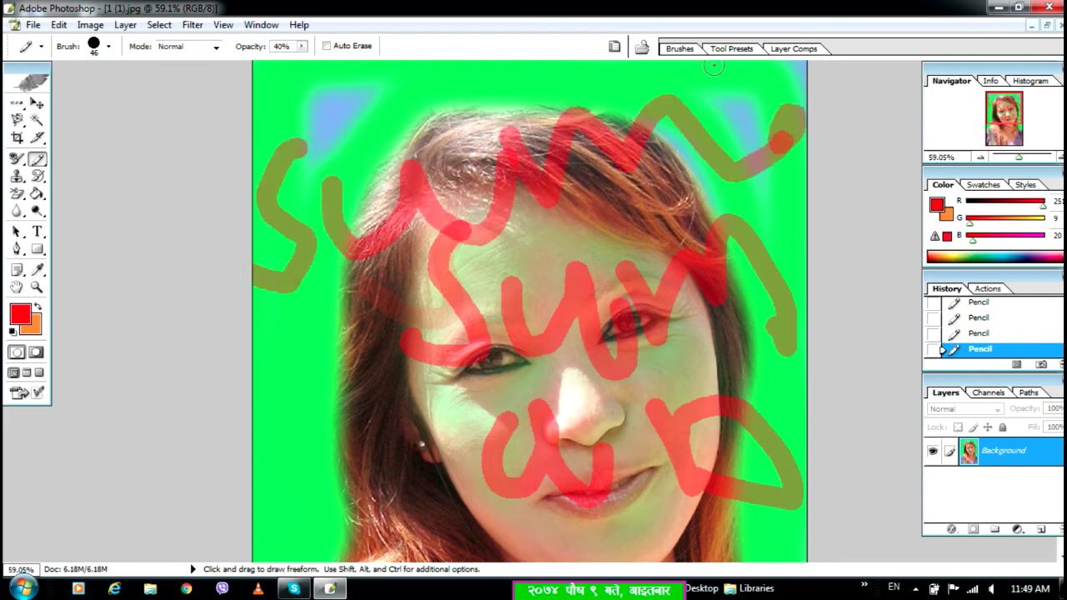
Restore the 1 (1).jpg document to a floating window and close it without saving the changes
left_click(1046, 25)
left_click(482, 89)
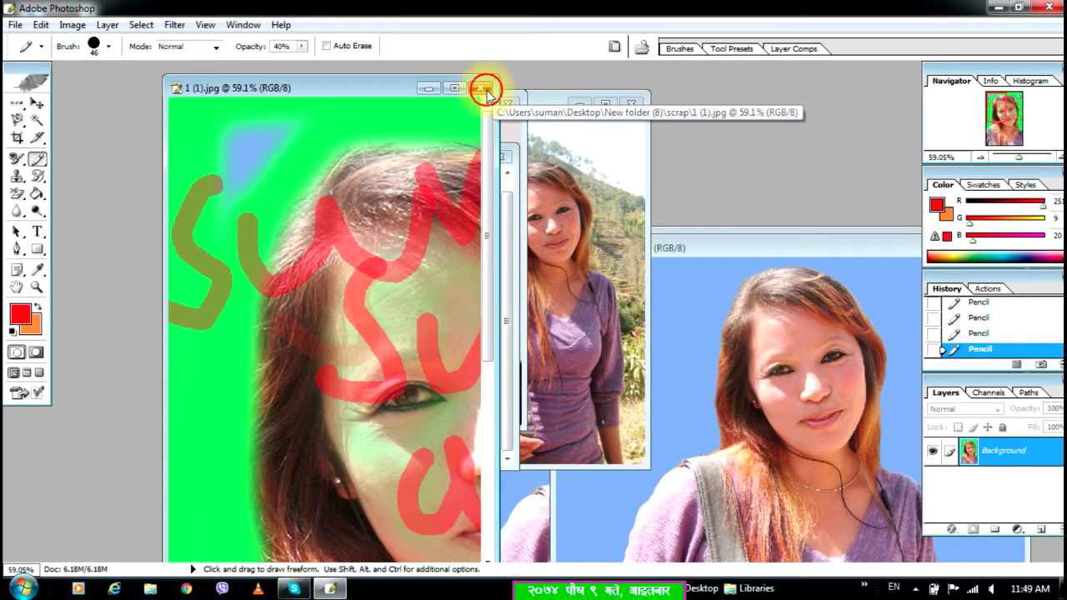
left_click(543, 241)
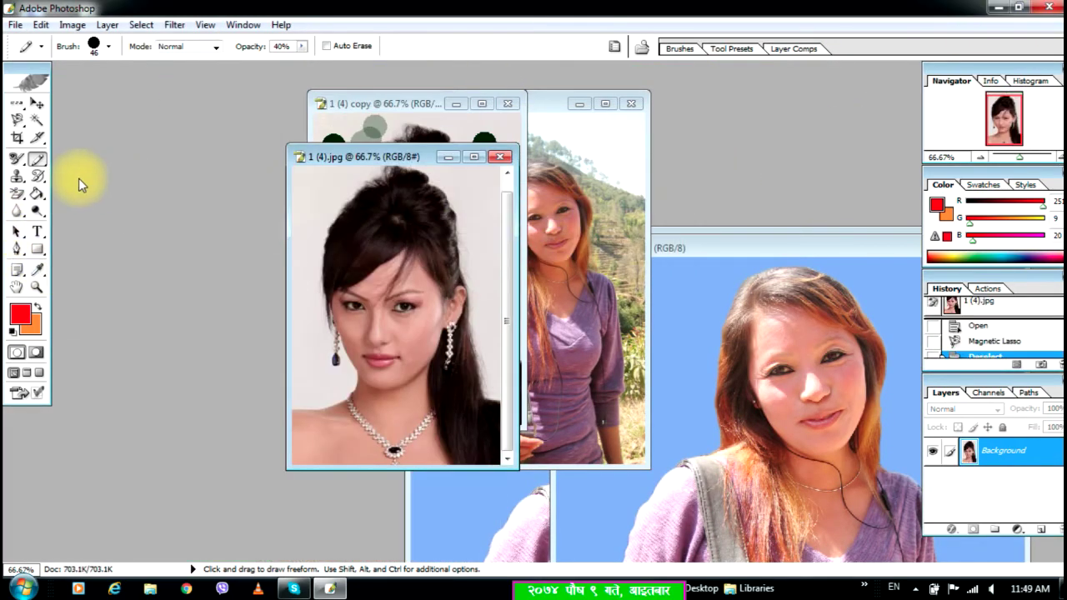
left_click(37, 158)
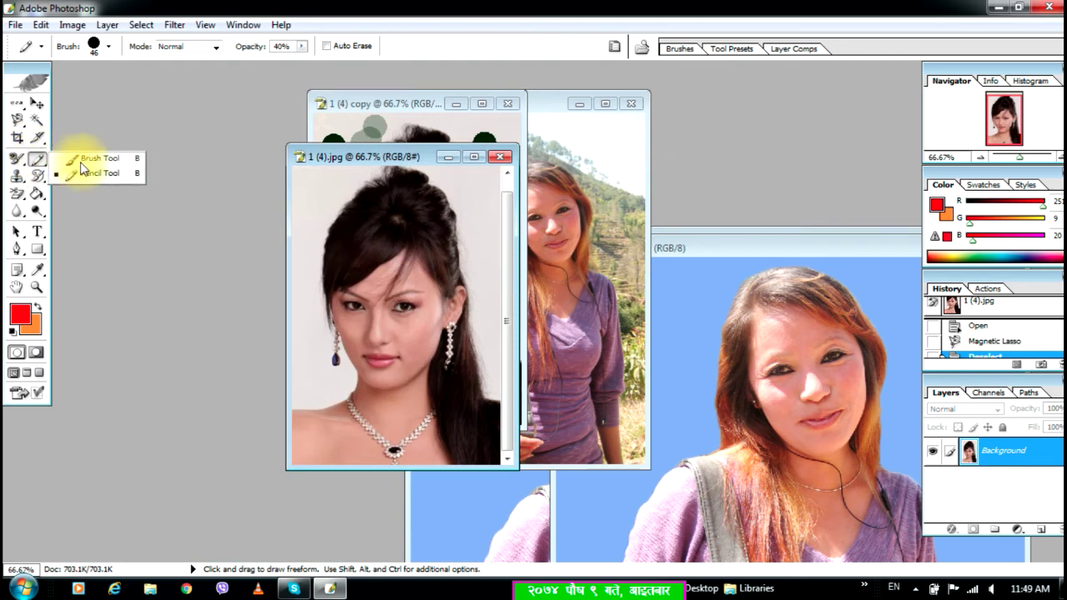
left_click(183, 269)
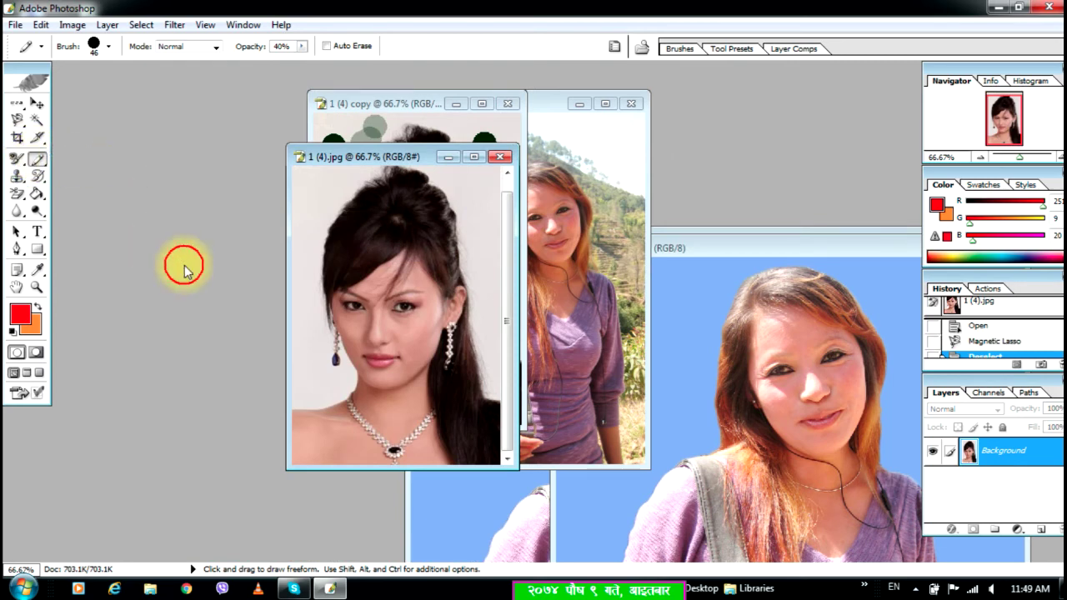
Move the 1 (4).jpg window aside and close the painted 1 (4) copy without saving
left_click_drag(380, 155, 686, 189)
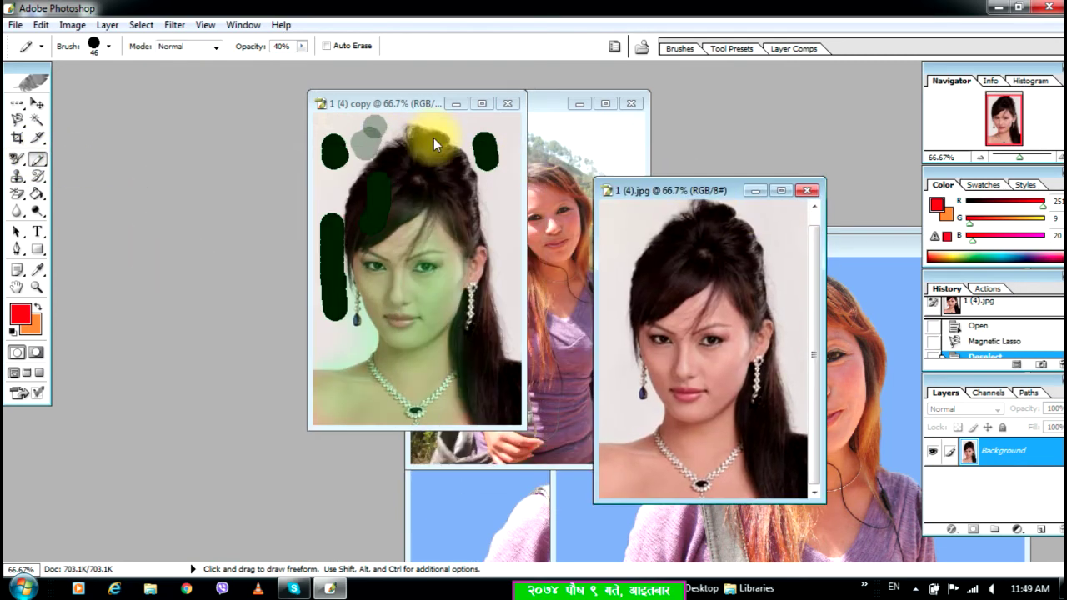
left_click(510, 105)
left_click(531, 233)
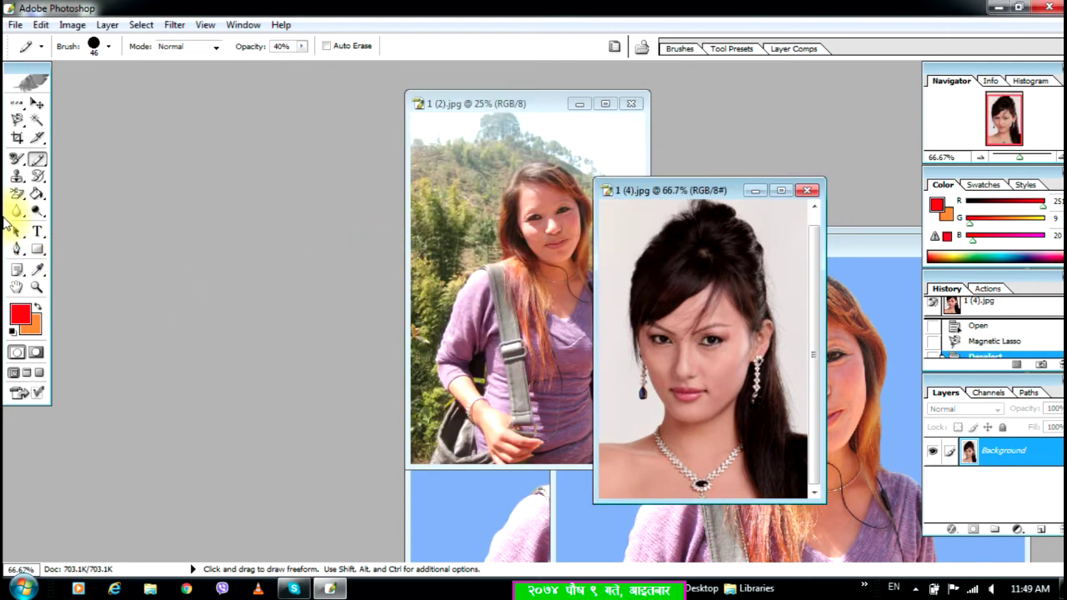
left_click(19, 160)
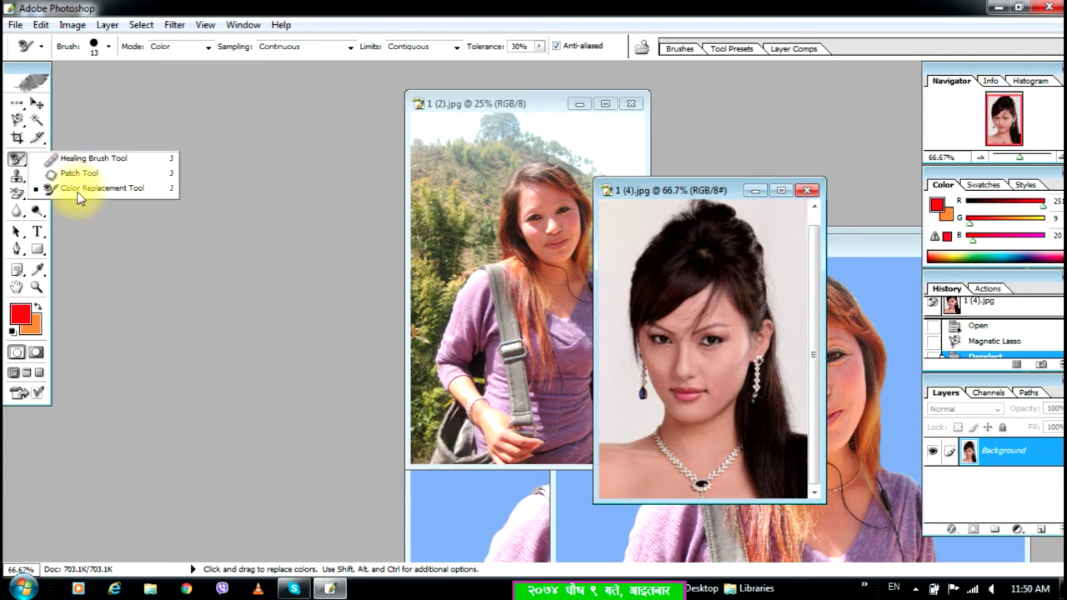
left_click(116, 215)
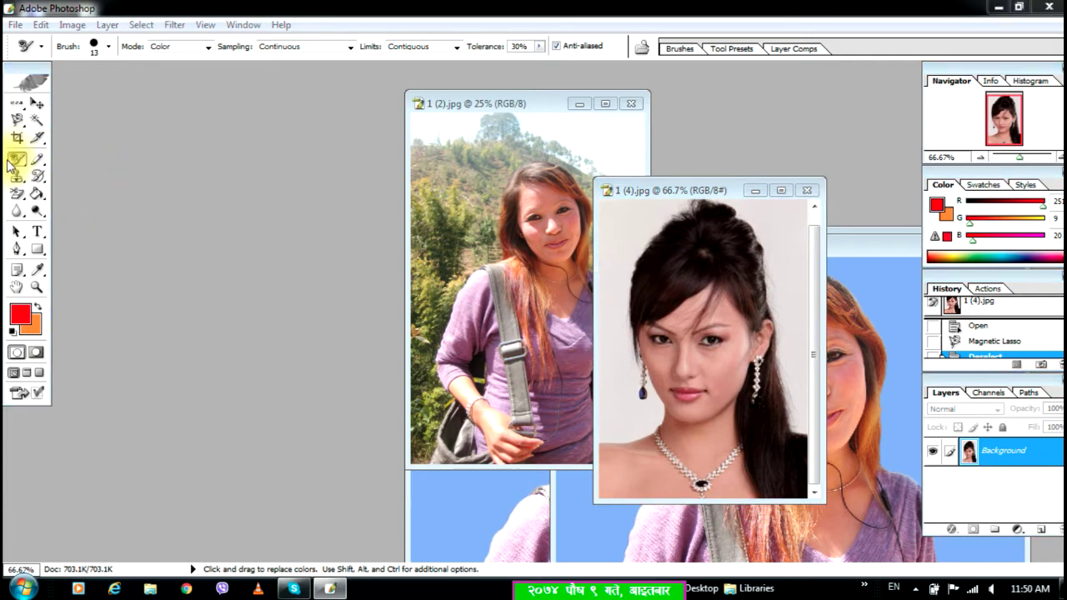
left_click(16, 159)
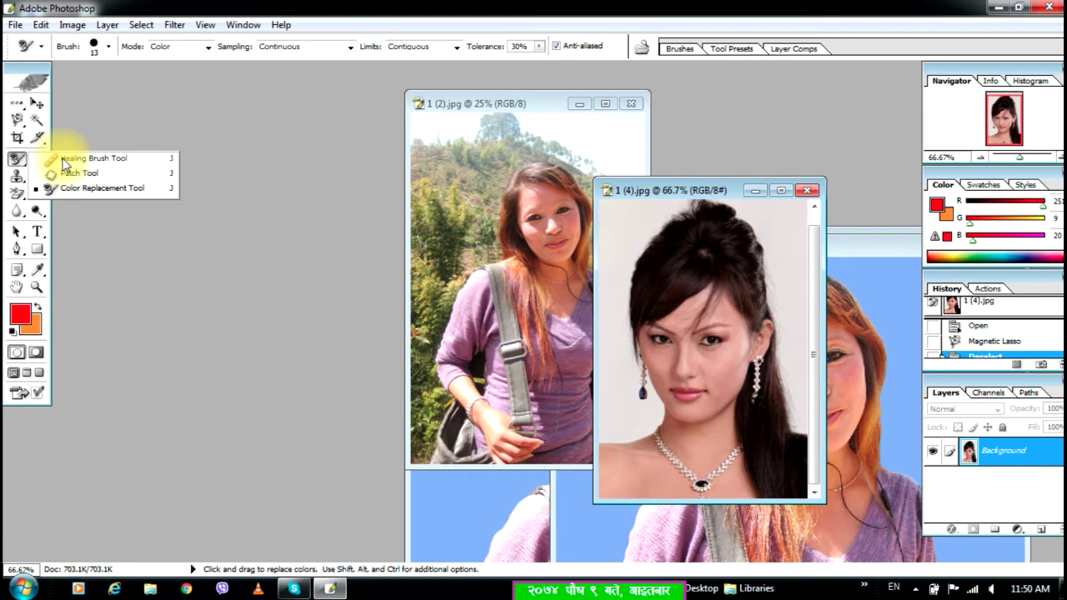
left_click(915, 373)
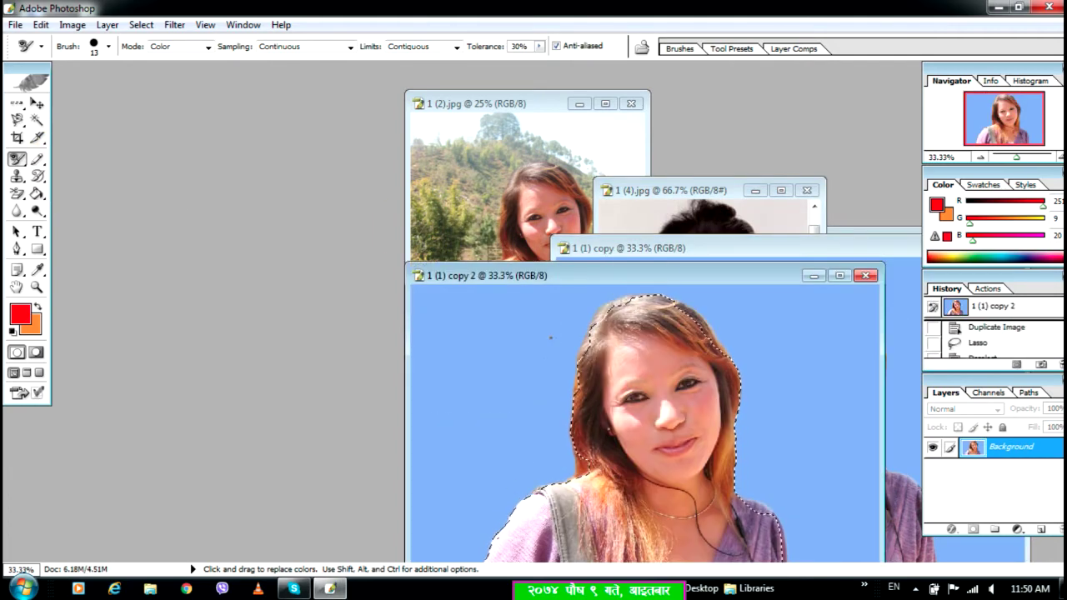
Open the photo 1 (3) from the scrap folder and maximize its document window
left_click(15, 24)
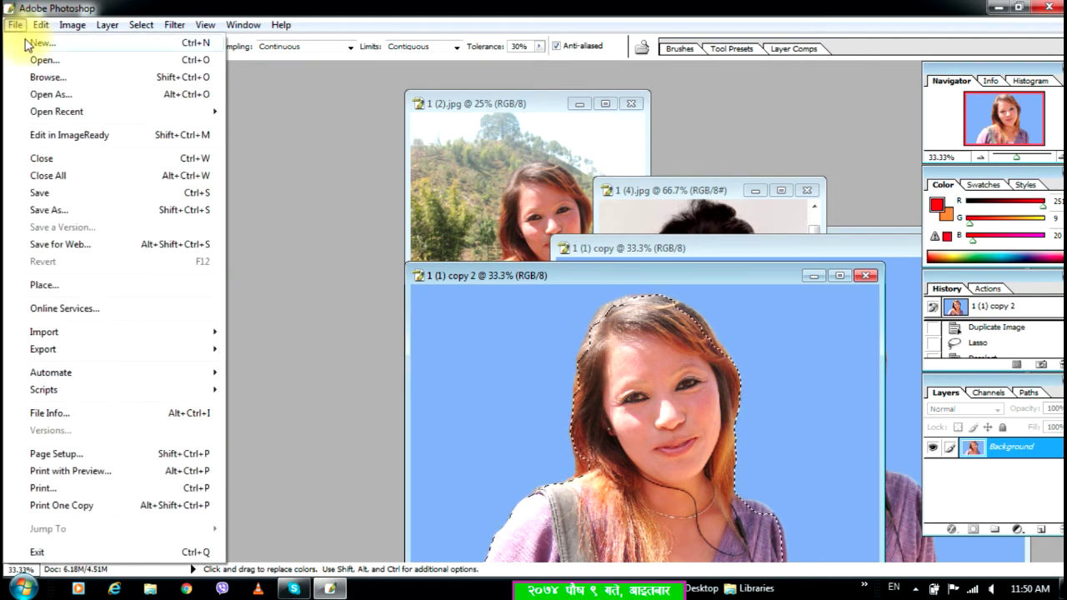
left_click(42, 59)
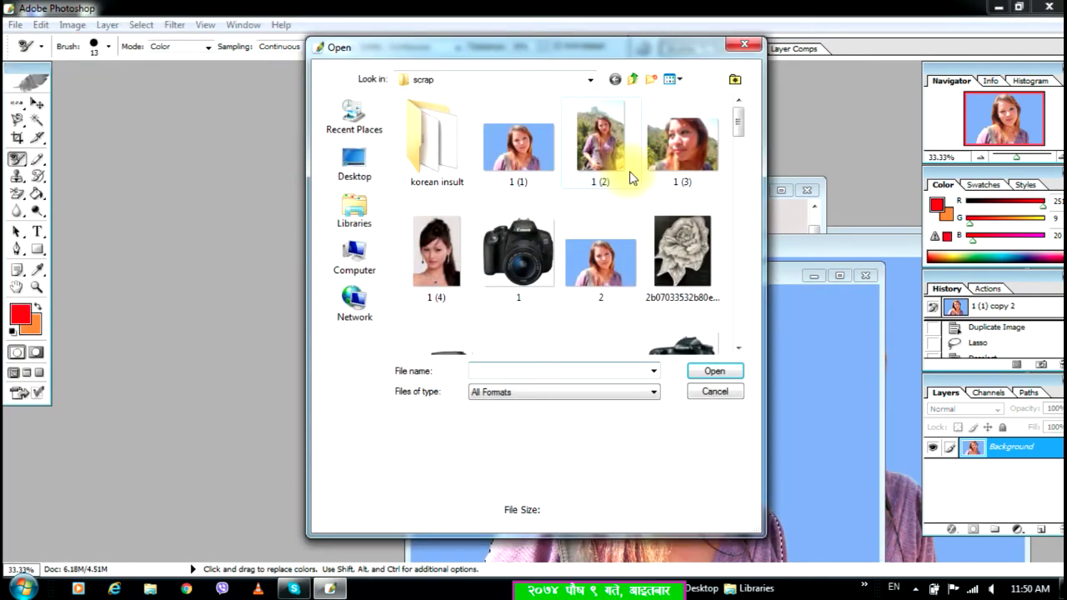
double_click(678, 162)
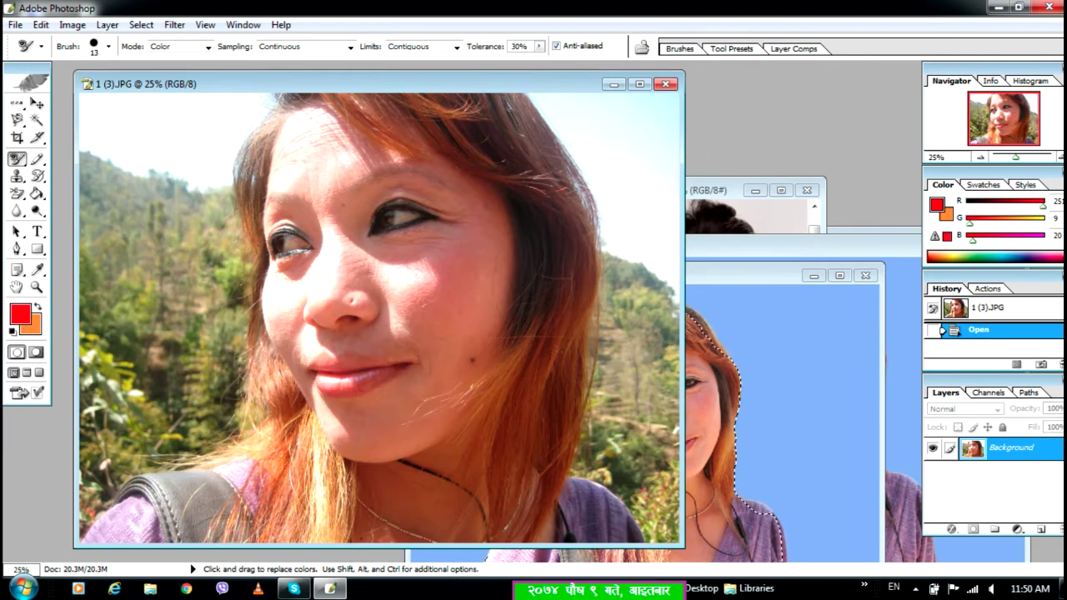
key("ctrl+plus")
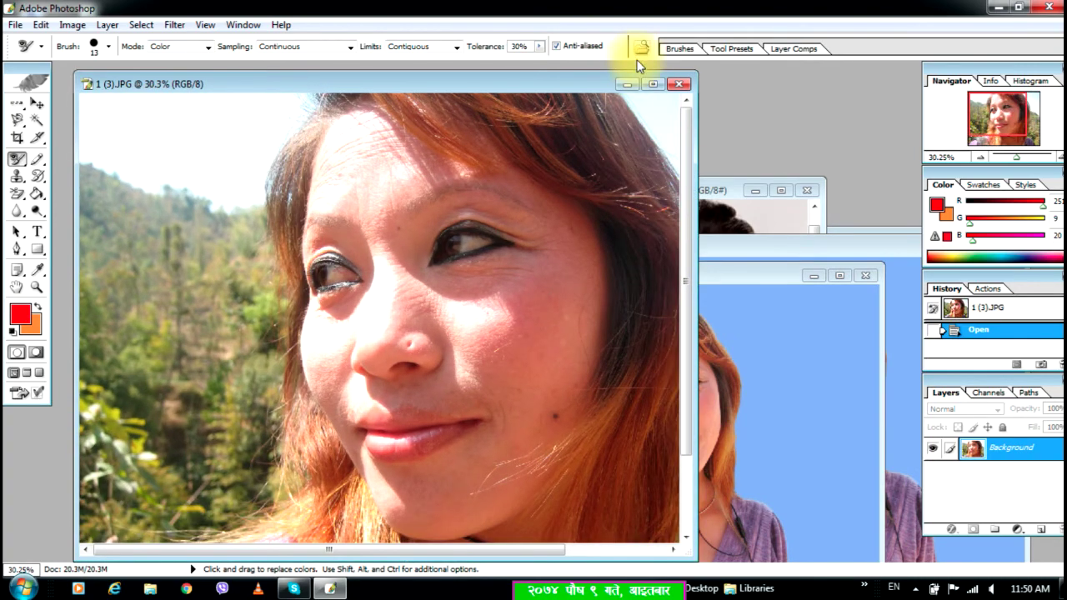
left_click(653, 83)
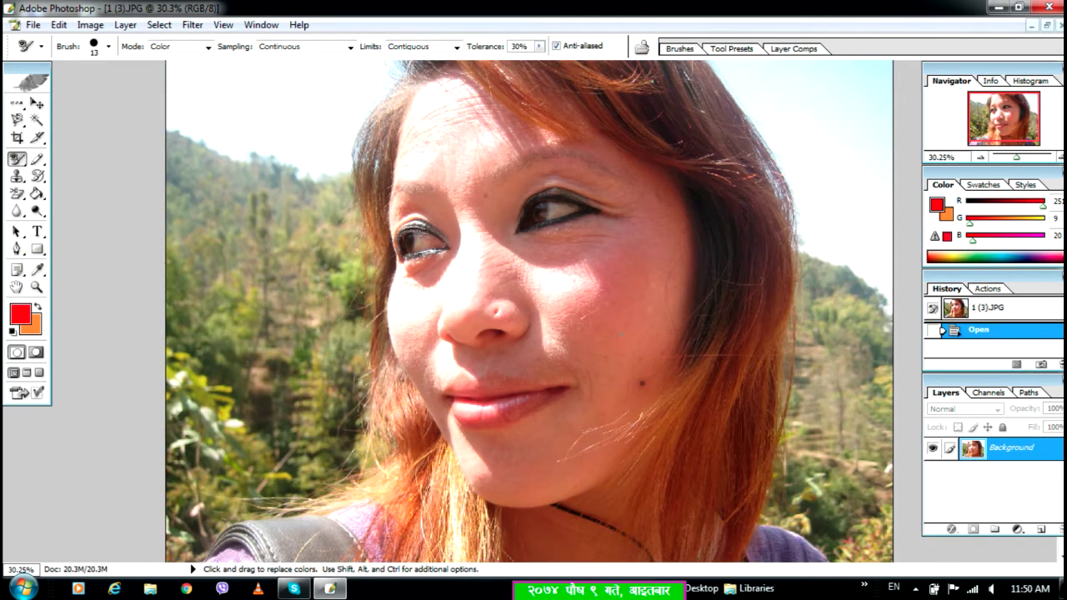
Switch to the Healing Brush and set its diameter to 60 px for retouching the mole on the cheek
scroll(530, 312, "down", 2)
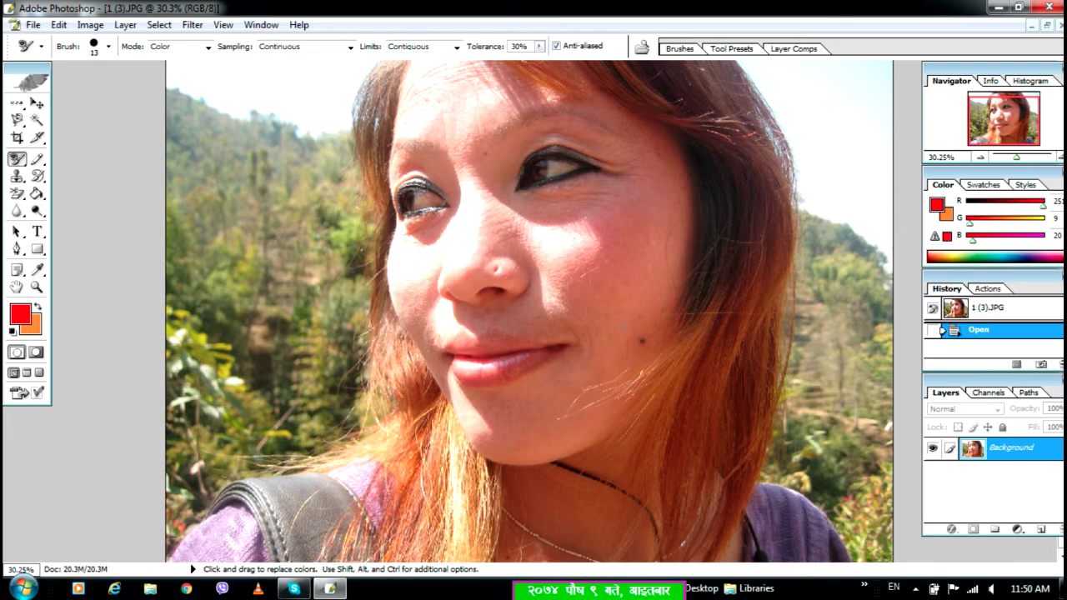
key("z")
left_click(642, 352)
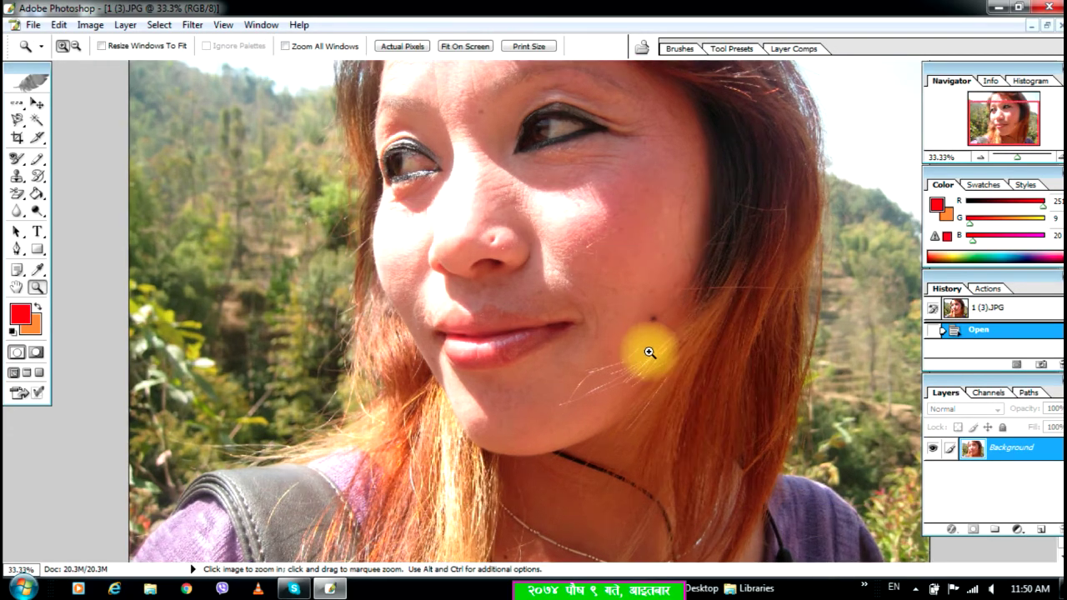
left_click(641, 352)
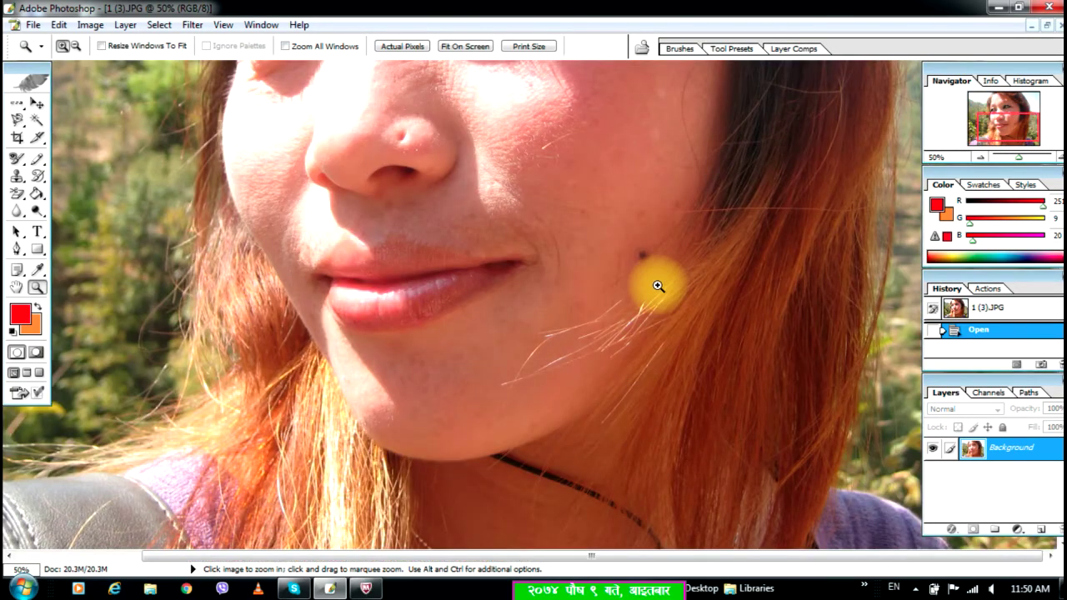
scroll(519, 245, "up", 1)
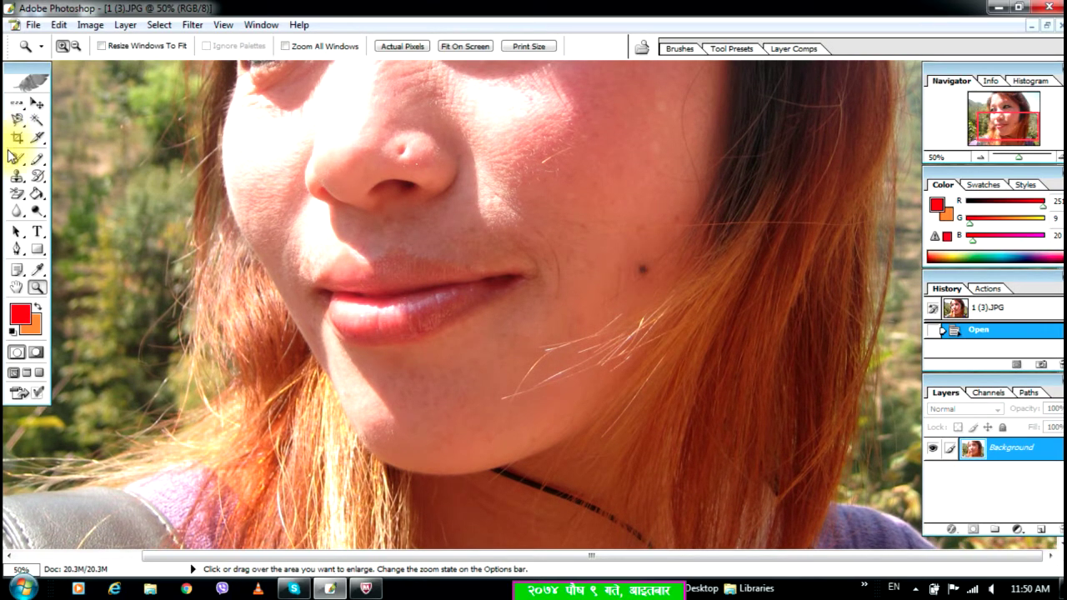
left_click_drag(15, 167, 34, 158)
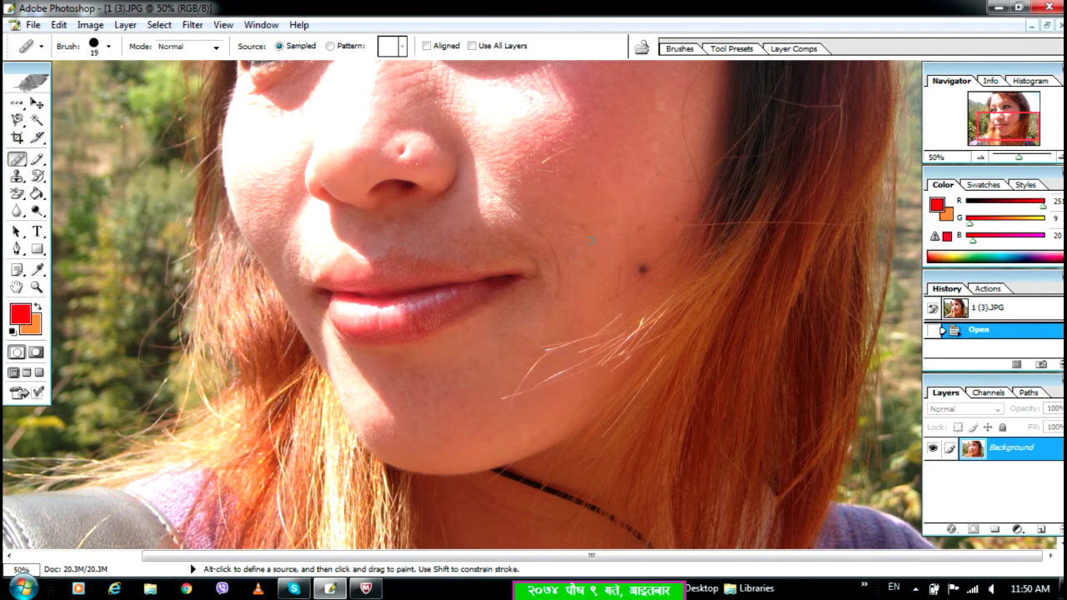
left_click(600, 259, "alt")
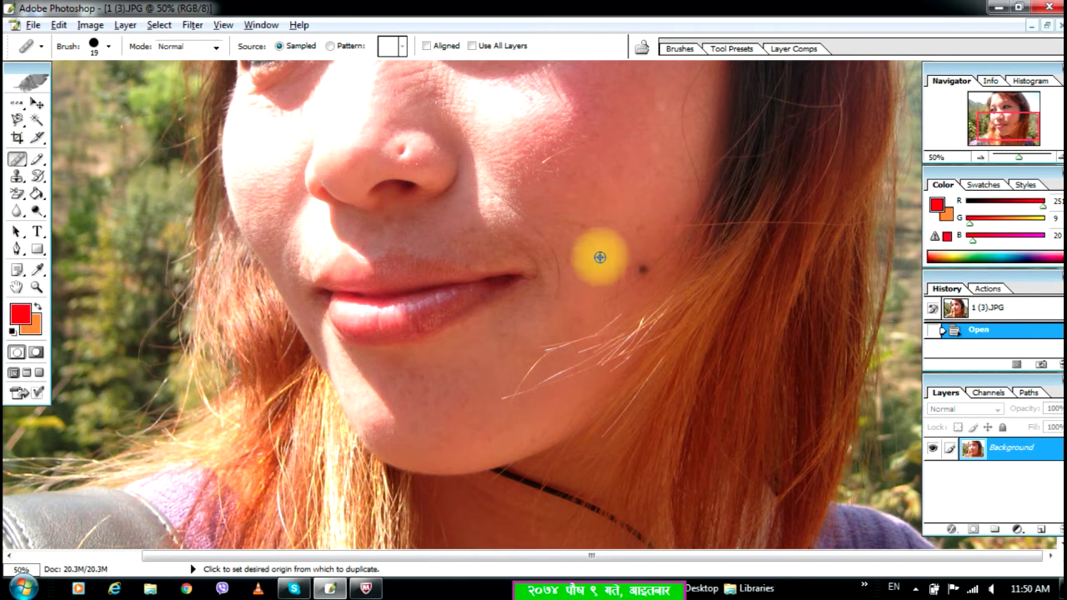
left_click(108, 46)
left_click_drag(22, 87, 72, 98)
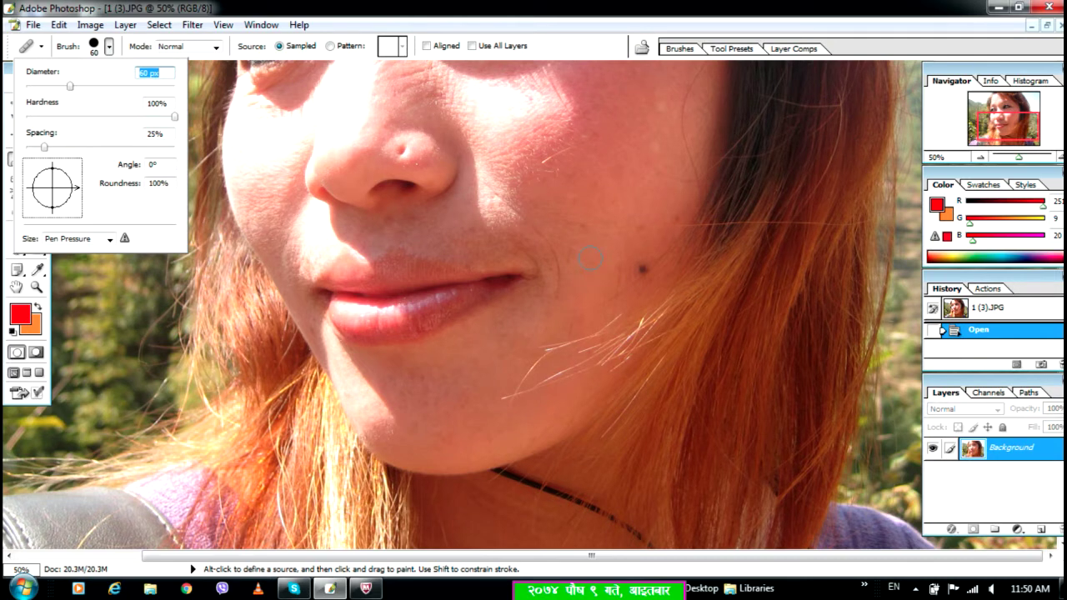
Try healing the cheek mole with skin sampled beside it, and undo that healing stroke
left_click(601, 265, "alt")
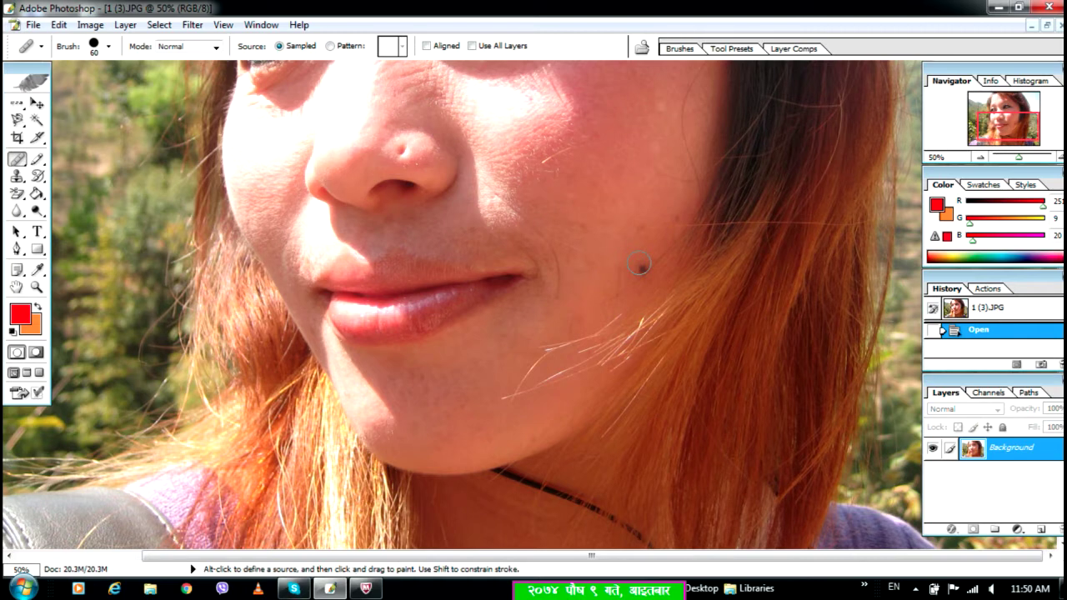
left_click(583, 269)
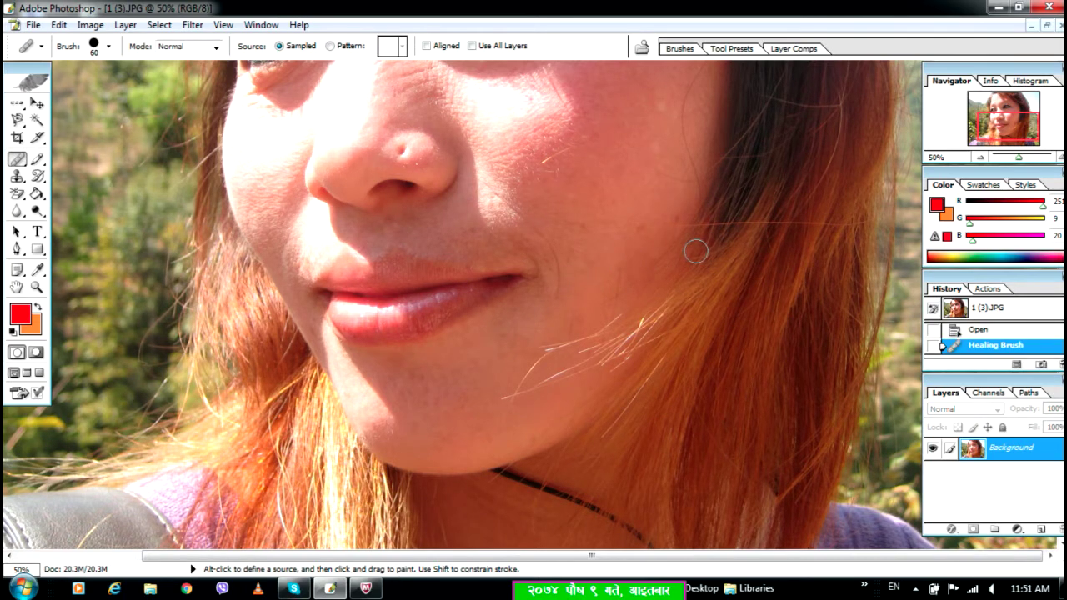
scroll(602, 238, "up", 2)
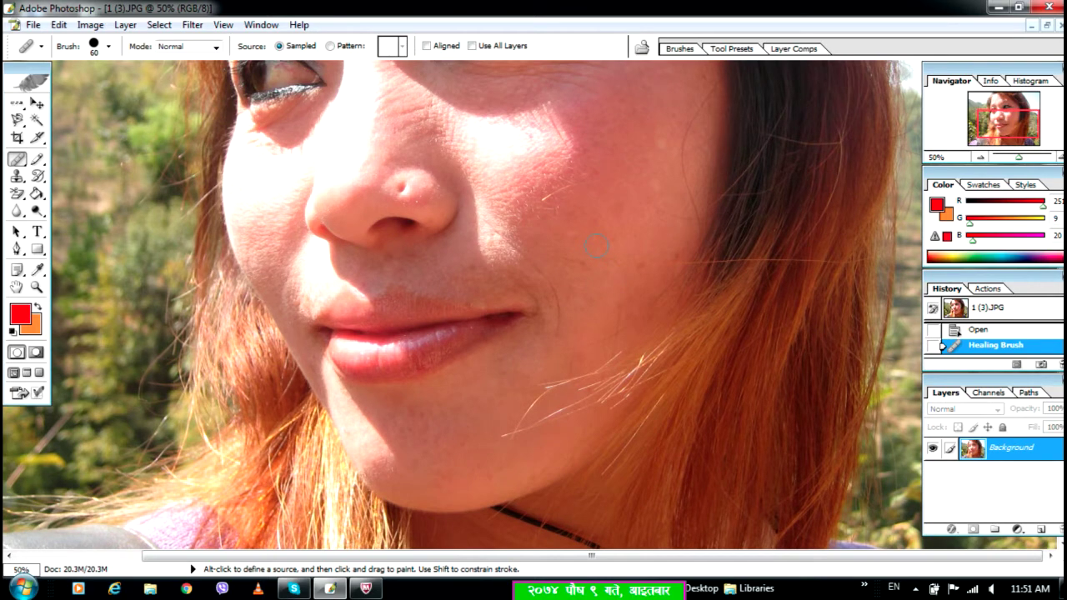
key("ctrl+z")
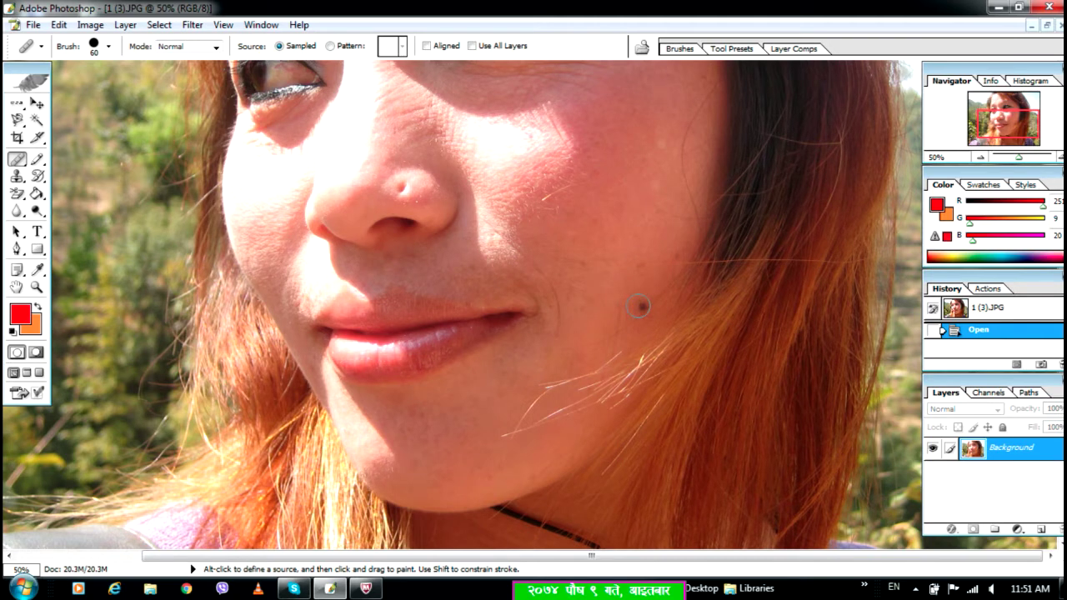
Heal the cheek mole with skin sampled above it, and the small spot between the eyebrows with skin sampled beside it
left_click(626, 233, "alt")
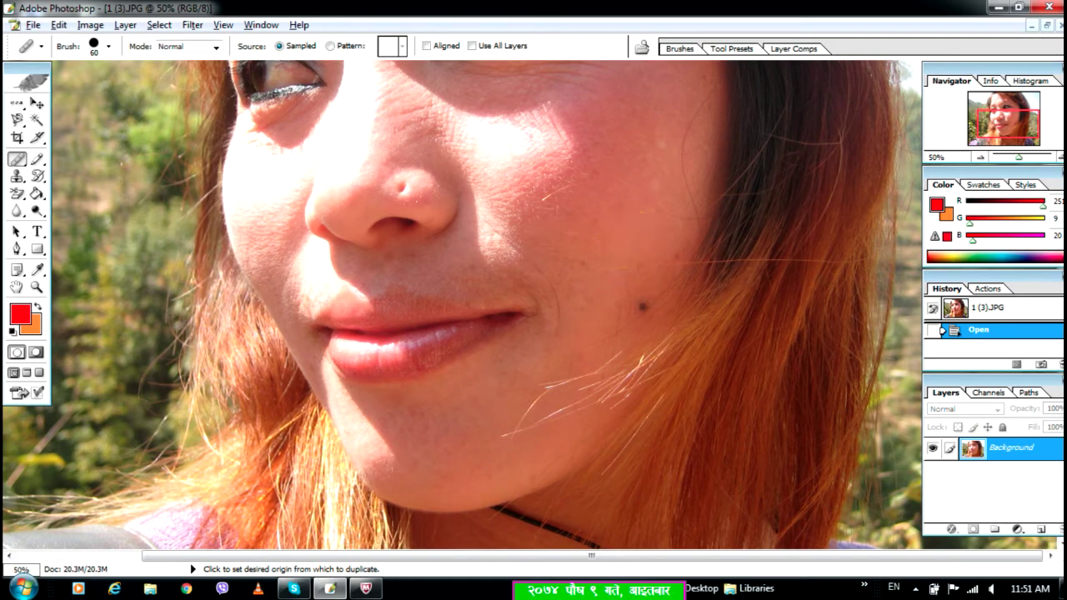
left_click(642, 304)
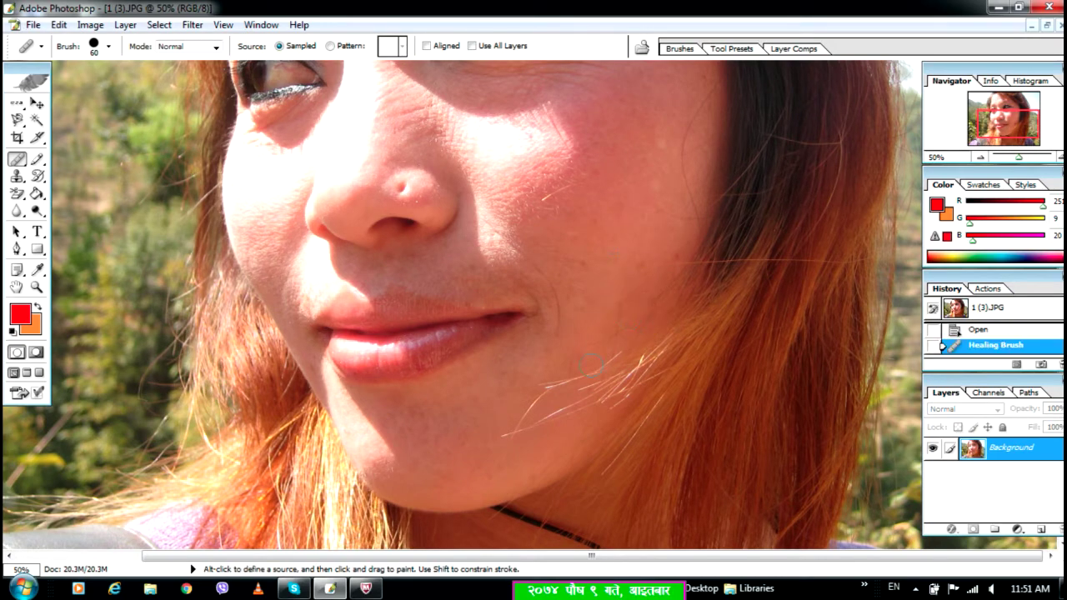
left_click_drag(564, 330, 454, 213)
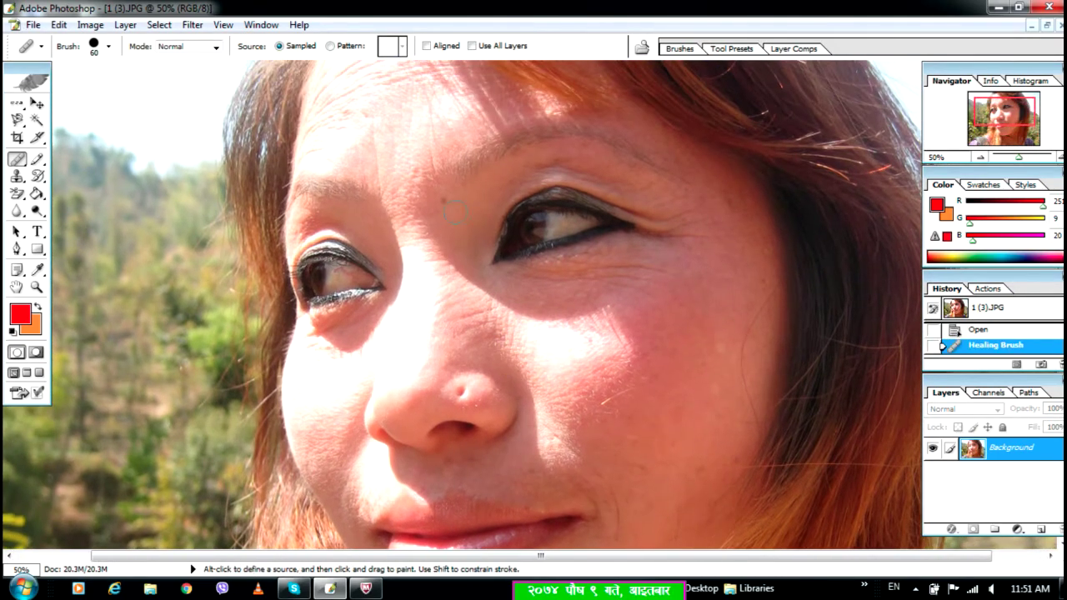
left_click(416, 195, "alt")
left_click(442, 200)
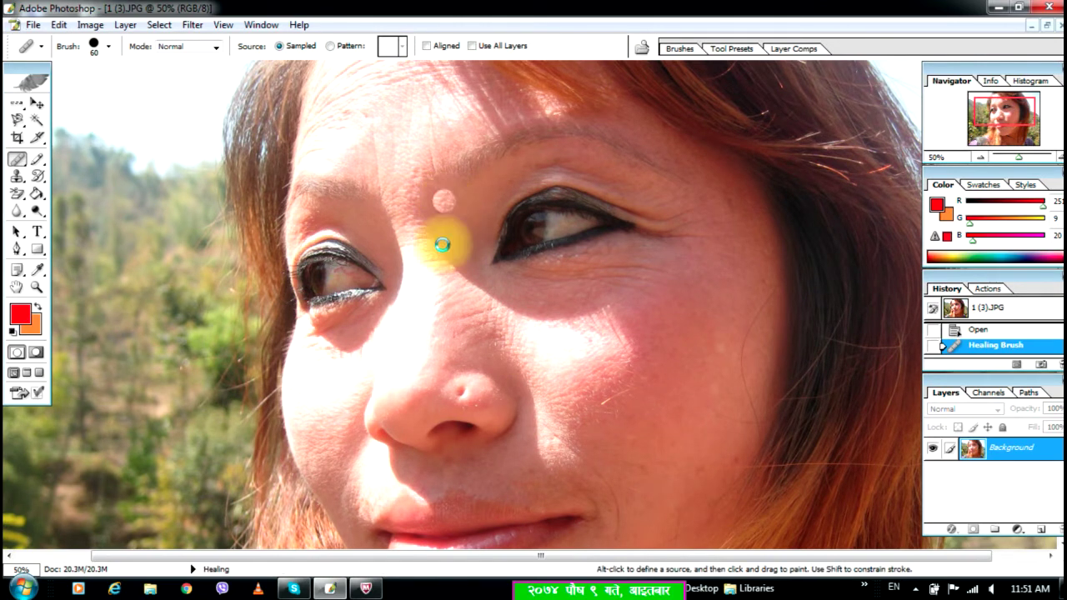
Keep the Healing Brush mode at Normal and heal the nose stud with skin sampled beside it
scroll(508, 307, "down", 1)
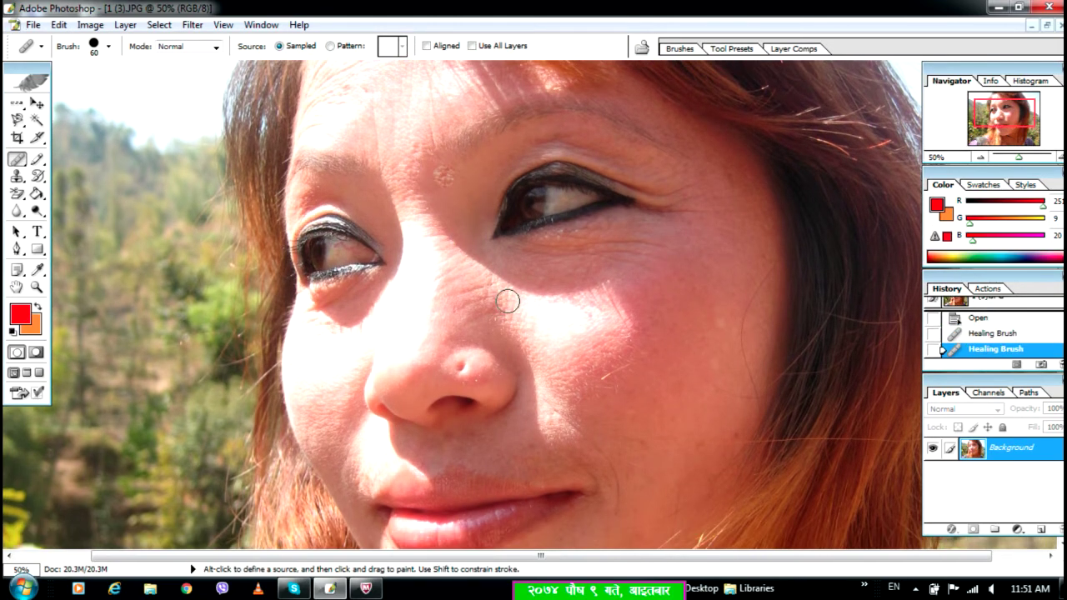
scroll(512, 301, "up", 1)
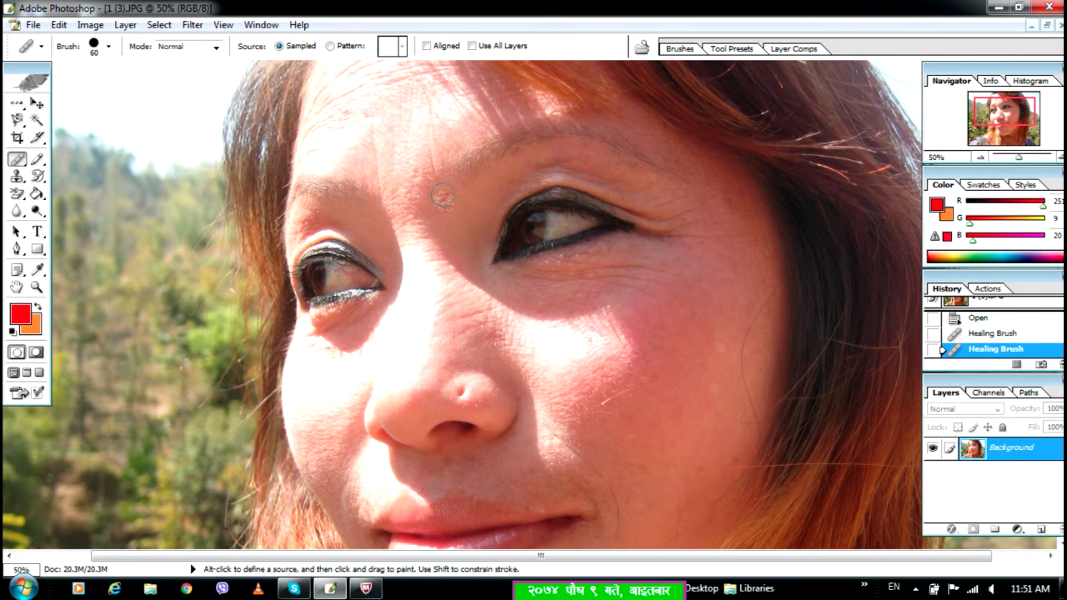
scroll(455, 222, "down", 1)
left_click(211, 47)
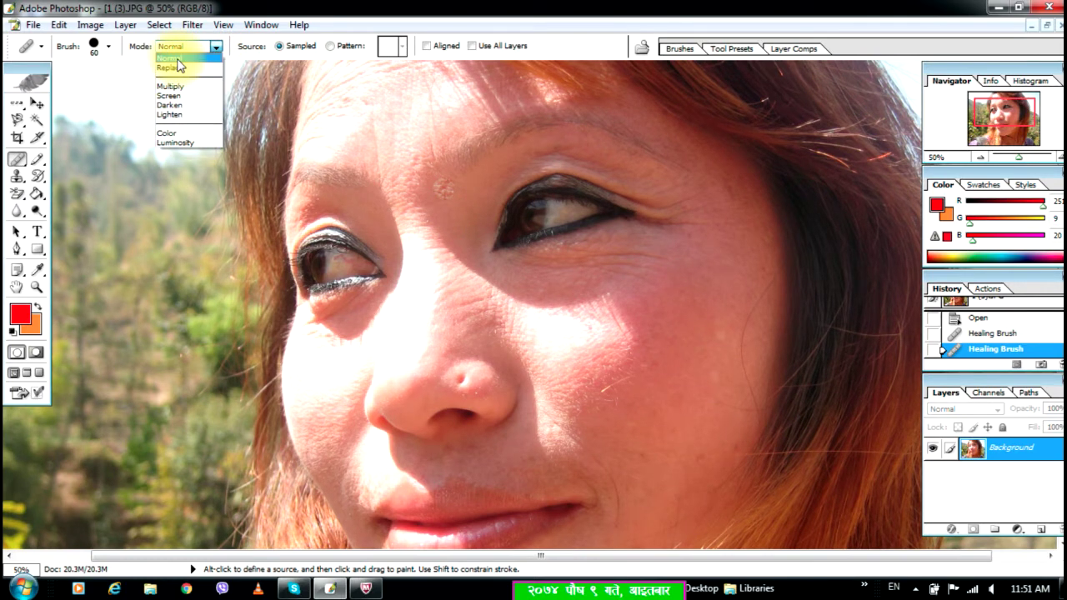
left_click(177, 58)
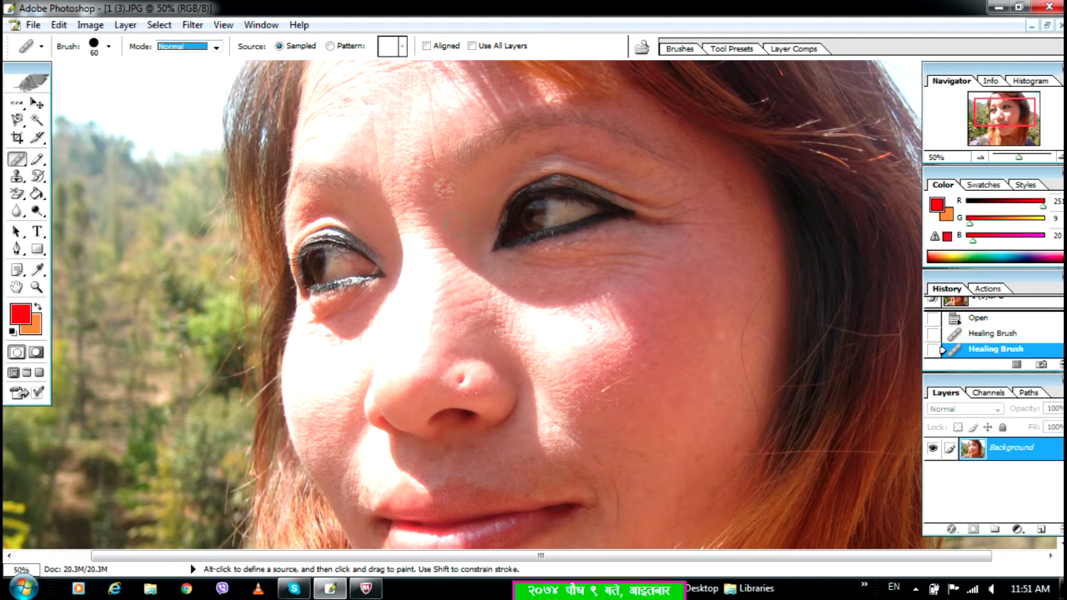
right_click(19, 164)
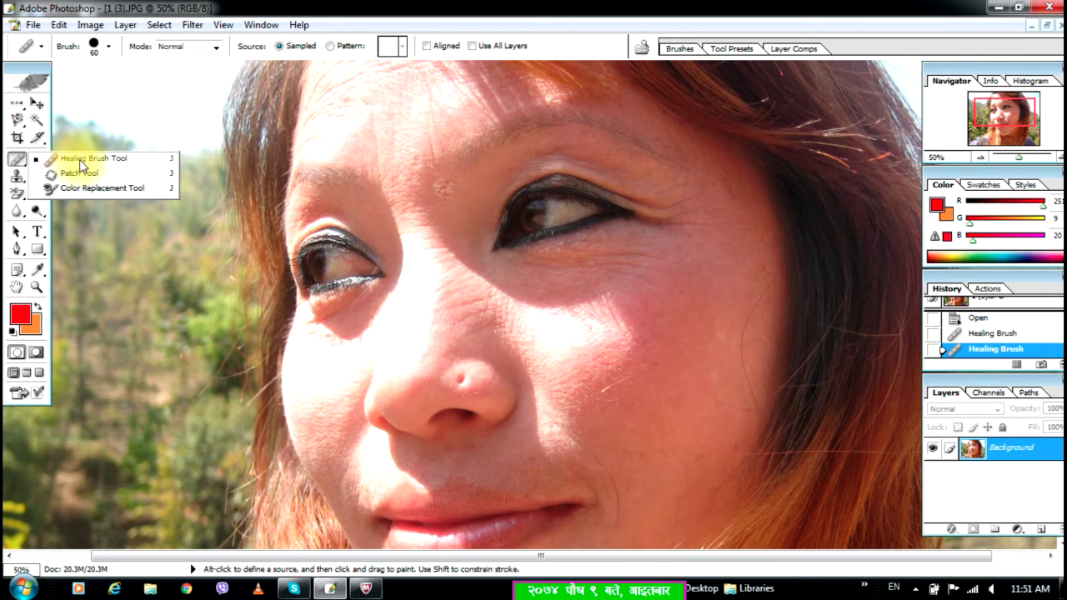
scroll(467, 342, "down", 2)
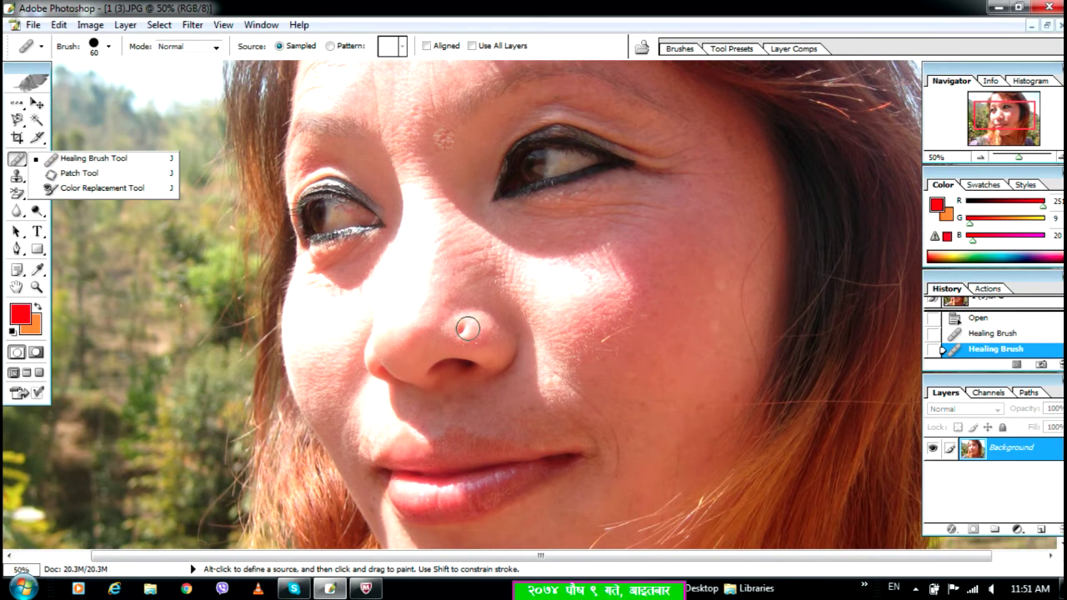
left_click(481, 333, "alt")
left_click(462, 329)
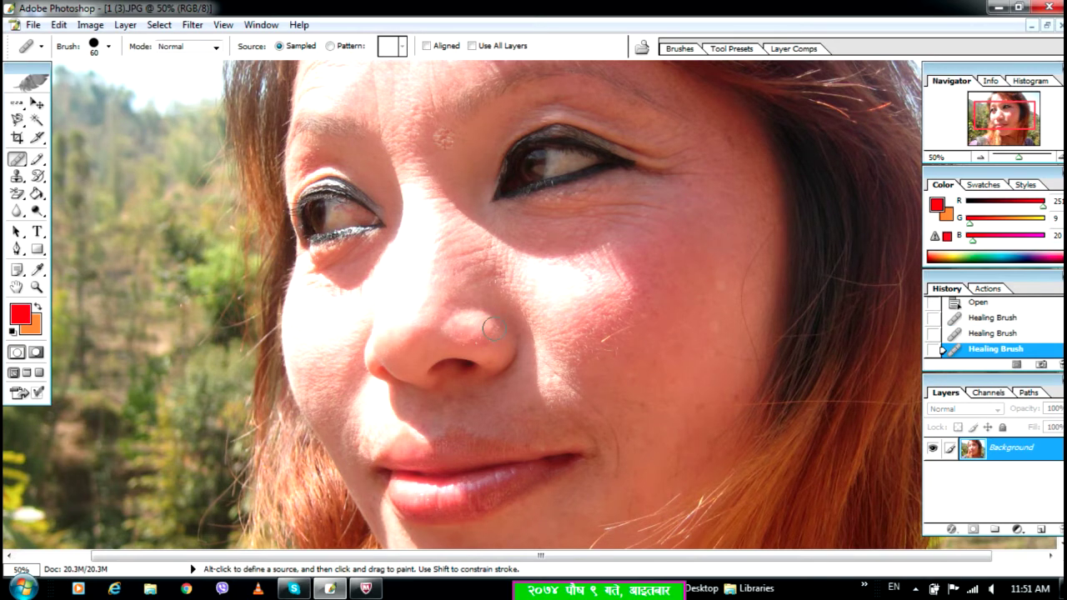
Undo all healing strokes on the face, back to the photo as opened
scroll(491, 331, "down", 1)
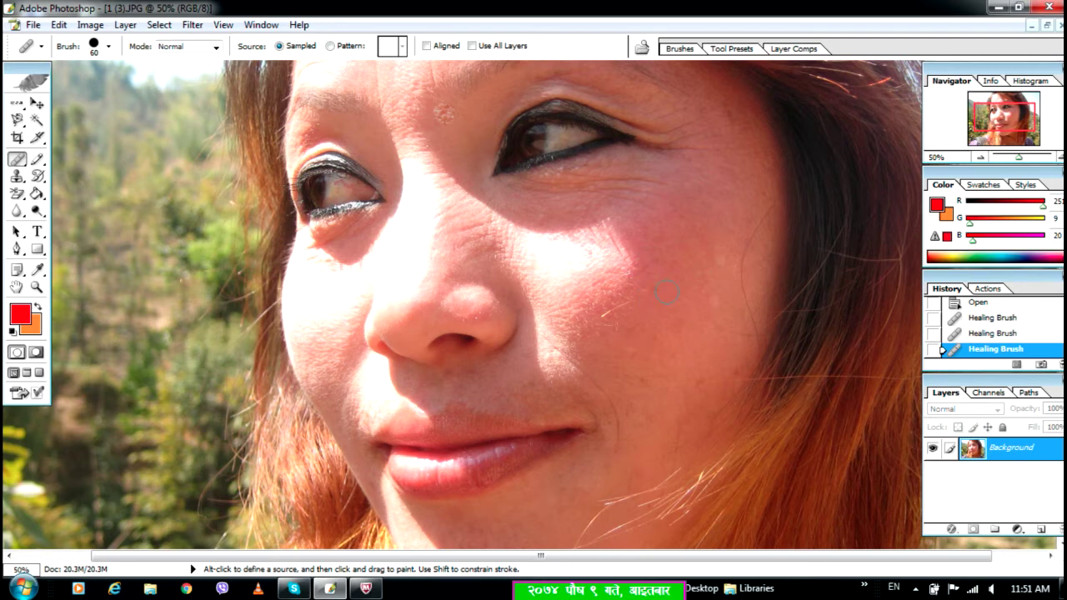
scroll(471, 296, "down", 1)
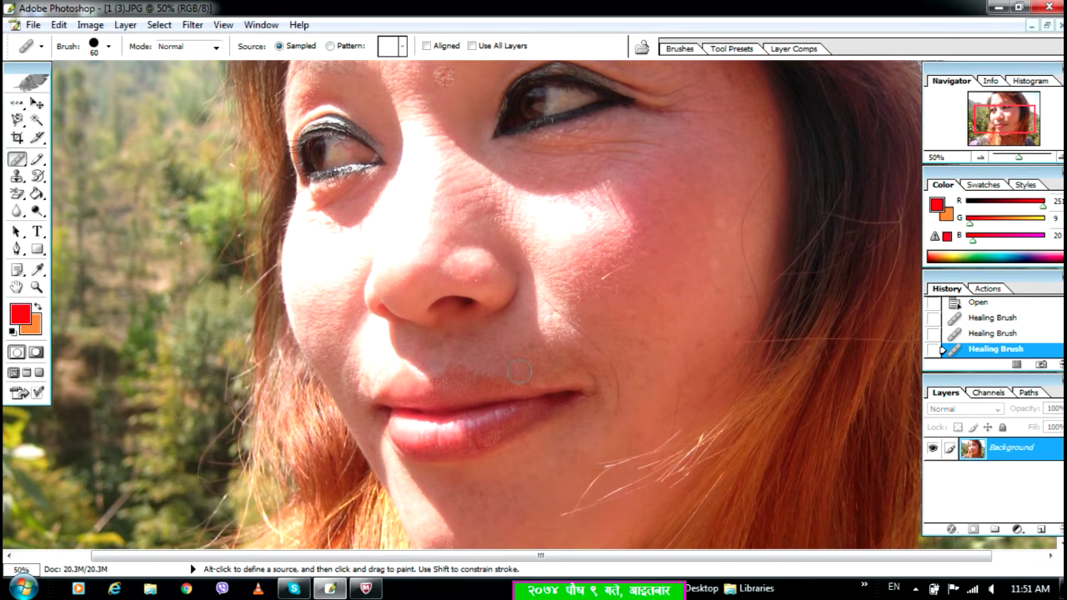
scroll(592, 380, "up", 1)
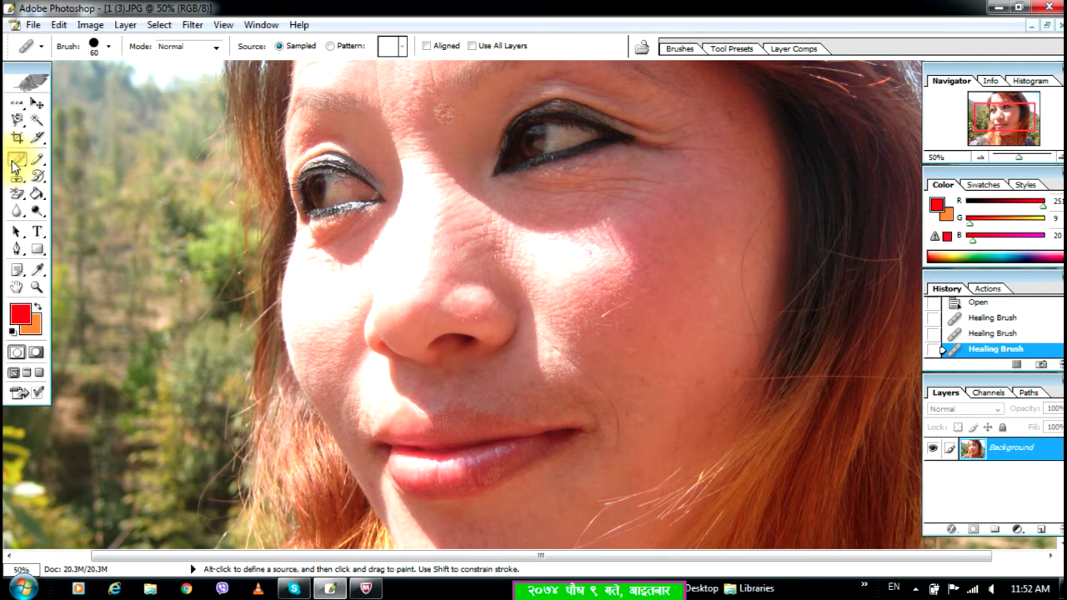
key("ctrl+alt+z")
key("ctrl+alt+z")
key("ctrl+alt+z")
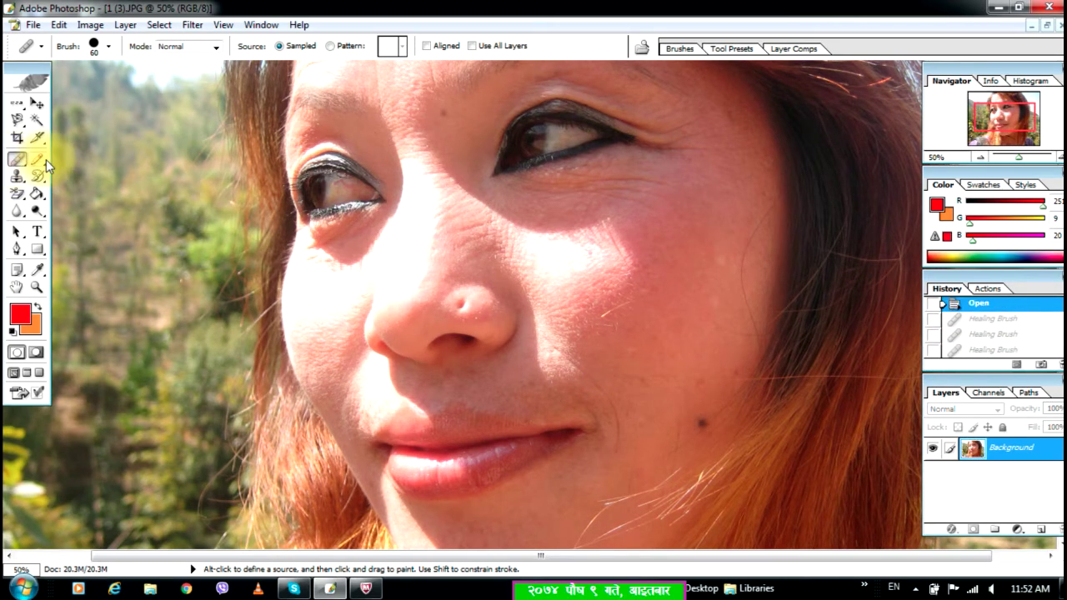
Switch to the Patch tool, outline the cheek mole, and patch it with clean skin from above it
mouse_move(17, 160)
left_mouse_down()
mouse_move(73, 165)
mouse_move(70, 185)
mouse_move(71, 174)
left_mouse_up()
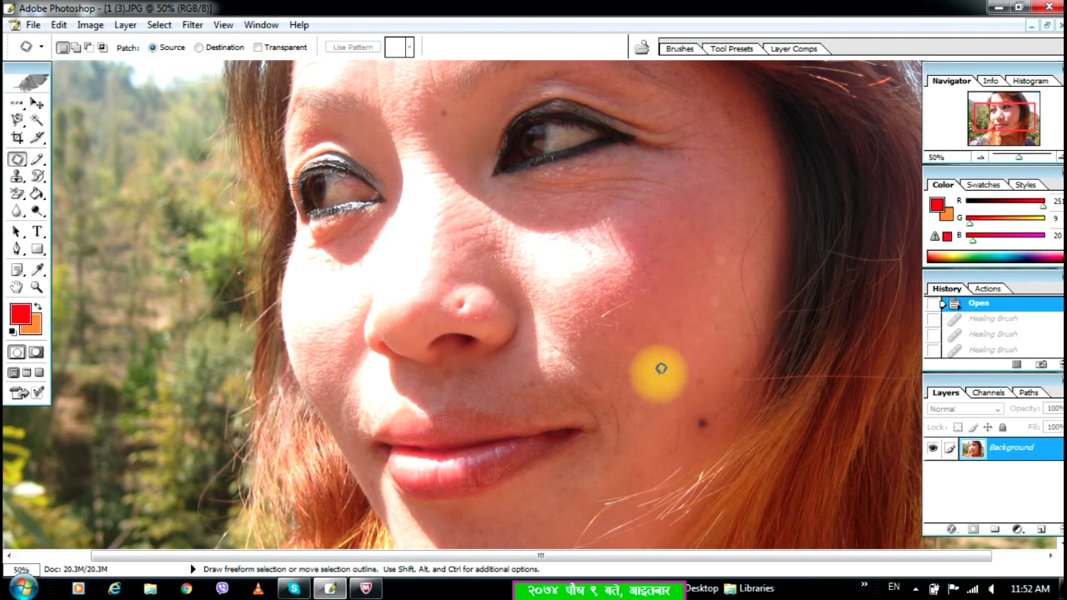
mouse_move(700, 400)
left_mouse_down()
mouse_move(723, 427)
mouse_move(695, 436)
mouse_move(664, 406)
mouse_move(707, 387)
mouse_move(717, 415)
mouse_move(674, 417)
mouse_move(631, 364)
mouse_move(654, 353)
left_mouse_up()
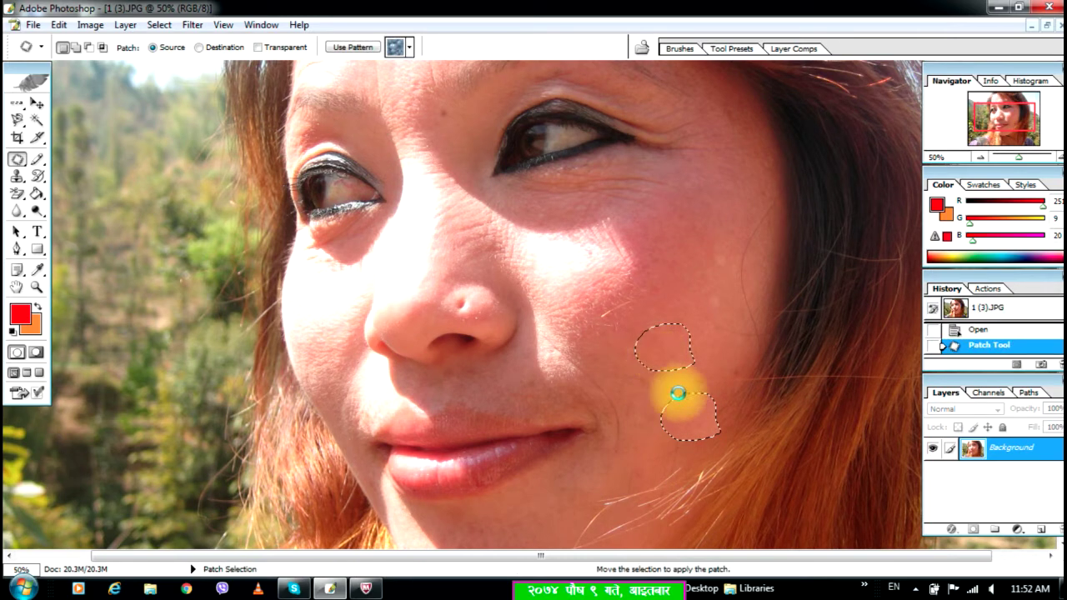
left_click(669, 459)
Patch the nose stud and the spot between the eyebrows with nearby skin, clearing the selection after each
mouse_move(470, 281)
left_mouse_down()
mouse_move(461, 311)
mouse_move(474, 297)
mouse_move(468, 285)
mouse_move(488, 298)
left_mouse_up()
key("ctrl+d")
mouse_move(447, 102)
left_mouse_down()
mouse_move(437, 131)
mouse_move(457, 172)
left_mouse_up()
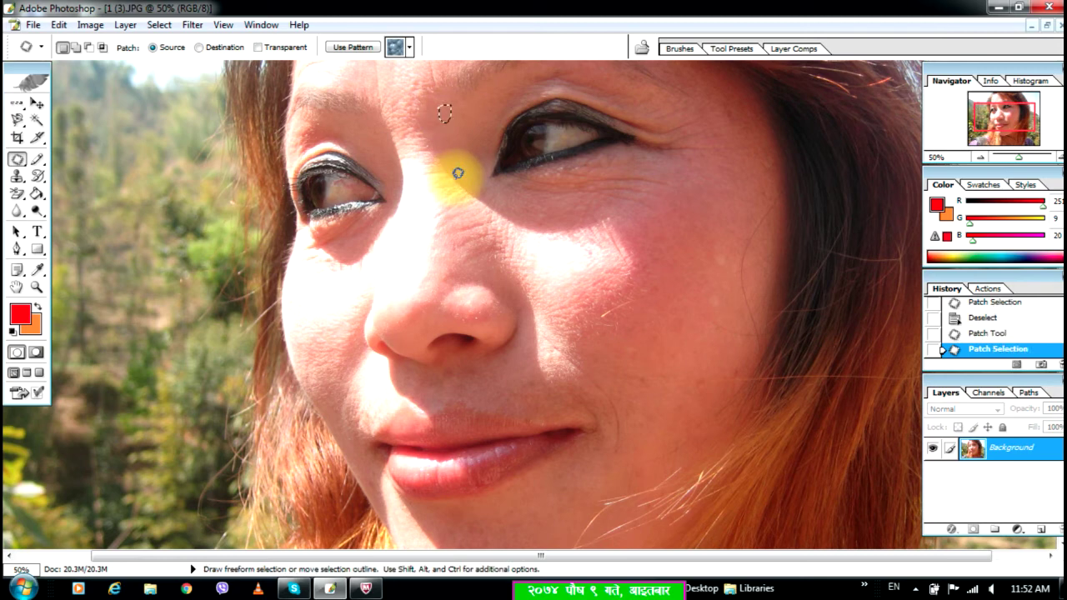
key("ctrl+d")
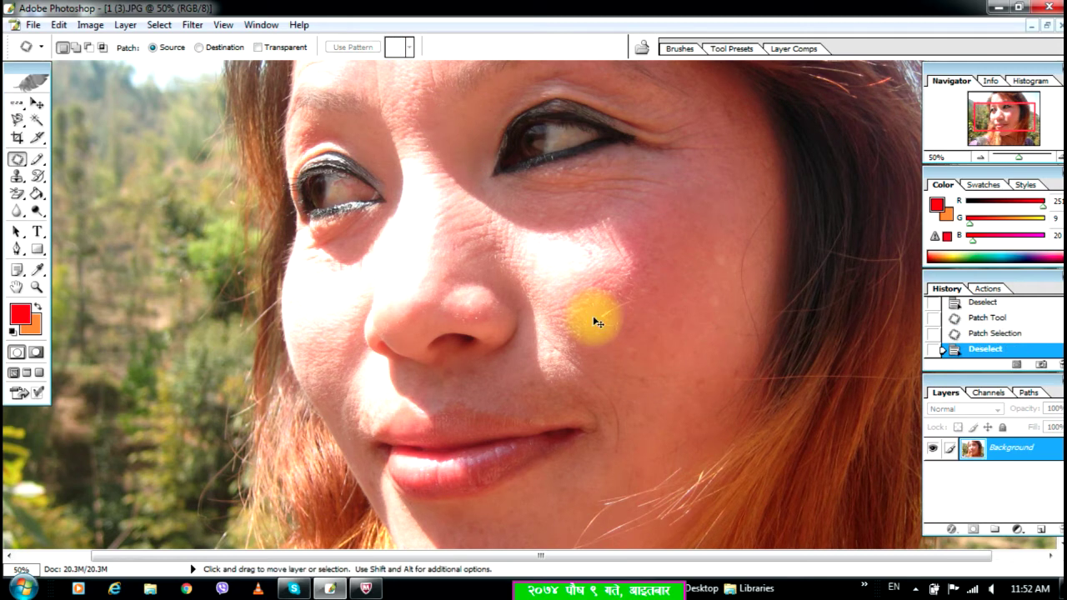
Undo the patch edits back to the first outline around the cheek mole
key("ctrl+alt+z")
key("ctrl+alt+z")
key("ctrl+alt+z")
key("ctrl+alt+z")
key("ctrl+alt+z")
key("ctrl+alt+z")
key("ctrl+alt+z")
key("ctrl+alt+z")
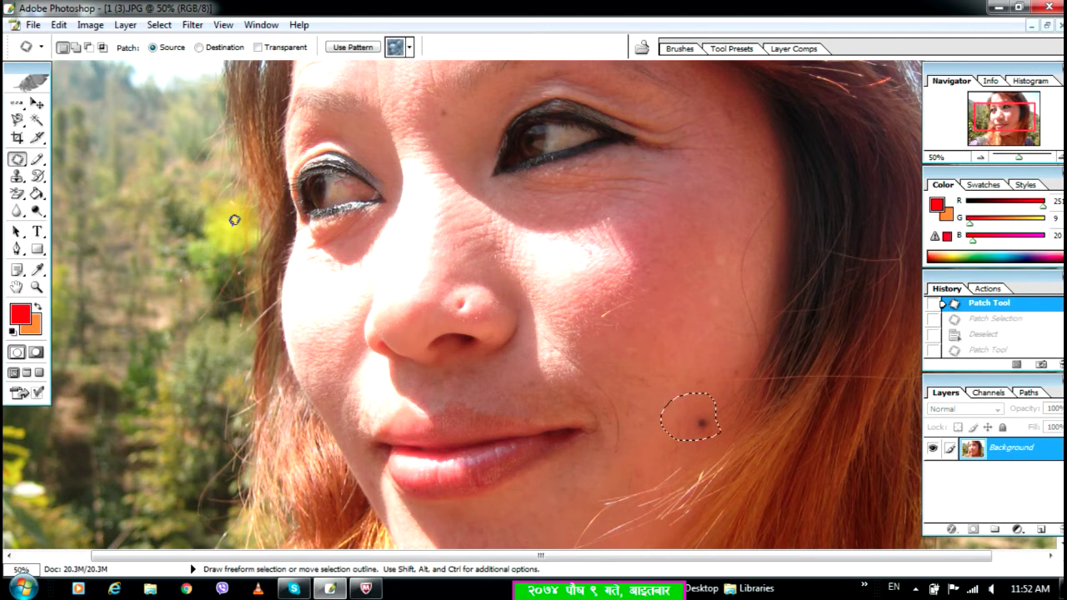
Switch to the Color Replacement tool and sample several facial skin tones, ending with the light pink on the nose as foreground color
left_click(17, 158)
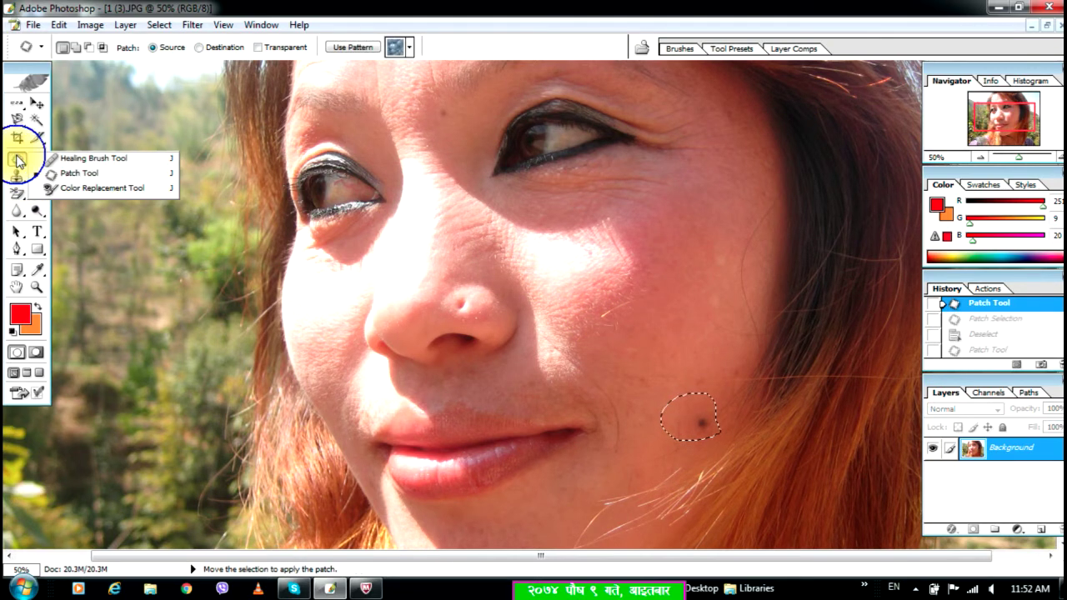
left_click(59, 188)
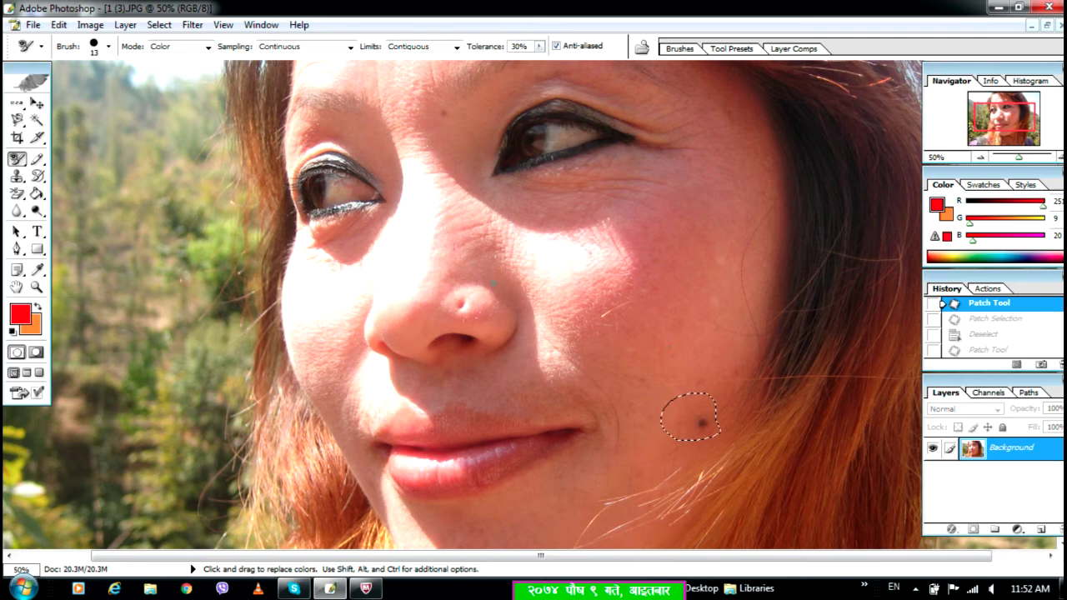
left_click(642, 274, "alt")
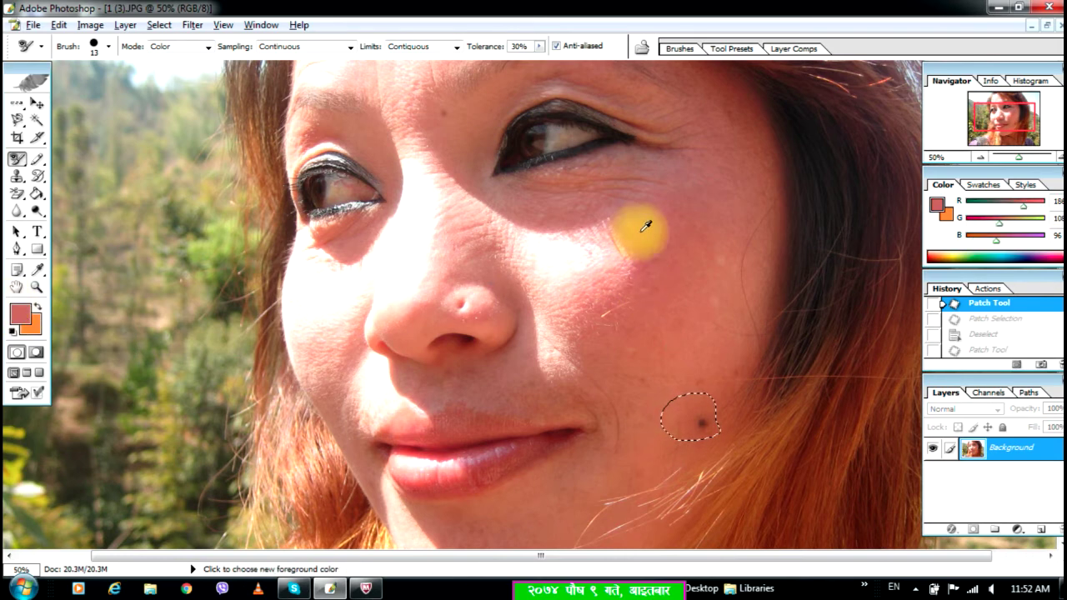
left_click(506, 194, "alt")
left_click(464, 139, "alt")
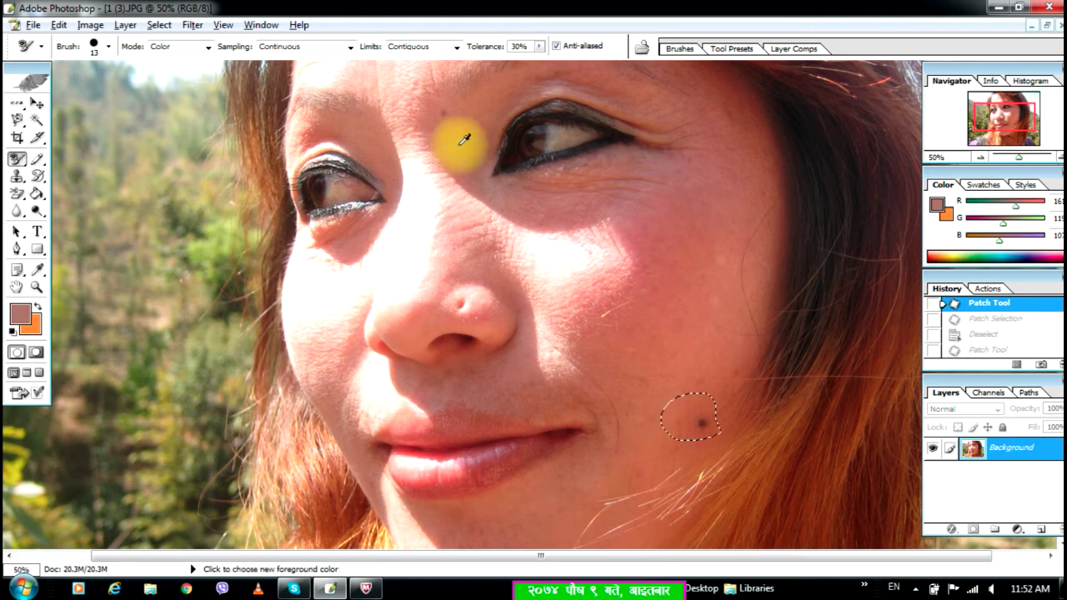
left_click(698, 226, "alt")
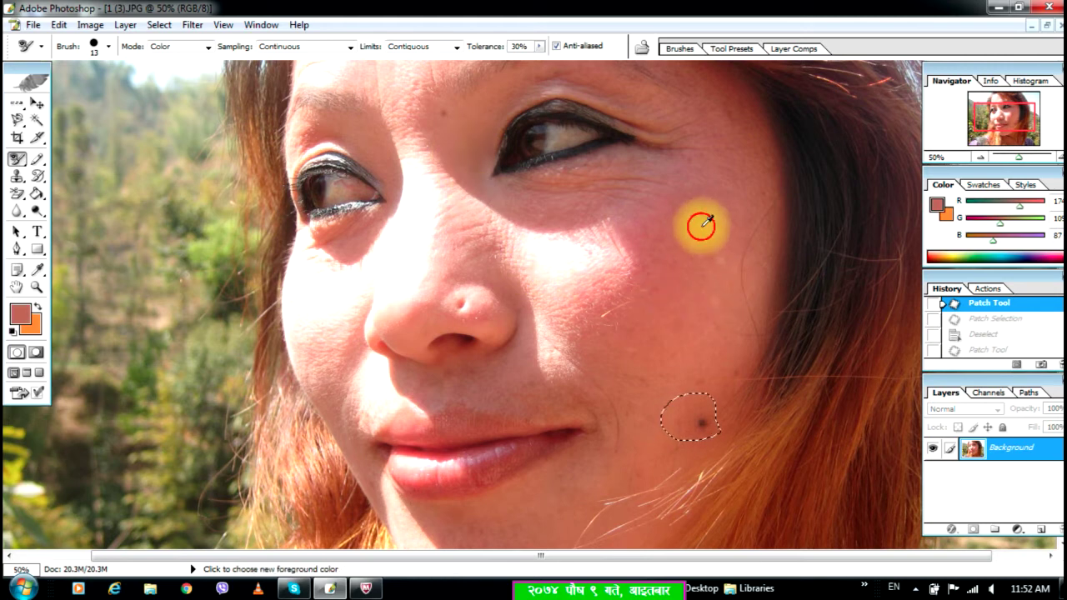
left_click(418, 299, "alt")
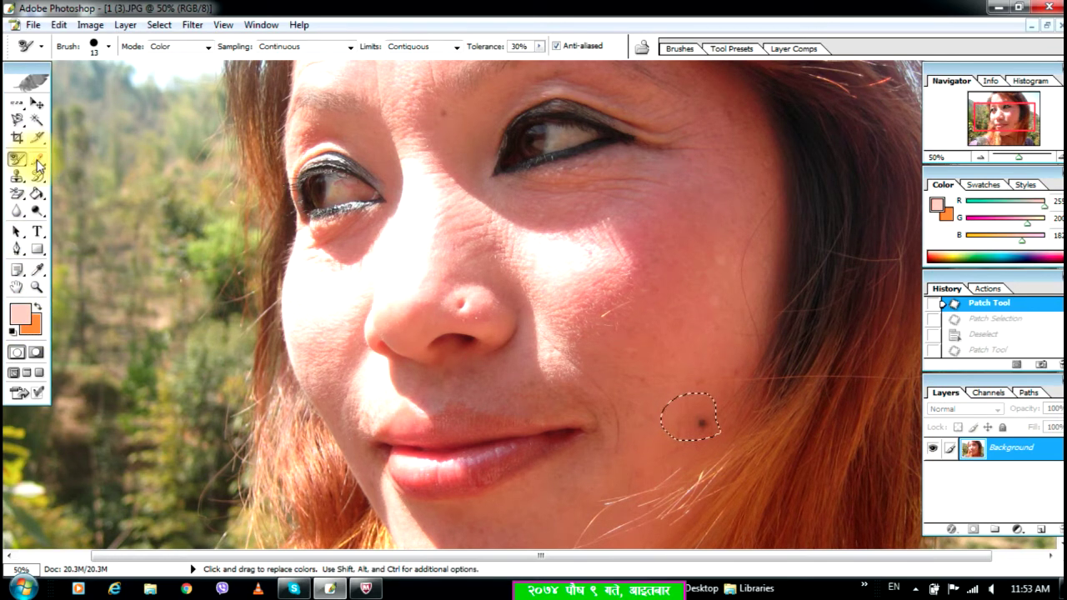
Switch to the Brush tool and try a few dabs of the sampled skin color on the photo
left_click_drag(39, 164, 79, 156)
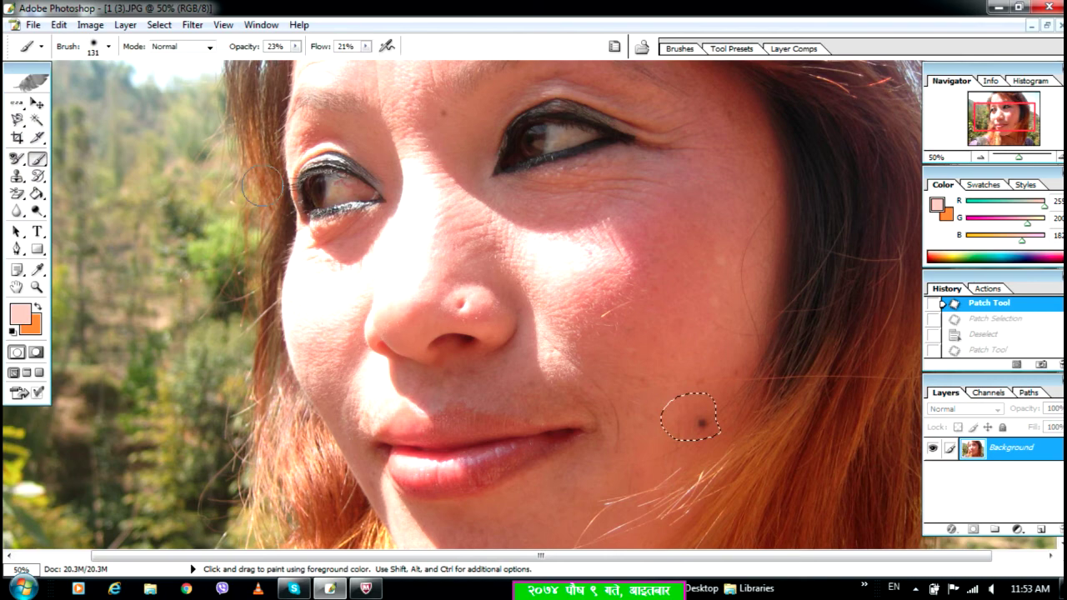
left_click(703, 424)
left_click(703, 424)
left_click(703, 424)
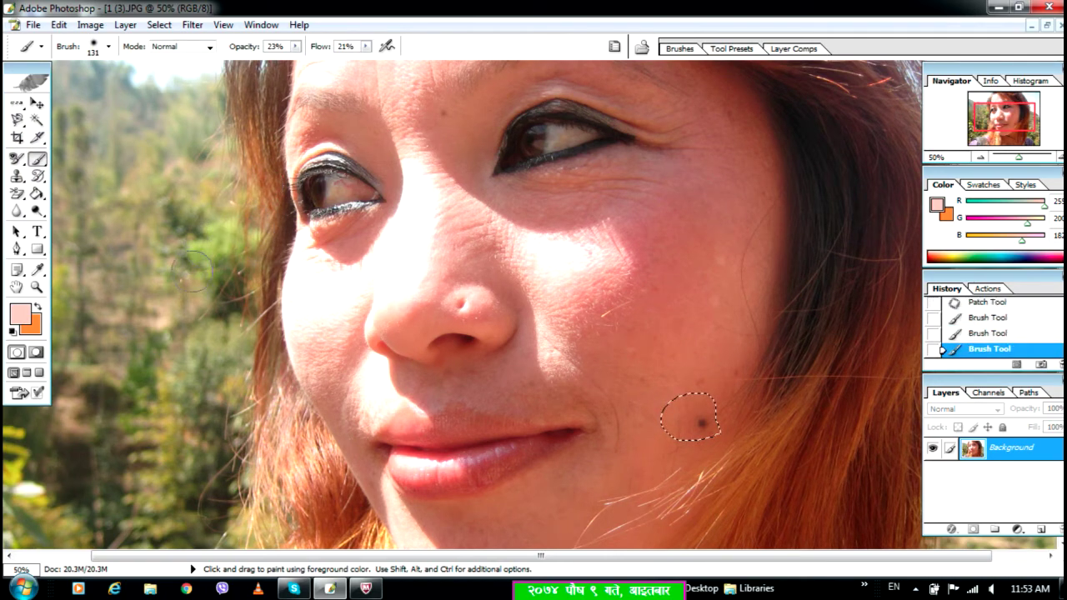
Restore the photo's document window from its maximized state and zoom out to 25%
left_click(1047, 27)
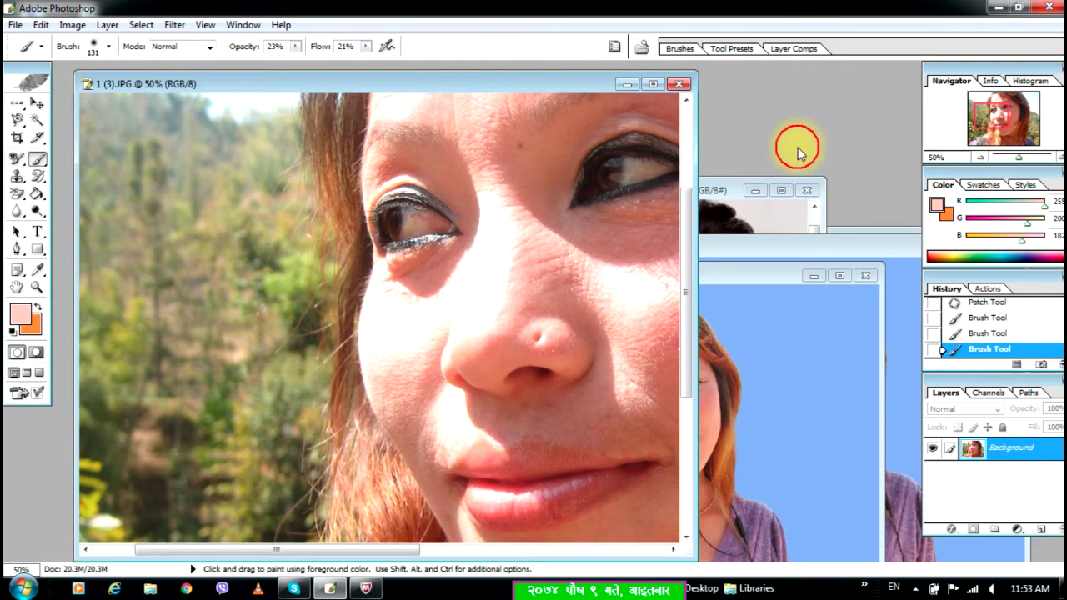
scroll(451, 294, "down", 1)
key("z")
left_click(448, 292, "alt")
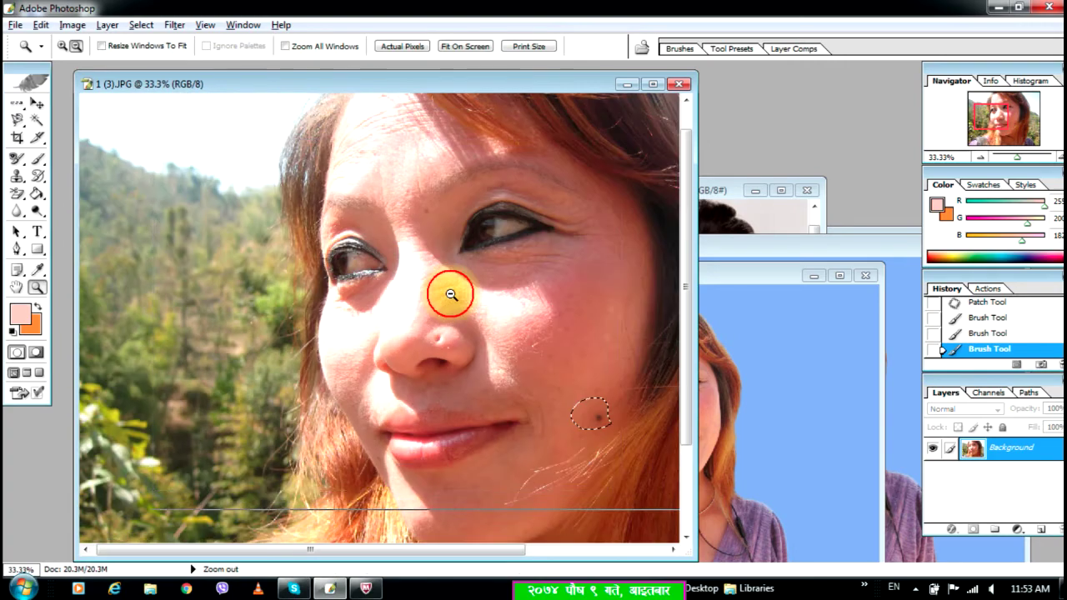
left_click(449, 292, "alt")
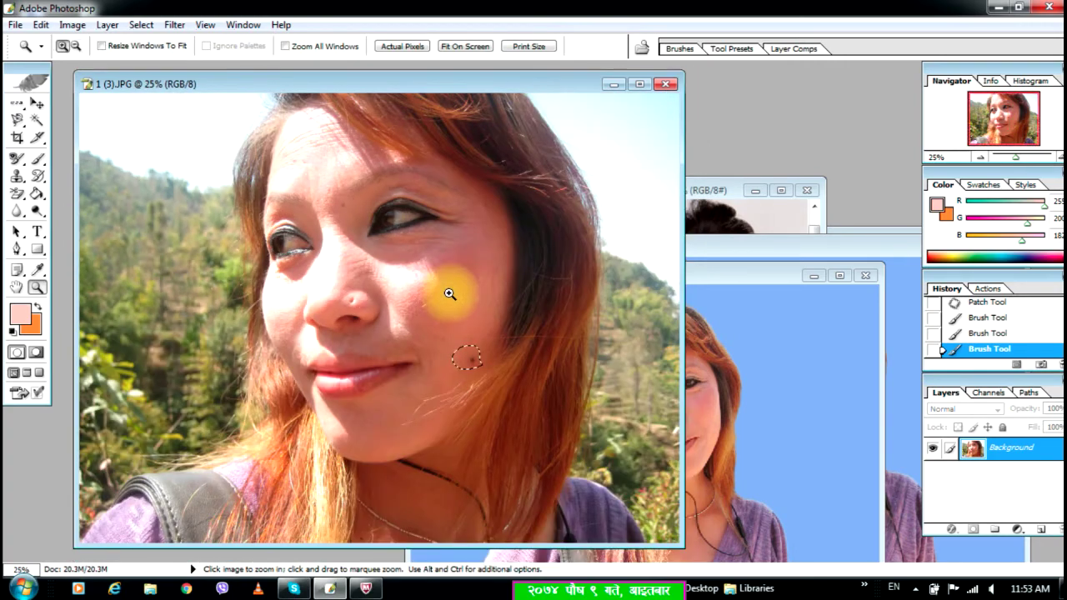
Try another stroke with the Brush tool, and set its opacity and flow to 100%
left_click(37, 159)
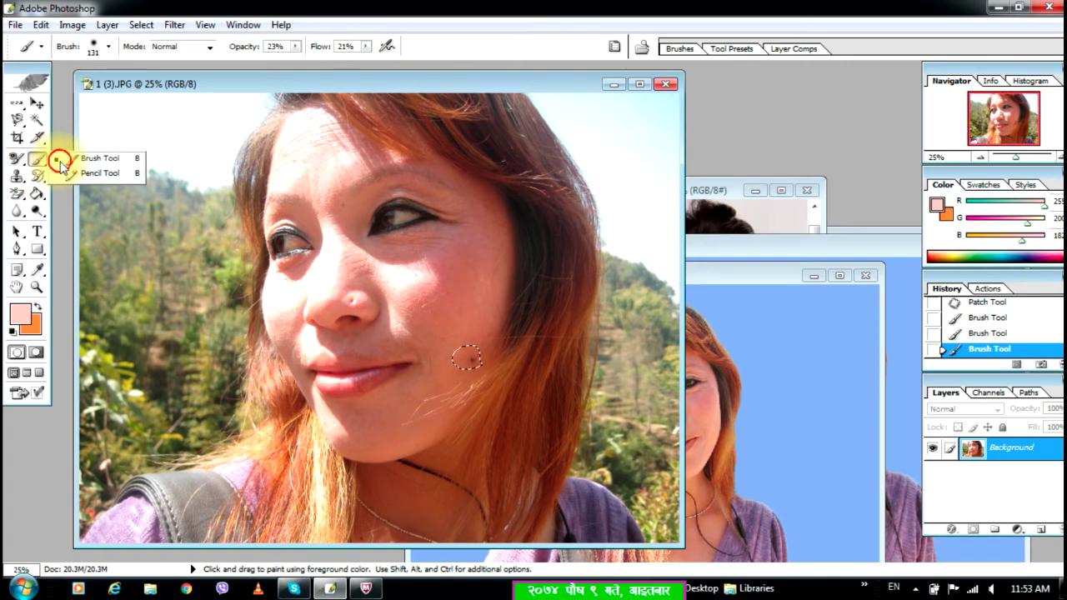
left_click(467, 359)
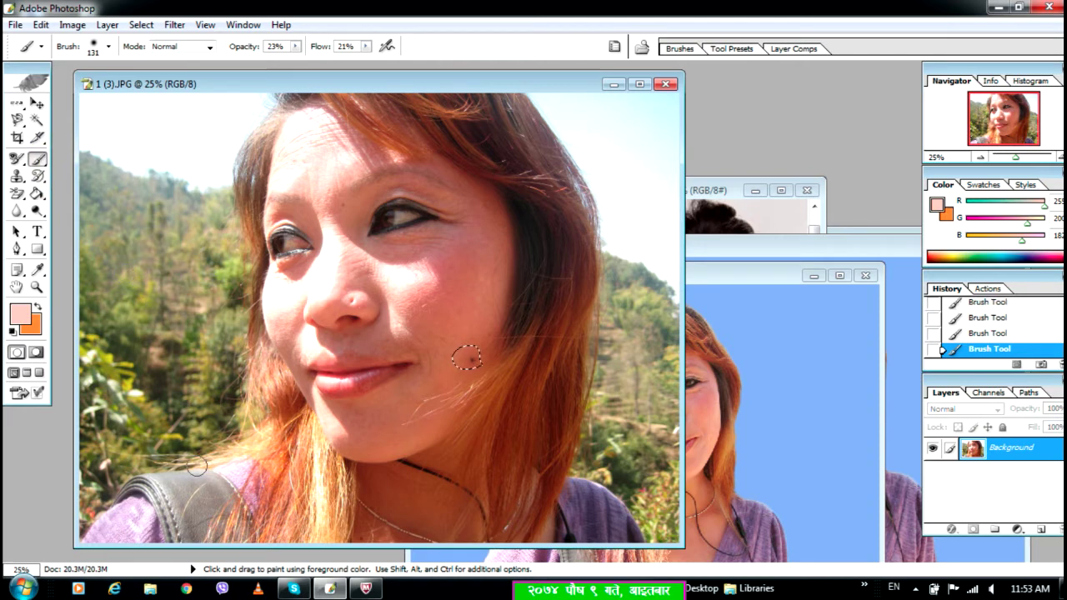
mouse_move(294, 47)
left_mouse_down()
mouse_move(317, 64)
mouse_move(367, 57)
mouse_move(400, 72)
mouse_move(397, 62)
left_mouse_up()
left_click(213, 333)
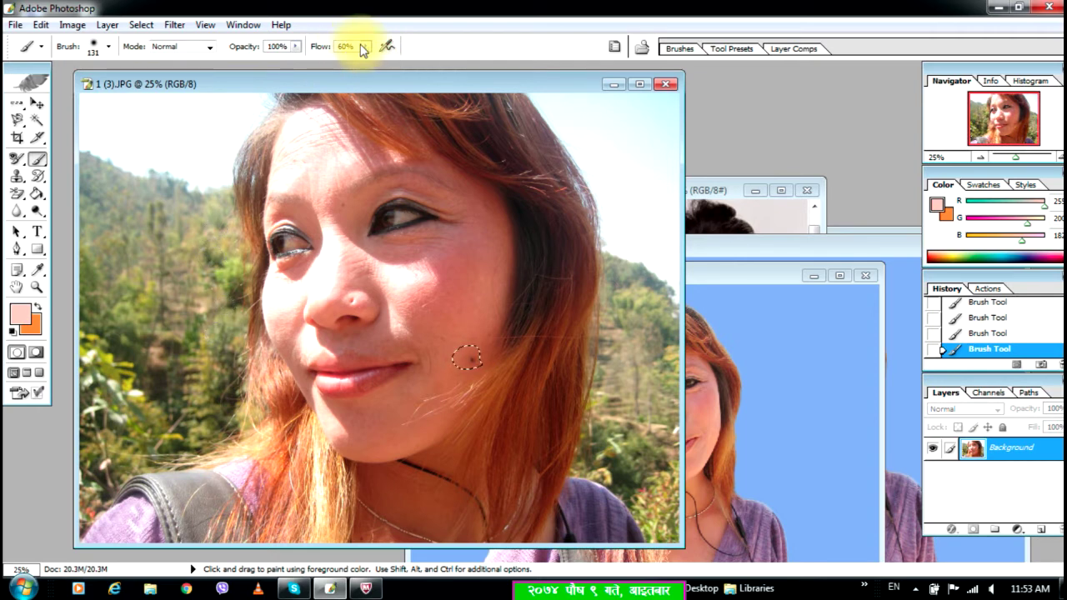
left_click_drag(365, 47, 441, 86)
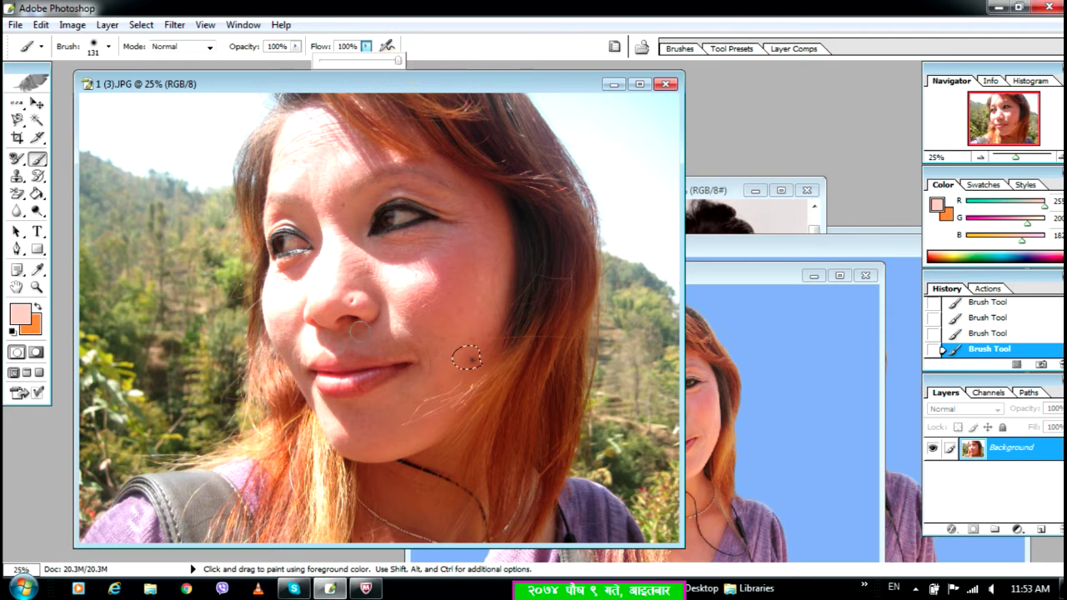
Switch to a marquee tool and clear the selection around the cheek mole
left_click(17, 103)
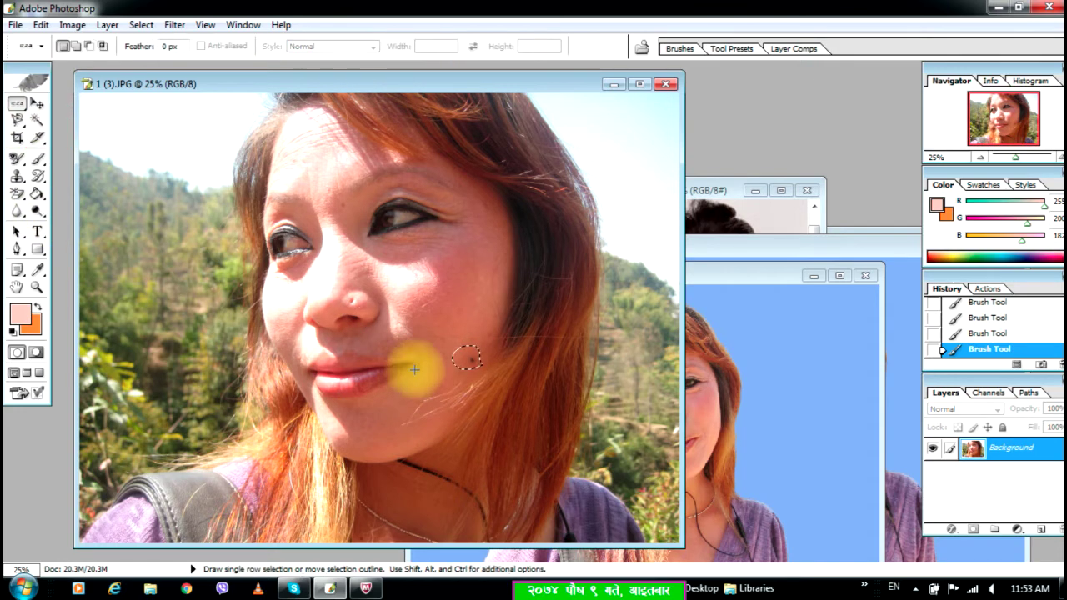
right_click(468, 357)
left_click(510, 89)
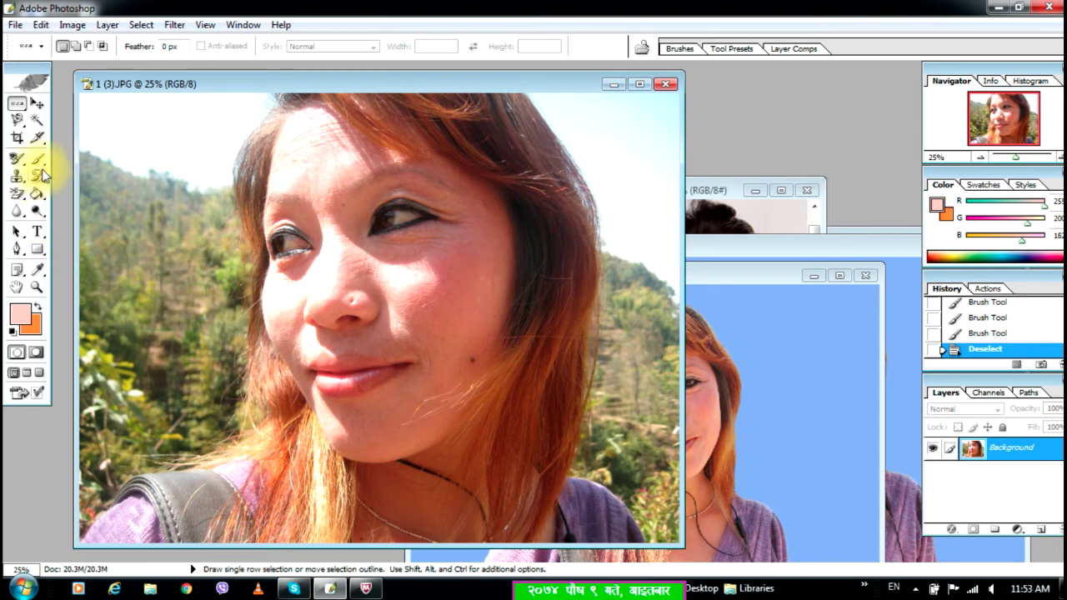
Paint a zigzag stroke in the sampled light pink over the hillside beside the face with the Brush tool
left_click(37, 160)
left_click(37, 138)
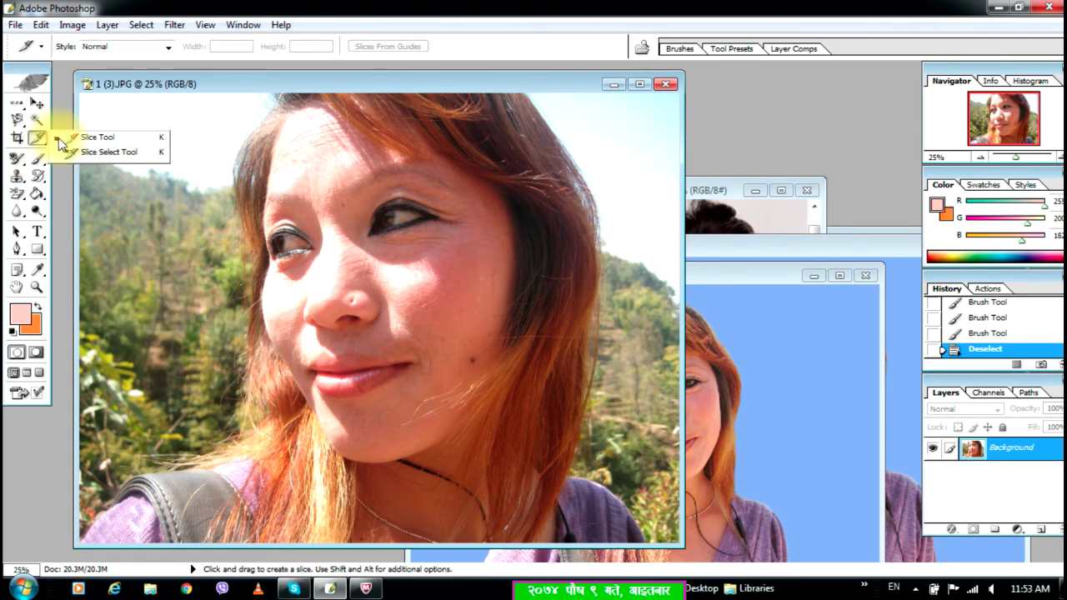
left_click(38, 159)
right_click(38, 160)
left_click(84, 159)
mouse_move(113, 202)
left_mouse_down()
mouse_move(147, 262)
mouse_move(167, 204)
mouse_move(186, 298)
mouse_move(221, 374)
left_mouse_up()
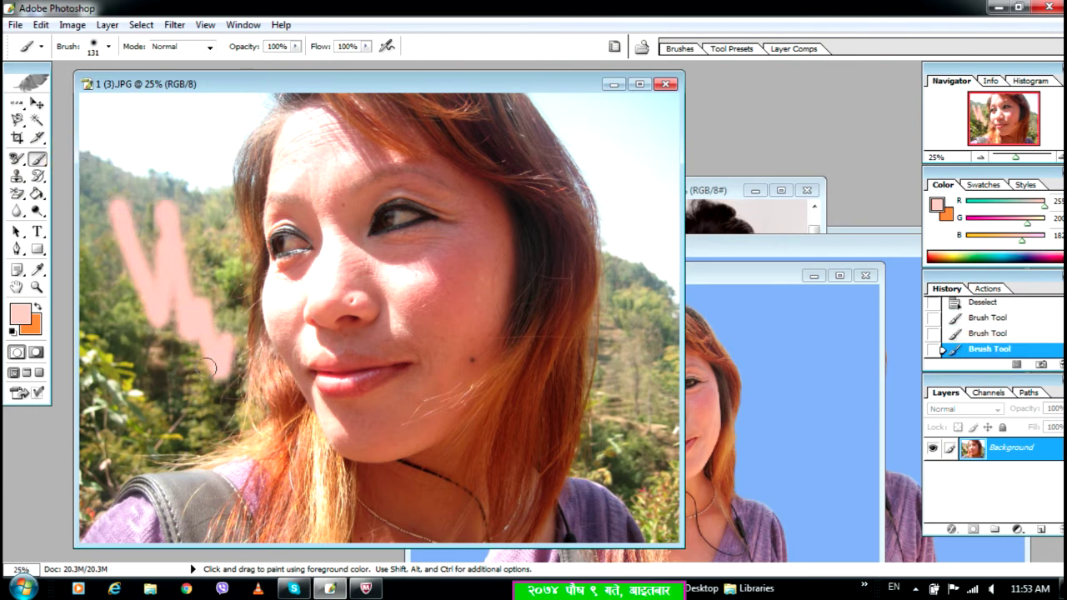
Sample the dark hair colour with the Color Replacement tool and paint dark strokes over the hillside with the Brush tool
left_click(17, 159)
left_click(53, 189)
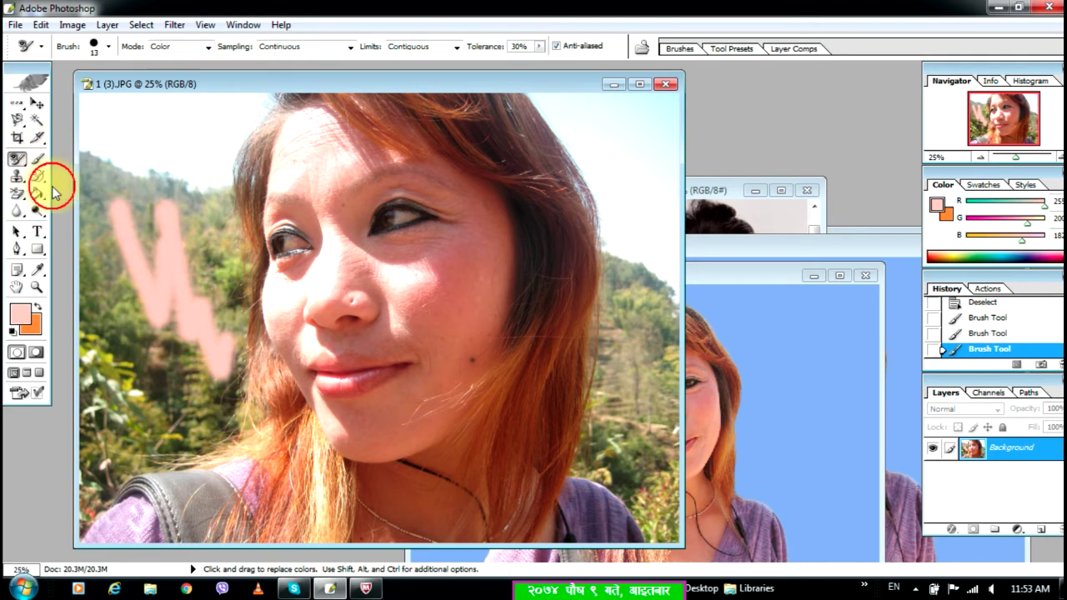
key("alt")
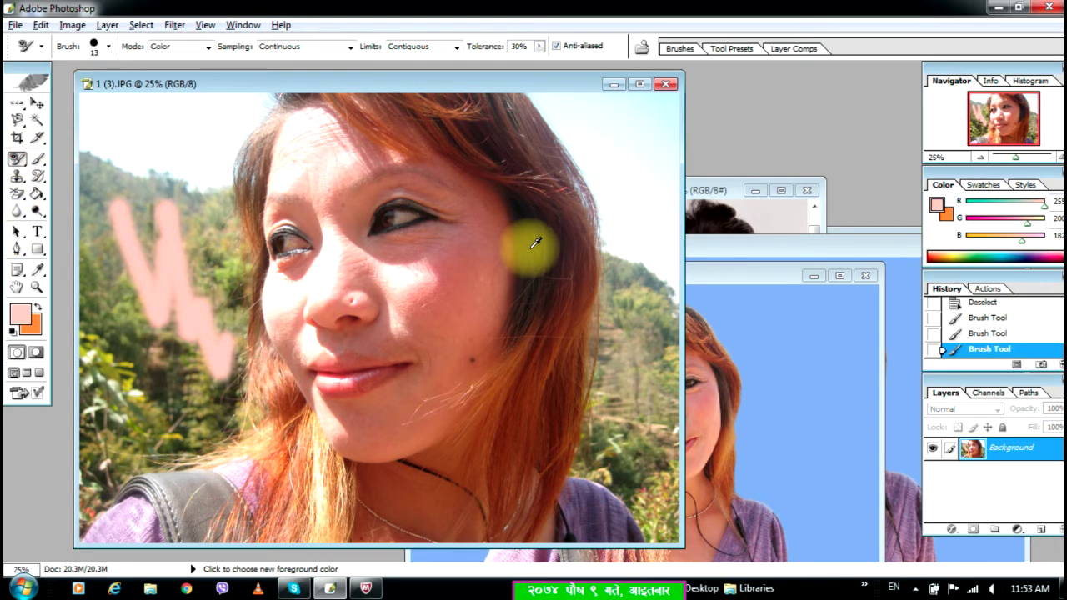
left_click(534, 245, "alt")
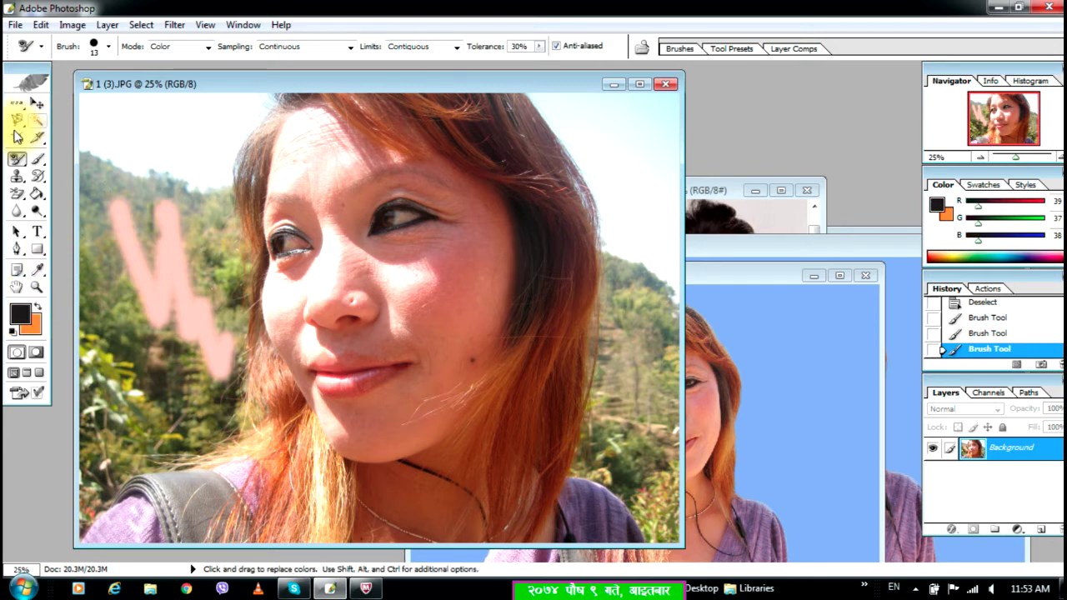
left_click(35, 159)
left_click(96, 159)
left_click_drag(125, 160, 157, 292)
left_click_drag(133, 237, 150, 324)
mouse_move(107, 264)
left_mouse_down()
mouse_move(123, 363)
mouse_move(113, 402)
left_mouse_up()
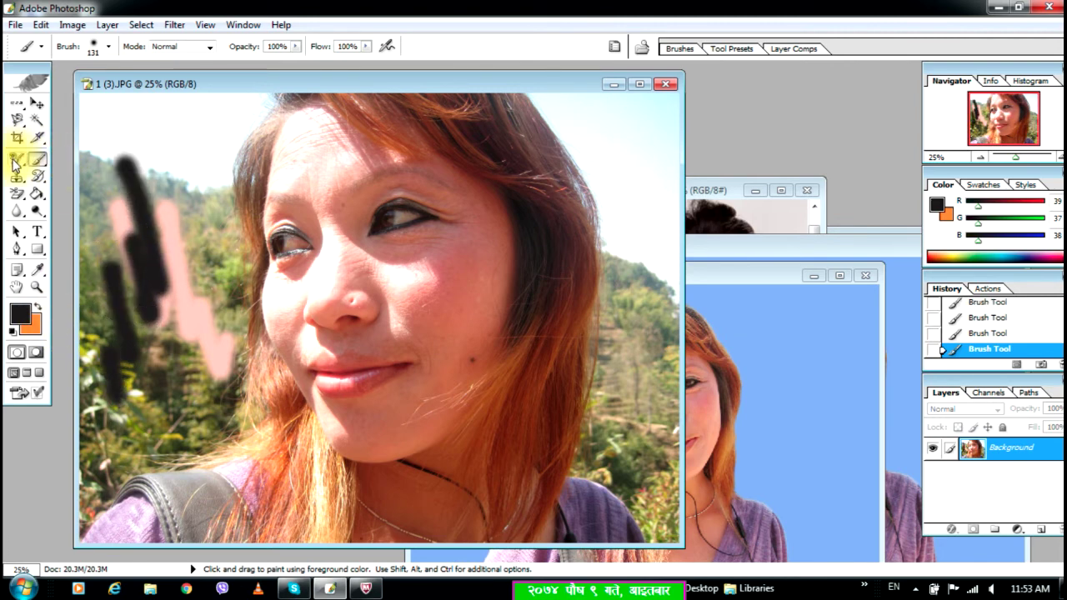
Sample a reddish-brown tone from beside the eye and brush strokes in it over the hillside near the hair
left_click_drag(17, 158, 75, 186)
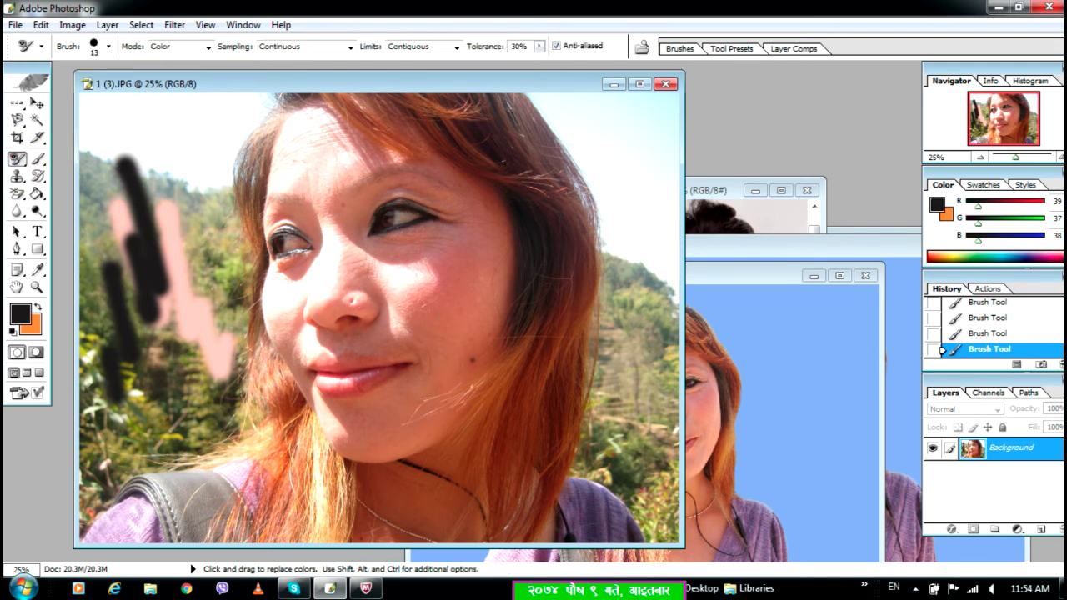
left_click_drag(425, 208, 467, 221)
left_click(478, 222, "alt")
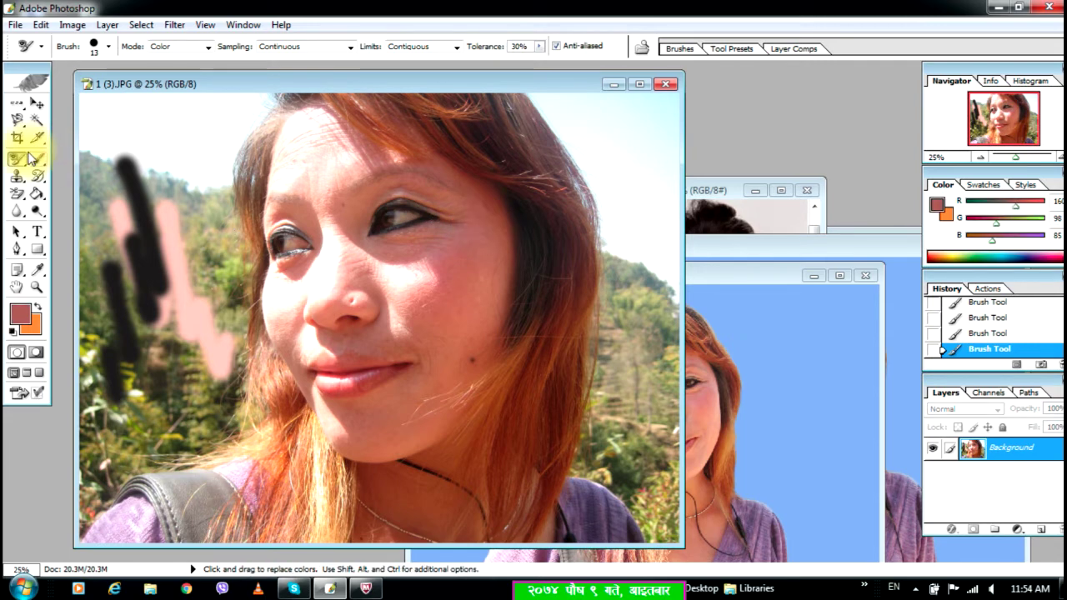
left_click_drag(39, 164, 98, 158)
left_click_drag(179, 187, 237, 272)
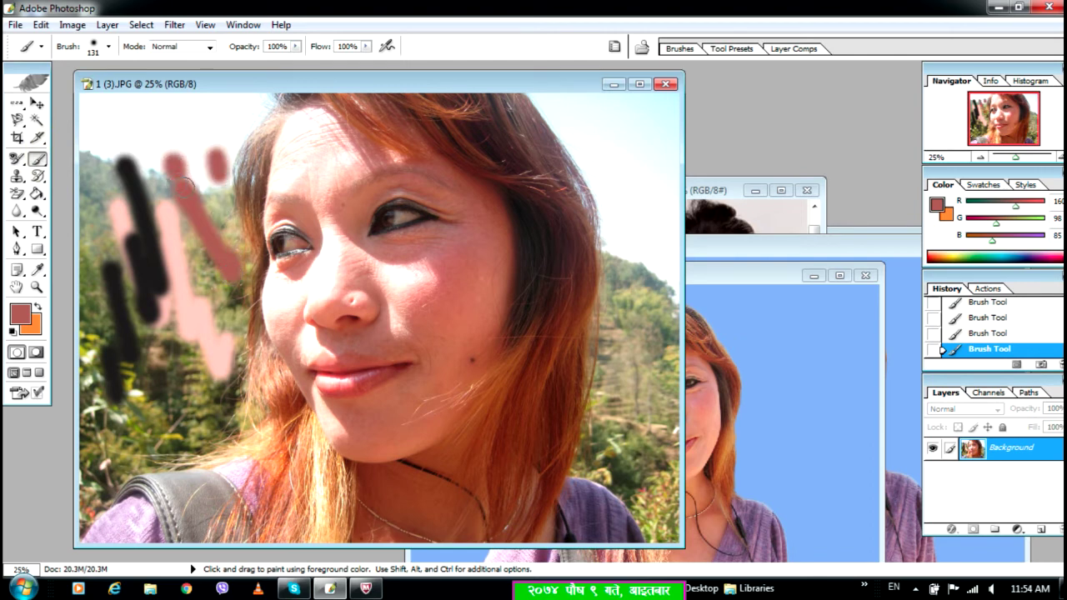
Try the Color Replacement tool on the painted strokes and close the 1 (3).JPG photo
left_click(72, 203)
left_click(17, 164)
left_click(73, 191)
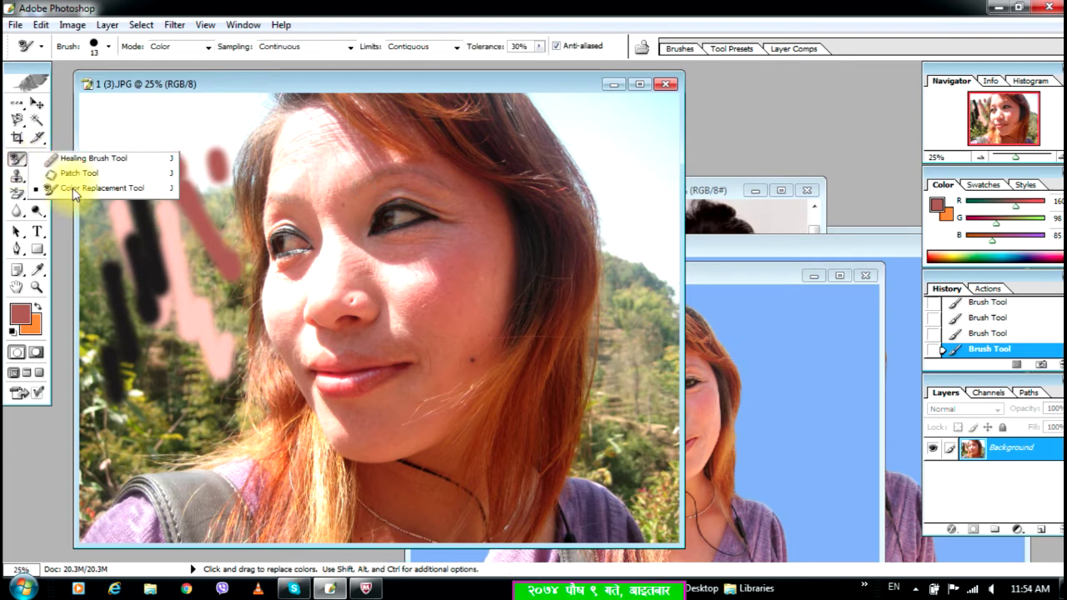
left_click(73, 190)
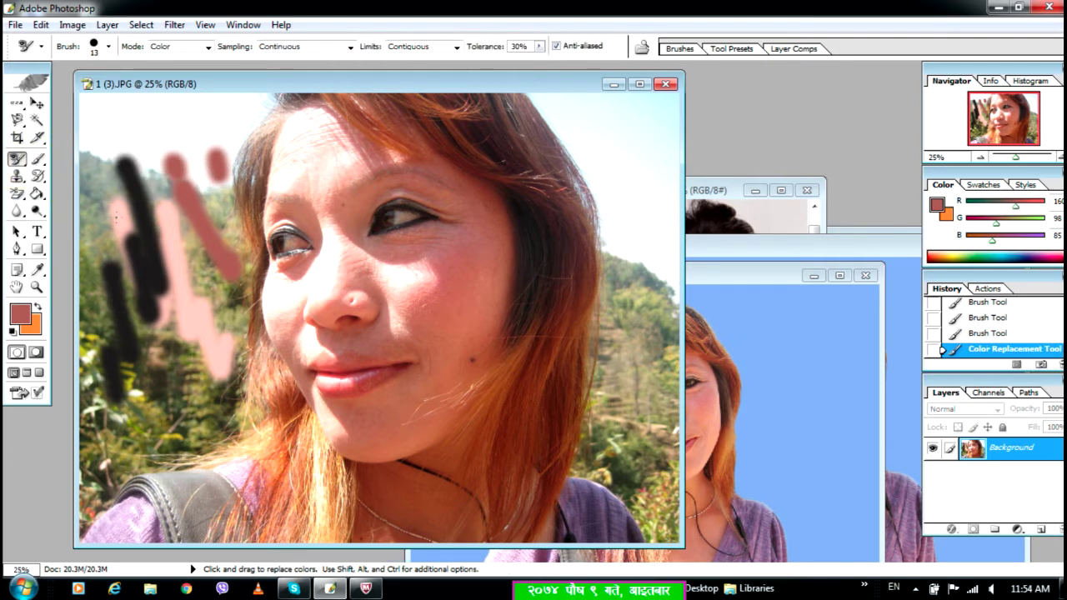
left_click(669, 85)
left_click(544, 239)
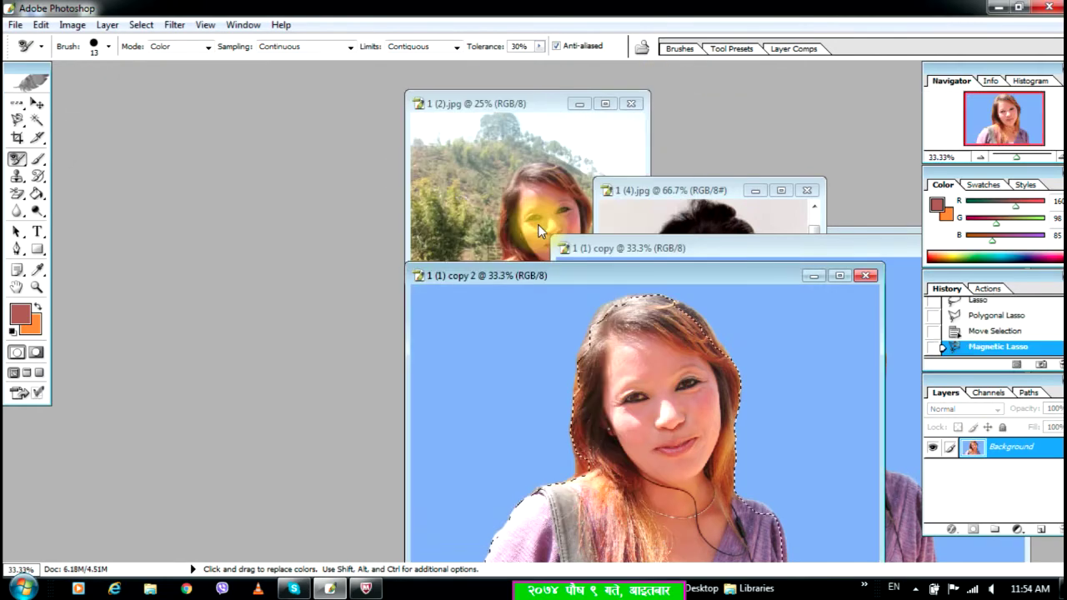
Maximize the 1 (1) copy 2 document and clear the selection around the woman
left_click(38, 177)
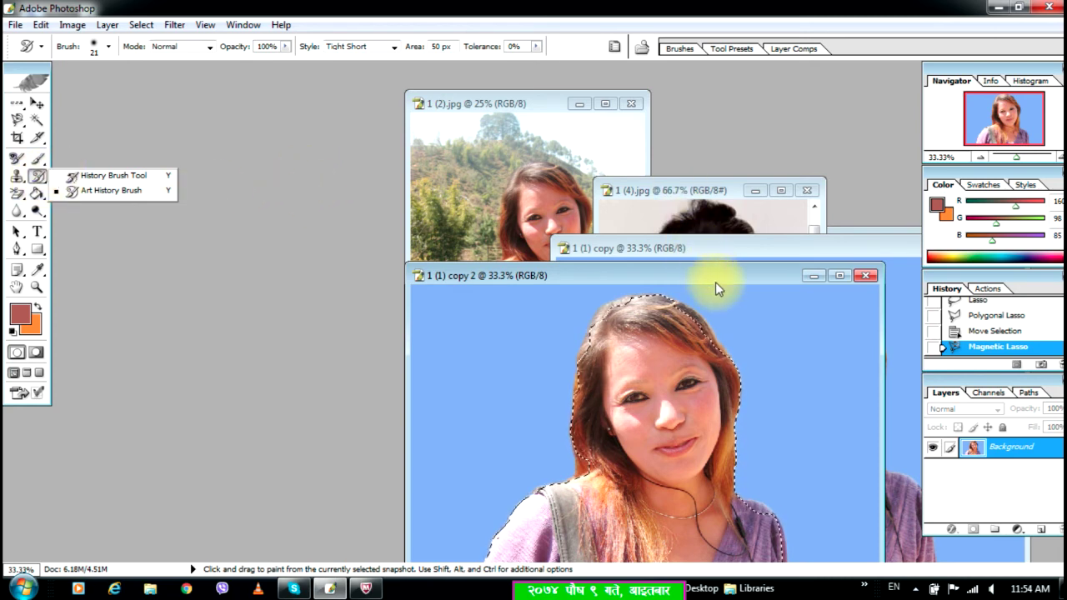
left_click_drag(715, 287, 522, 138)
left_click(654, 128)
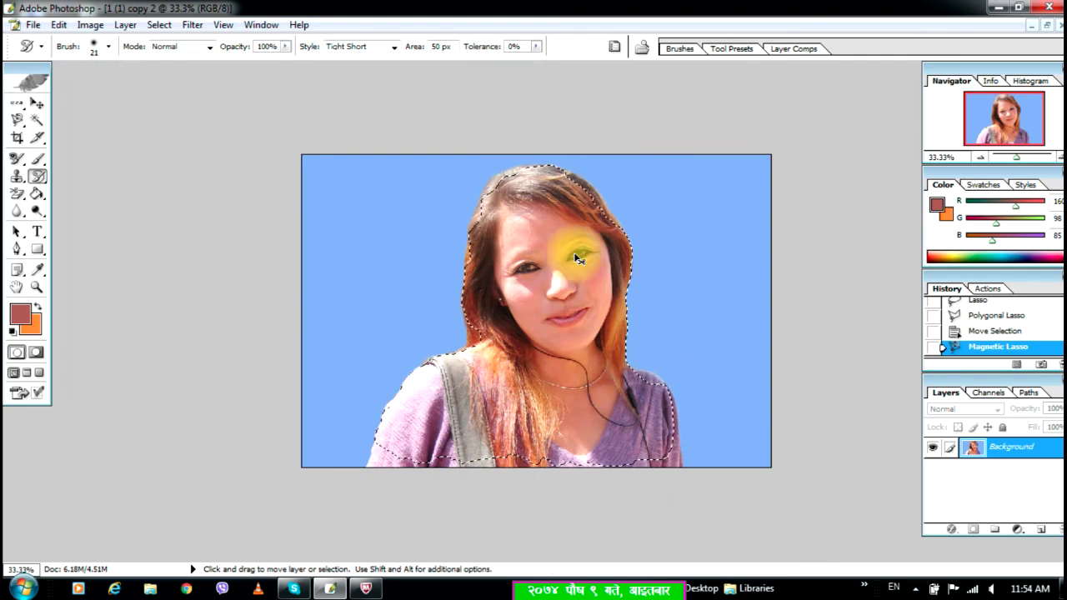
left_click(17, 103)
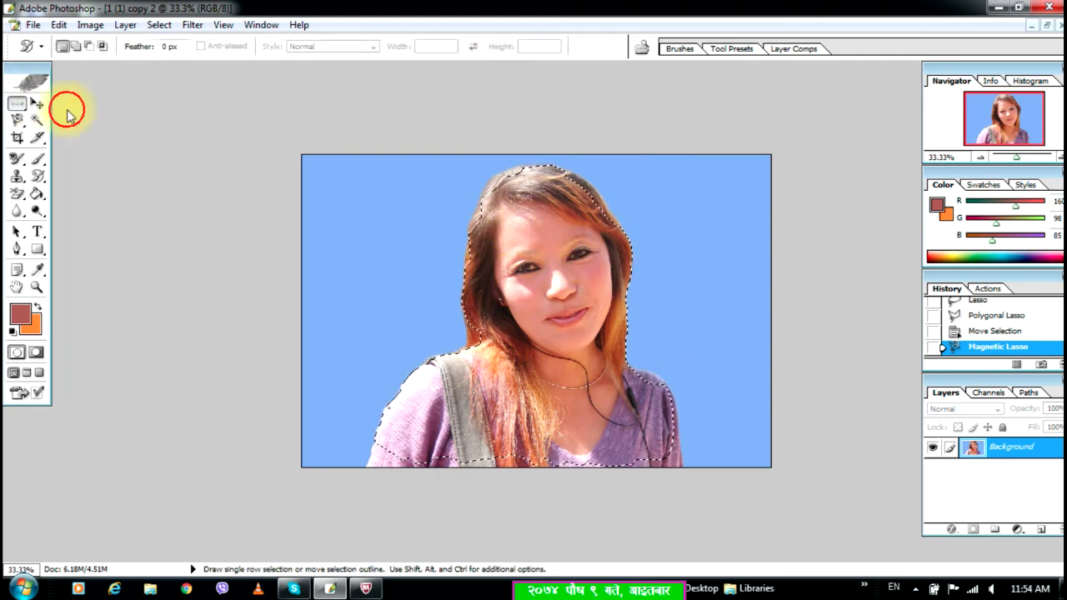
right_click(522, 248)
left_click(542, 256)
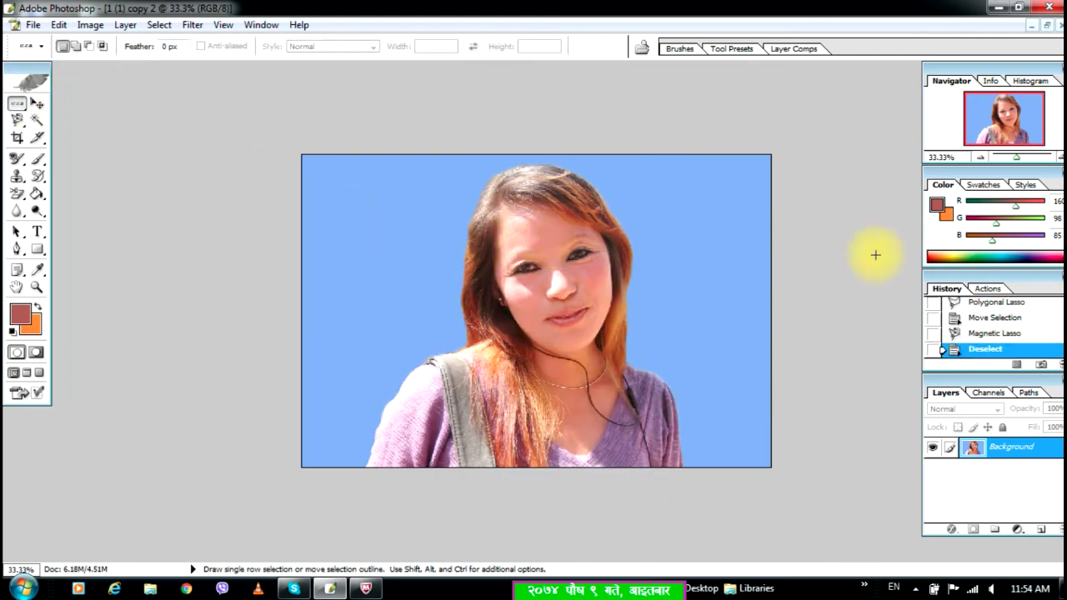
Set the Art History Brush to a 251 px diameter and smear the whole portrait with it
left_click(41, 181)
left_click(86, 192)
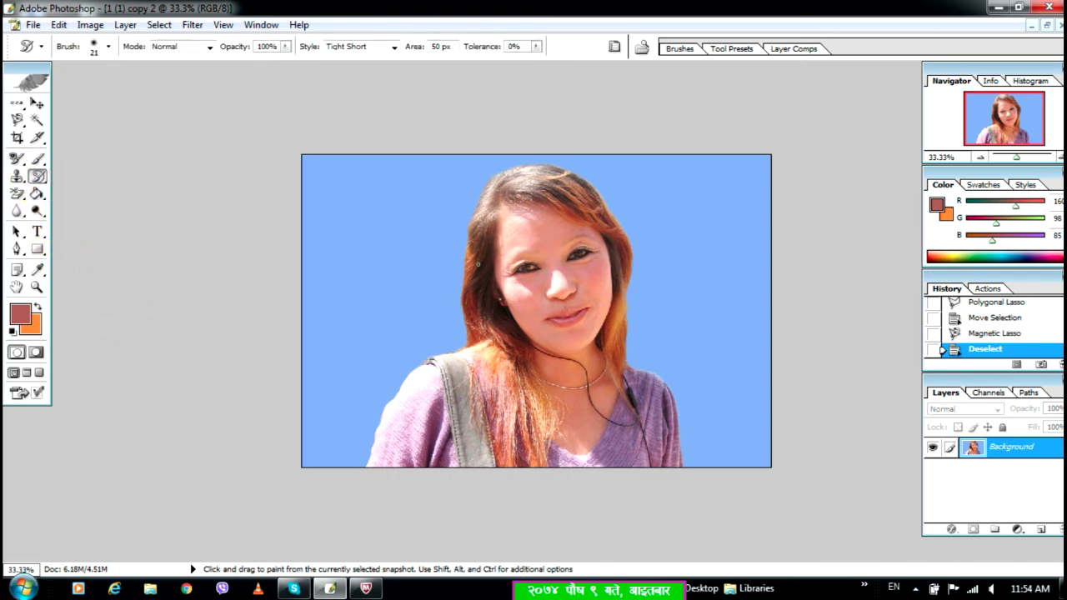
left_click(107, 48)
left_click_drag(36, 88, 140, 101)
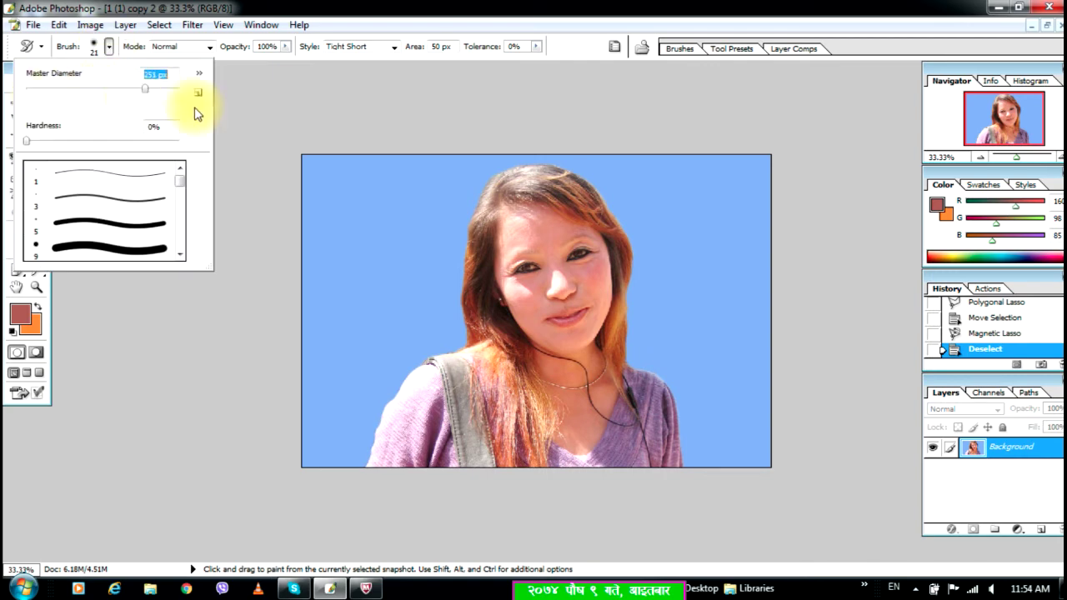
left_click(359, 206)
mouse_move(533, 250)
left_mouse_down()
mouse_move(571, 340)
mouse_move(580, 442)
mouse_move(536, 374)
mouse_move(510, 403)
mouse_move(484, 372)
mouse_move(422, 434)
mouse_move(516, 258)
mouse_move(522, 192)
mouse_move(556, 205)
mouse_move(614, 286)
mouse_move(661, 407)
mouse_move(605, 377)
left_mouse_up()
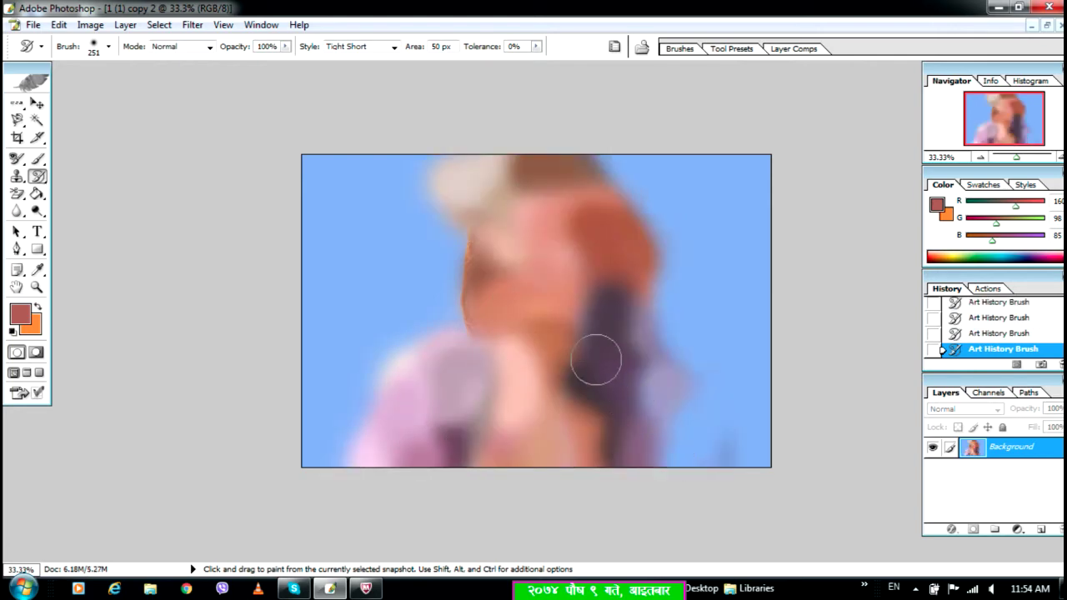
Restore part of the smeared portrait with the History Brush, enlarging its diameter from 139 px to 2500 px
left_click_drag(36, 176, 96, 182)
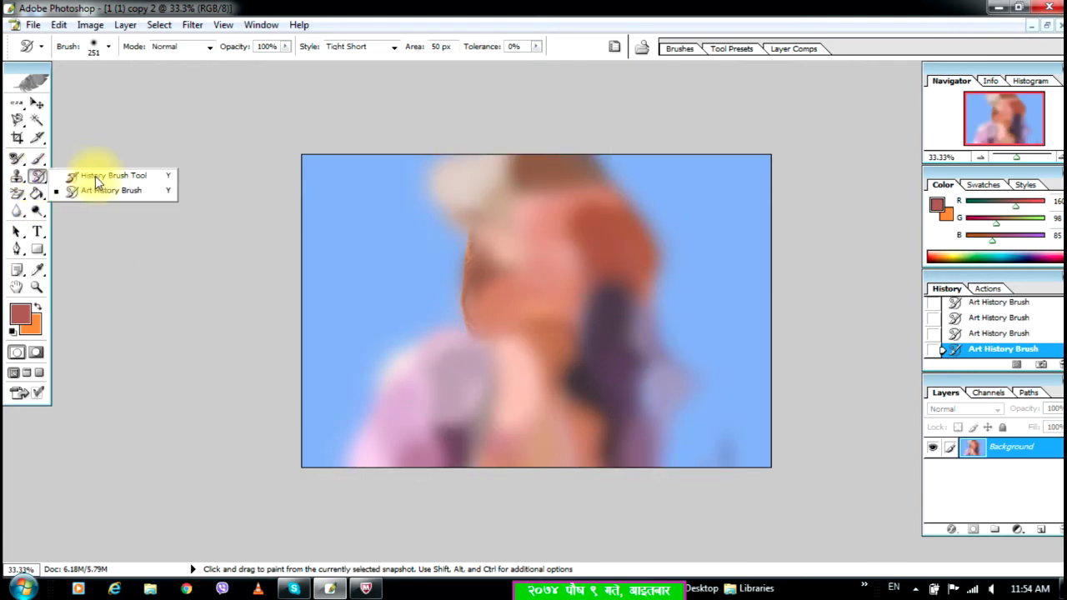
left_click(96, 181)
mouse_move(434, 167)
left_mouse_down()
mouse_move(534, 175)
mouse_move(521, 325)
left_mouse_up()
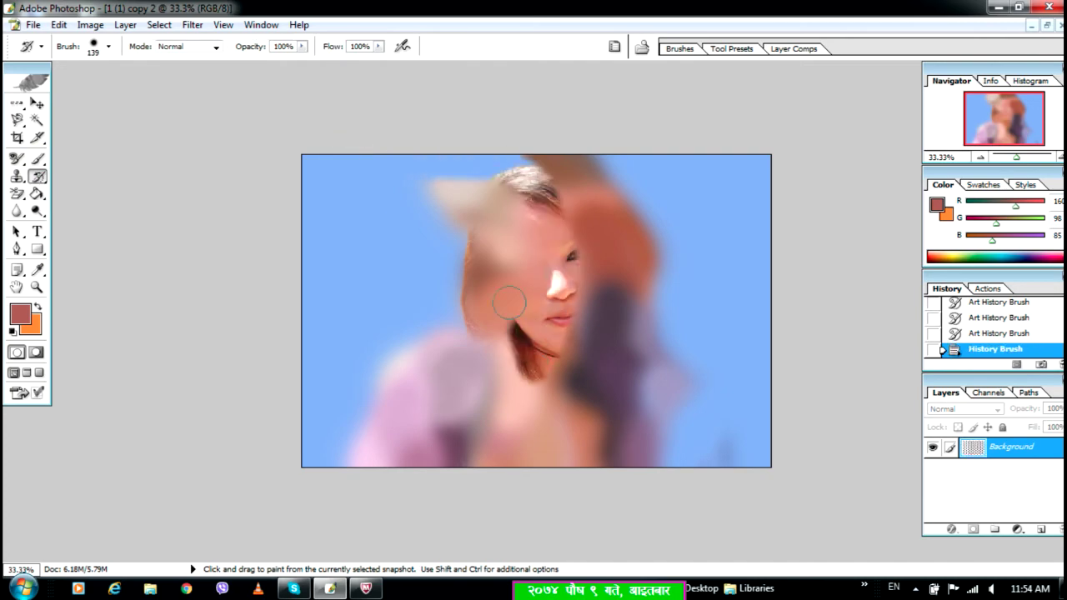
left_click(108, 47)
left_click_drag(119, 89, 517, 178)
left_click(501, 304)
mouse_move(500, 304)
left_mouse_down()
mouse_move(175, 250)
mouse_move(333, 251)
left_mouse_up()
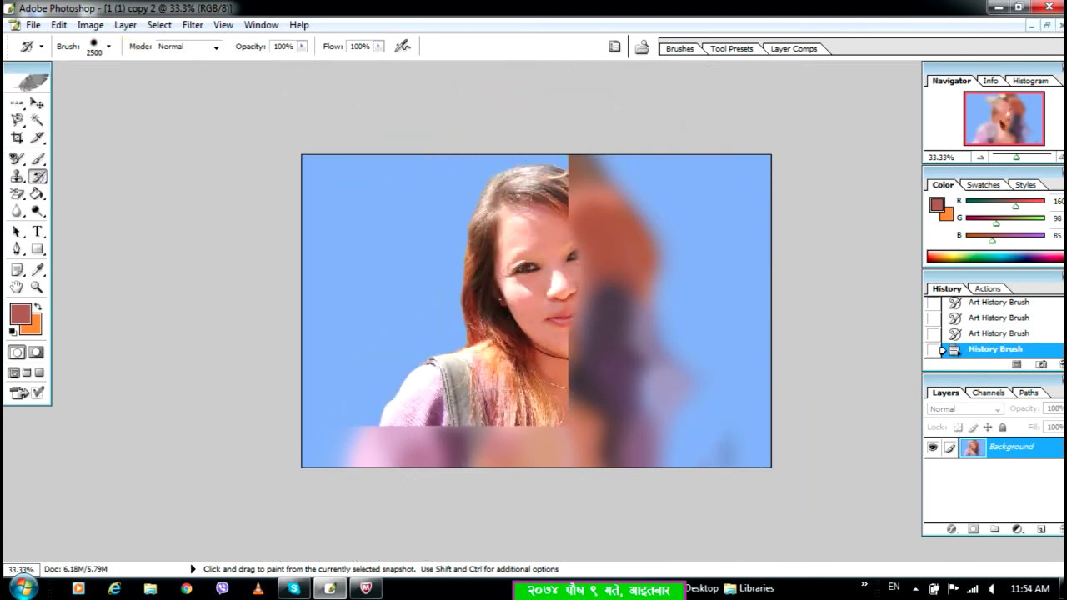
Reduce the History Brush to 414 px and restore the rest of the smeared portrait
left_click(106, 48)
mouse_move(171, 88)
left_mouse_down()
mouse_move(108, 97)
mouse_move(158, 98)
left_mouse_up()
left_click(417, 233)
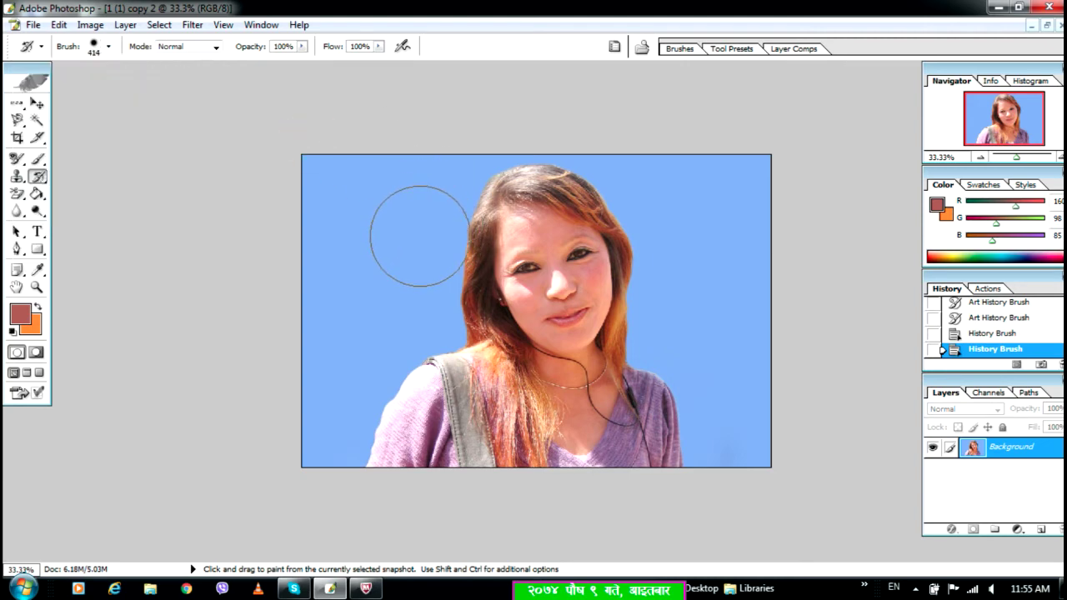
Set the Art History Brush to 28% opacity and 150 px, and smear the woman's mouth and lower face
mouse_move(38, 185)
left_mouse_down()
mouse_move(103, 205)
mouse_move(105, 191)
left_mouse_up()
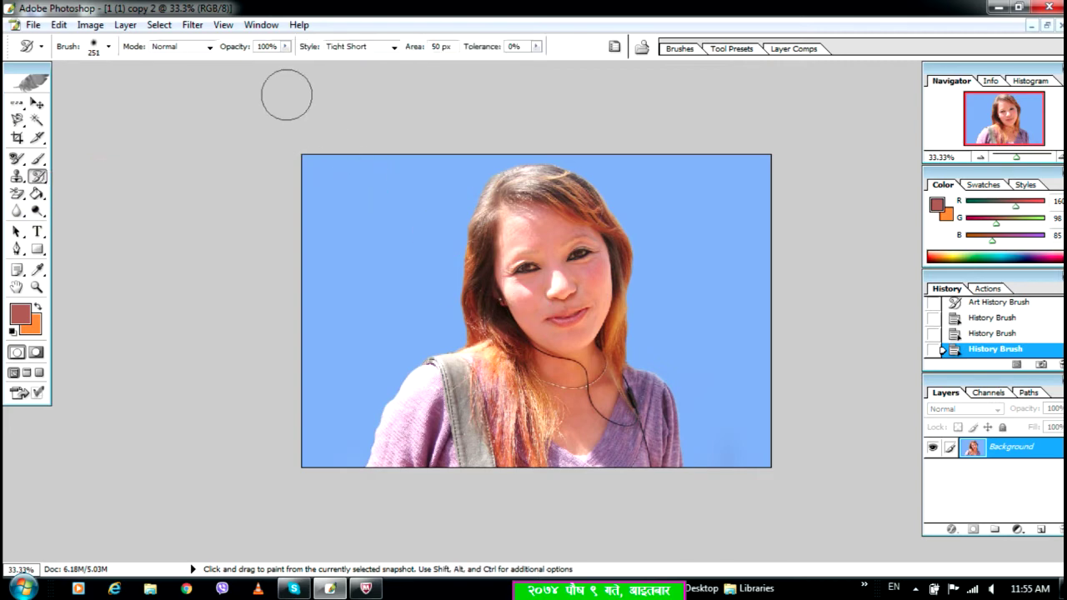
left_click(285, 48)
left_click_drag(280, 63, 229, 62)
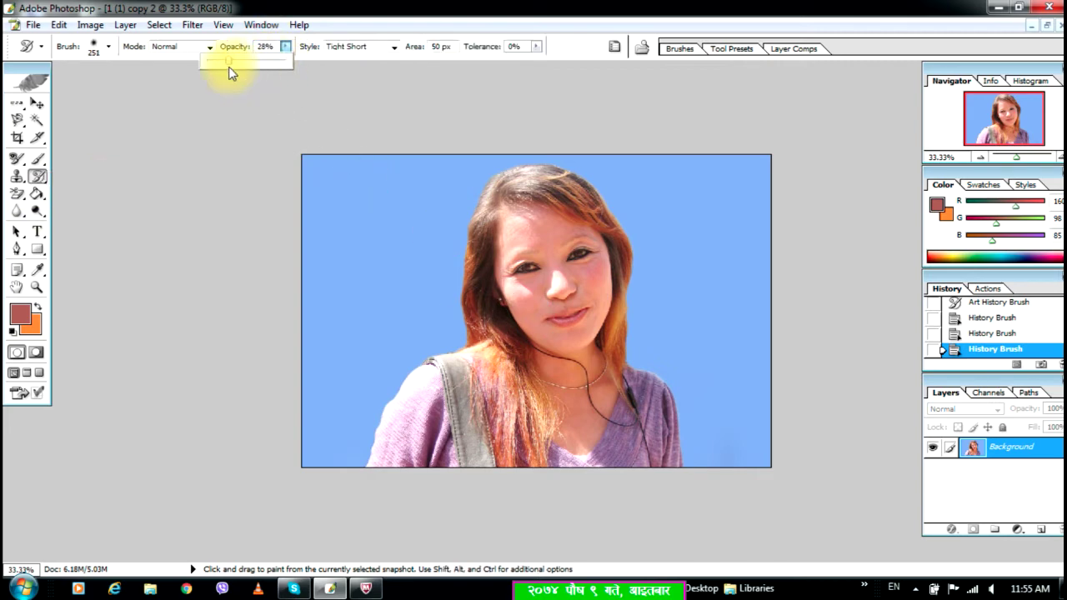
left_click(572, 326)
key("bracketleft")
left_click(572, 329)
mouse_move(571, 325)
left_mouse_down()
mouse_move(551, 304)
mouse_move(557, 321)
left_mouse_up()
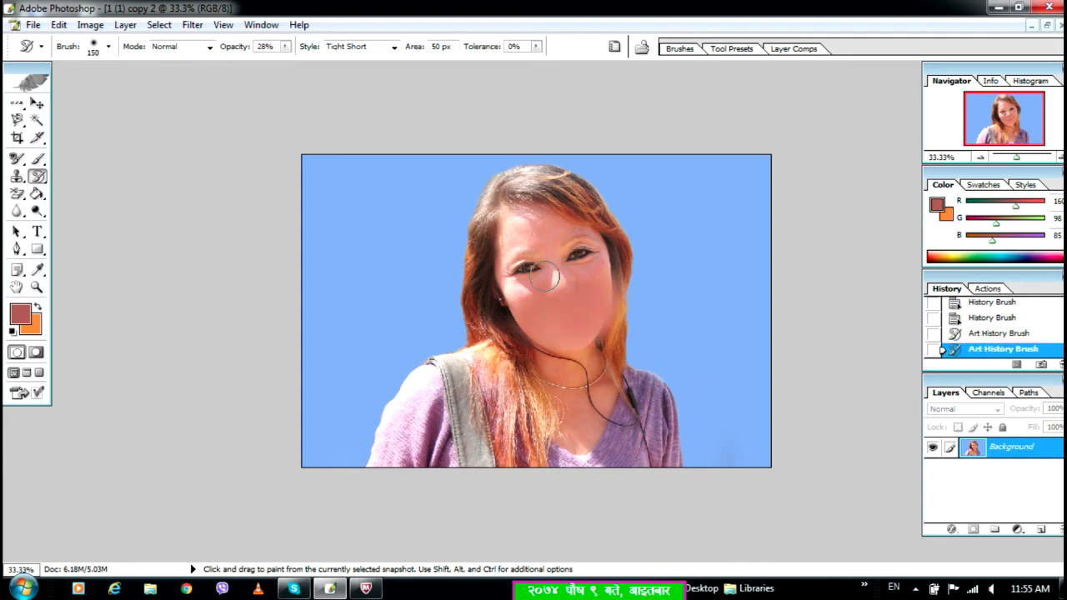
Smear the eyes, the shoulder strap and the forehead and hairline with the Art History Brush
left_click(522, 259)
left_click(522, 257)
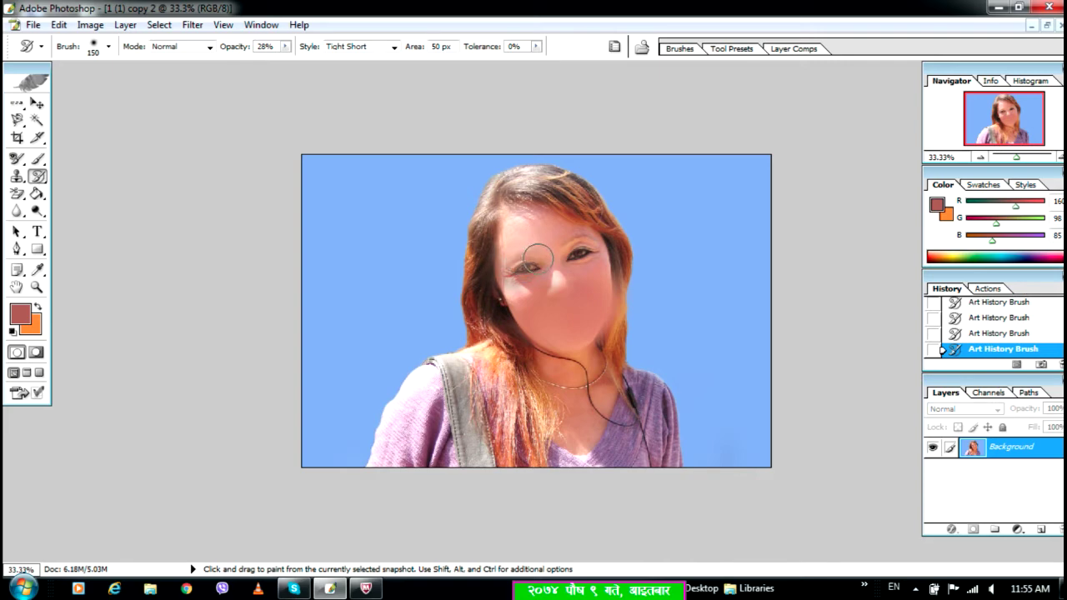
left_click_drag(553, 260, 583, 250)
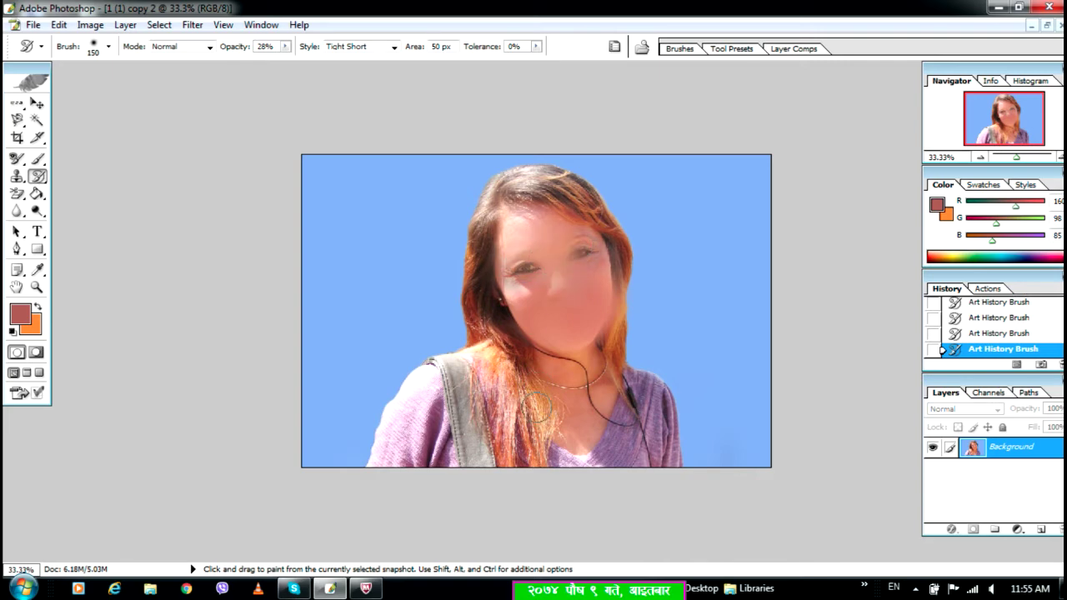
mouse_move(457, 367)
left_mouse_down()
mouse_move(436, 395)
mouse_move(431, 429)
left_mouse_up()
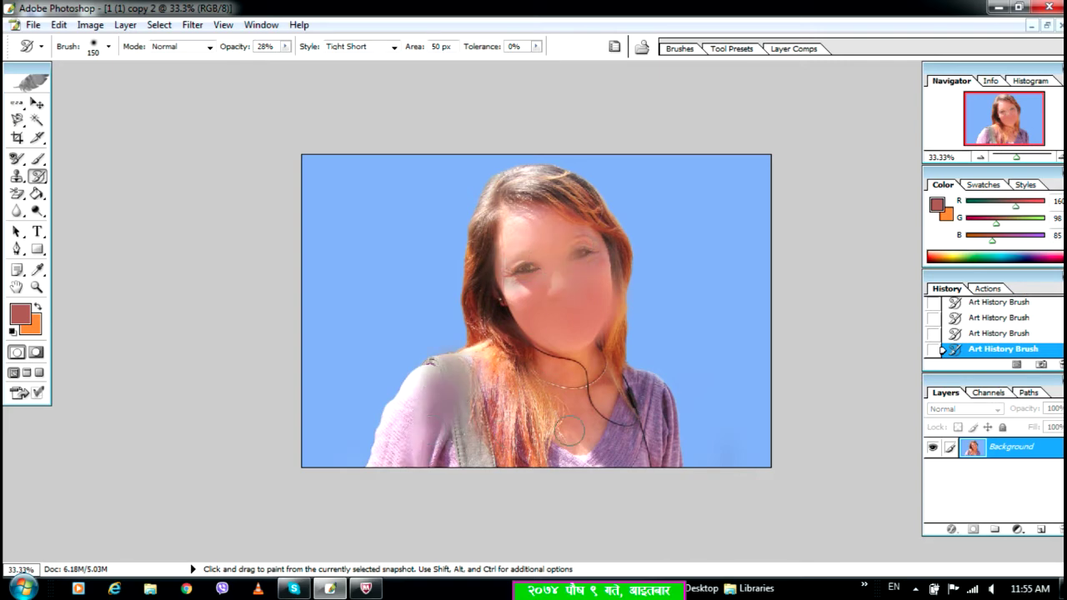
mouse_move(531, 233)
left_mouse_down()
mouse_move(519, 238)
mouse_move(500, 200)
left_mouse_up()
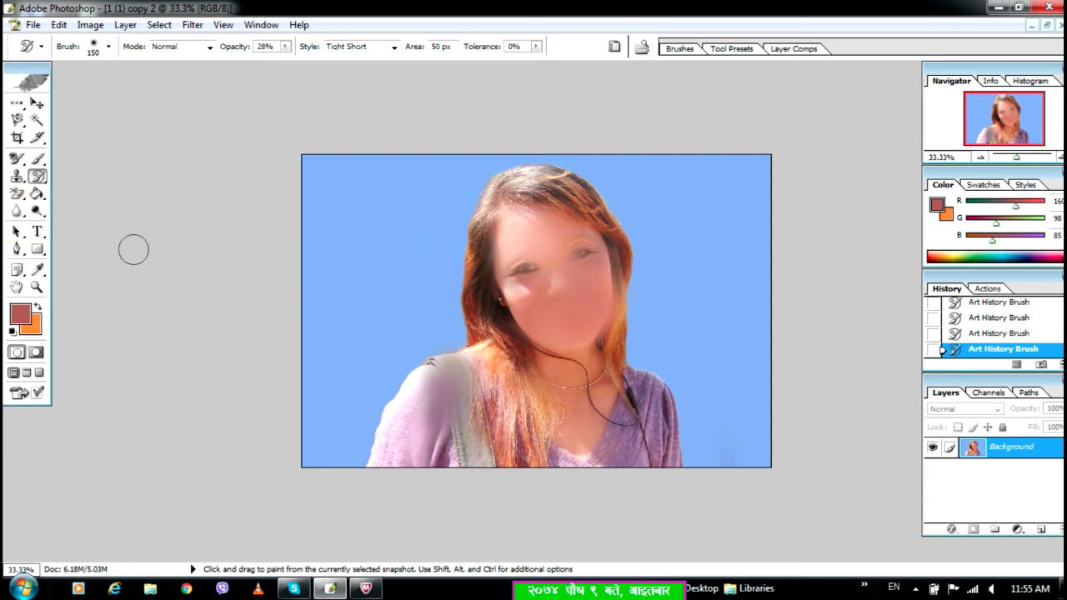
Restore the smeared face, hair and shoulder with the 414 px History Brush
mouse_move(33, 181)
left_mouse_down()
mouse_move(142, 198)
mouse_move(102, 190)
mouse_move(97, 178)
left_mouse_up()
mouse_move(464, 191)
left_mouse_down()
mouse_move(525, 306)
mouse_move(533, 201)
mouse_move(629, 356)
mouse_move(590, 417)
mouse_move(466, 416)
mouse_move(446, 376)
mouse_move(467, 317)
left_mouse_up()
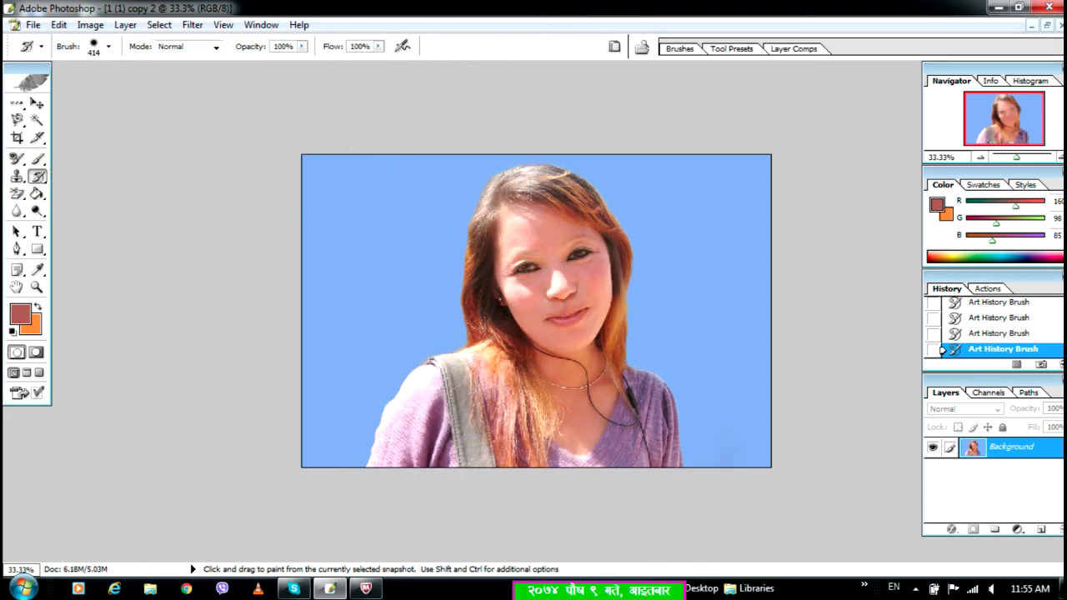
mouse_move(530, 290)
left_mouse_down()
mouse_move(538, 198)
mouse_move(524, 172)
left_mouse_up()
mouse_move(475, 353)
left_mouse_down()
mouse_move(580, 307)
mouse_move(356, 288)
left_mouse_up()
Scribble reddish-brown strokes across the portrait and blue background with the Brush tool
left_click_drag(36, 138, 73, 141)
left_click(38, 158)
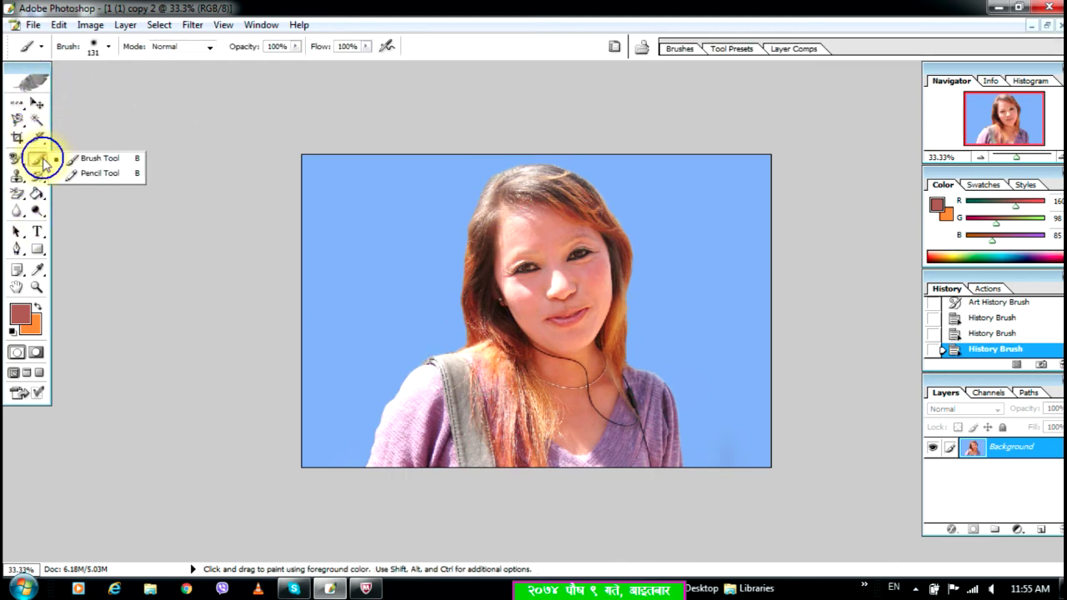
mouse_move(573, 279)
left_mouse_down()
mouse_move(526, 331)
mouse_move(526, 234)
mouse_move(467, 366)
mouse_move(546, 291)
mouse_move(652, 348)
mouse_move(471, 228)
mouse_move(330, 252)
mouse_move(325, 383)
mouse_move(411, 209)
mouse_move(415, 319)
mouse_move(306, 342)
left_mouse_up()
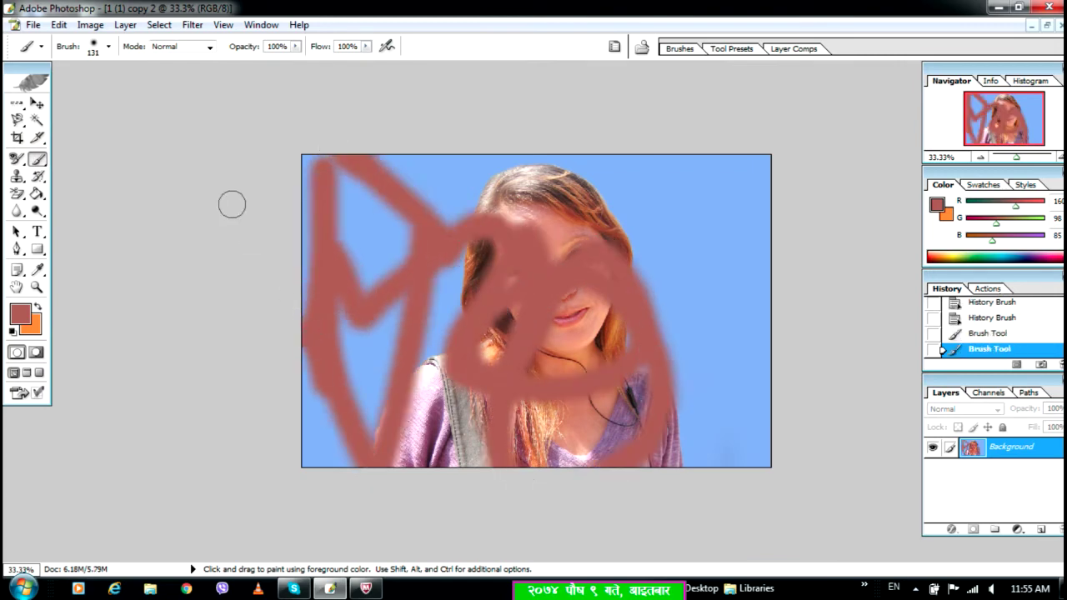
Set the foreground colour to bright red and scribble over the woman's face and the background with the Brush tool
left_click(39, 159)
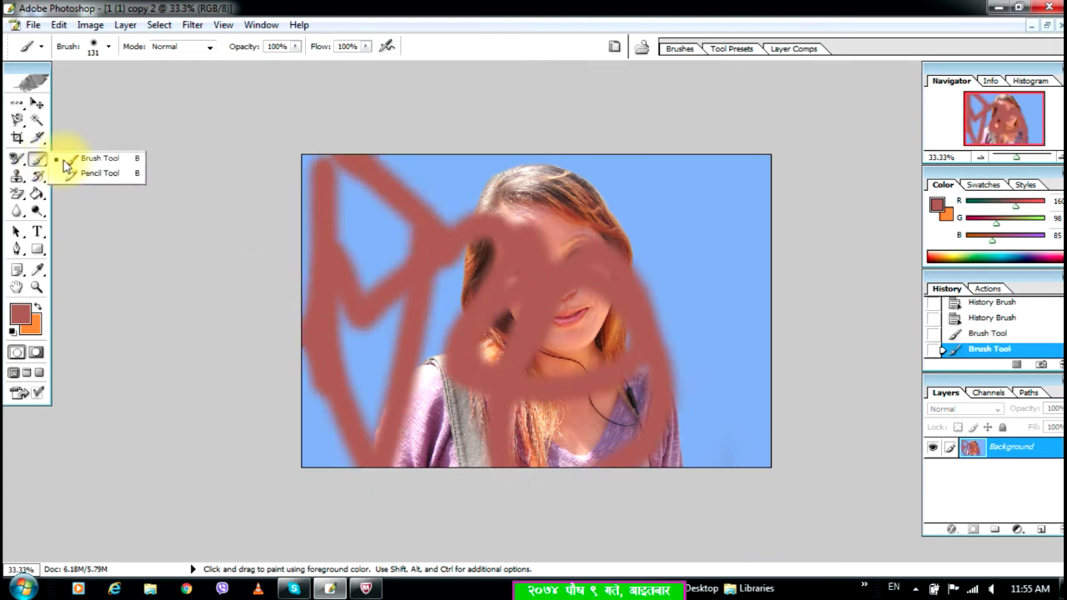
left_click(20, 310)
left_click(535, 206)
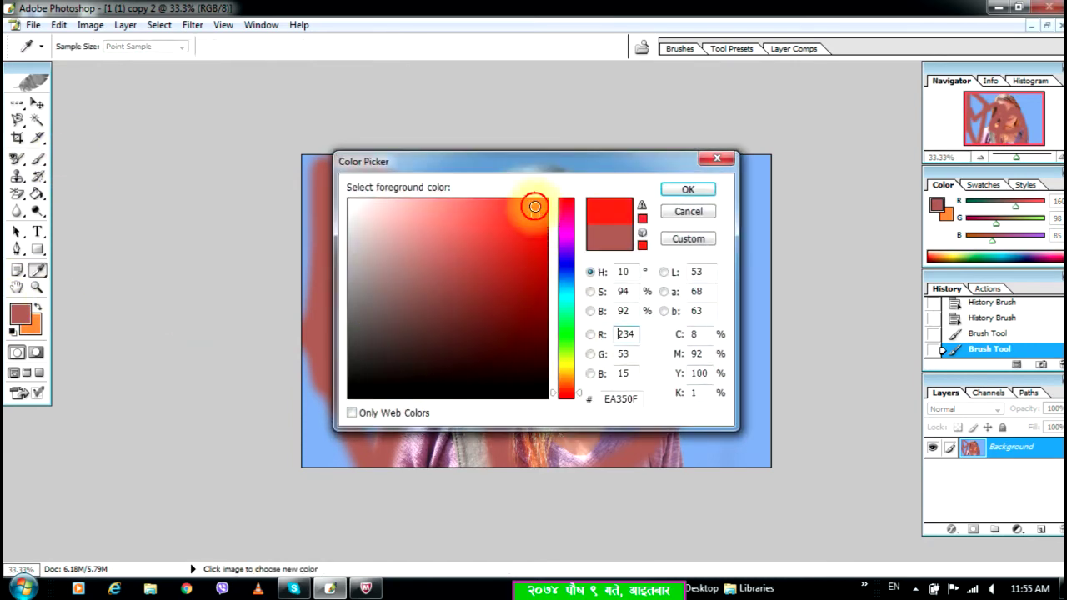
left_click(688, 189)
left_click(38, 159)
mouse_move(500, 178)
left_mouse_down()
mouse_move(693, 326)
mouse_move(379, 275)
mouse_move(500, 392)
mouse_move(475, 359)
left_mouse_up()
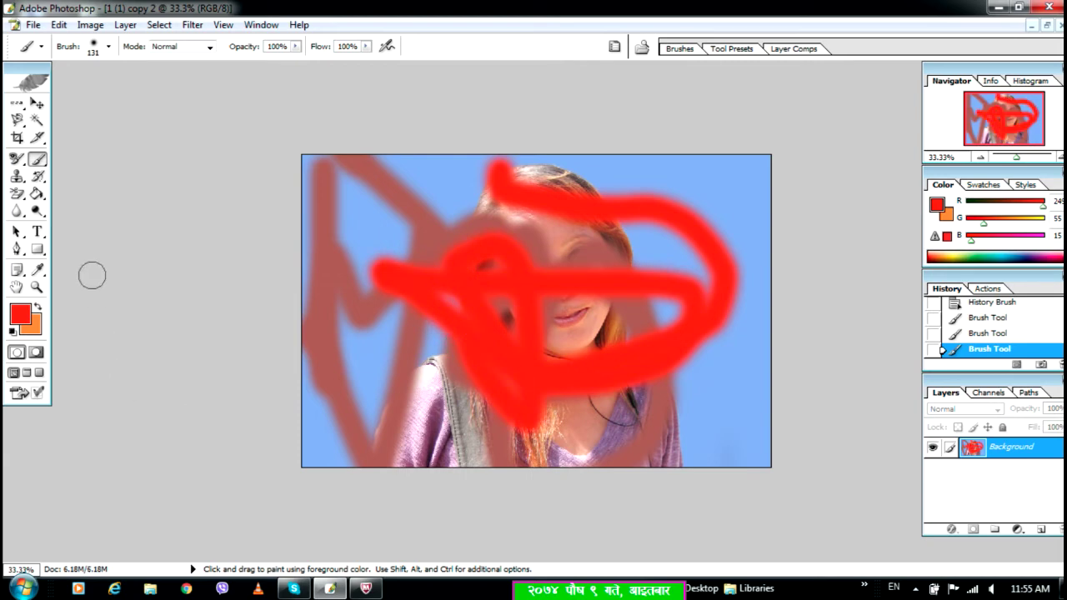
Paint out the red and reddish-brown scribbles across the whole portrait with the 414 px History Brush
left_click(37, 176)
left_click(100, 174)
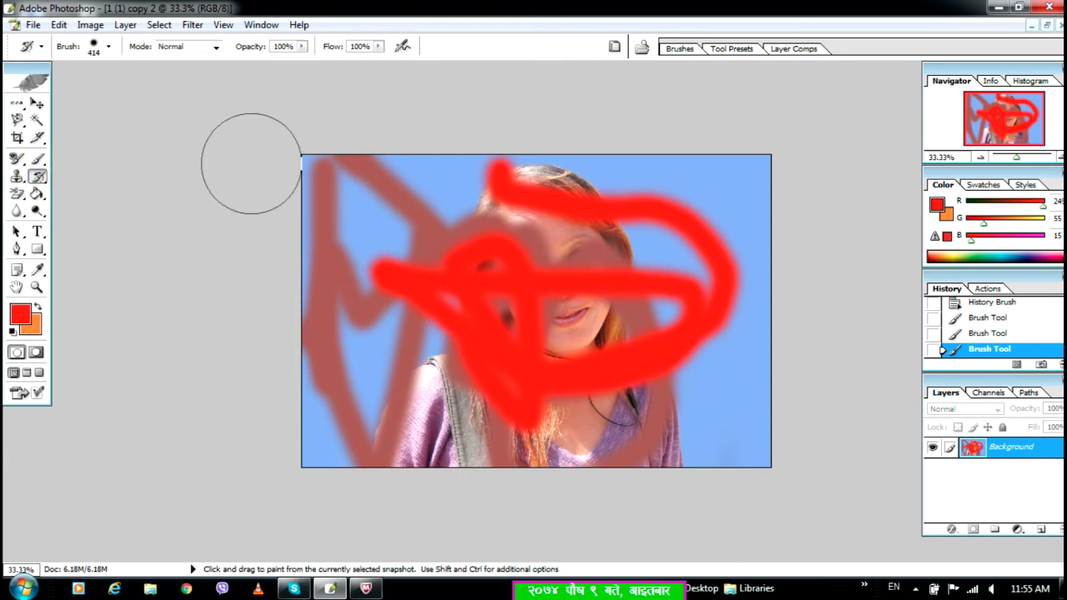
mouse_move(345, 162)
left_mouse_down()
mouse_move(359, 319)
mouse_move(342, 417)
mouse_move(357, 242)
mouse_move(339, 194)
mouse_move(301, 371)
mouse_move(487, 183)
mouse_move(466, 327)
mouse_move(415, 193)
mouse_move(534, 396)
mouse_move(625, 205)
mouse_move(527, 275)
mouse_move(522, 308)
mouse_move(453, 393)
mouse_move(756, 212)
mouse_move(643, 407)
mouse_move(684, 293)
mouse_move(674, 377)
mouse_move(417, 345)
left_mouse_up()
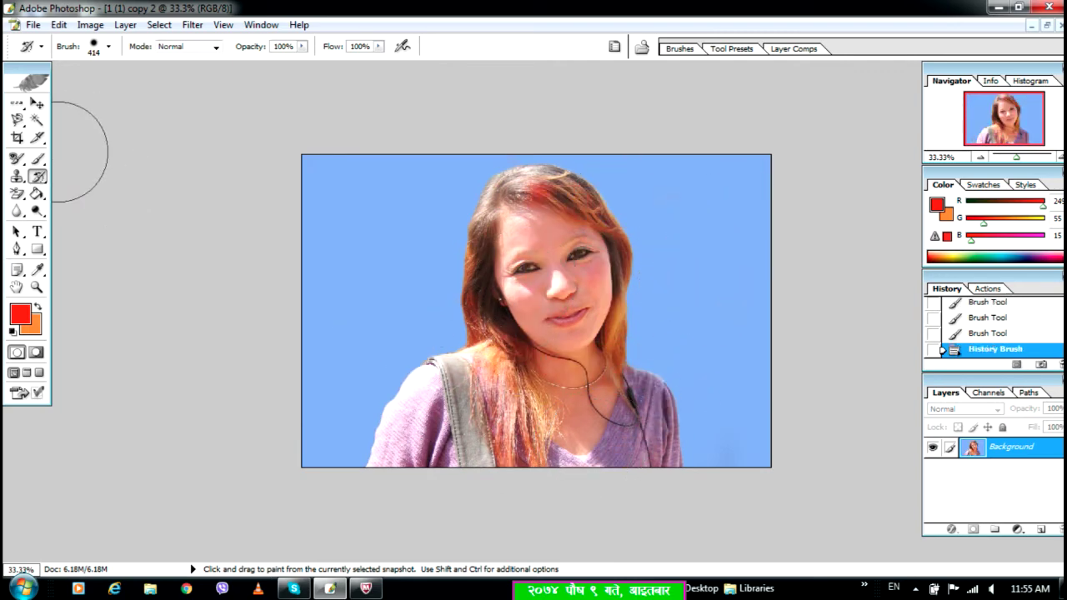
left_click(39, 176)
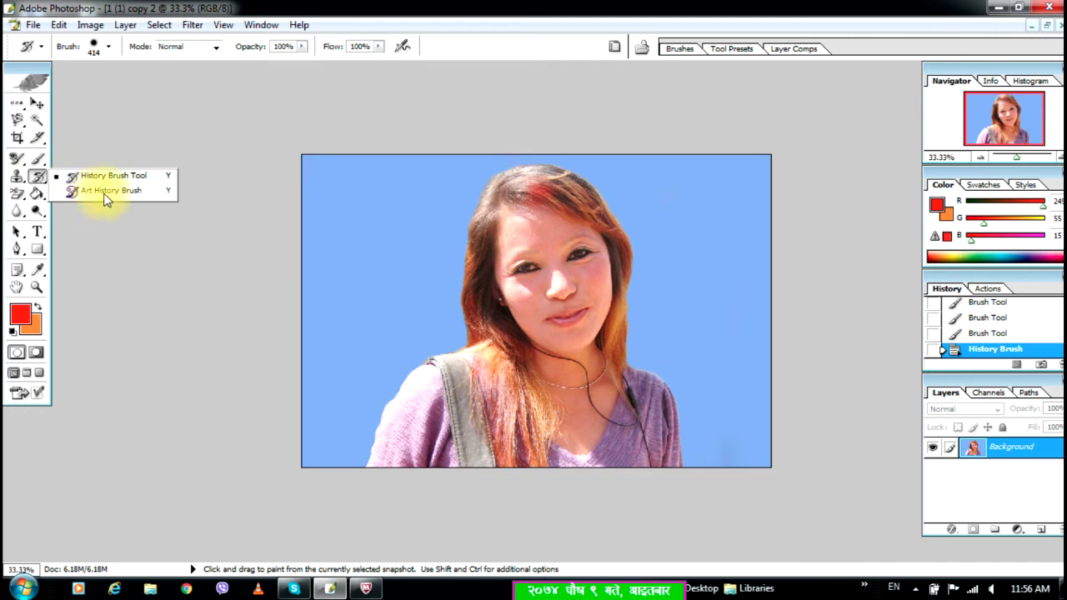
left_click(98, 242)
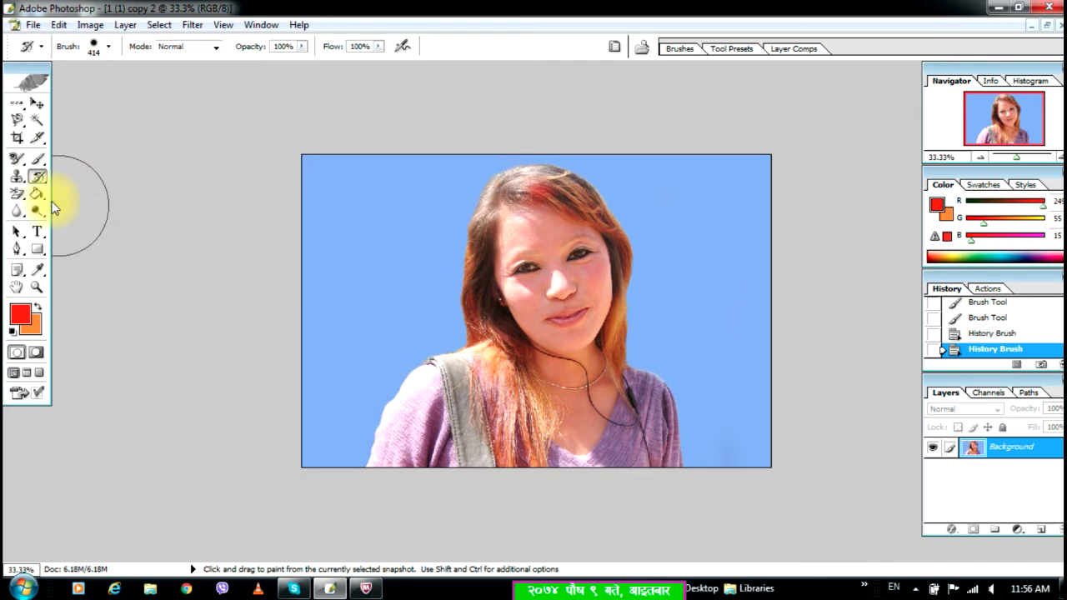
Switch to the Clone Stamp tool and set its brush diameter to 465 px
left_click(13, 181)
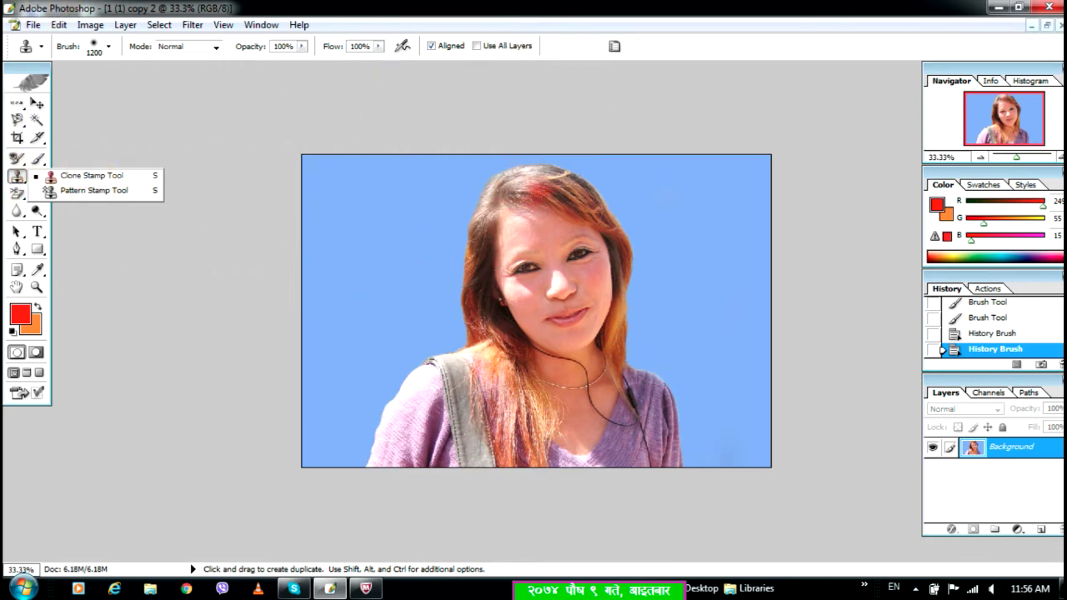
left_click(92, 176)
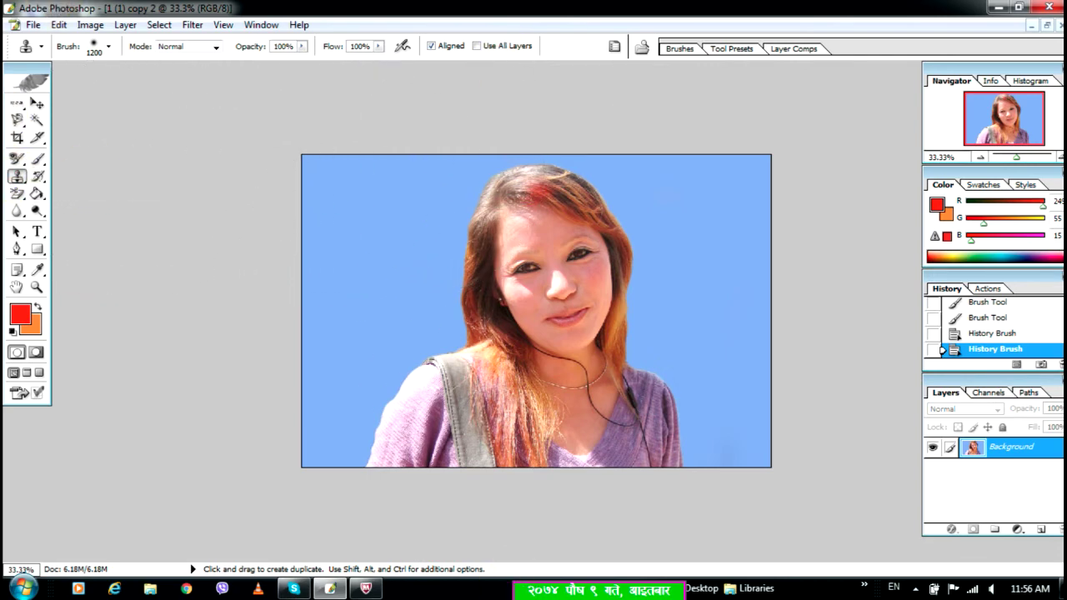
left_click(108, 46)
mouse_move(175, 94)
left_mouse_down()
mouse_move(92, 94)
mouse_move(151, 99)
left_mouse_up()
left_click(153, 91)
left_click_drag(163, 101, 163, 102)
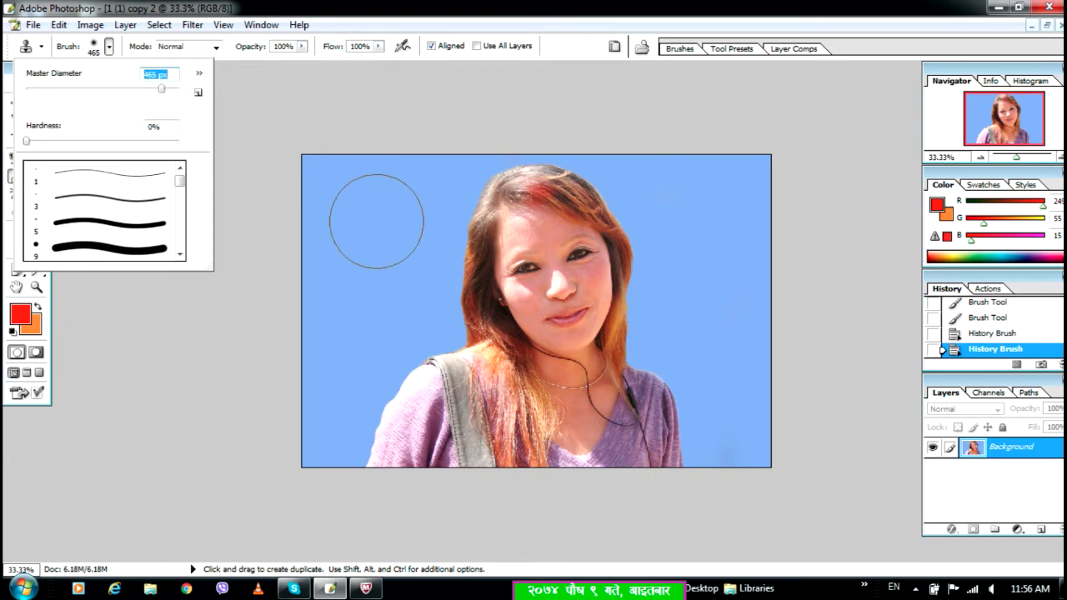
left_click(255, 99)
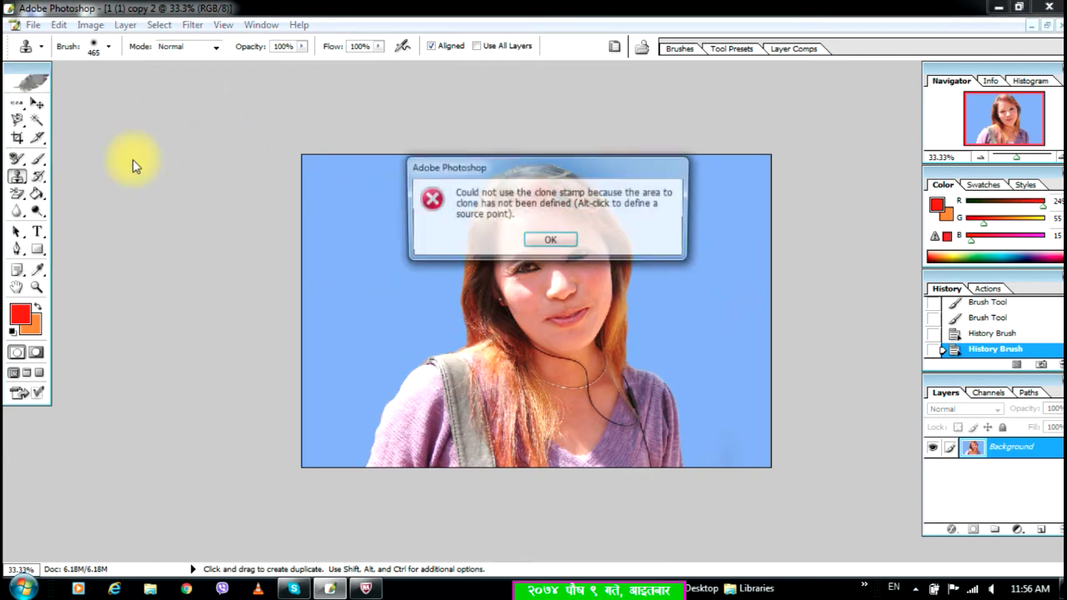
left_click(551, 241)
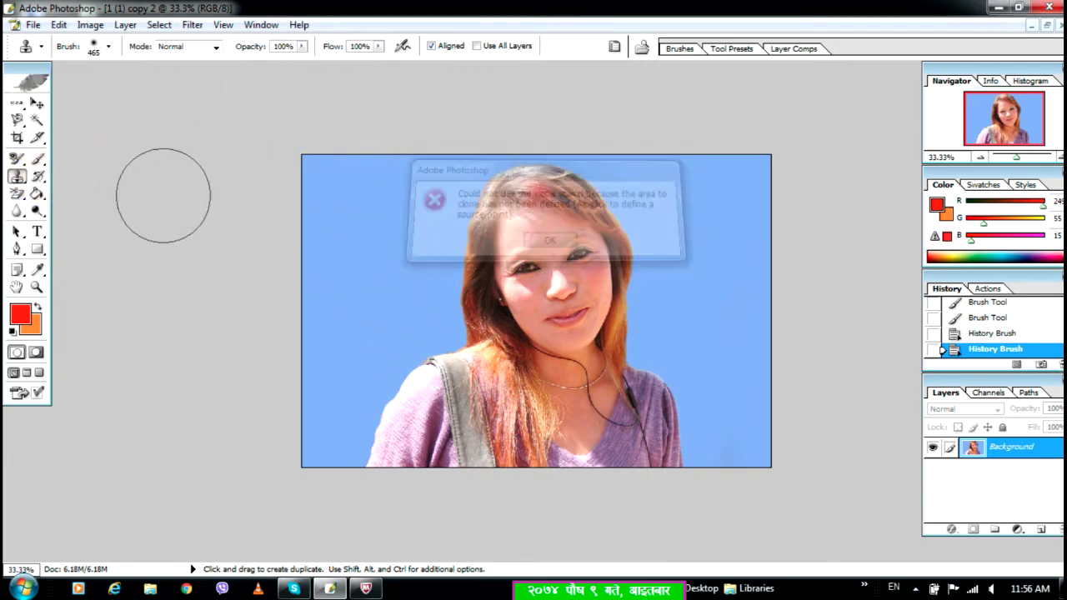
right_click(17, 178)
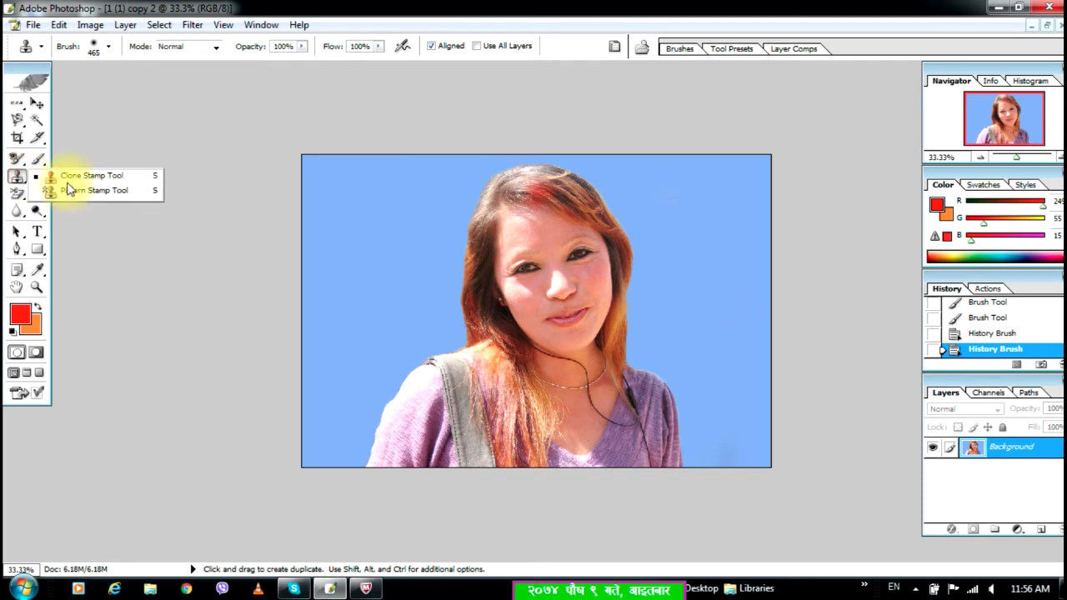
left_click(52, 178)
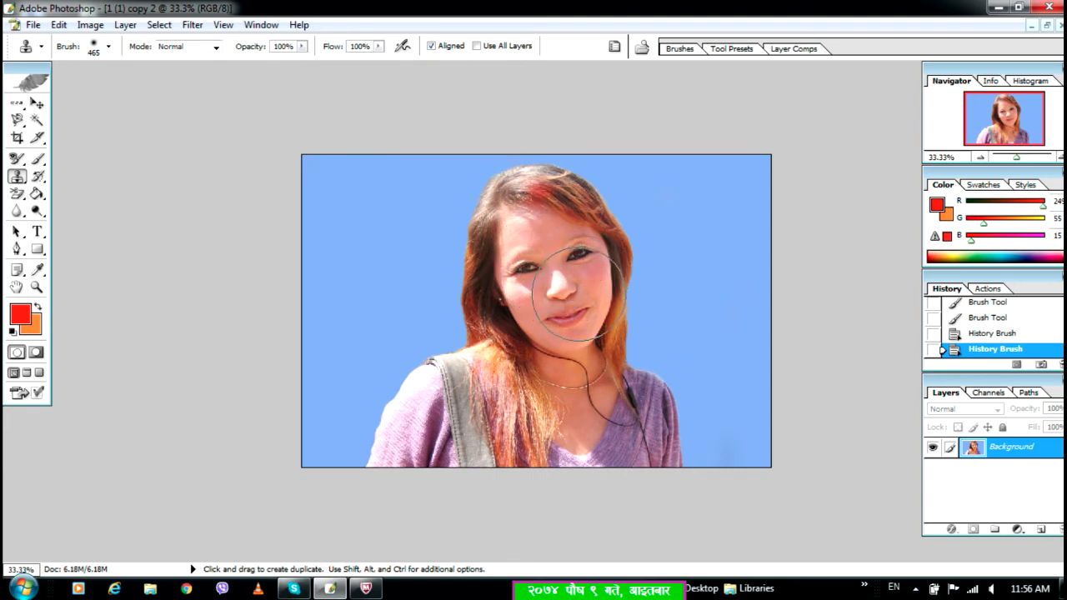
Sample the woman's face and clone her face and neck onto the blue background left of her with the Clone Stamp
left_click(572, 286, "alt")
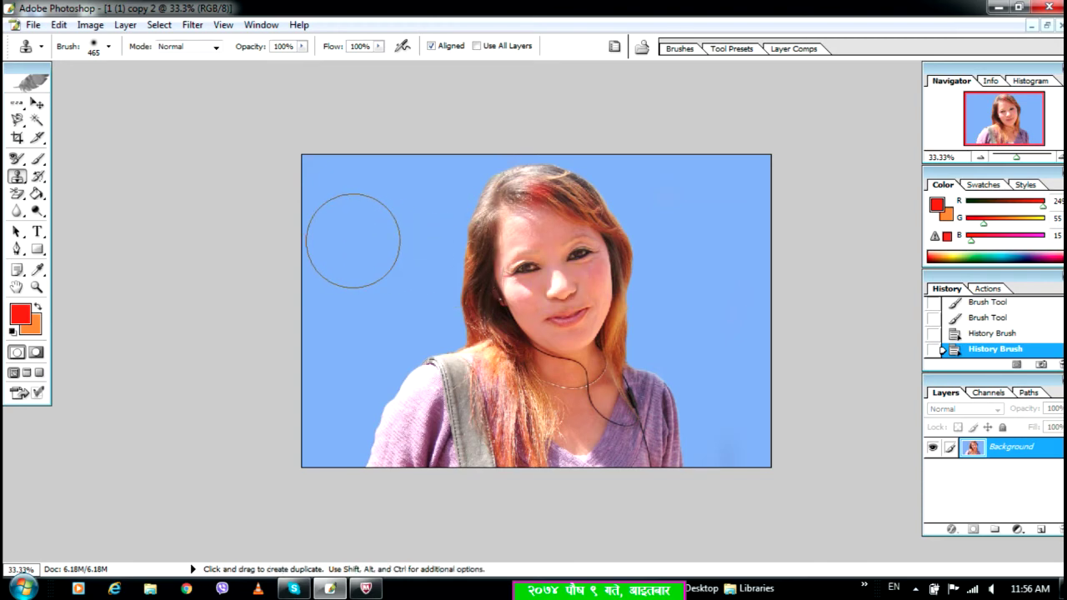
left_click(352, 241)
left_click(353, 351)
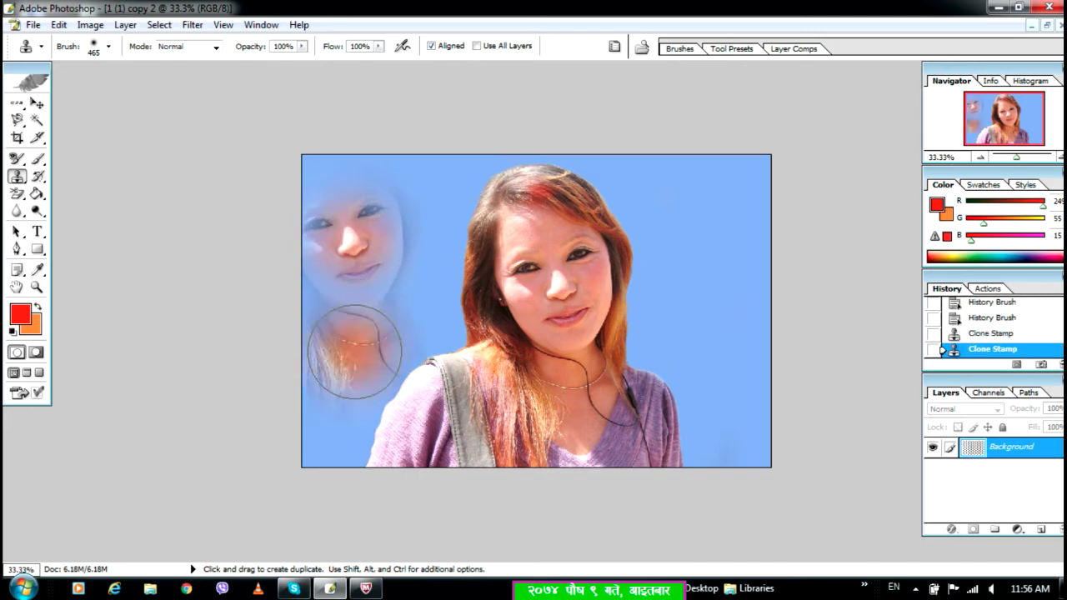
Clone the woman's face onto the upper and lower blue background to the right of her head
left_click(684, 221, "alt")
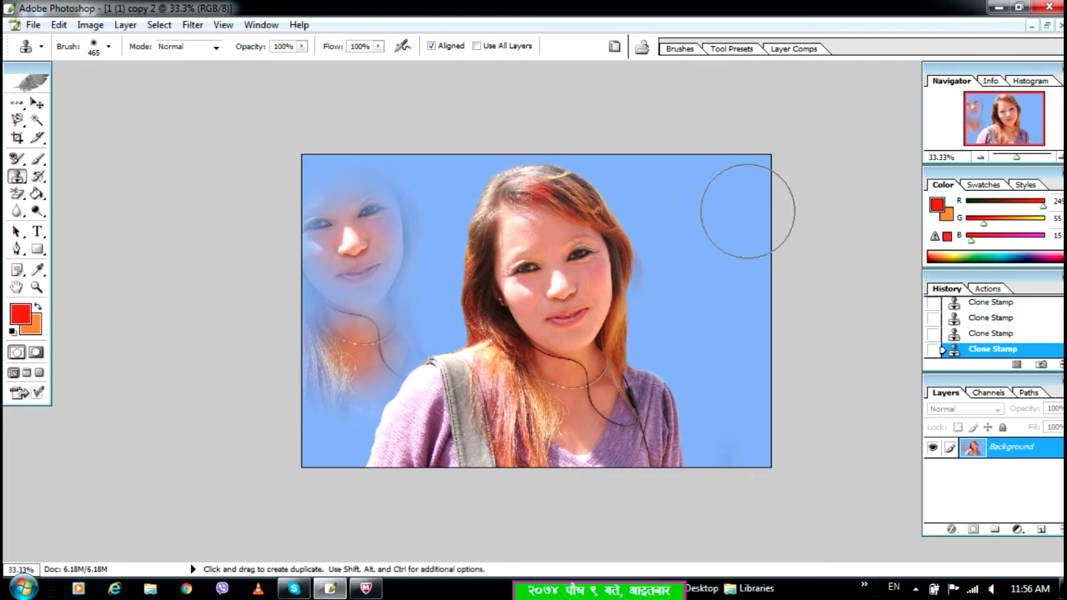
mouse_move(693, 212)
left_mouse_down()
mouse_move(675, 200)
mouse_move(718, 234)
left_mouse_up()
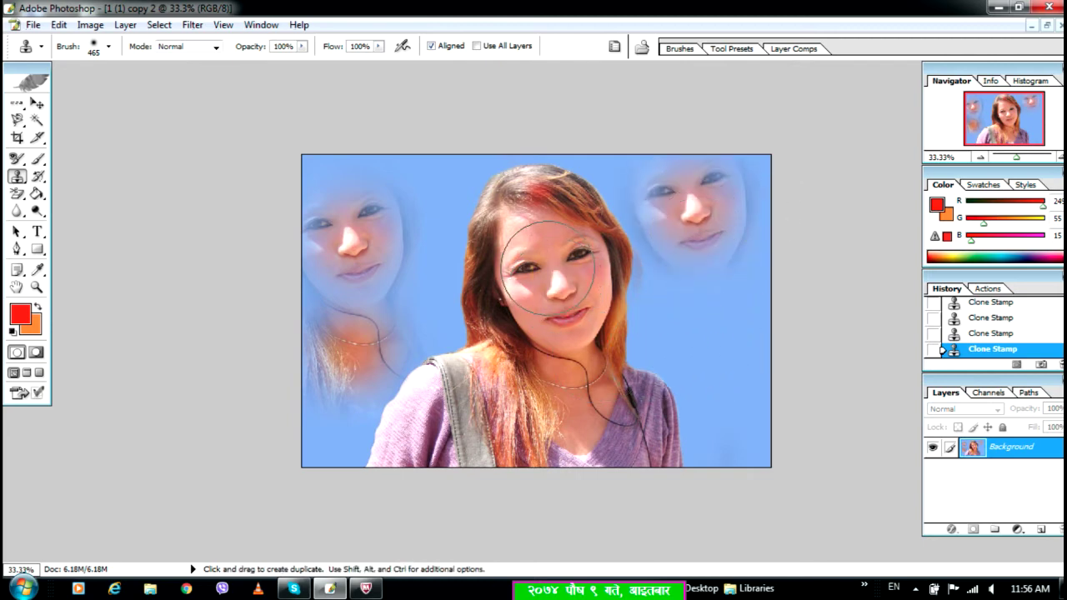
left_click(552, 277, "alt")
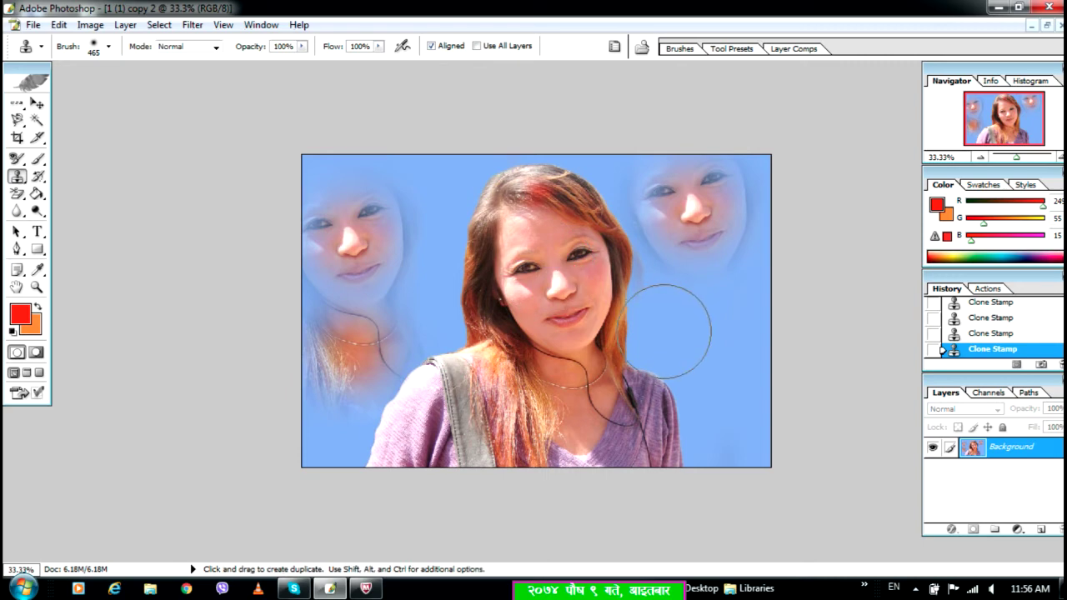
left_click_drag(666, 331, 711, 350)
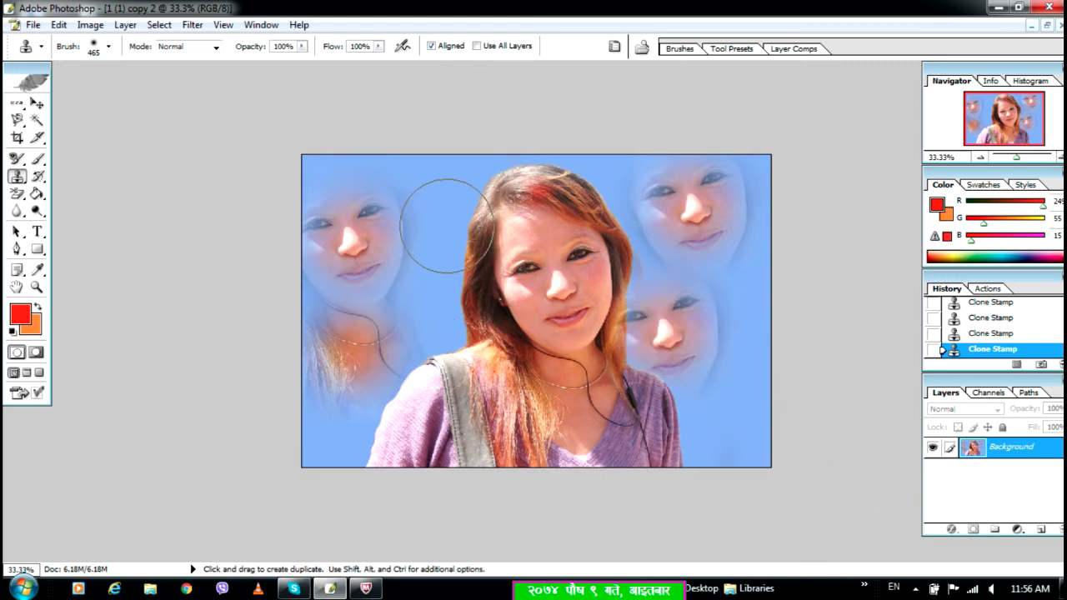
Paint long Clone Stamp strokes across the woman's face, hair and body and the background to her right
mouse_move(369, 167)
left_mouse_down()
mouse_move(427, 308)
mouse_move(477, 269)
mouse_move(497, 302)
left_mouse_up()
left_click_drag(555, 275, 501, 193)
mouse_move(416, 290)
left_mouse_down()
mouse_move(500, 400)
mouse_move(467, 425)
left_mouse_up()
mouse_move(683, 194)
left_mouse_down()
mouse_move(658, 464)
mouse_move(674, 298)
left_mouse_up()
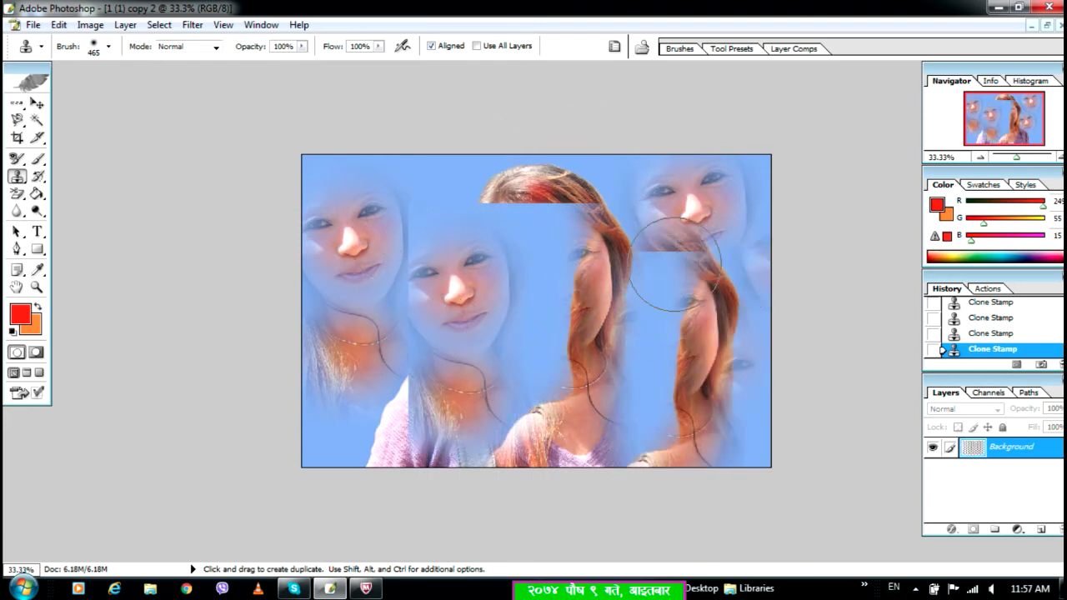
Return the portrait to a floating document window and undo all the Clone Stamp strokes
left_click(1044, 25)
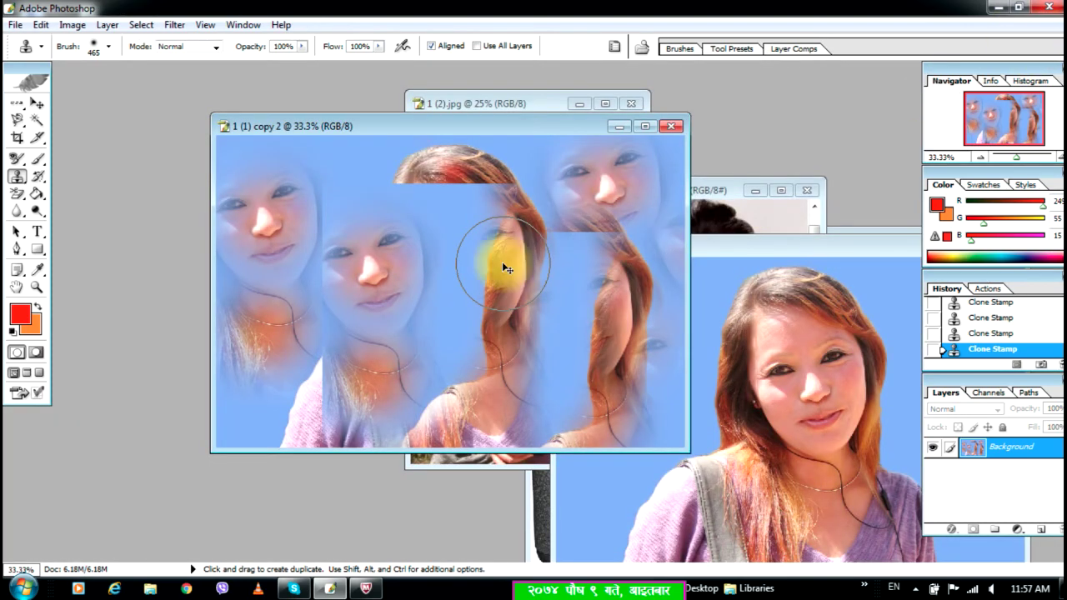
key("ctrl+alt+z")
key("ctrl+alt+z")
key("ctrl+alt+z")
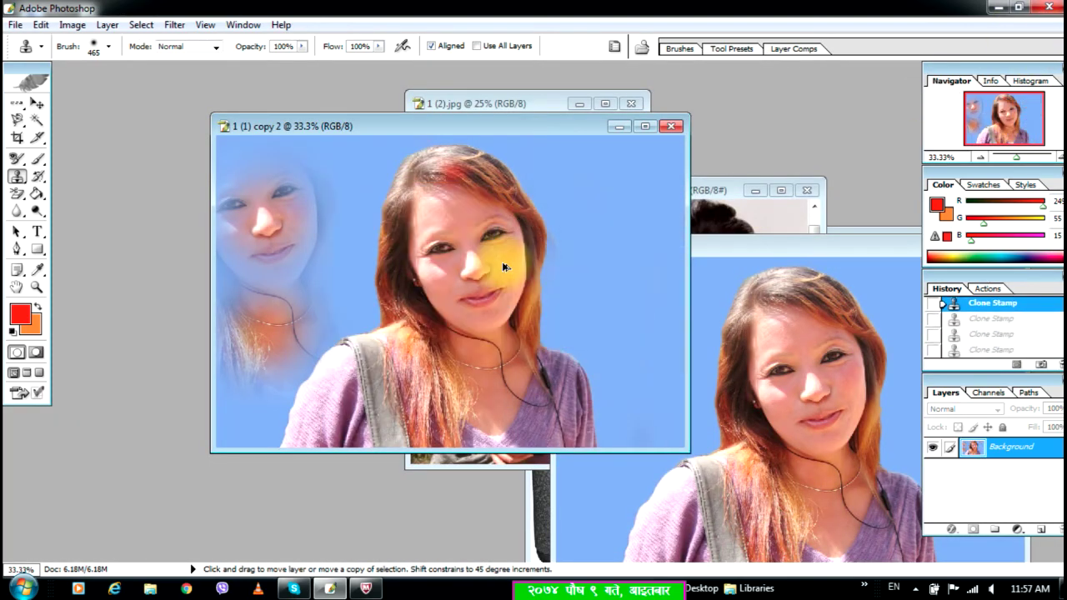
key("ctrl+alt+z")
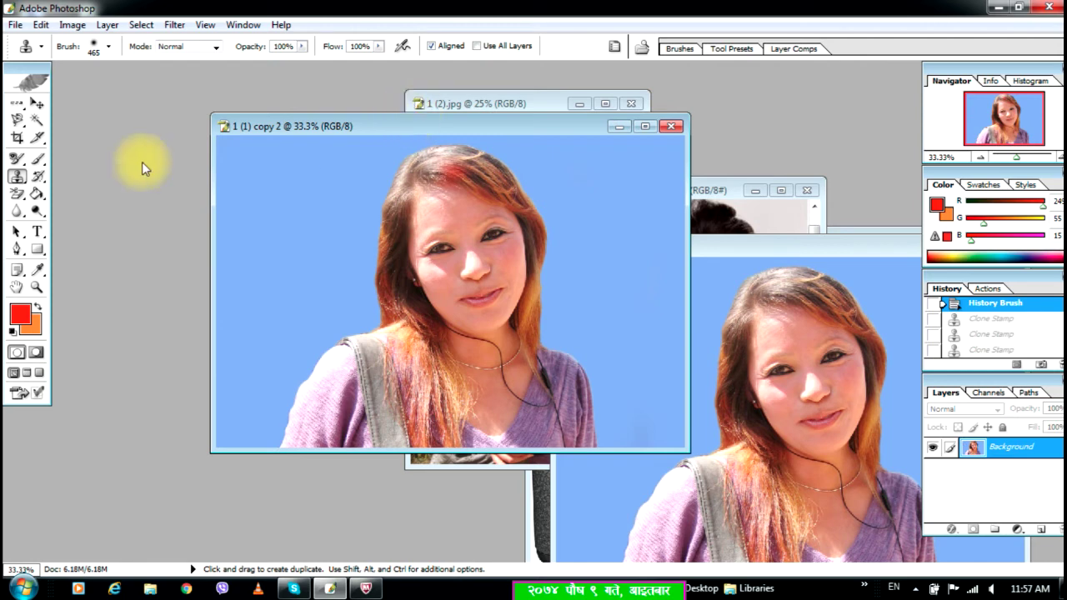
Move the 1 (4).jpg window beside the portrait and sample the dark-haired woman's face as the Clone Stamp source
left_click_drag(17, 177, 65, 182)
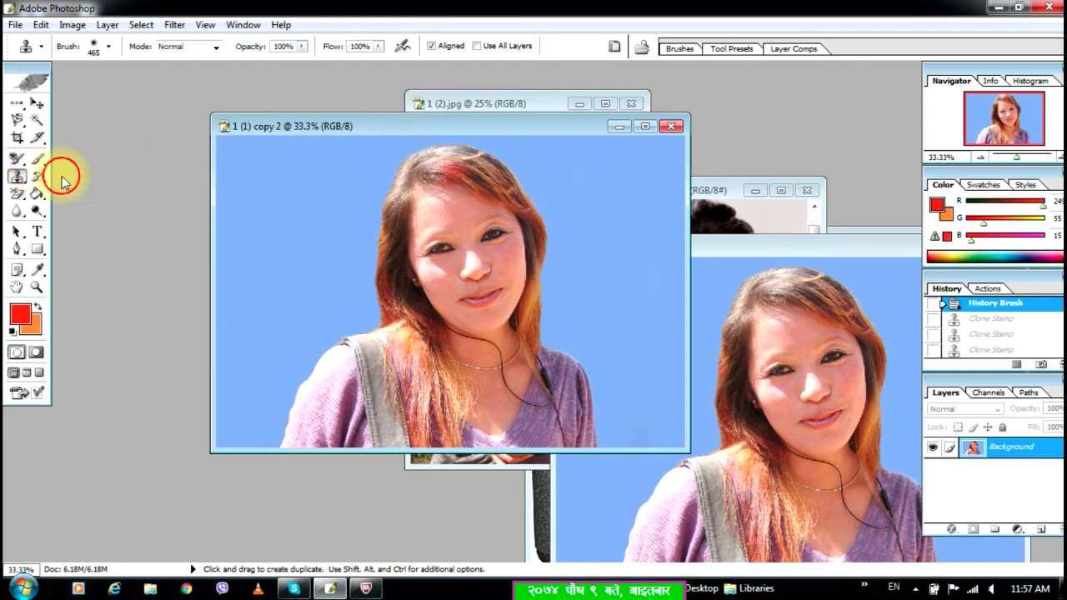
left_click_drag(737, 186, 812, 119)
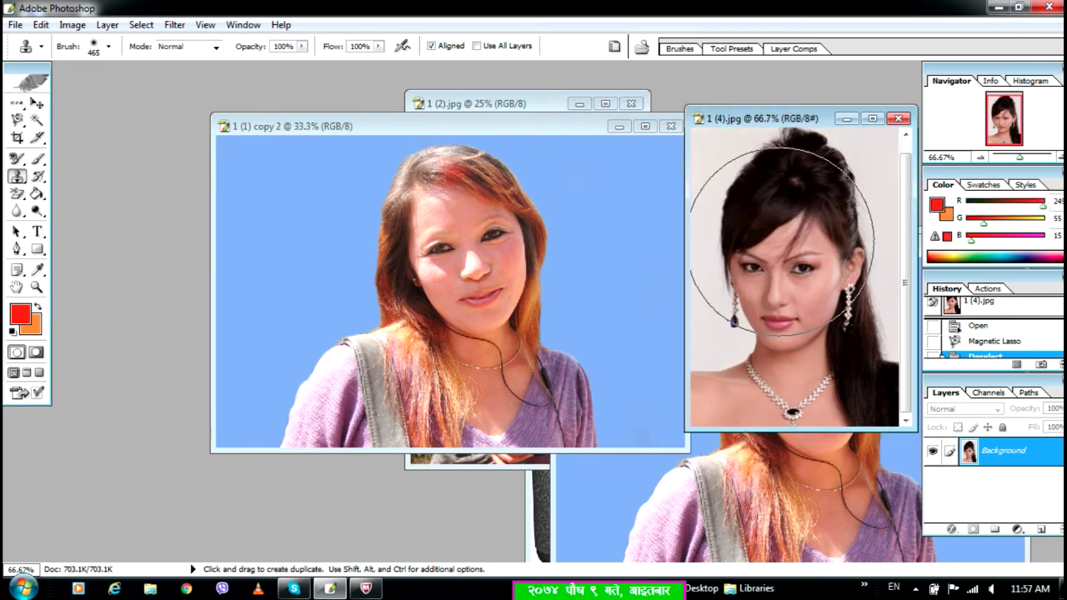
left_click(779, 242, "alt")
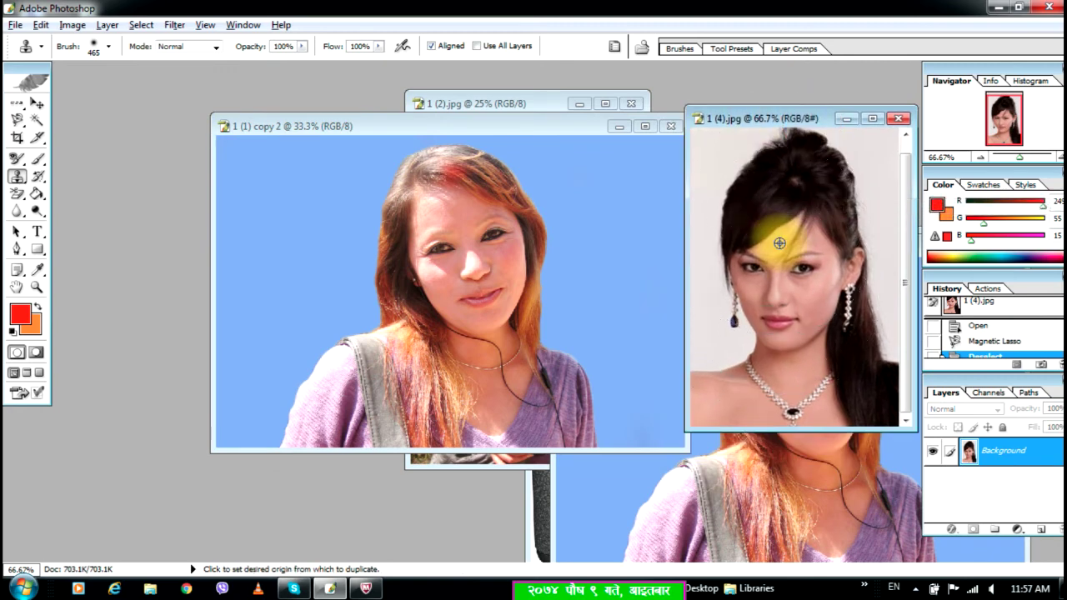
left_click(787, 288, "alt")
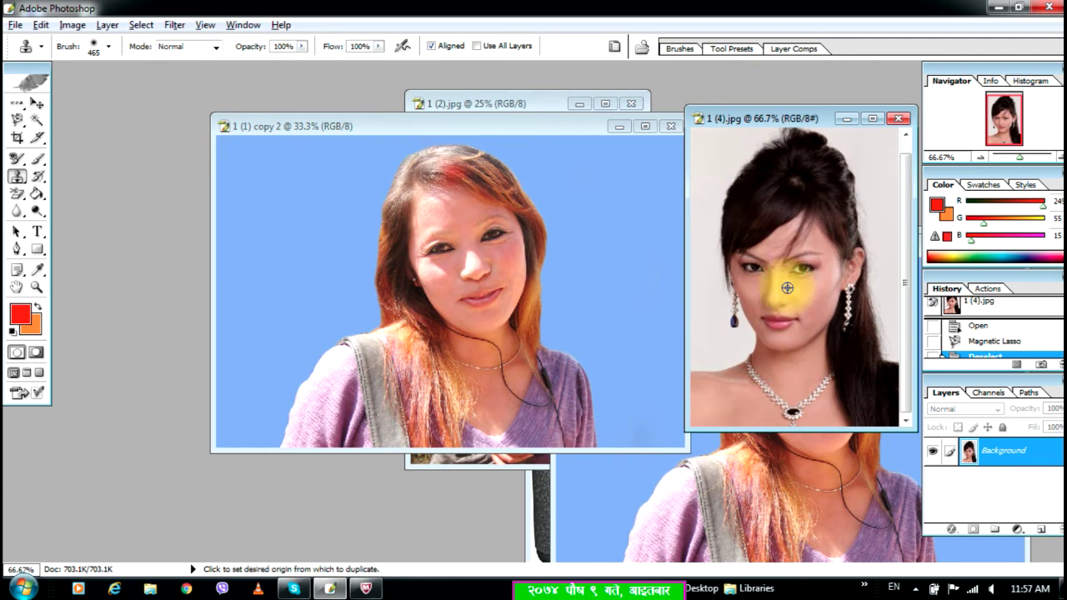
Clone the full 1 (4).jpg photo onto the blue background left of the woman in 1 (1) copy 2
left_click(292, 225)
left_click(298, 250)
mouse_move(292, 192)
left_mouse_down()
mouse_move(281, 251)
mouse_move(302, 292)
mouse_move(334, 214)
mouse_move(316, 212)
left_mouse_up()
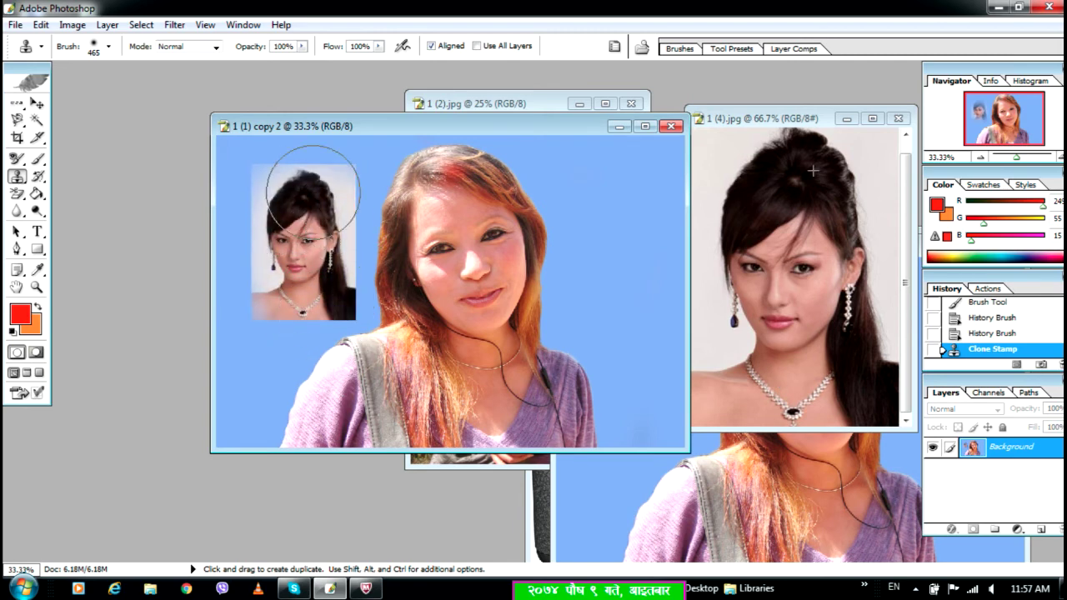
mouse_move(232, 233)
left_mouse_down()
mouse_move(281, 226)
mouse_move(298, 191)
mouse_move(254, 262)
left_mouse_up()
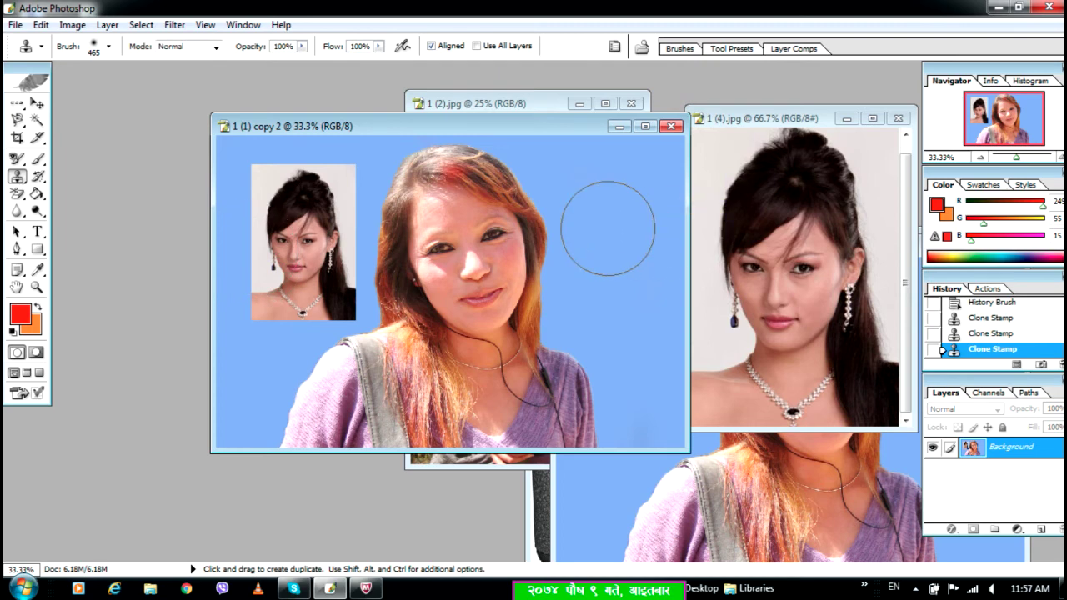
Resample the face in 1 (4).jpg and clone that photo onto the blue background right of the woman's head
left_click(601, 314)
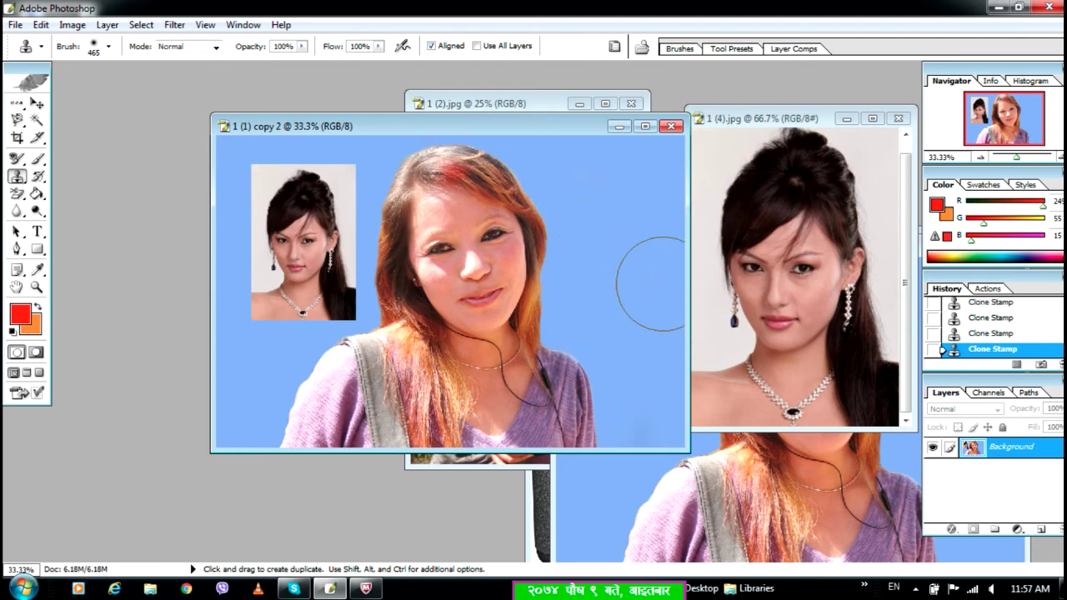
left_click(778, 272, "alt")
mouse_move(612, 250)
left_mouse_down()
mouse_move(611, 189)
mouse_move(616, 277)
mouse_move(636, 225)
mouse_move(633, 189)
mouse_move(619, 346)
mouse_move(604, 208)
left_mouse_up()
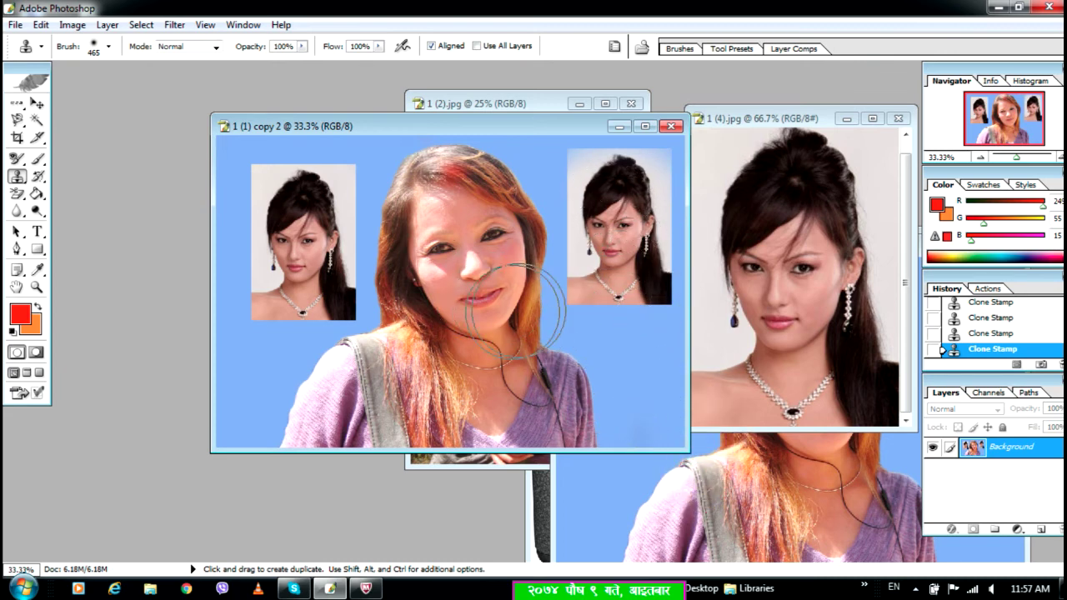
Clone the central woman's face onto the lower right and lower left blue areas beside her shoulders
left_click(476, 274, "alt")
left_click_drag(608, 392, 627, 396)
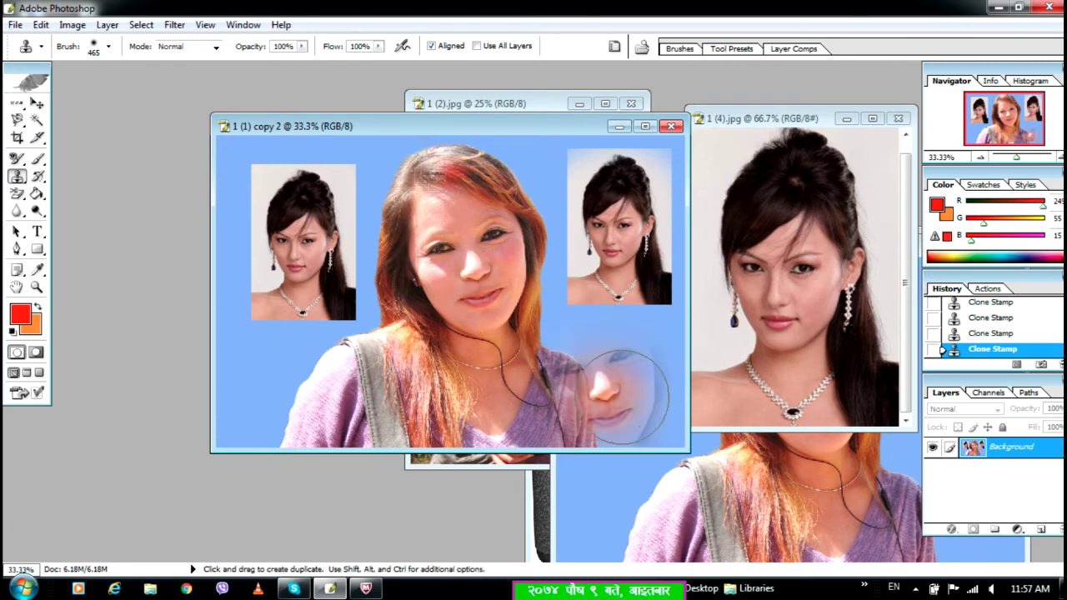
left_click(470, 242, "alt")
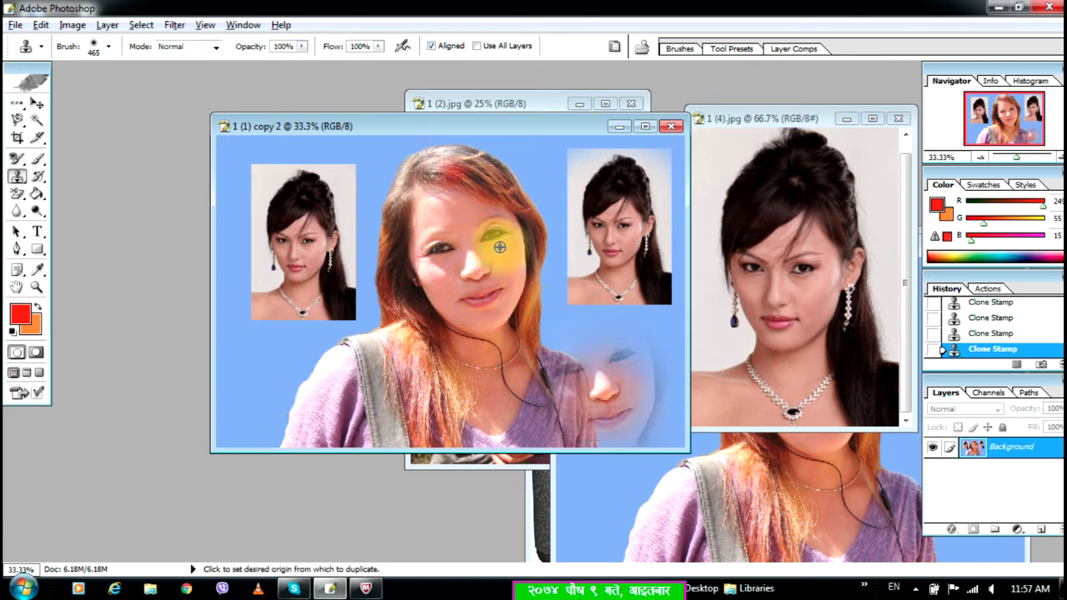
left_click_drag(275, 358, 286, 414)
left_click(891, 170)
Paint a short stroke along the hair on the right of the woman's head with the Pattern Stamp tool
left_click(16, 176)
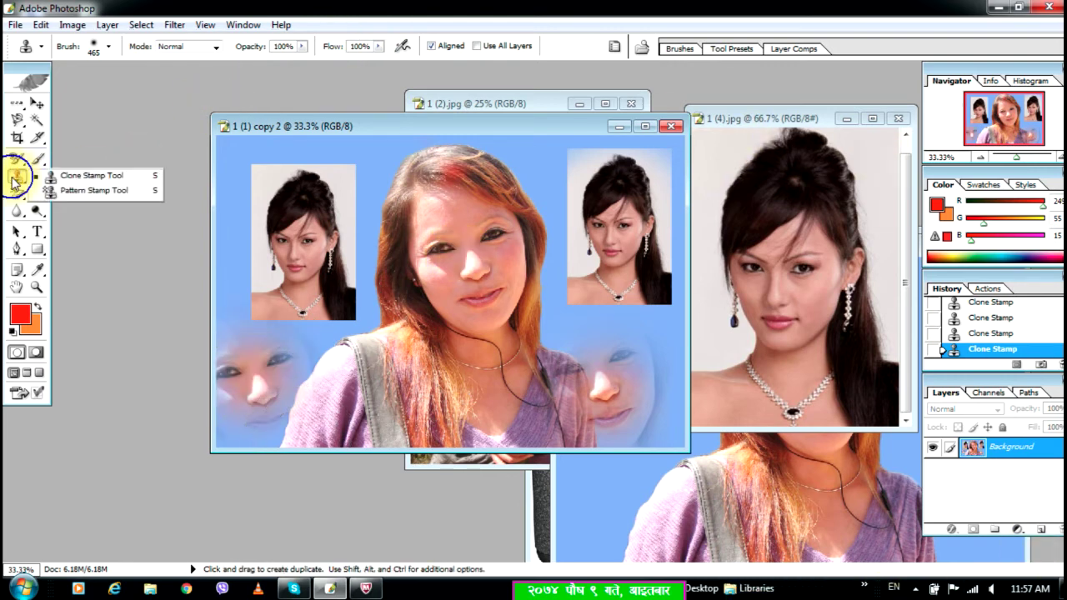
left_click(68, 197)
left_click(468, 46)
left_click(468, 46)
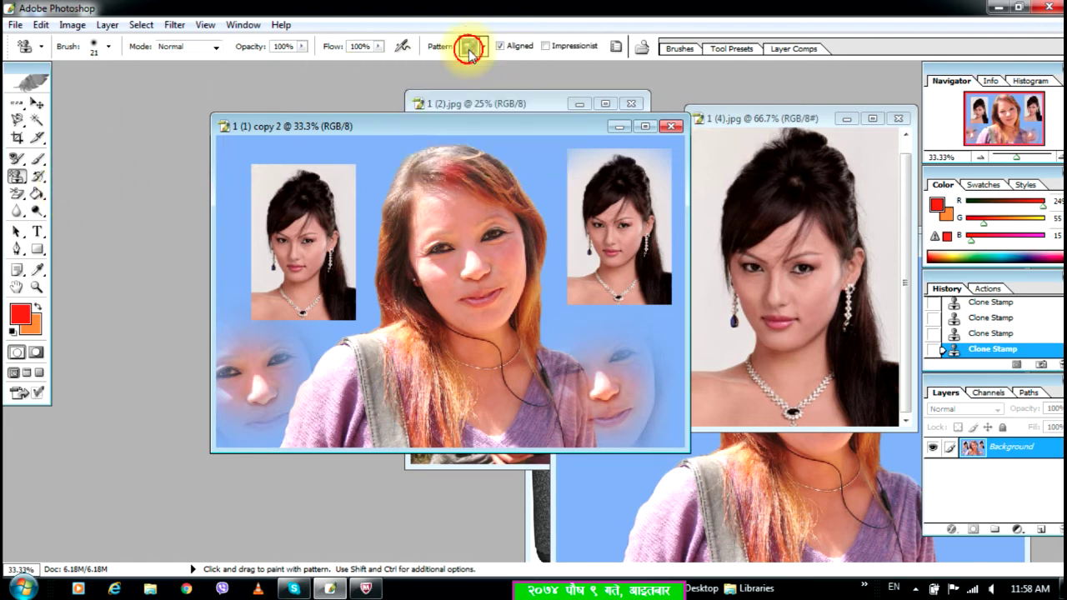
Set the Pattern Stamp brush to 95 px, choose the black-and-white checkered pattern, and paint it between the inset portrait and the woman's hair
left_click(107, 46)
left_click_drag(40, 90, 95, 96)
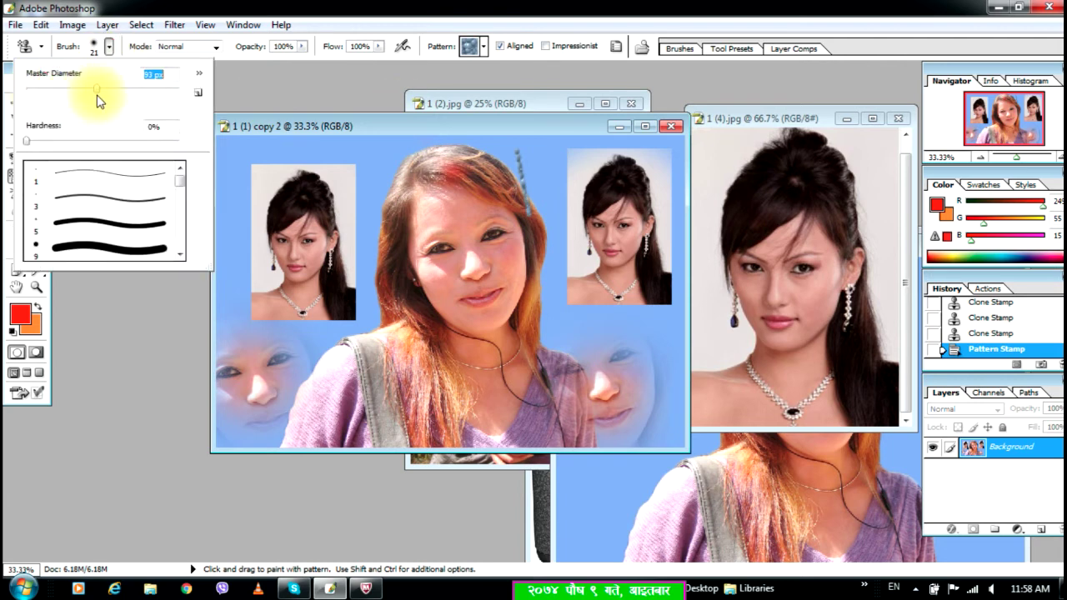
left_click(482, 44)
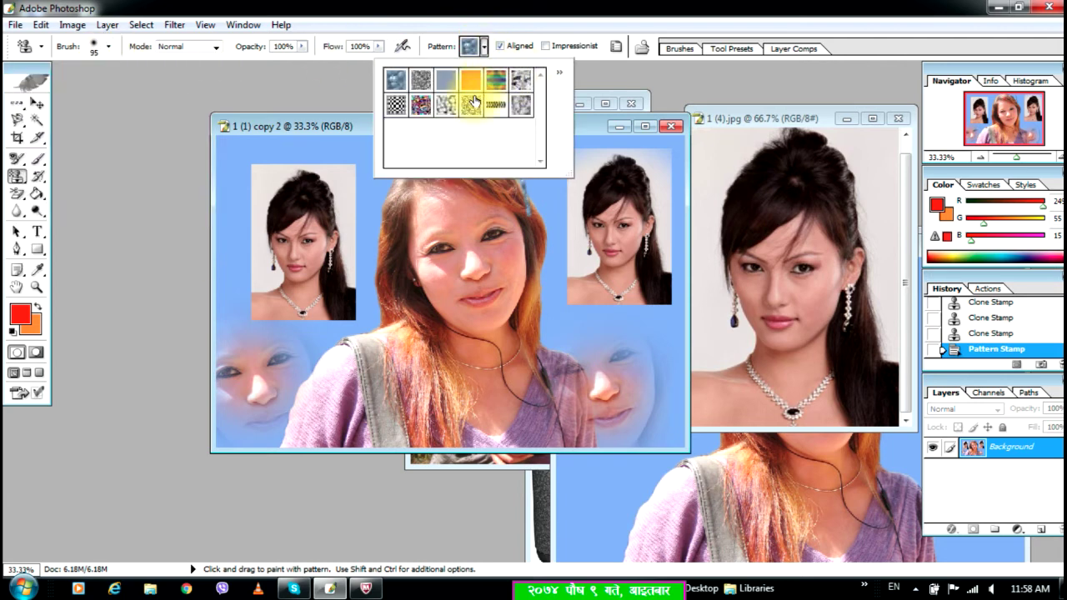
left_click(394, 103)
left_click(402, 193)
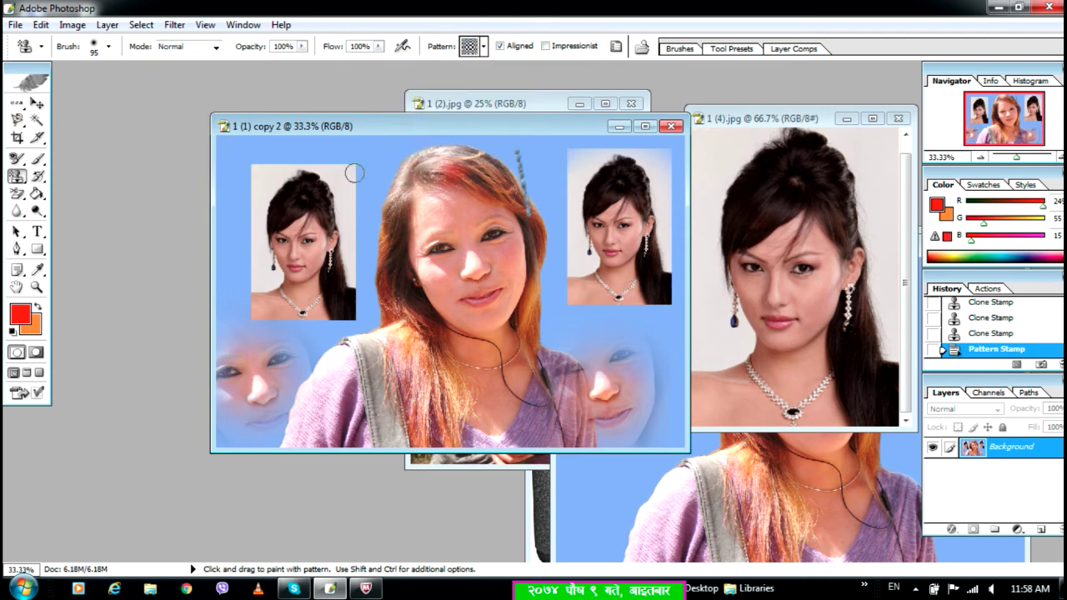
mouse_move(366, 227)
left_mouse_down()
mouse_move(355, 321)
mouse_move(329, 332)
left_mouse_up()
Paint a checkered border along all four edges of the 1 (1) copy 2 image with the Pattern Stamp
left_click_drag(223, 151, 225, 173)
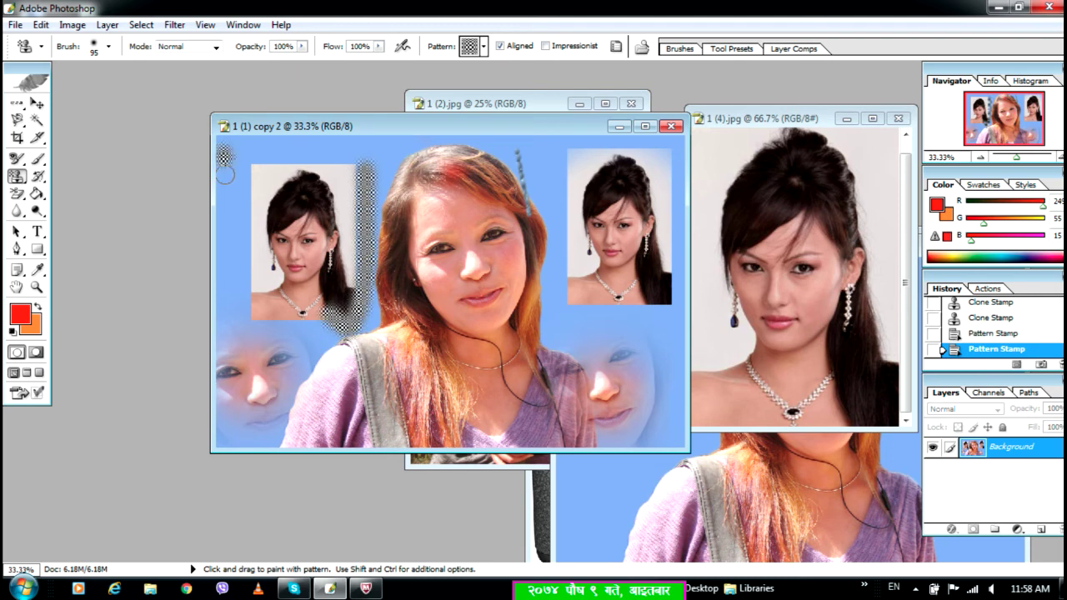
mouse_move(225, 317)
left_mouse_down()
mouse_move(244, 204)
mouse_move(242, 167)
left_mouse_up()
left_click_drag(235, 143, 697, 147)
mouse_move(677, 189)
left_mouse_down()
mouse_move(666, 354)
mouse_move(667, 444)
left_mouse_up()
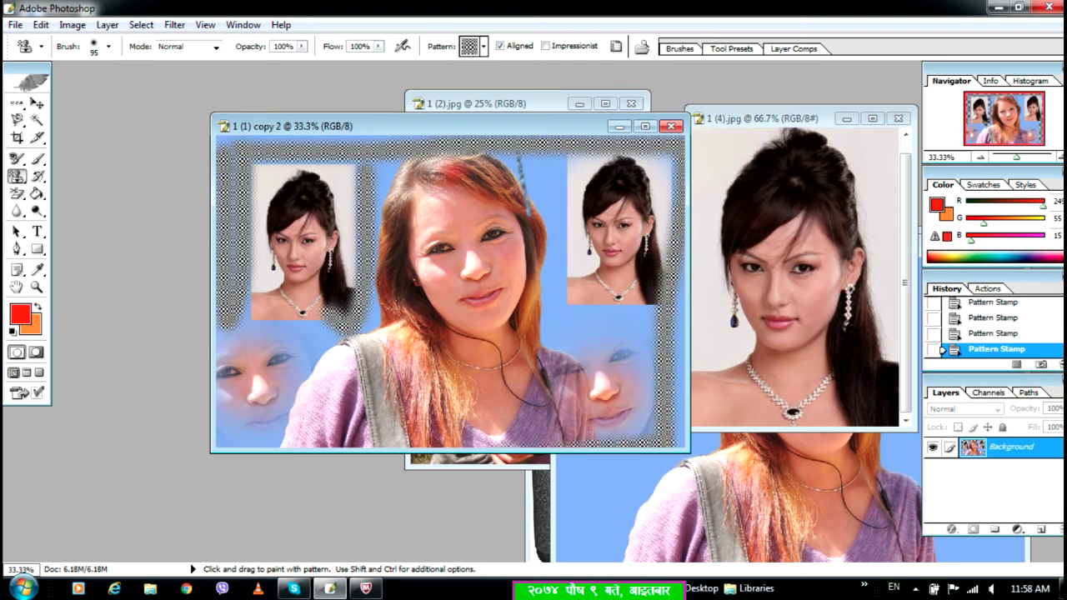
left_click_drag(209, 436, 601, 439)
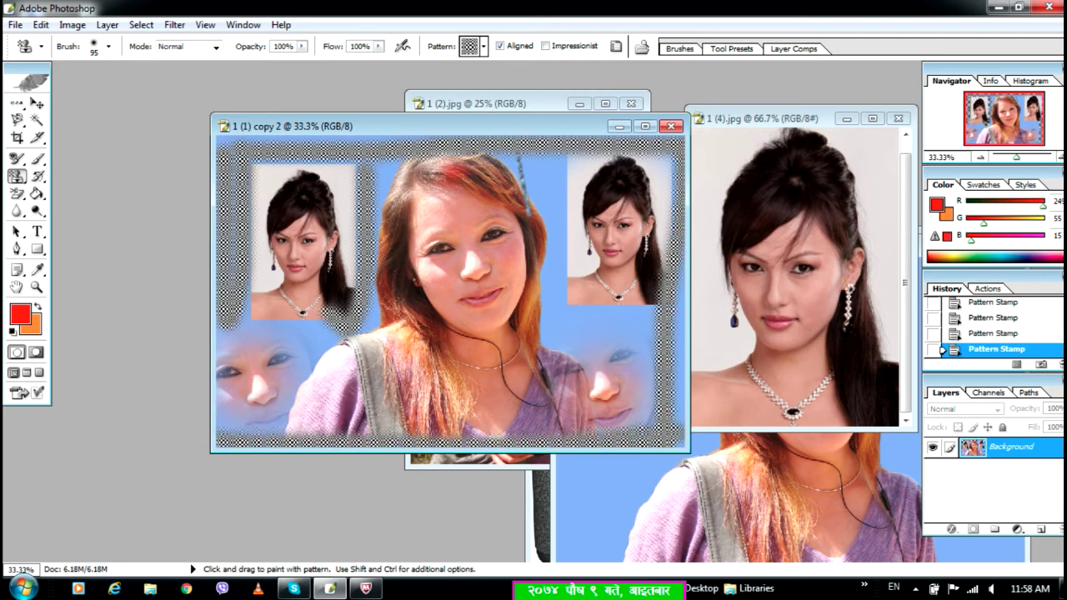
left_click_drag(209, 350, 216, 351)
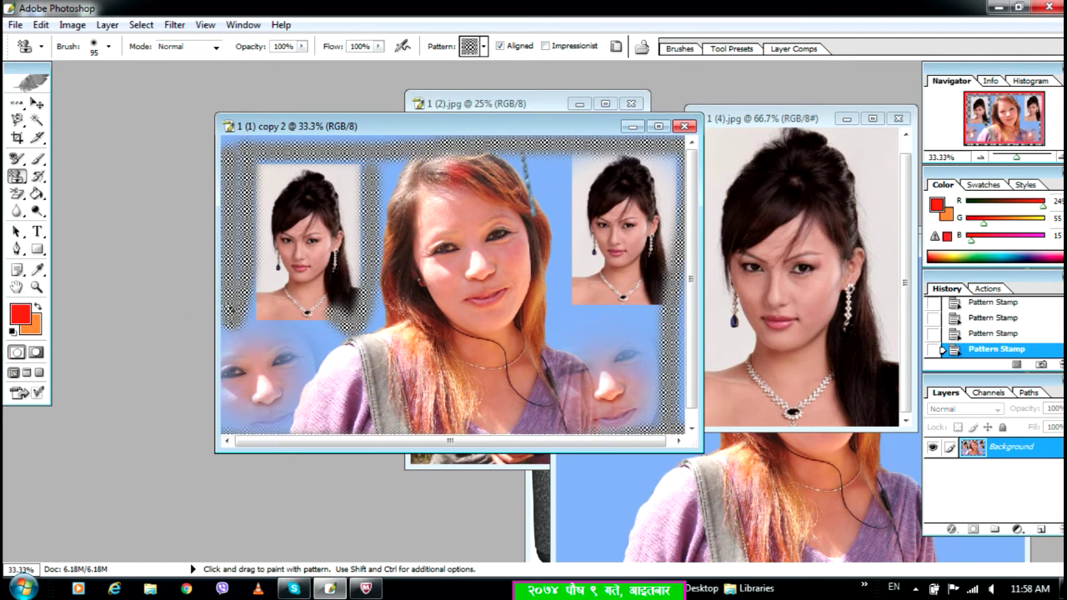
Maximize the 1 (4).jpg photo and paint a checkered pattern border around its edges
left_click(803, 212)
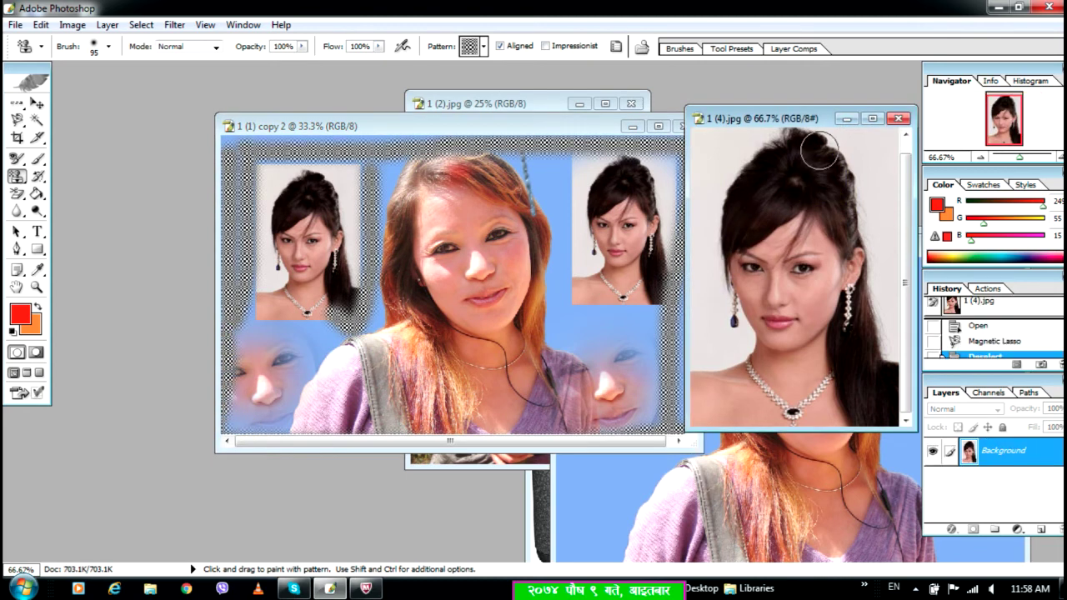
left_click(872, 118)
mouse_move(444, 168)
left_mouse_down()
mouse_move(653, 169)
mouse_move(642, 172)
mouse_move(629, 325)
mouse_move(637, 446)
mouse_move(407, 467)
mouse_move(433, 463)
mouse_move(459, 267)
mouse_move(457, 158)
mouse_move(433, 482)
left_mouse_up()
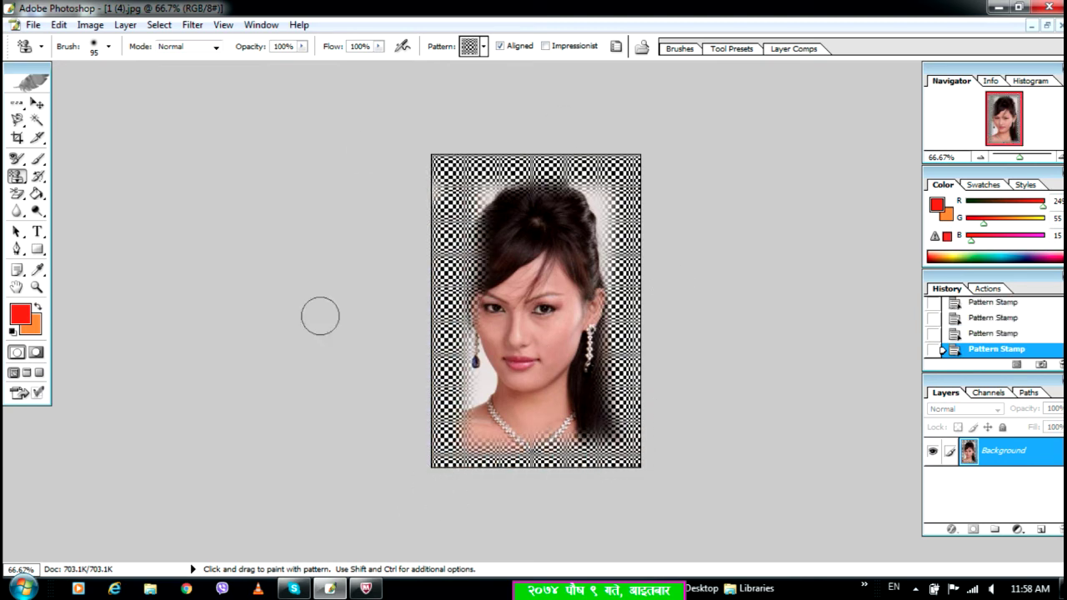
Choose the multicoloured pattern and paint it over the checkered border around the portrait in 1 (4).jpg
left_click(483, 46)
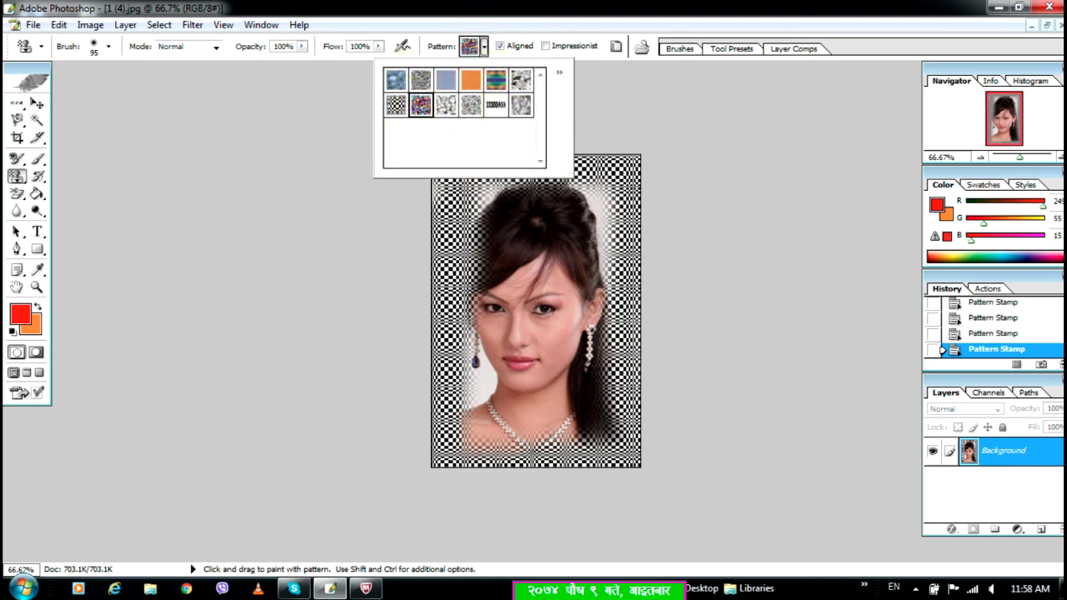
double_click(422, 106)
mouse_move(442, 169)
left_mouse_down()
mouse_move(572, 171)
mouse_move(605, 284)
mouse_move(600, 454)
left_mouse_up()
mouse_move(492, 213)
left_mouse_down()
mouse_move(455, 477)
mouse_move(433, 437)
mouse_move(676, 466)
left_mouse_up()
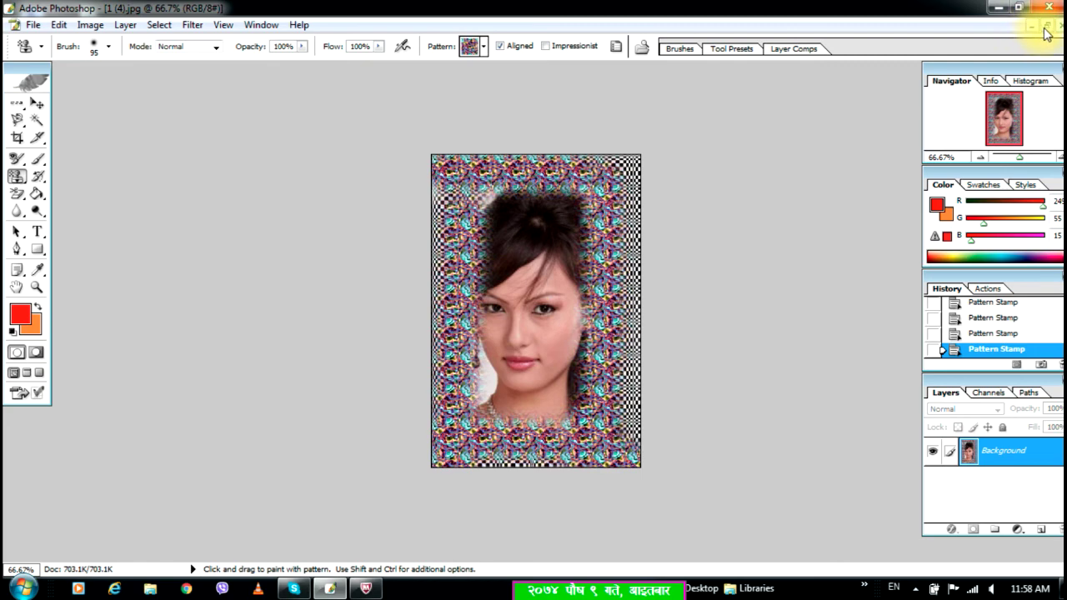
Restore the 1 (4).jpg window, and close both 1 (4).jpg and 1 (1) copy 2 without saving changes
left_click(1047, 31)
left_click(912, 118)
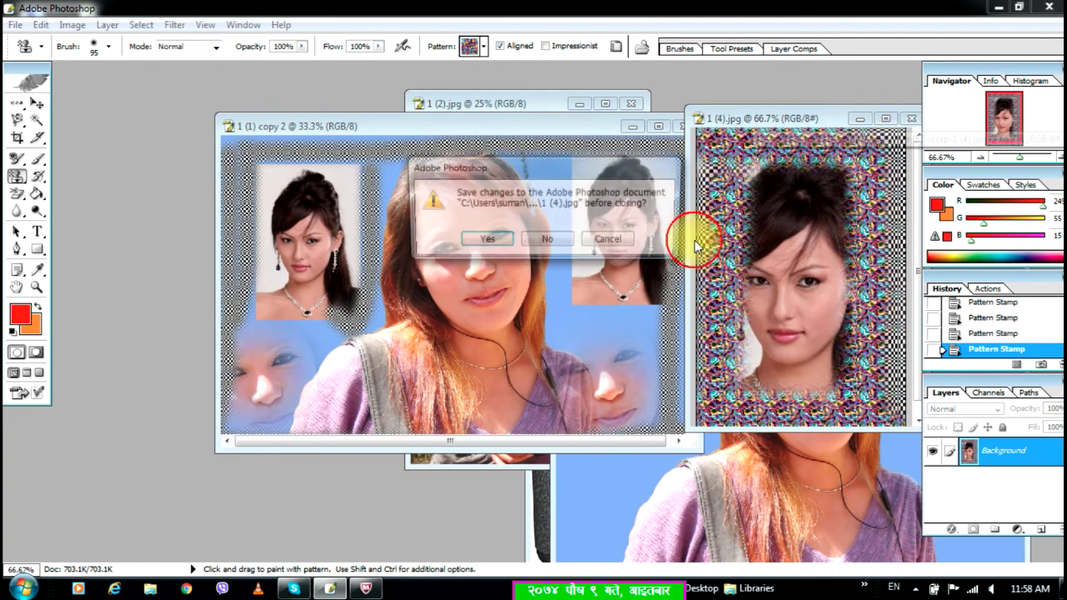
left_click(550, 250)
left_click(684, 126)
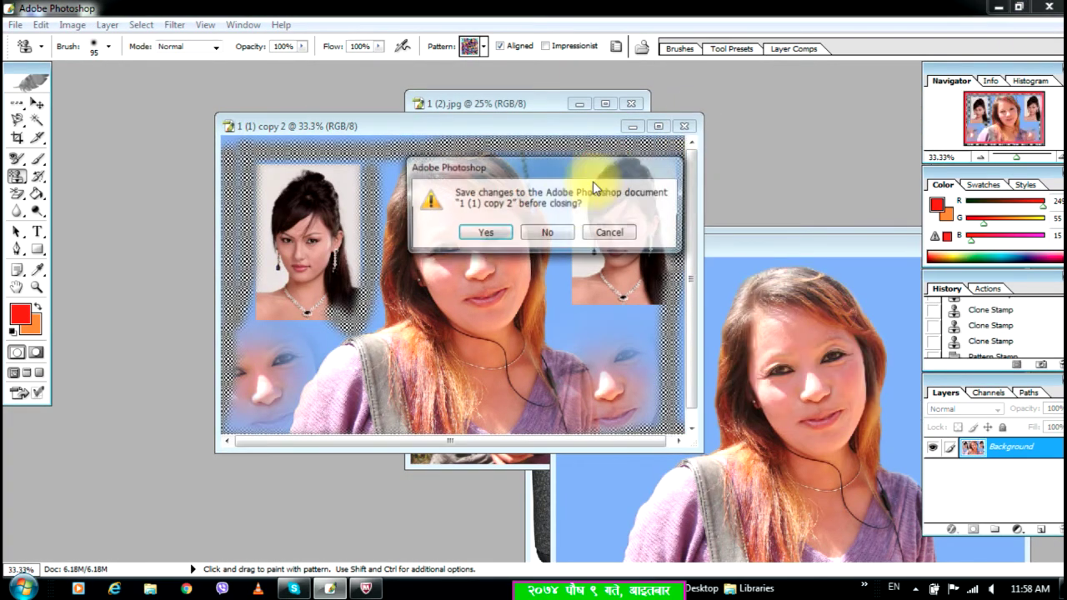
left_click(557, 234)
Switch from the stamp tools to the Gradient tool in the Paint Bucket group
left_click(16, 177)
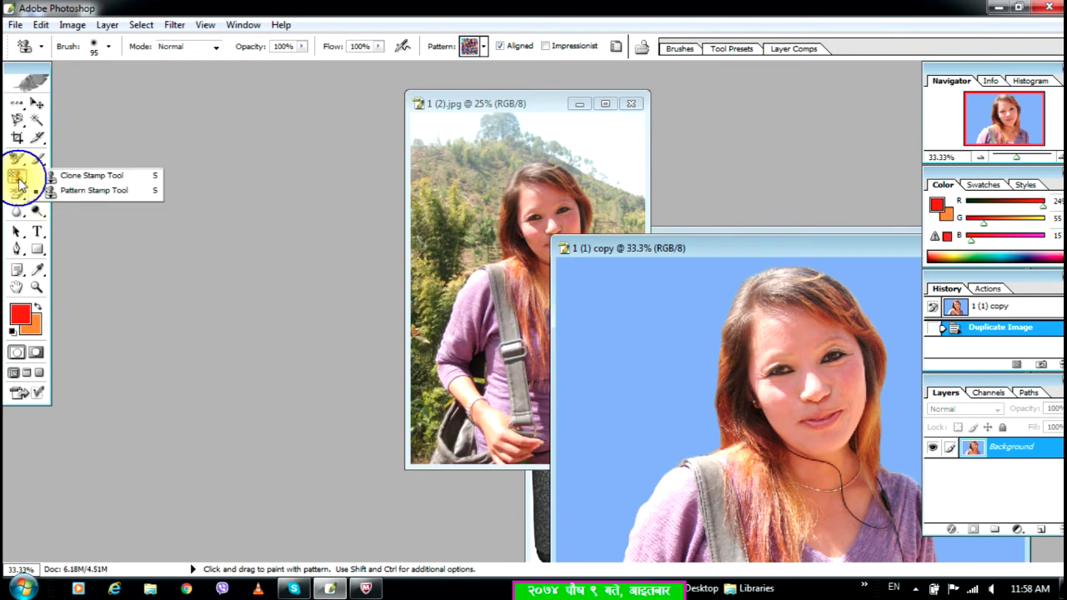
left_click(86, 217)
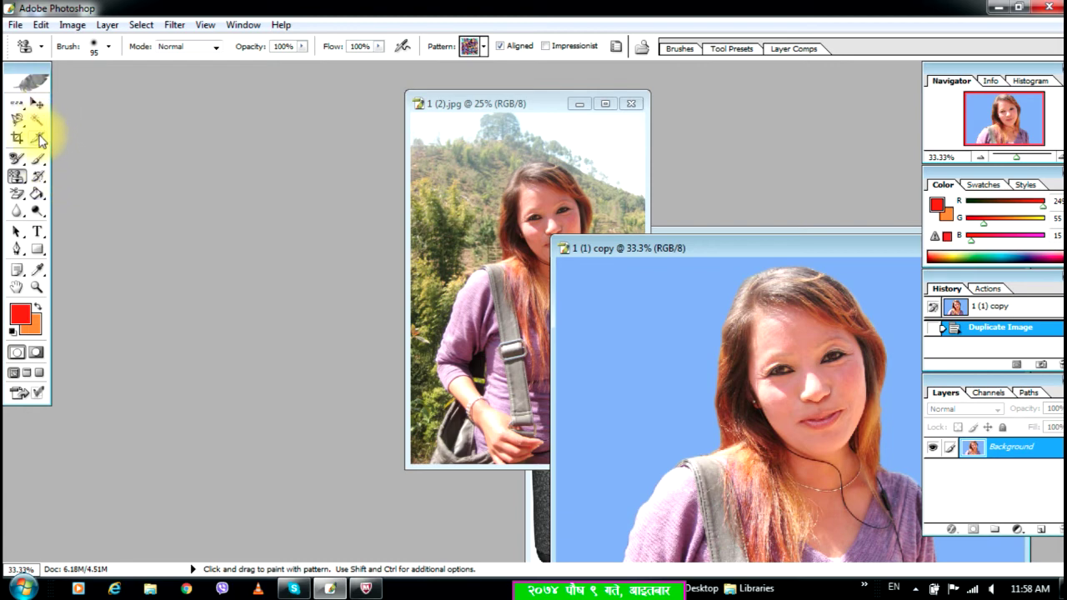
left_click(39, 196)
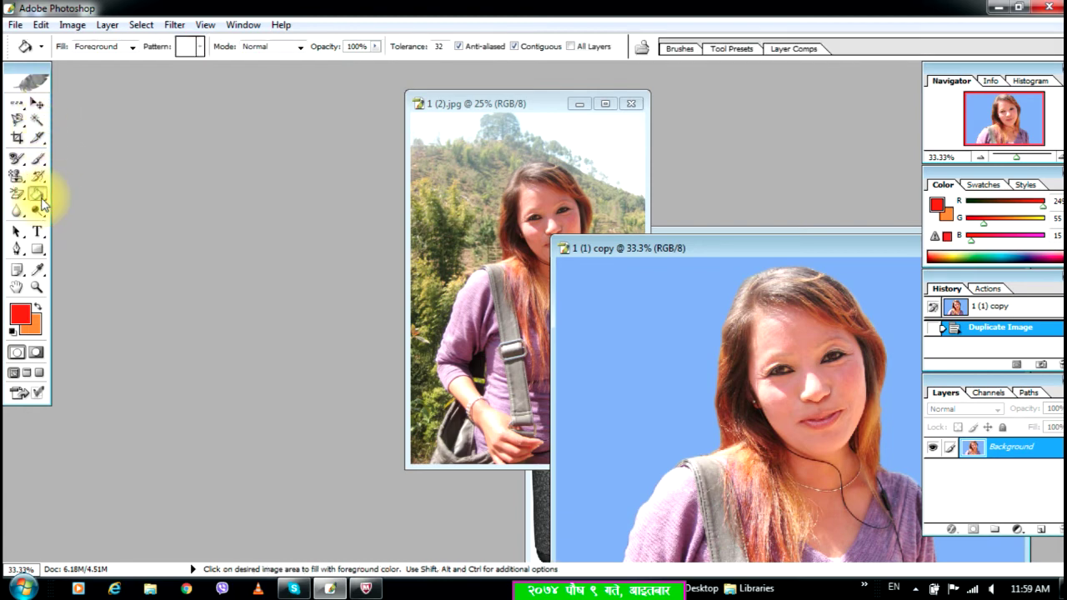
right_click(39, 200)
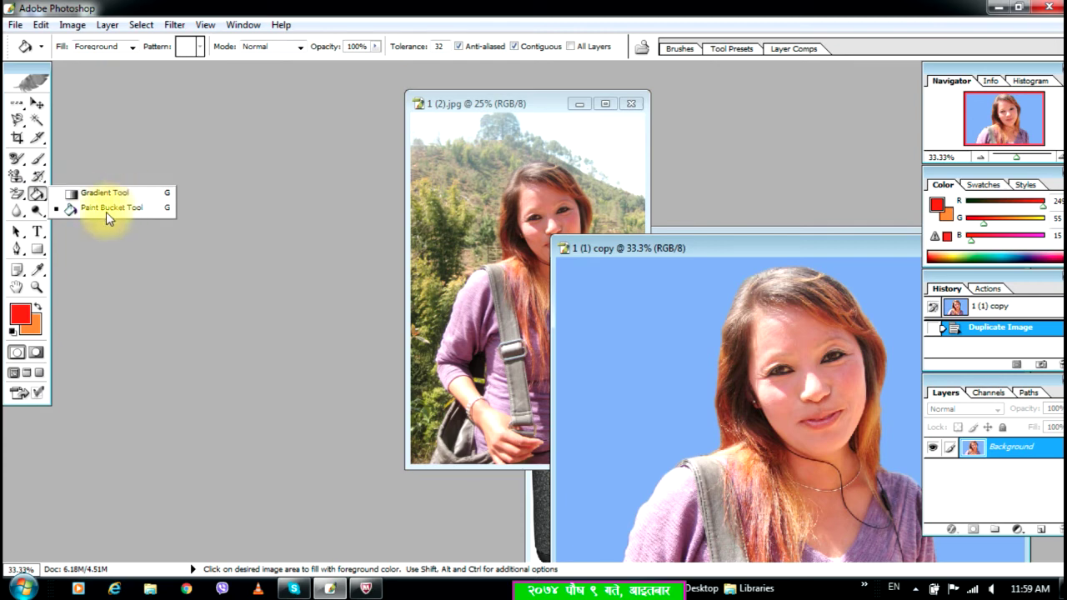
left_click(83, 192)
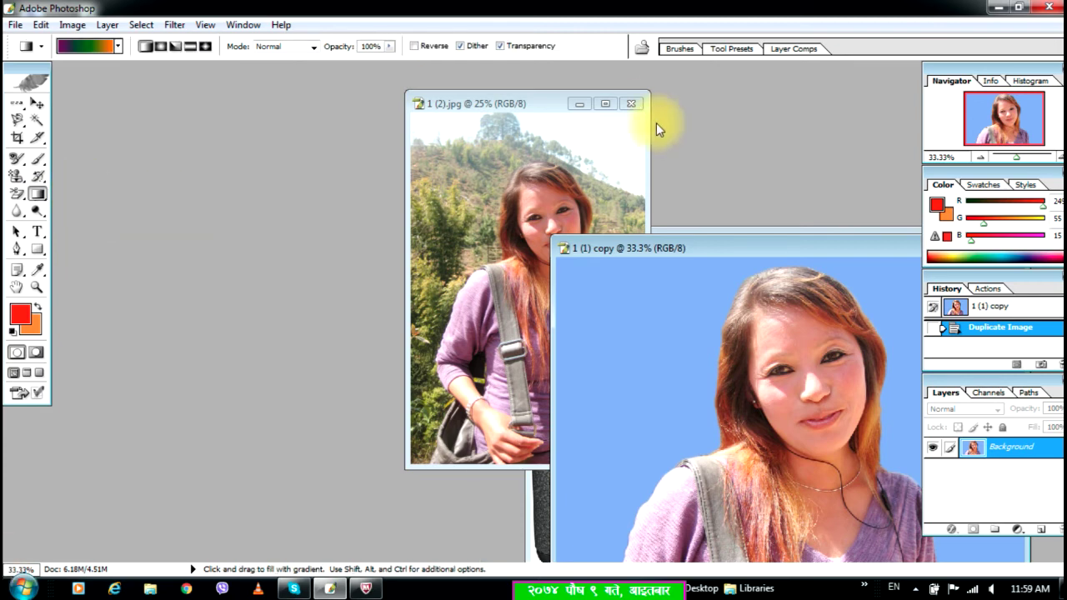
Create a new 7 × 5 inch RGB Color document at 300 pixels/inch with a white background
left_click(522, 110)
left_click(14, 25)
left_click(34, 42)
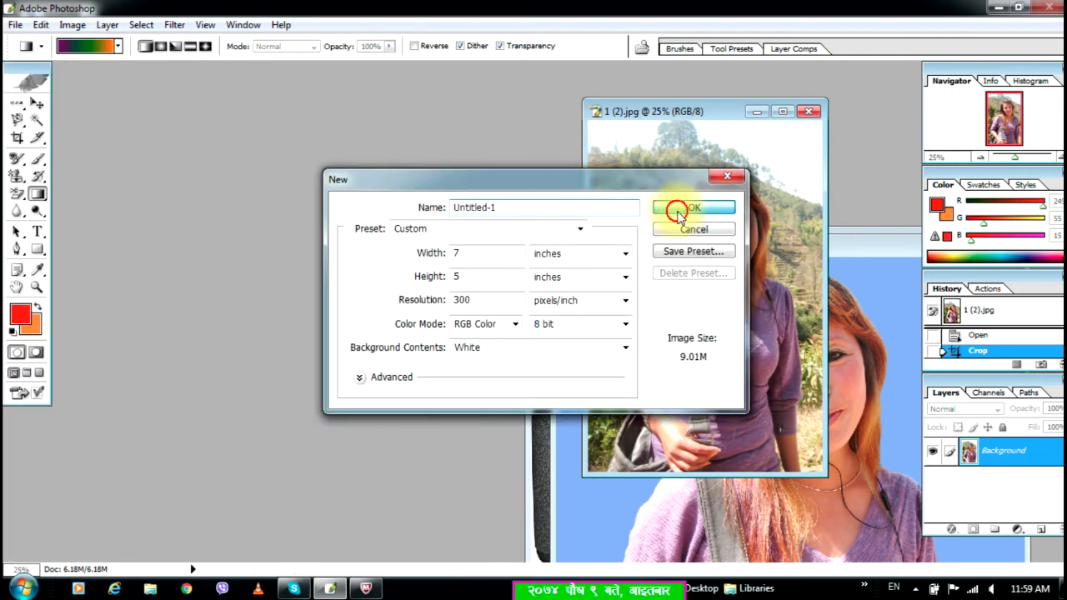
left_click(685, 210)
Reposition the blank document and fill it with a diagonal violet-green-orange linear gradient
left_click_drag(427, 153, 400, 110)
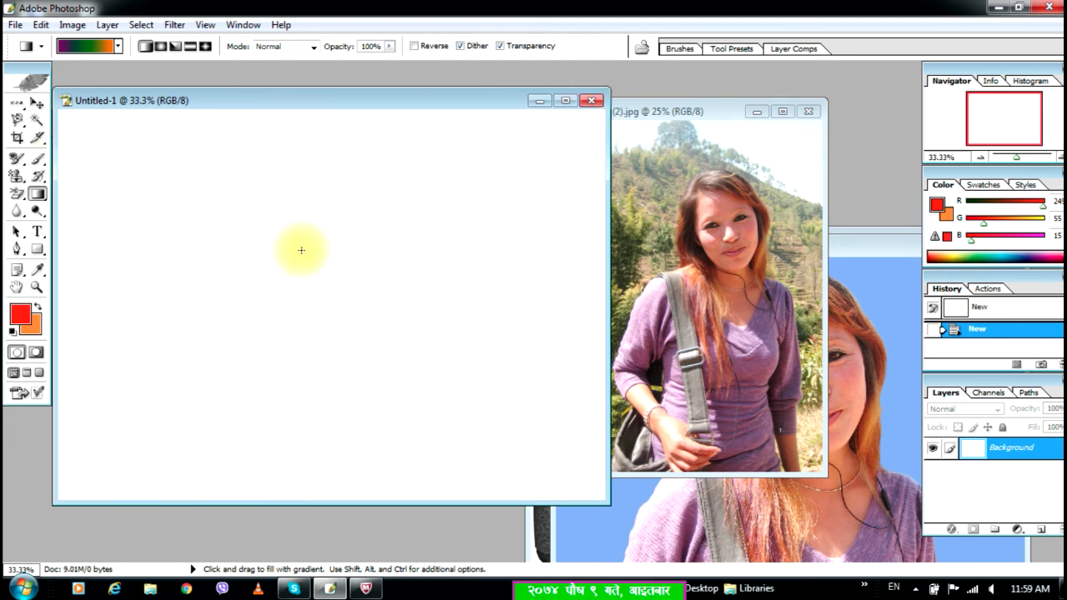
left_click_drag(269, 109, 331, 111)
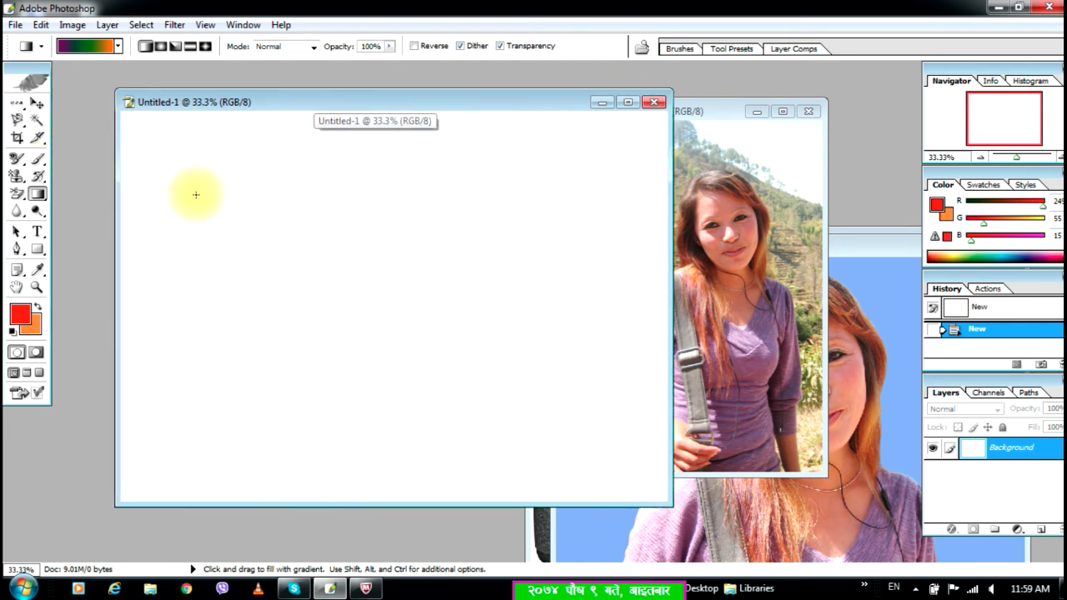
left_click_drag(119, 145, 442, 254)
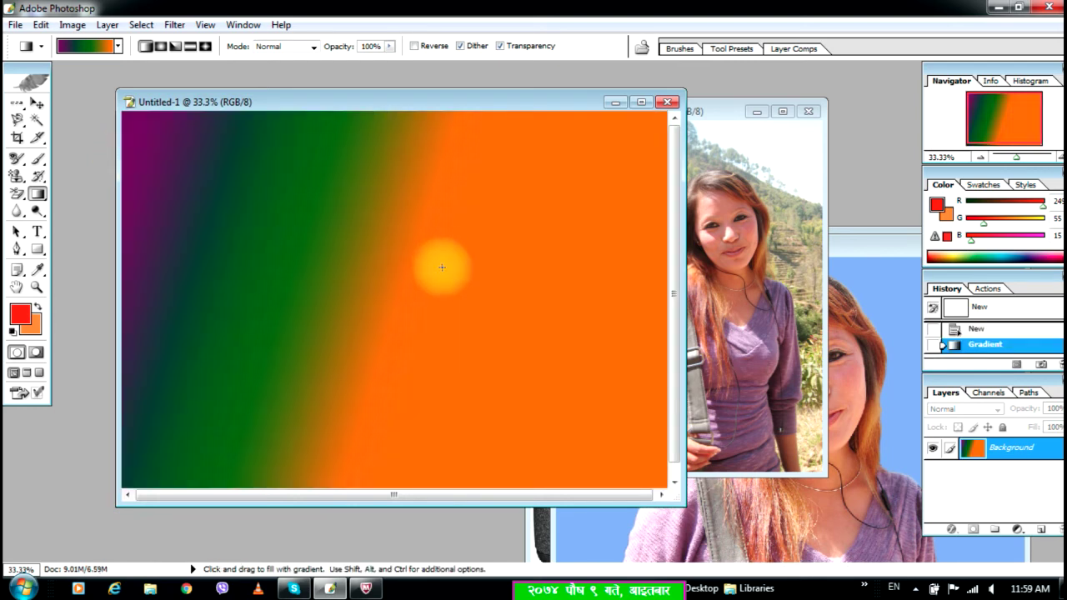
Choose the red-to-orange foreground-to-background gradient and fill the canvas with linear gradients in several directions
left_click(117, 47)
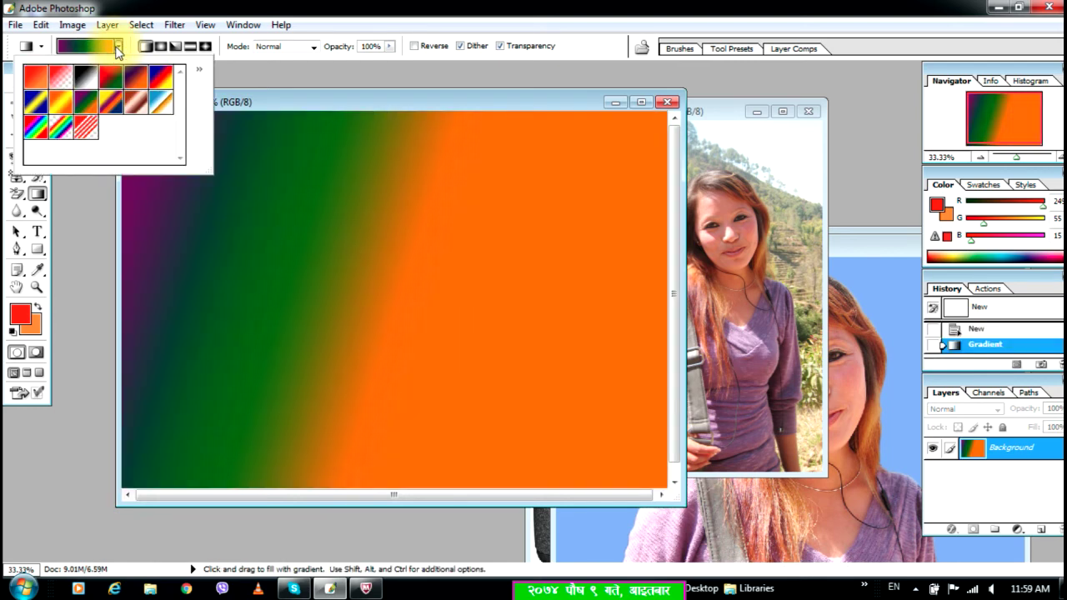
left_click(40, 77)
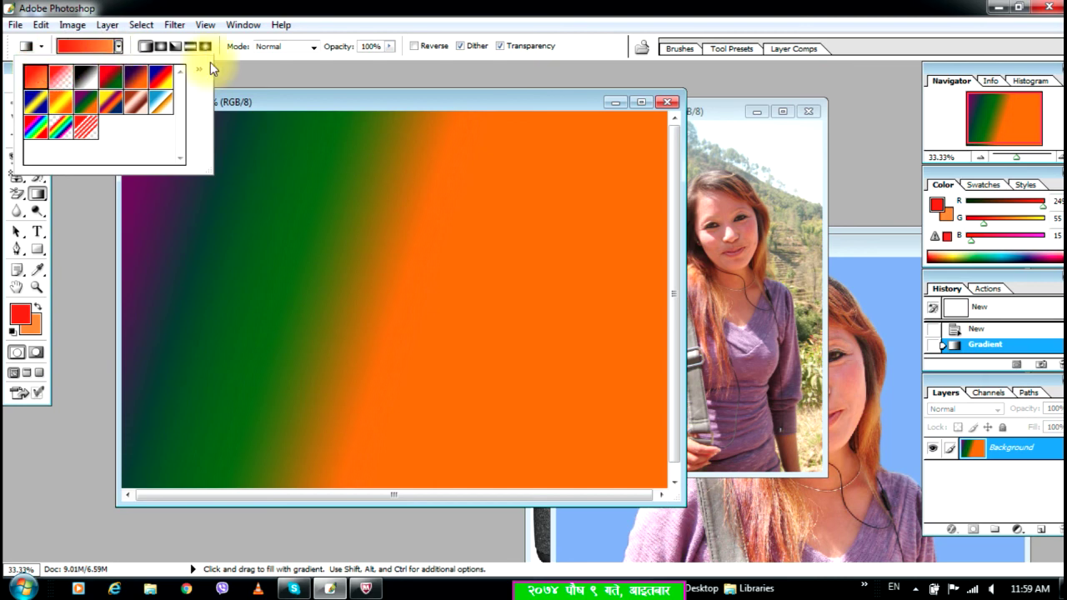
left_click(226, 126)
left_click_drag(178, 162, 471, 232)
left_click_drag(548, 255, 460, 309)
left_click_drag(394, 189, 404, 285)
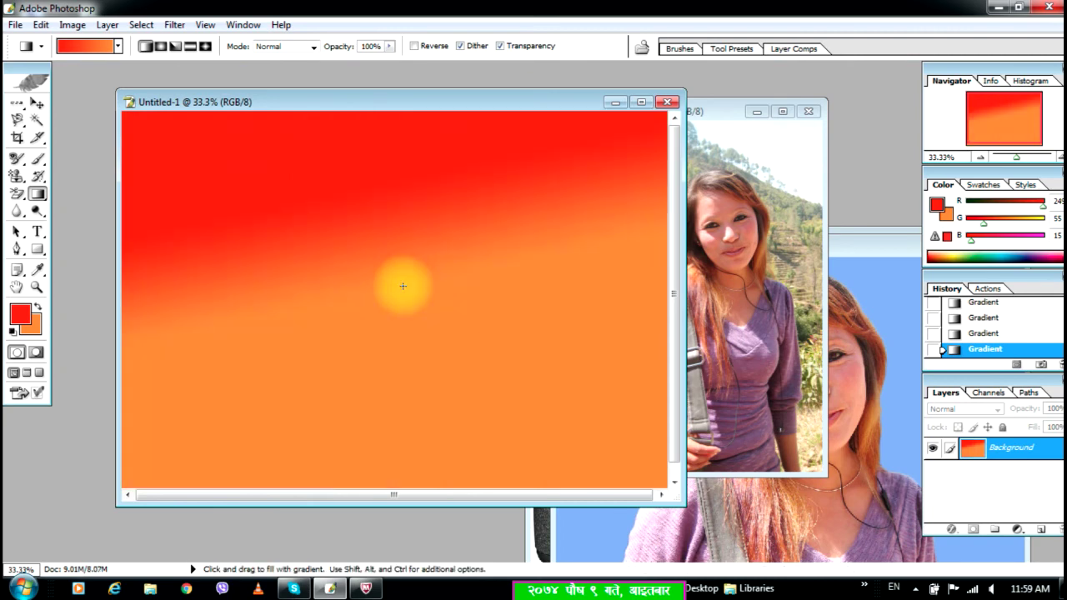
Fill the canvas with small Diamond gradients in red to orange, the last one near the middle
left_click(205, 47)
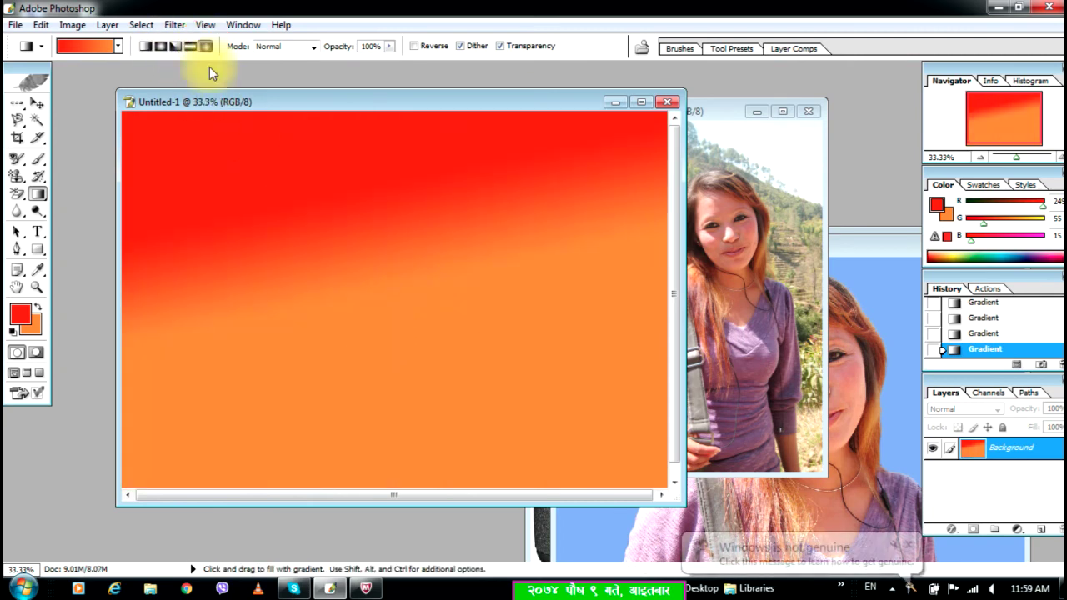
left_click_drag(423, 418, 422, 388)
left_click_drag(448, 274, 398, 311)
left_click_drag(342, 279, 302, 313)
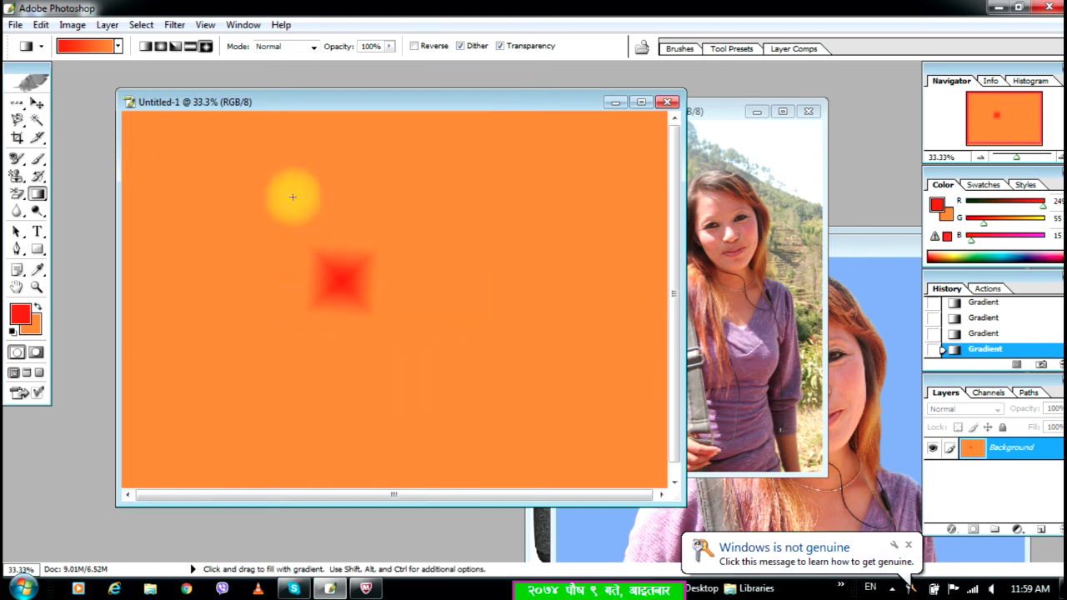
Fill the canvas with Reflected red-to-orange gradients, forming a vertical red band on the left part
left_click(190, 48)
left_click_drag(210, 276, 686, 324)
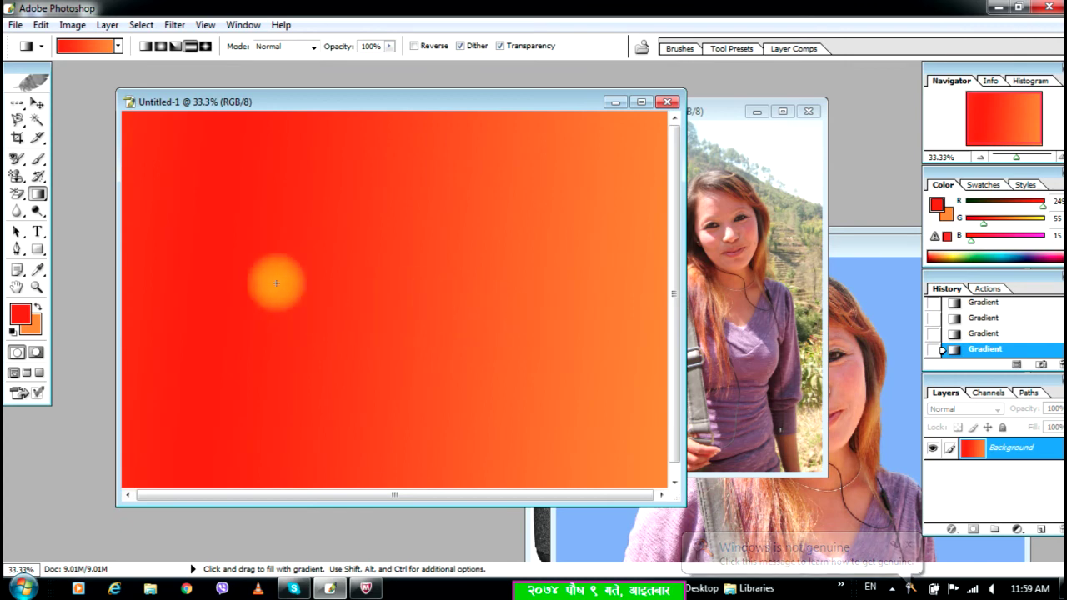
left_click_drag(224, 239, 448, 241)
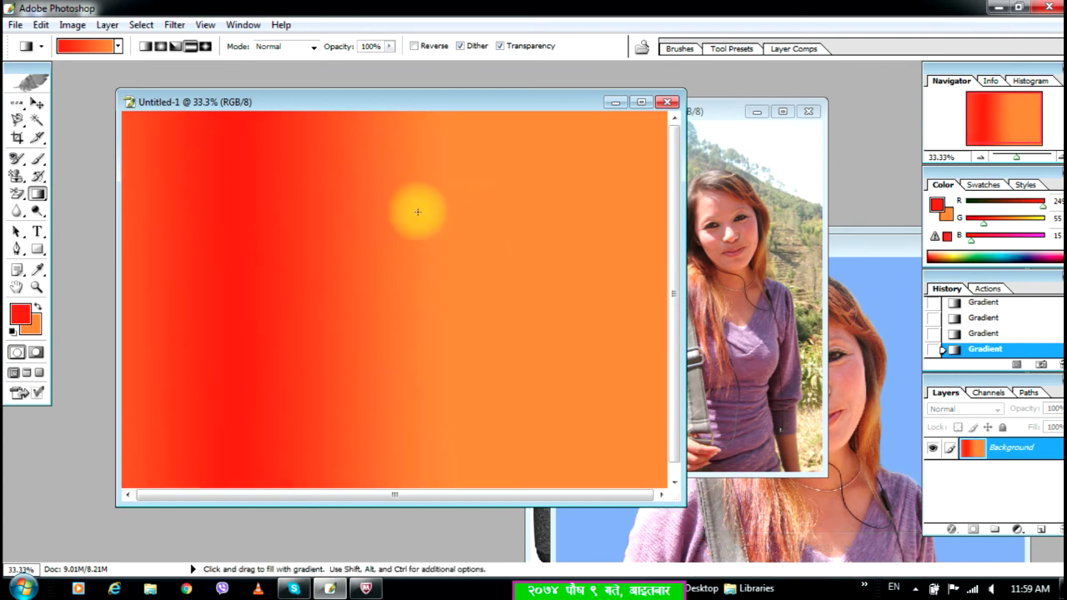
Fill the canvas with two Angle gradients and a Radial gradient in red to orange
left_click(172, 48)
left_click_drag(364, 161, 131, 358)
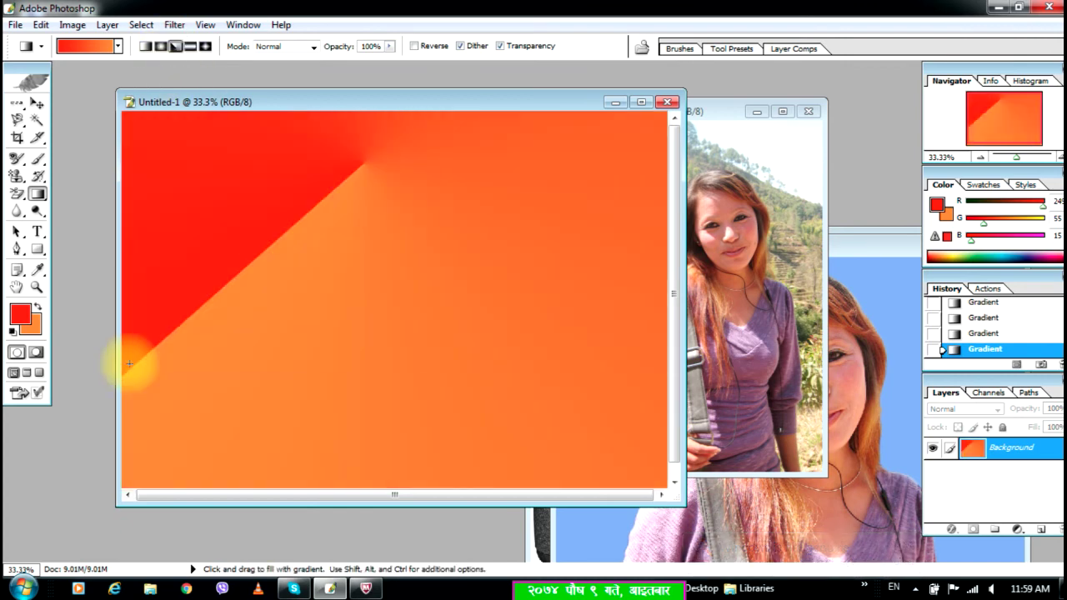
left_click_drag(615, 286, 279, 341)
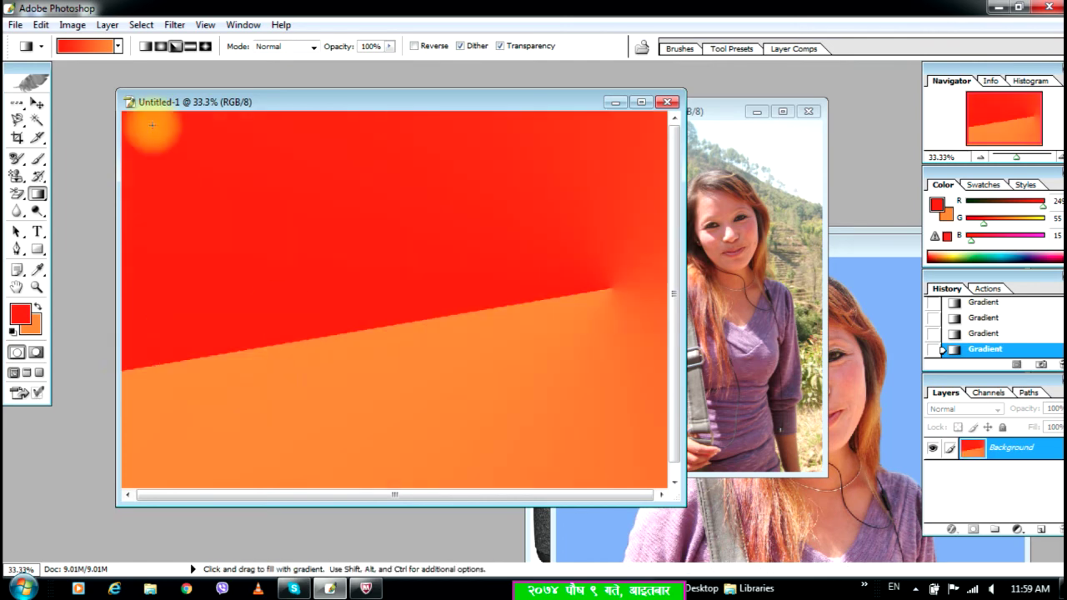
left_click(160, 47)
left_click_drag(166, 191, 423, 342)
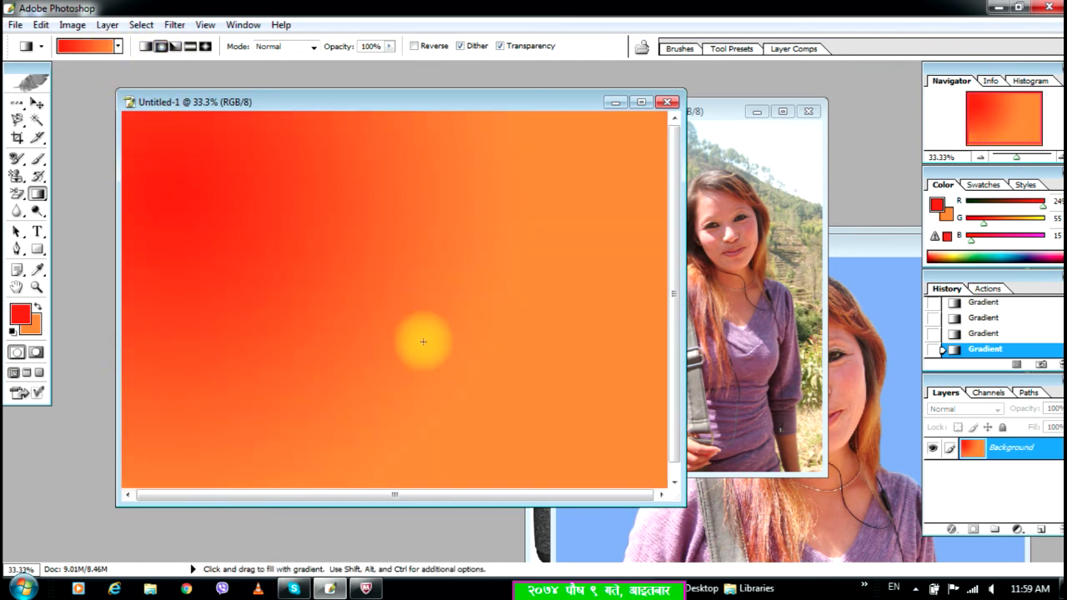
Choose the blue-red-yellow gradient and draw several radial fills, the last one centred in the upper right of the canvas
left_click(119, 46)
left_click(161, 80)
mouse_move(268, 194)
left_mouse_down()
mouse_move(419, 375)
mouse_move(419, 312)
left_mouse_up()
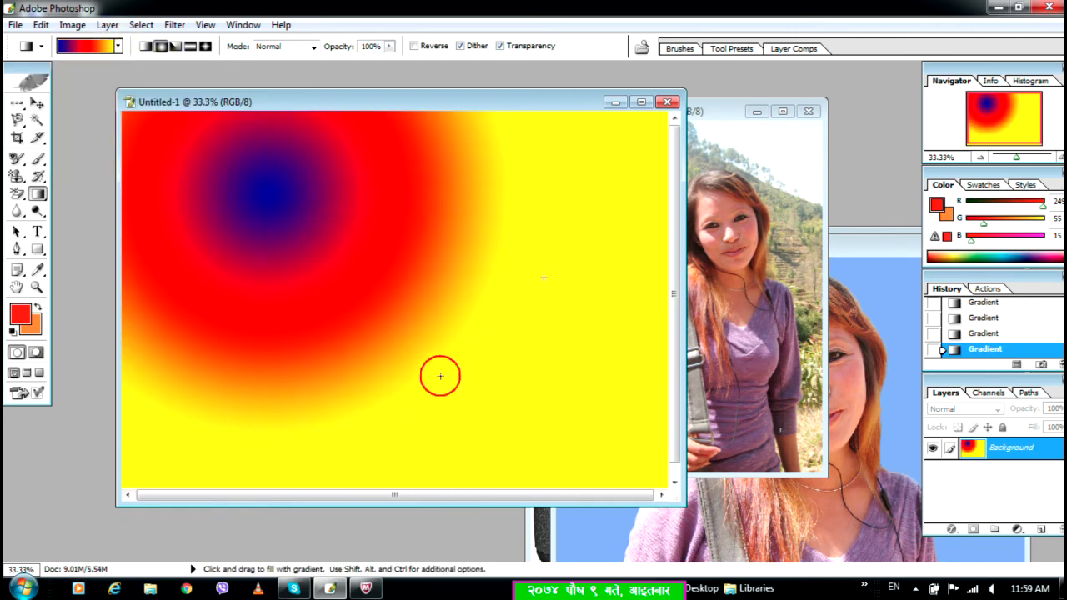
left_click_drag(440, 376, 438, 373)
left_click_drag(199, 245, 332, 372)
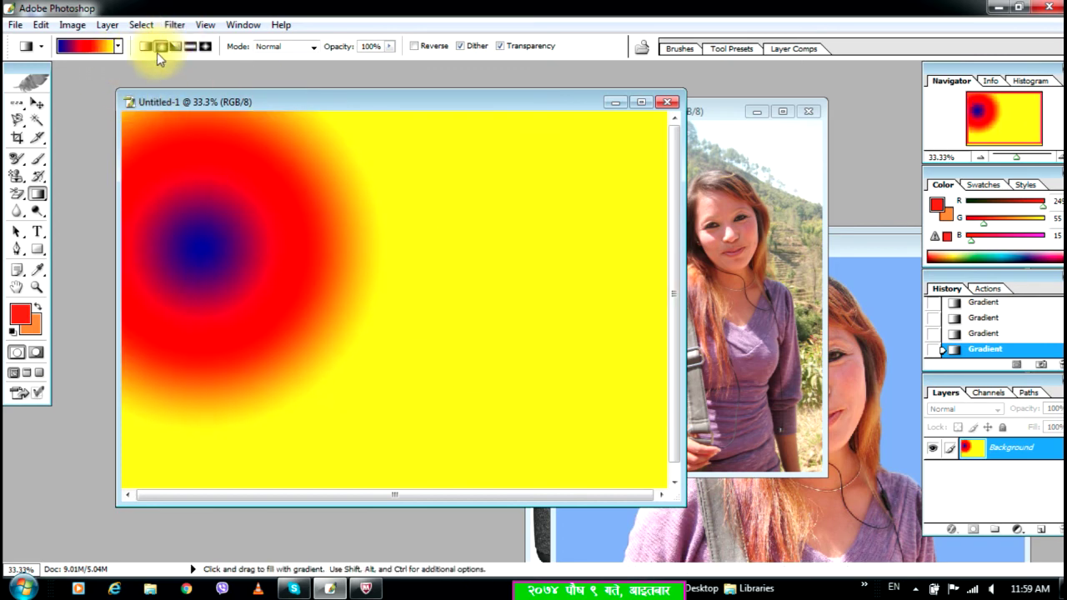
left_click_drag(486, 242, 470, 351)
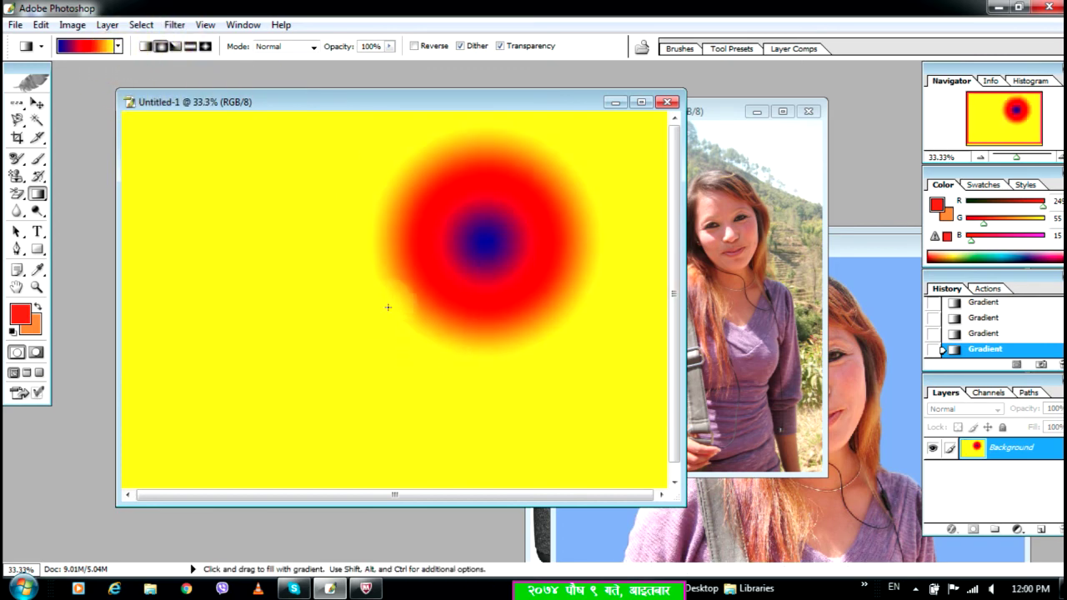
Choose the red Transparent Stripes gradient and draw two overlapping radial fills outward from the upper left of the canvas
left_click(118, 49)
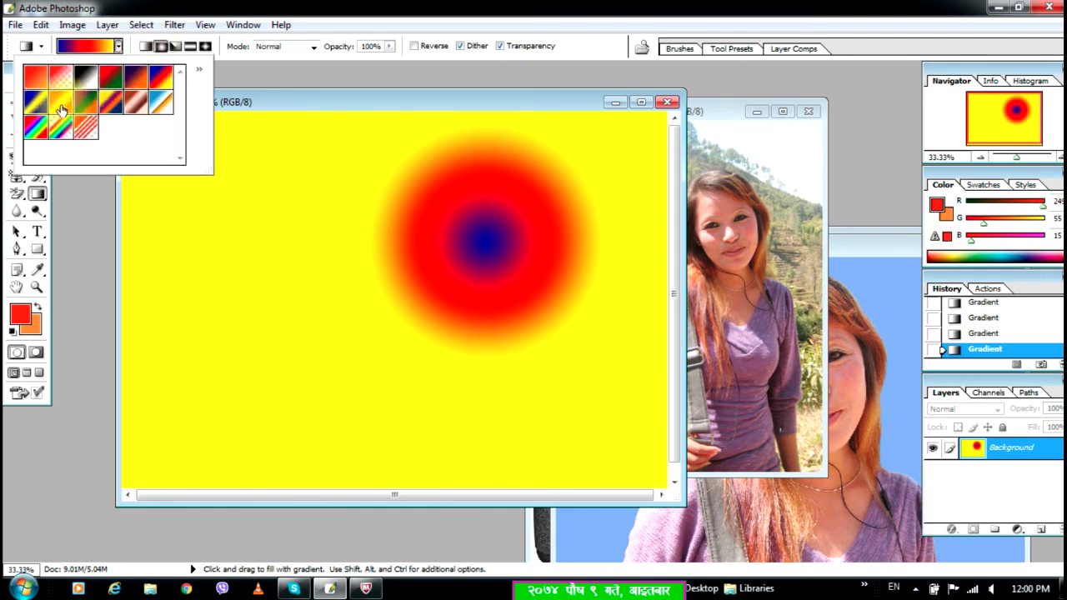
left_click(35, 101)
left_click(97, 134)
left_click(390, 203)
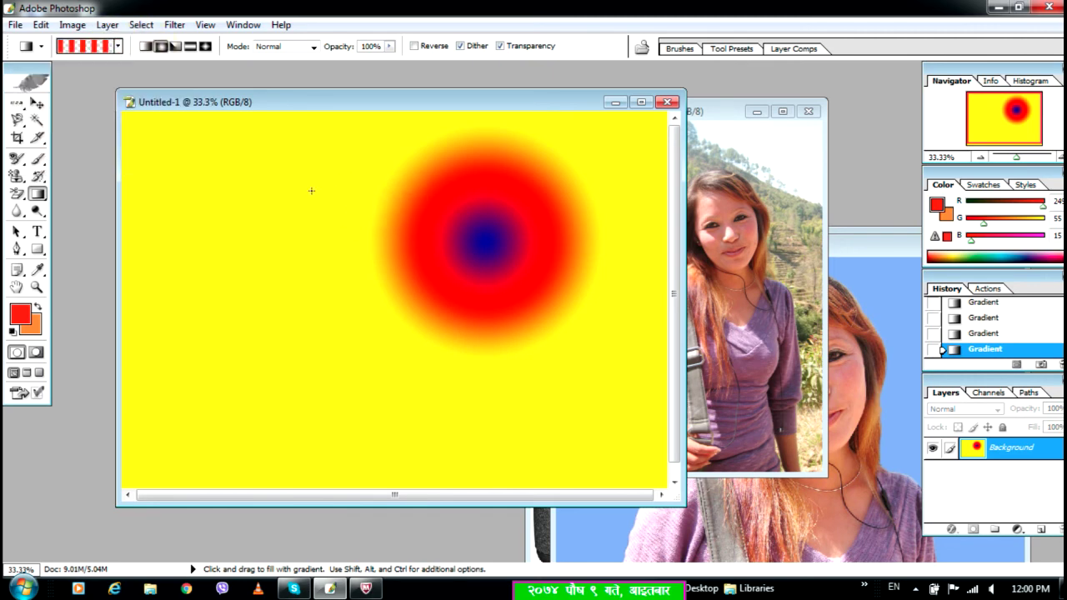
left_click_drag(312, 199, 594, 351)
left_click_drag(248, 217, 540, 344)
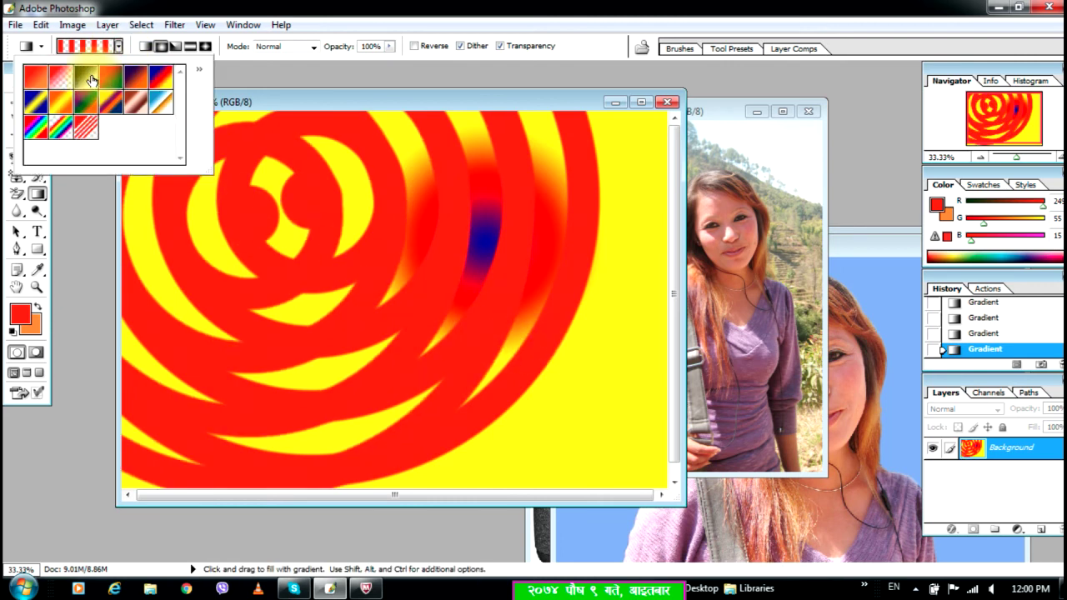
Choose the black-to-white gradient and fill the canvas with three Radial gradients, finishing with a Linear one running left to right
left_click_drag(345, 203, 575, 292)
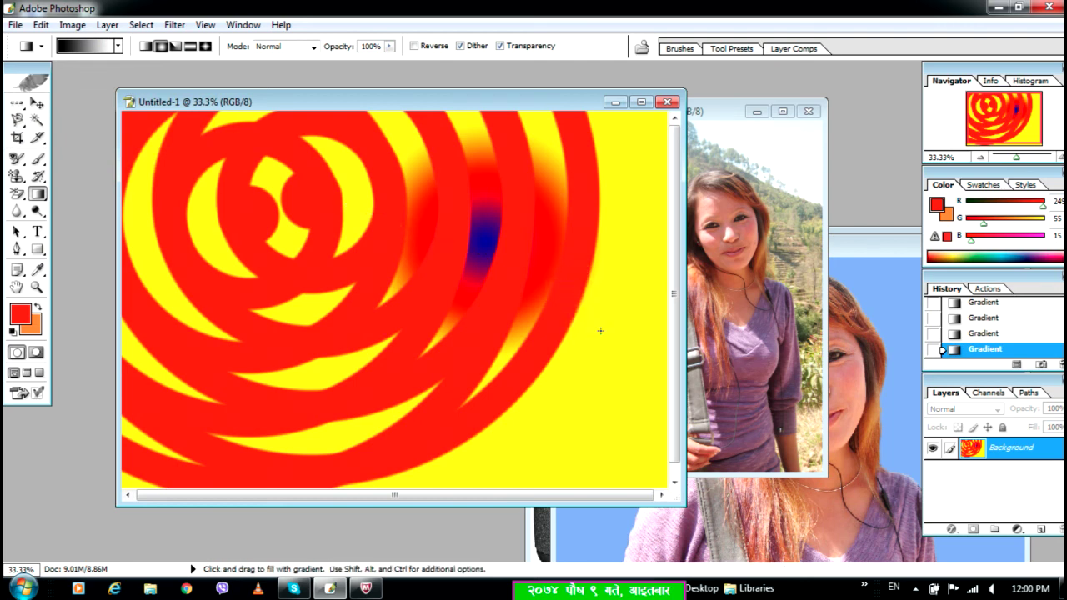
left_click_drag(427, 270, 489, 315)
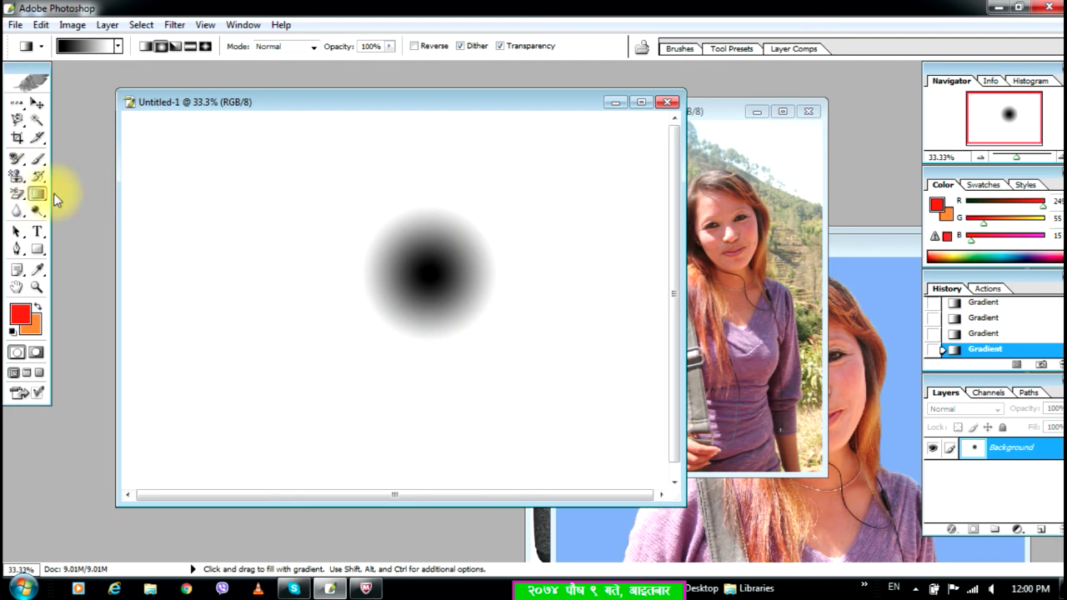
left_click_drag(148, 242, 329, 301)
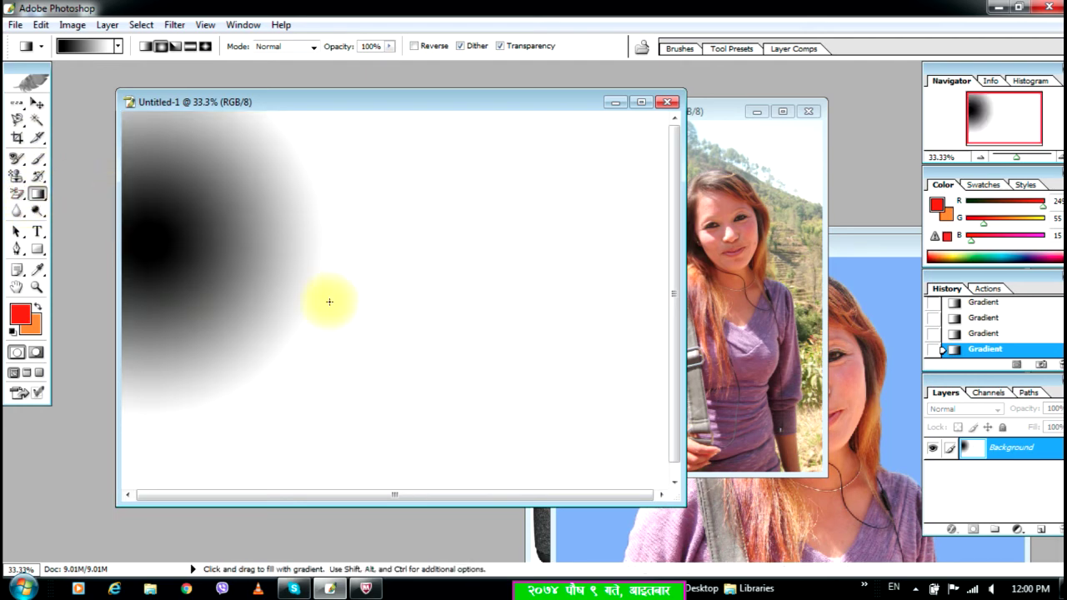
left_click_drag(534, 238, 399, 302)
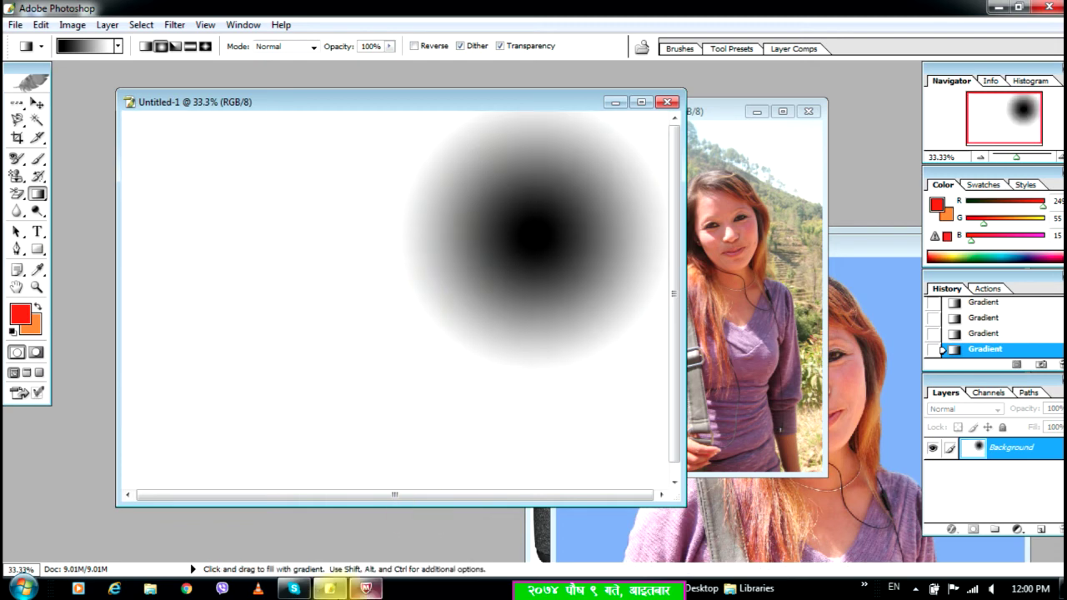
left_click(146, 47)
left_click_drag(205, 228, 422, 281)
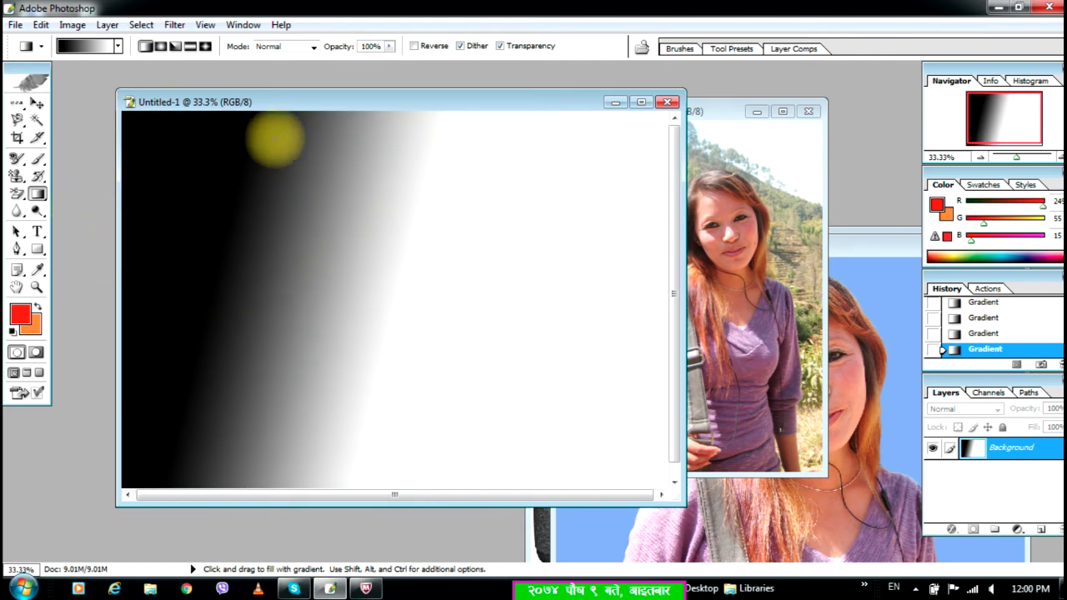
Fill the dark grey band of the linear gradient with the red foreground colour using the Paint Bucket
left_click(40, 194)
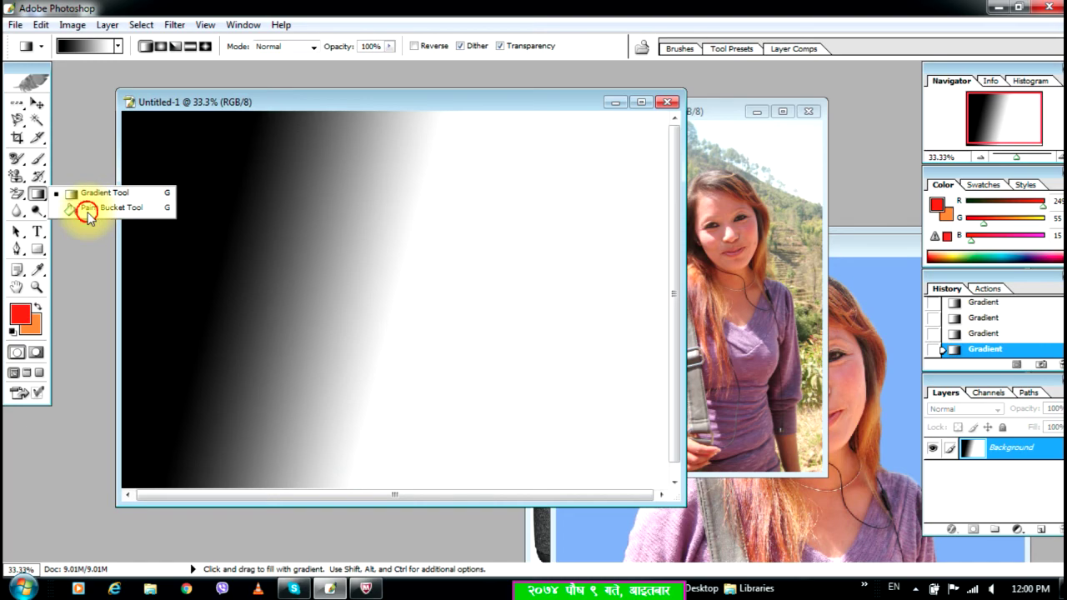
left_click(88, 213)
left_click(283, 252)
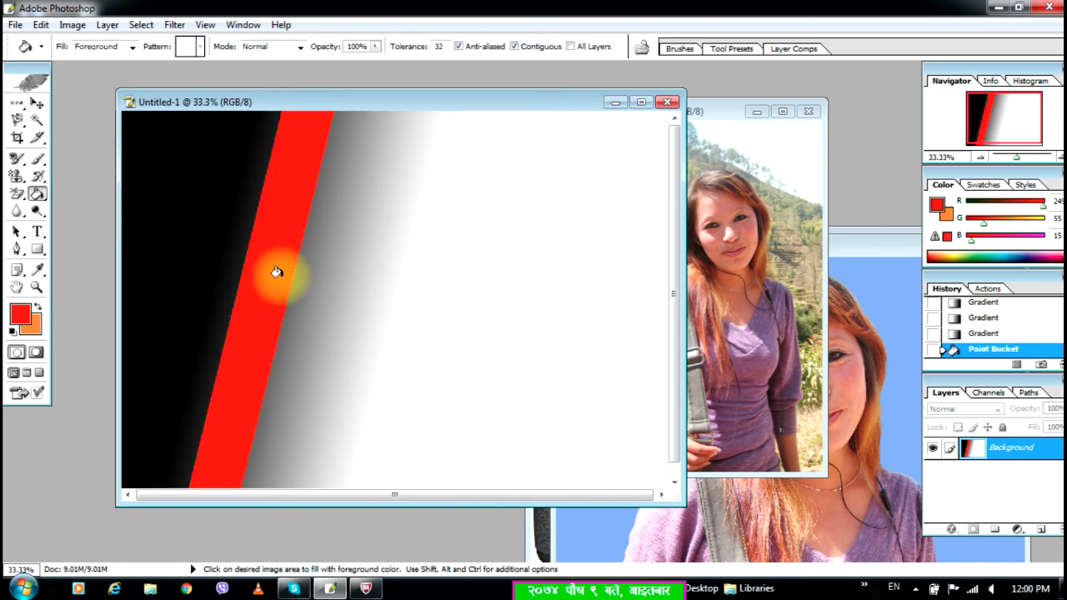
Close Untitled-1 without saving and create a new blank document with the offered settings
left_click(667, 102)
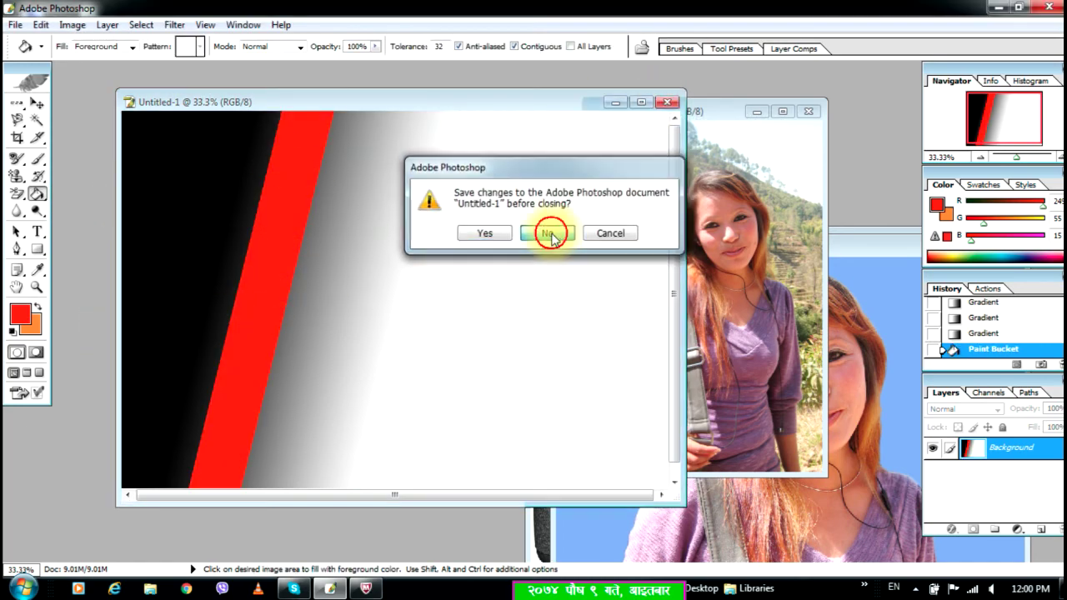
left_click(549, 235)
left_click(15, 24)
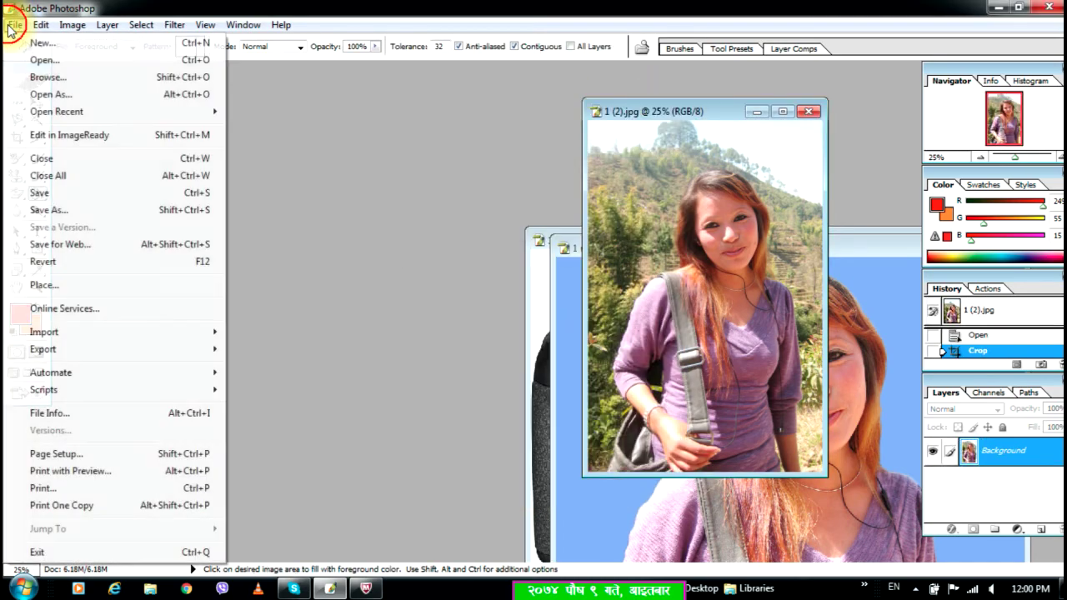
left_click(48, 45)
left_click(679, 209)
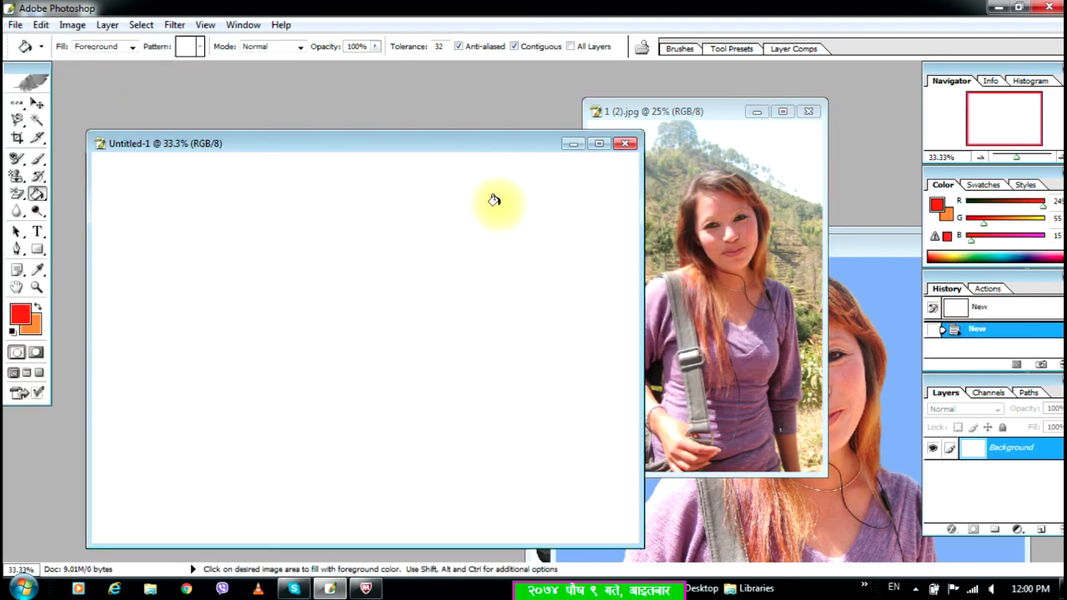
Draw a large rectangular marquee selection in the middle of the blank canvas
left_click(15, 104)
left_click(50, 103)
left_click_drag(255, 188, 479, 433)
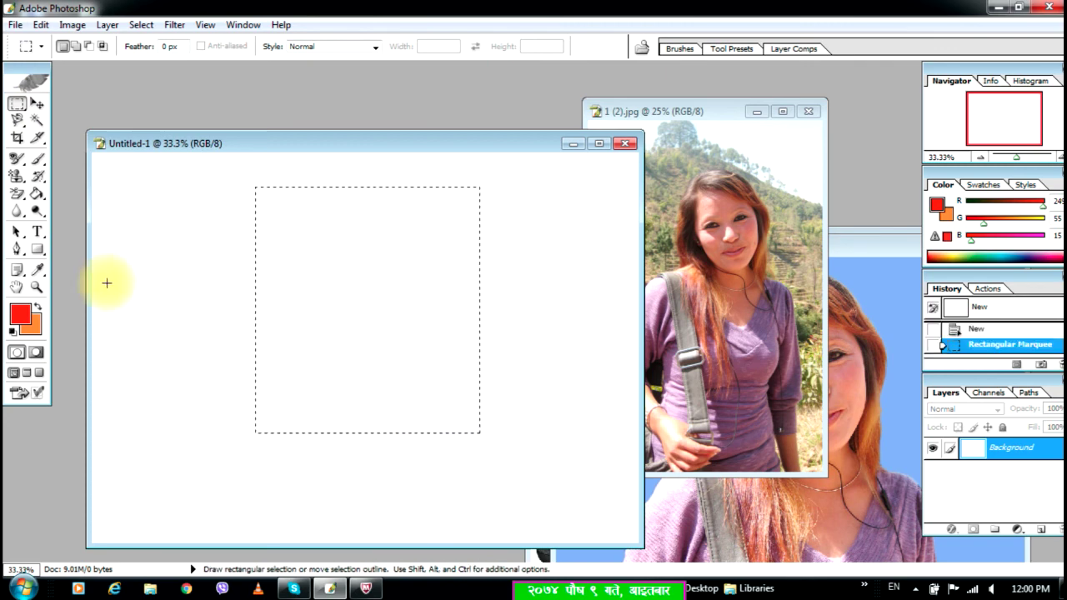
Set the foreground colour to bright cyan (0AFCE2) and fill the rectangular selection with the Paint Bucket
left_click(37, 194)
left_click(20, 315)
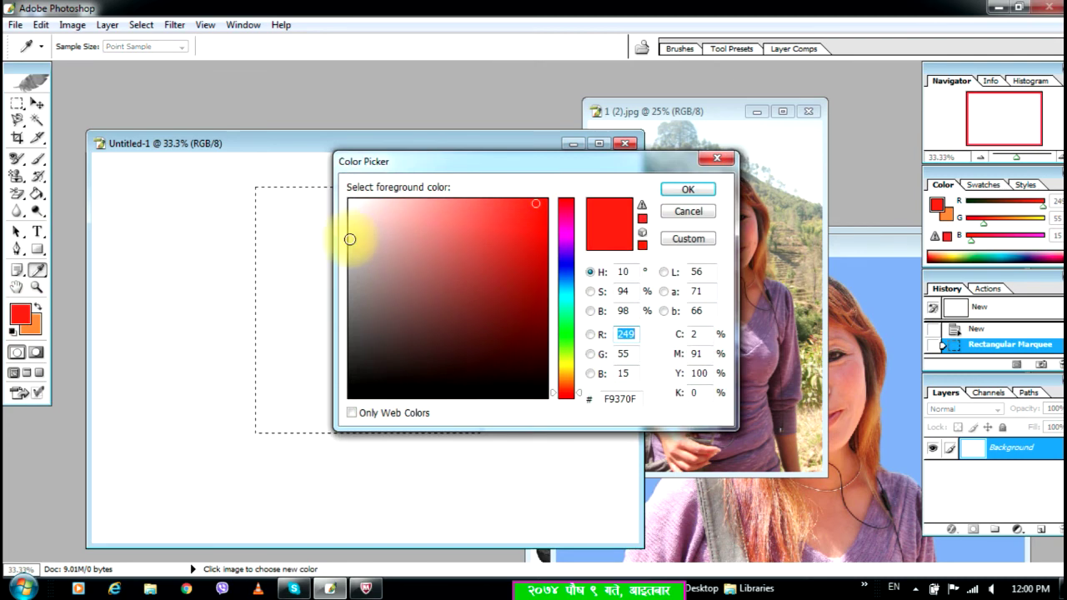
mouse_move(364, 219)
left_mouse_down()
mouse_move(393, 202)
mouse_move(476, 214)
mouse_move(502, 294)
left_mouse_up()
mouse_move(556, 273)
left_mouse_down()
mouse_move(557, 322)
mouse_move(557, 302)
left_mouse_up()
left_click(540, 202)
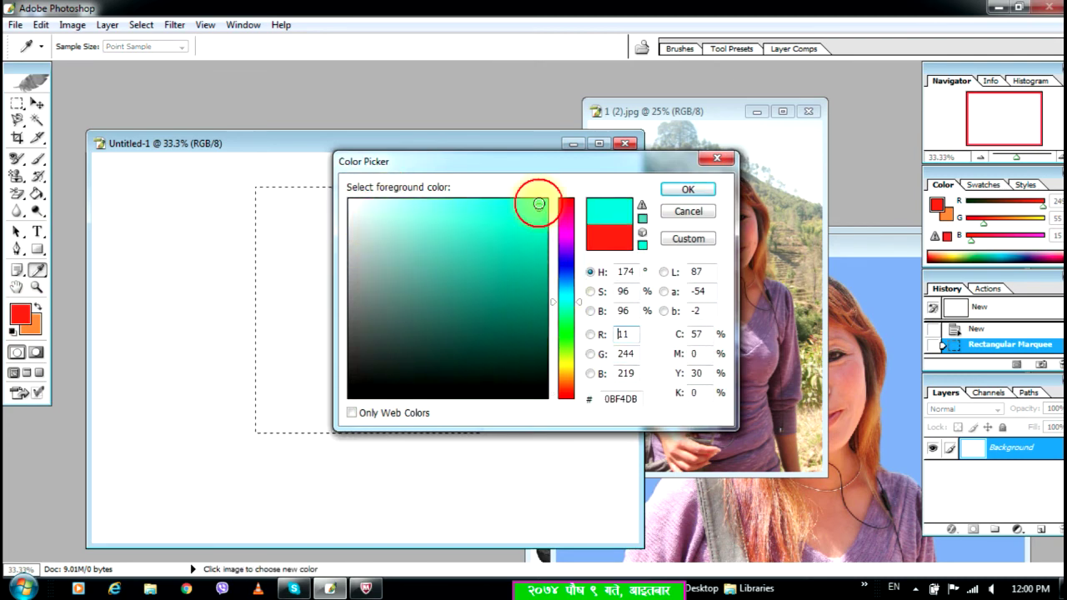
left_click(665, 183)
left_click(268, 211)
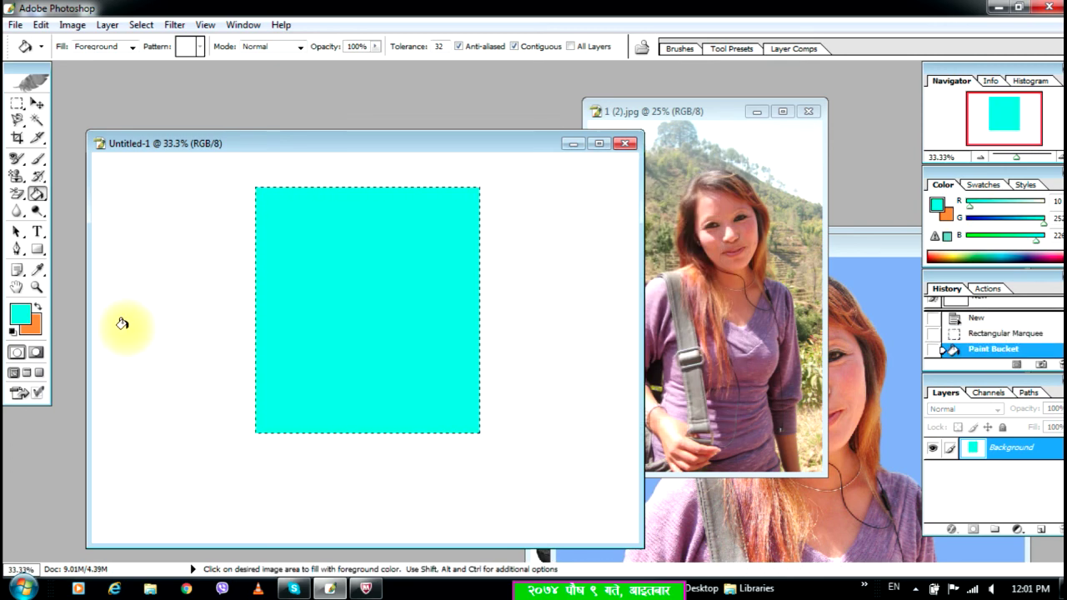
Deselect the cyan rectangle and fill the surrounding white area with cyan using the Paint Bucket
left_click(37, 102)
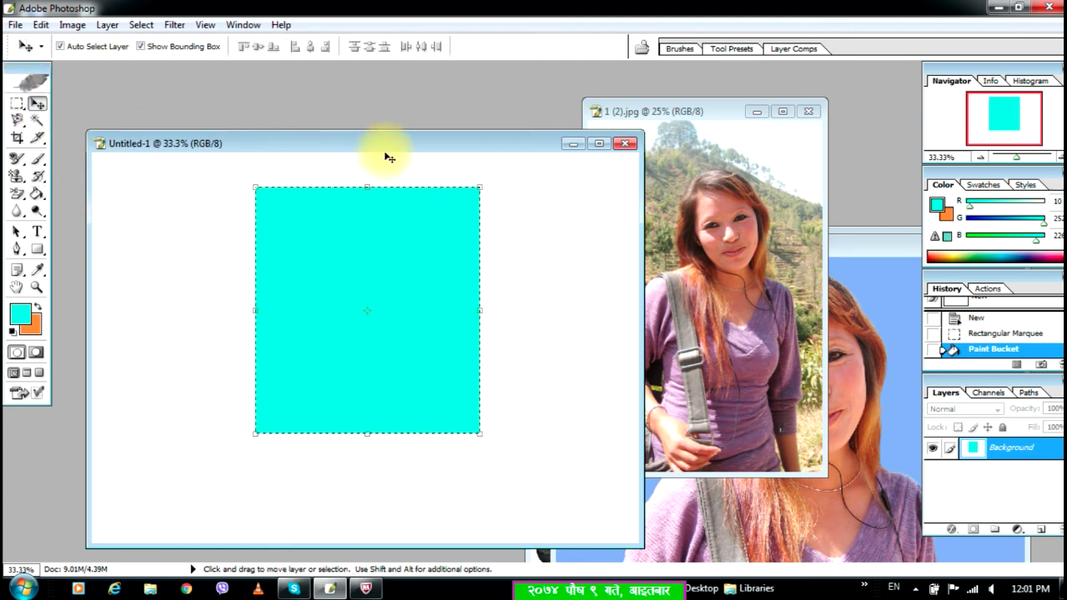
left_click(16, 103)
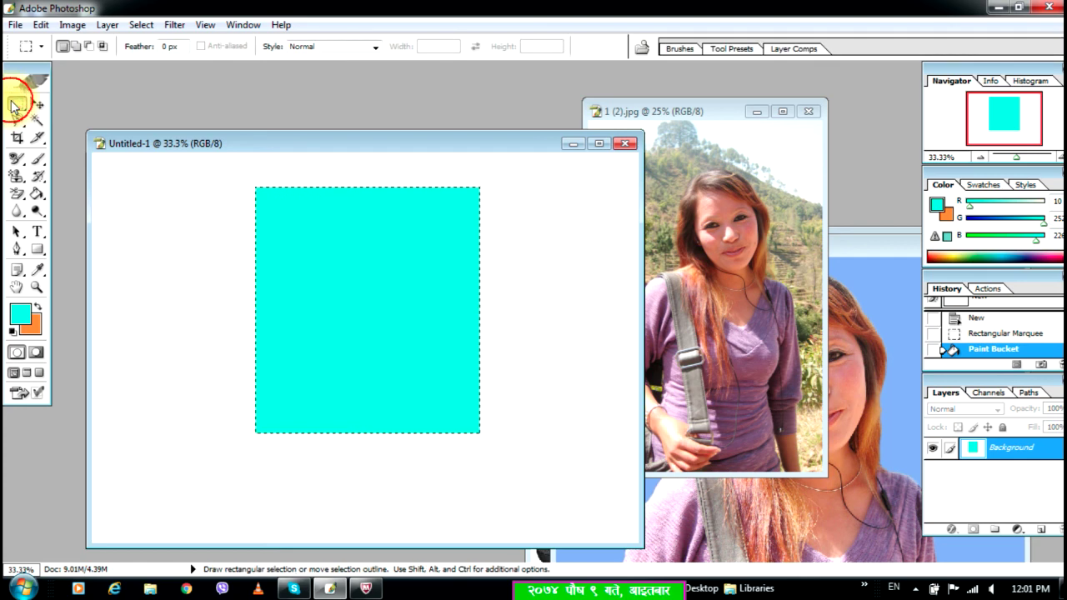
right_click(315, 215)
left_click(350, 227)
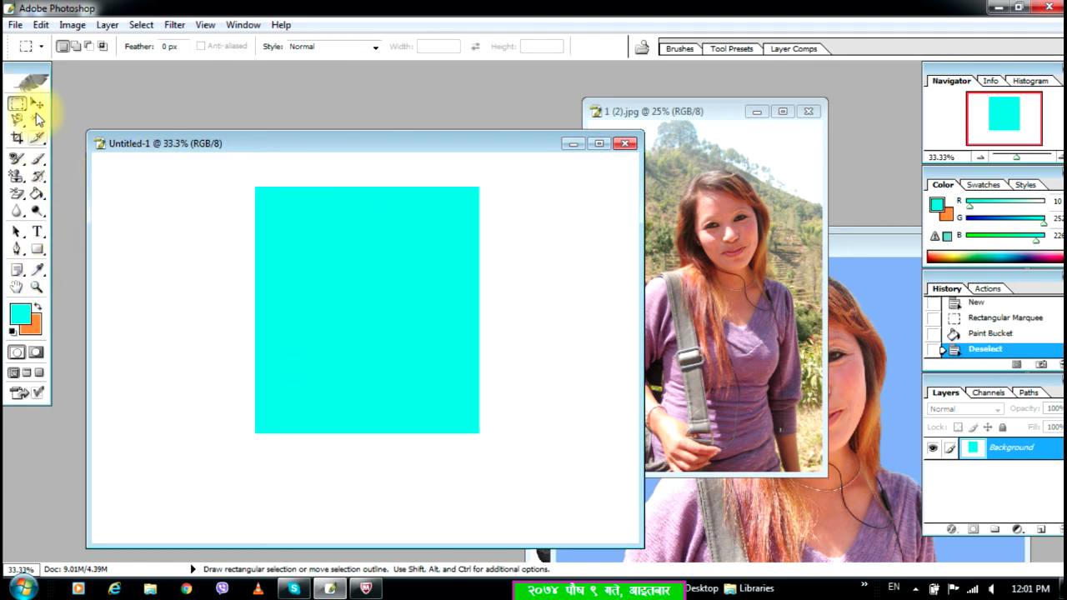
left_click_drag(37, 193, 81, 220)
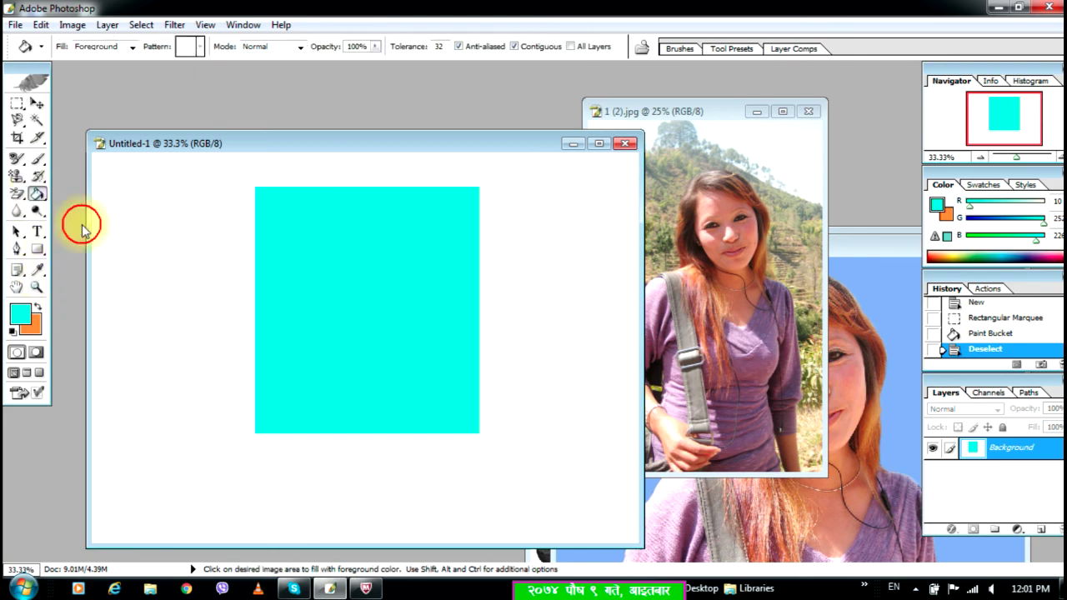
left_click(147, 248)
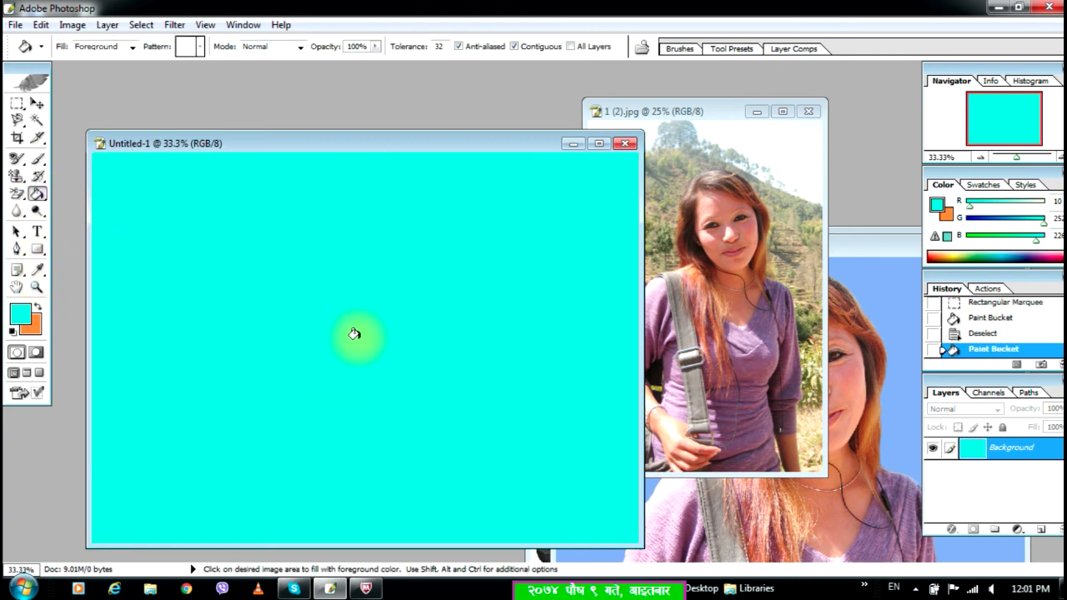
Set the foreground colour to red (FC0A0A) and fill the whole canvas with the Paint Bucket
left_click(25, 313)
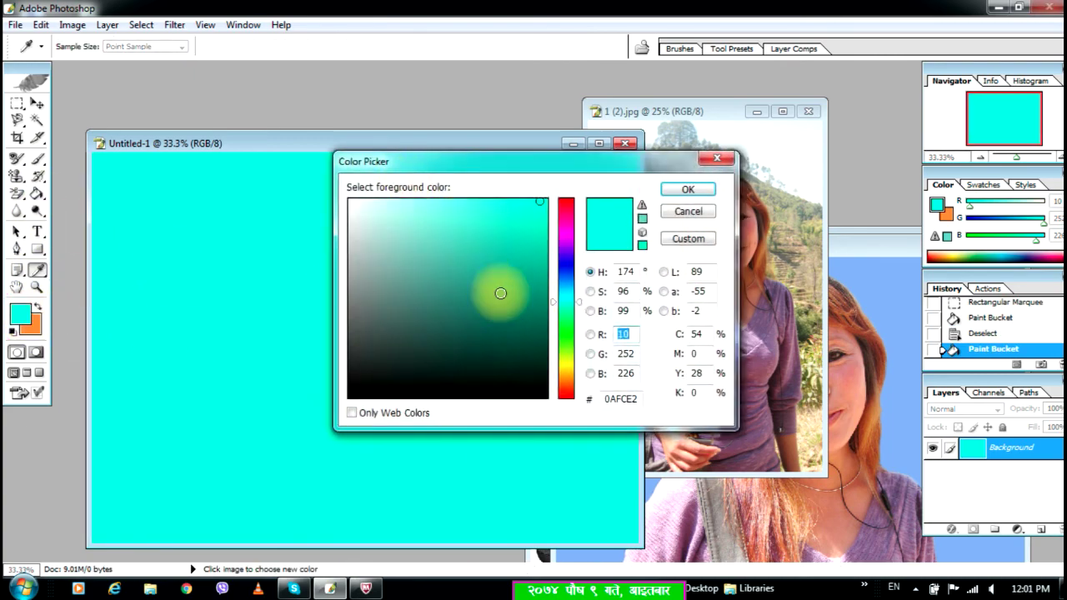
left_click(568, 365)
left_click_drag(567, 366, 565, 395)
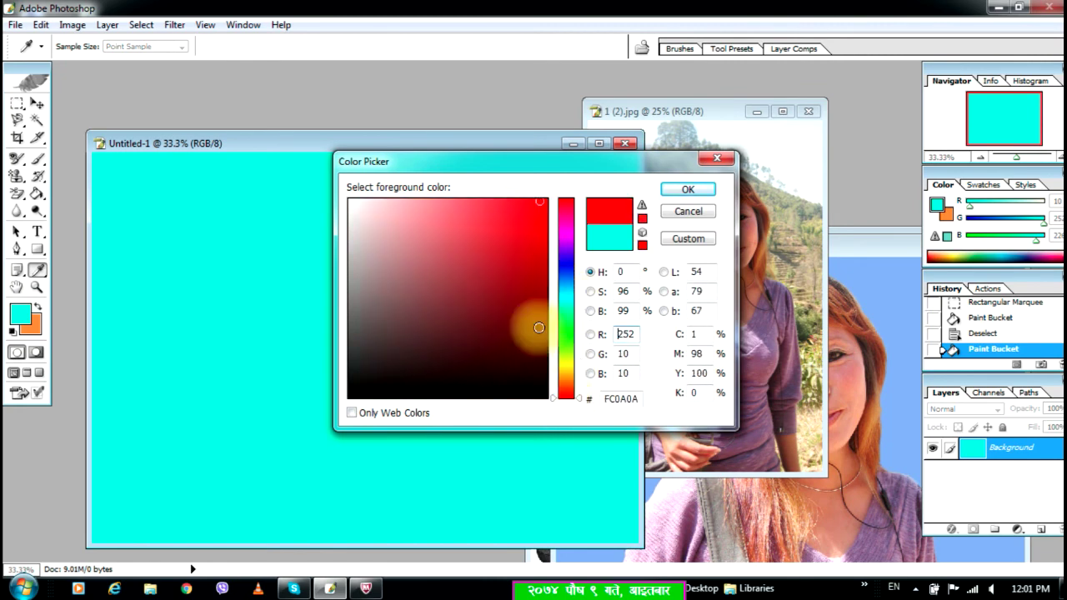
left_click(673, 192)
left_click(279, 278)
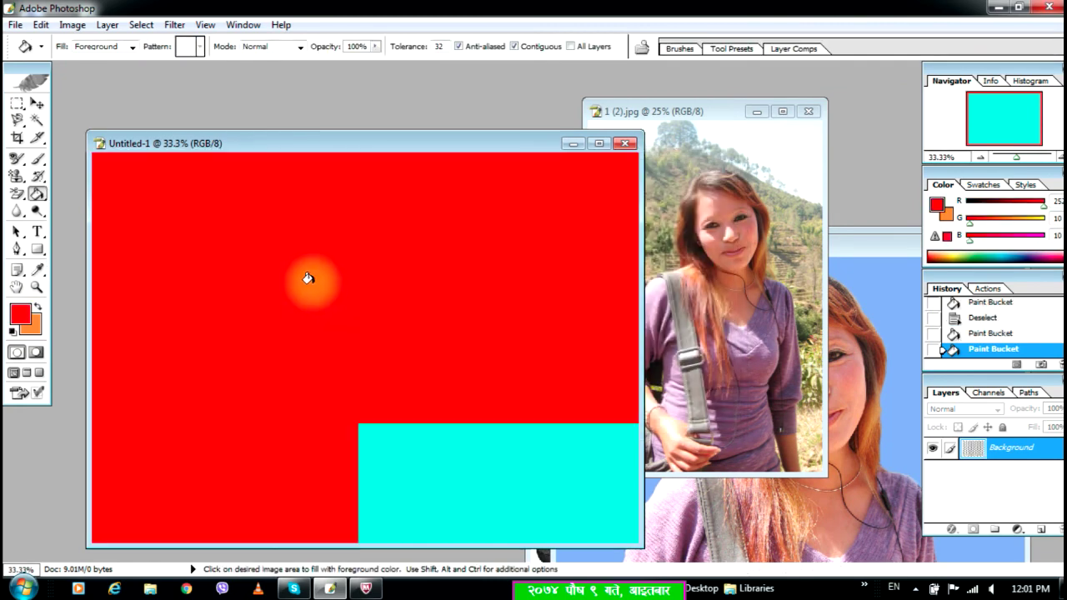
left_click(34, 195)
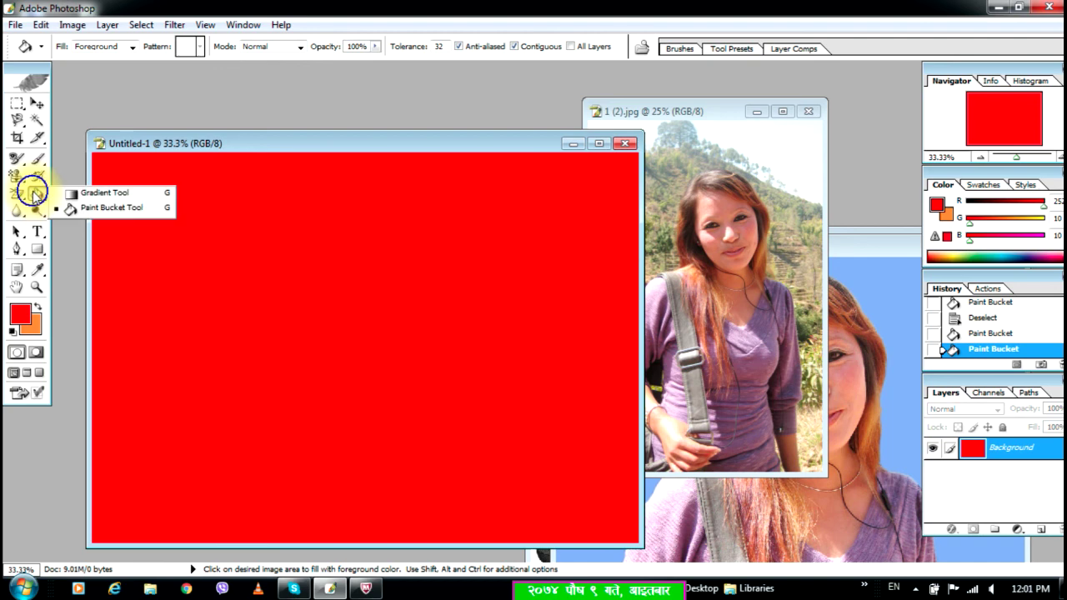
left_click(205, 297)
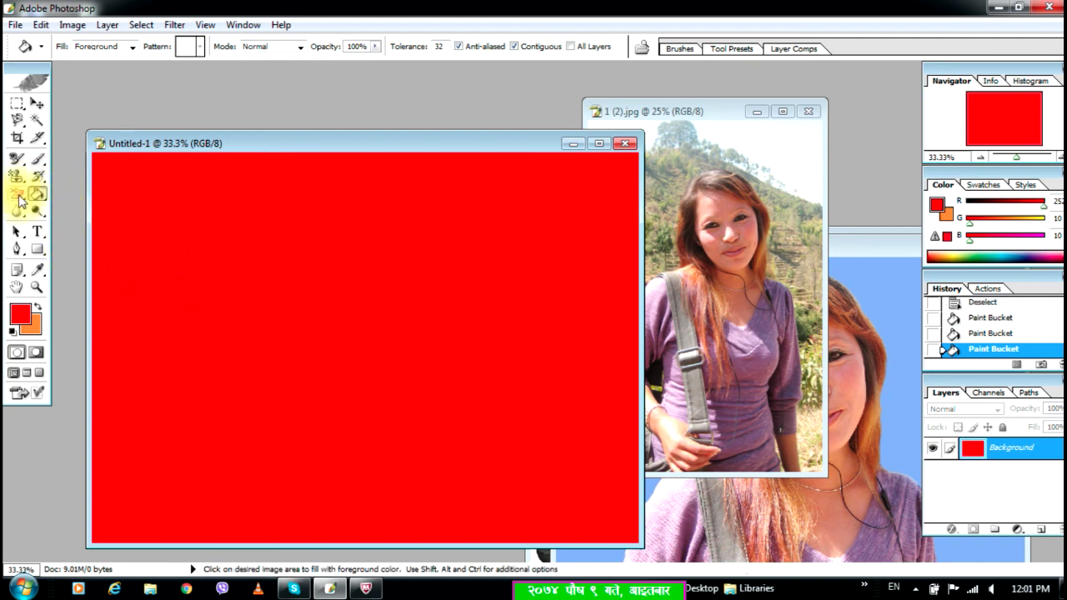
Enlarge the Eraser brush to 145 px and erase broad strokes across the woman in 1 (2).jpg
left_click(18, 196)
left_click(78, 194)
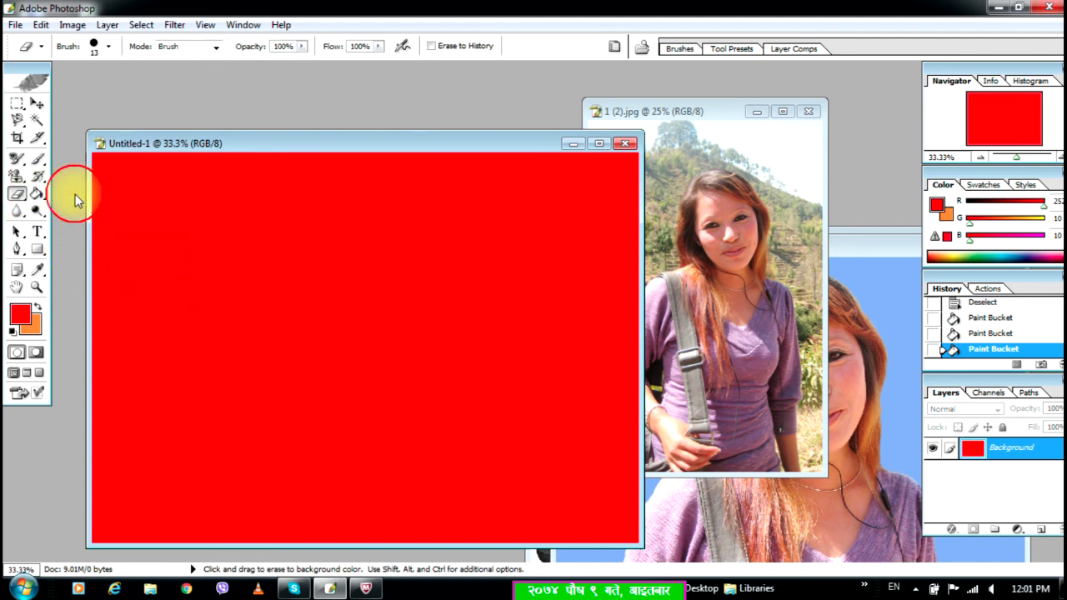
left_click(107, 46)
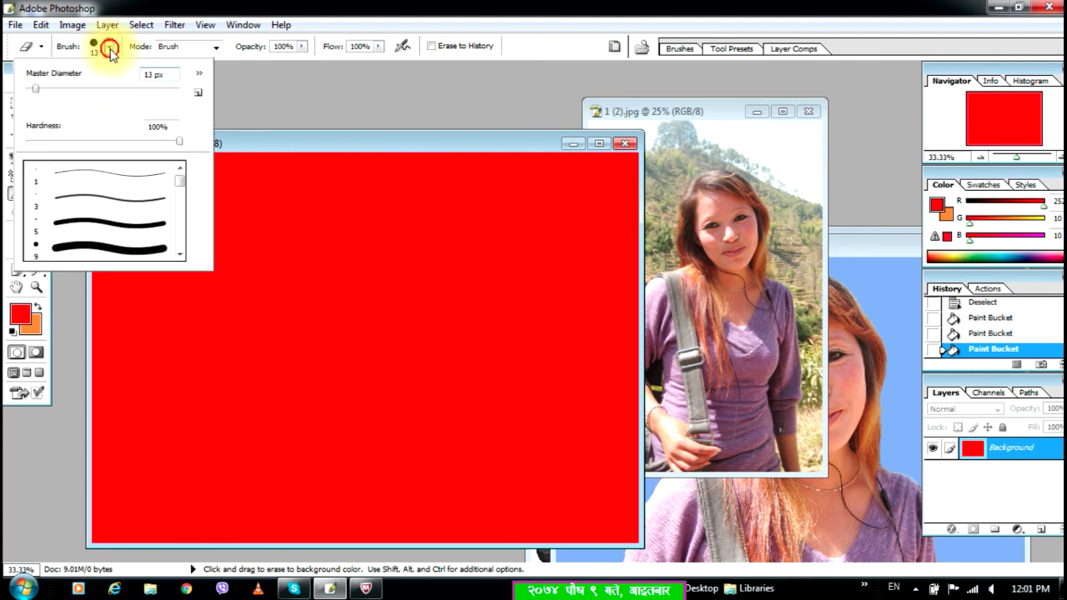
left_click_drag(36, 92, 115, 92)
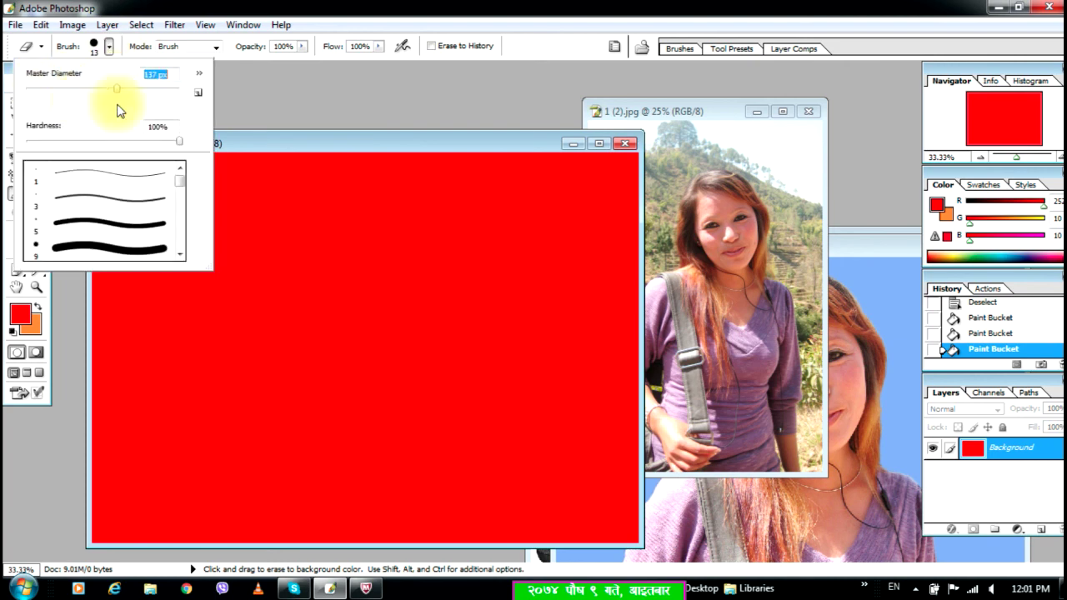
left_click(668, 116)
mouse_move(673, 116)
left_mouse_down()
mouse_move(481, 122)
mouse_move(442, 242)
mouse_move(517, 241)
mouse_move(622, 350)
mouse_move(429, 200)
mouse_move(542, 376)
mouse_move(431, 221)
mouse_move(492, 367)
mouse_move(487, 281)
left_mouse_up()
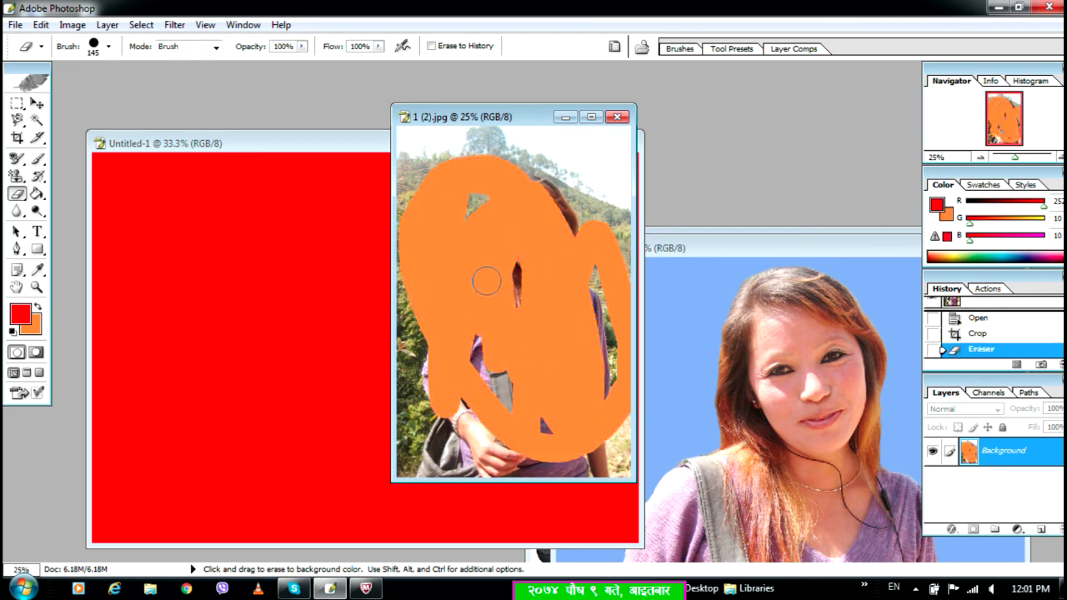
Restore the erased parts of 1 (2).jpg by painting over them with the History Brush
left_click(36, 159)
left_click(37, 176)
left_click(108, 174)
mouse_move(434, 167)
left_mouse_down()
mouse_move(442, 375)
mouse_move(481, 350)
mouse_move(497, 140)
mouse_move(508, 442)
mouse_move(547, 218)
mouse_move(567, 403)
mouse_move(554, 474)
mouse_move(577, 293)
mouse_move(595, 244)
mouse_move(601, 397)
left_mouse_up()
left_click_drag(465, 199, 451, 179)
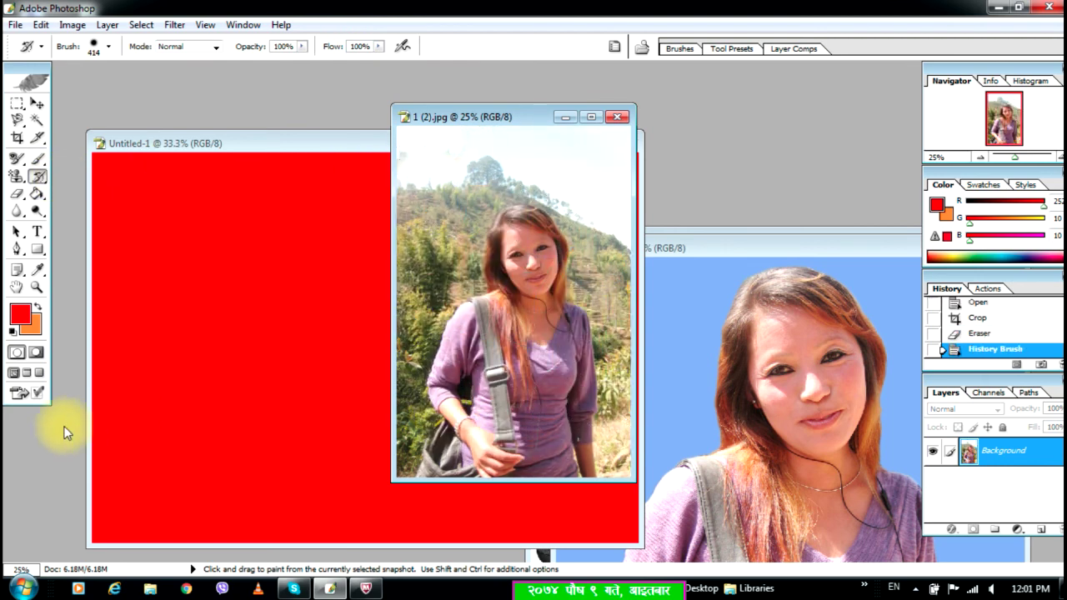
Swap the colours, set the foreground to near-white (F6F6F6) and the background to near-black (050000)
left_click(29, 319)
left_click(350, 205)
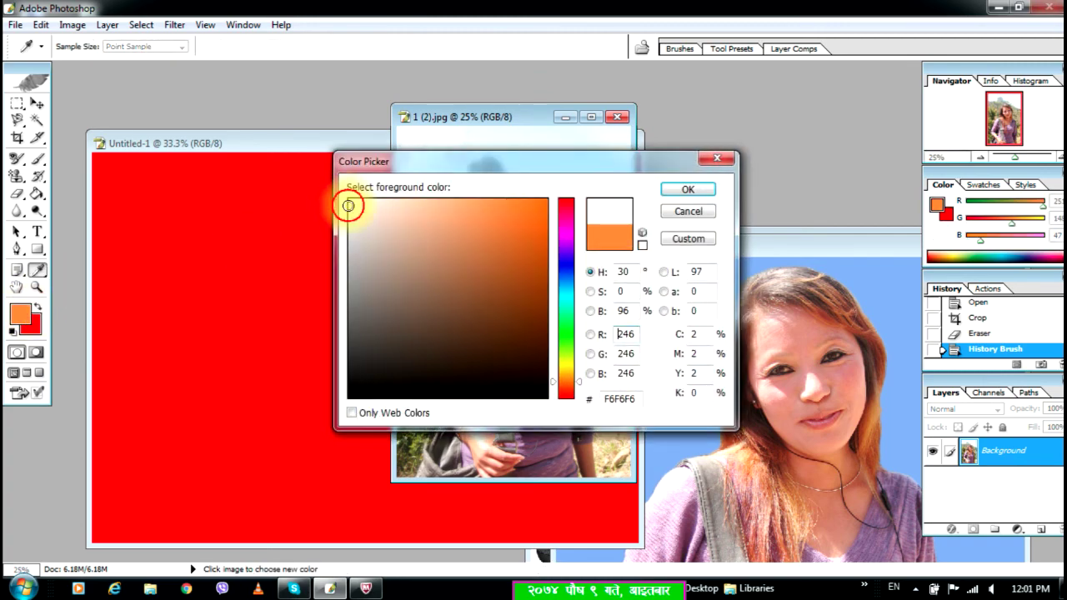
left_click(704, 192)
left_click(33, 322)
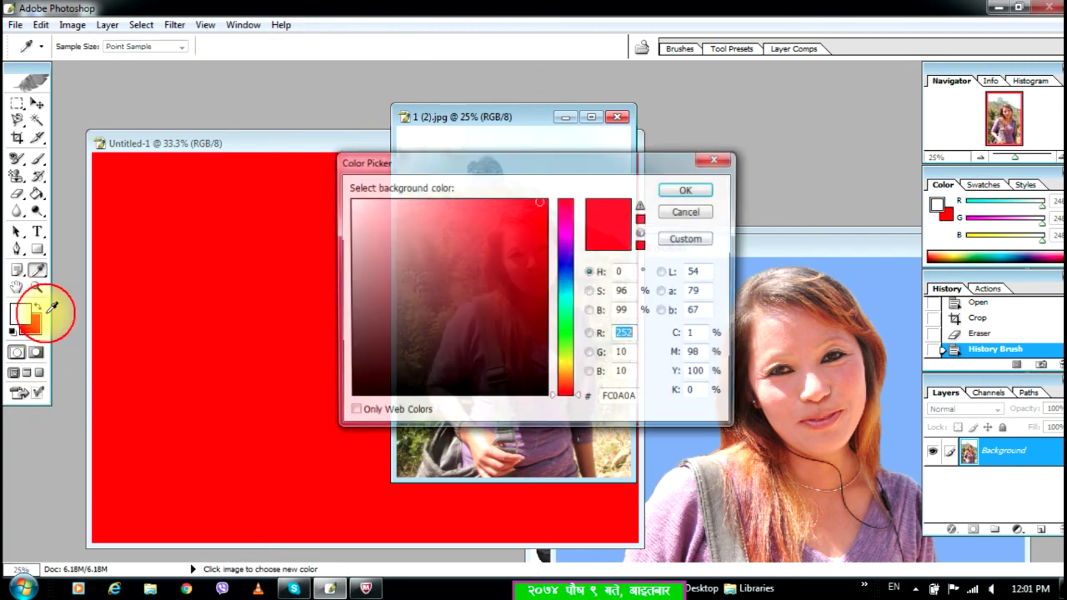
left_click_drag(492, 397, 542, 395)
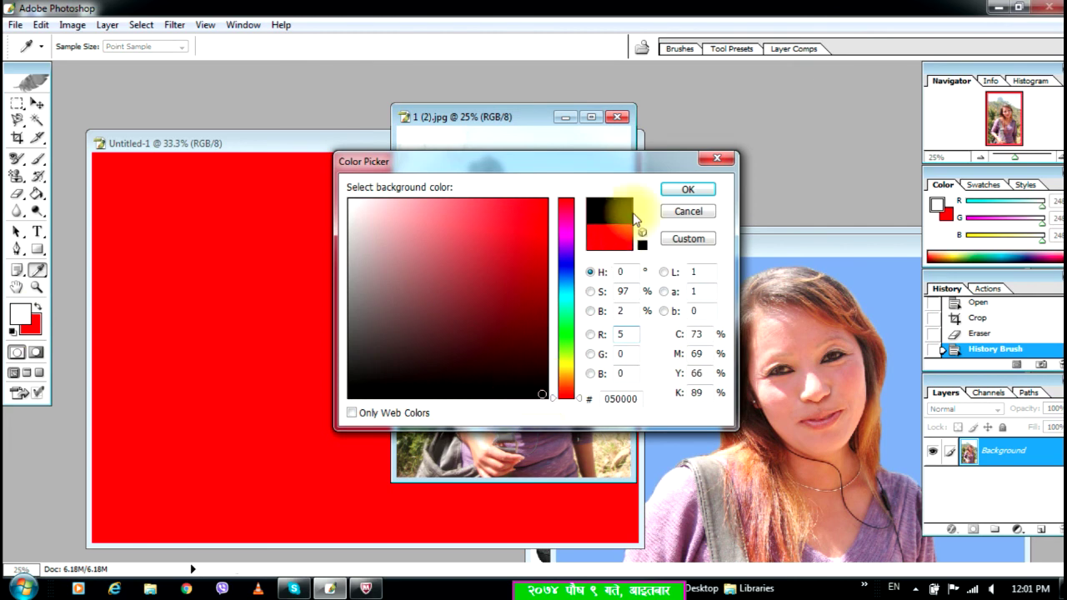
left_click(677, 190)
Erase strokes across the woman in 1 (2).jpg with the Eraser in black, and in white after swapping foreground and background
left_click(18, 195)
mouse_move(473, 214)
left_mouse_down()
mouse_move(480, 222)
mouse_move(505, 197)
mouse_move(576, 185)
mouse_move(582, 423)
left_mouse_up()
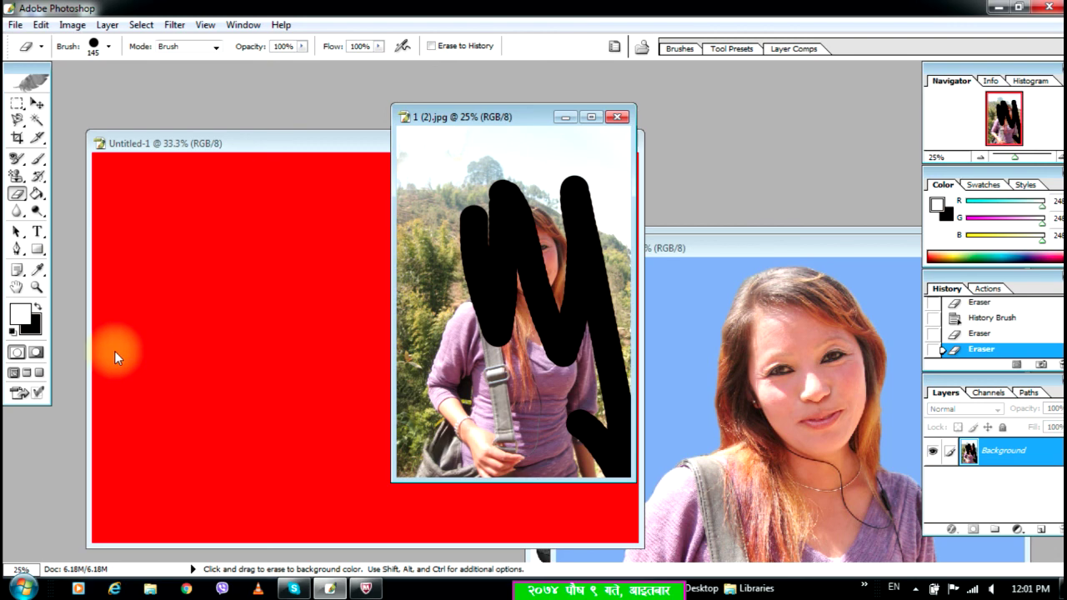
left_click(40, 307)
left_click_drag(439, 258, 621, 458)
left_click(542, 509)
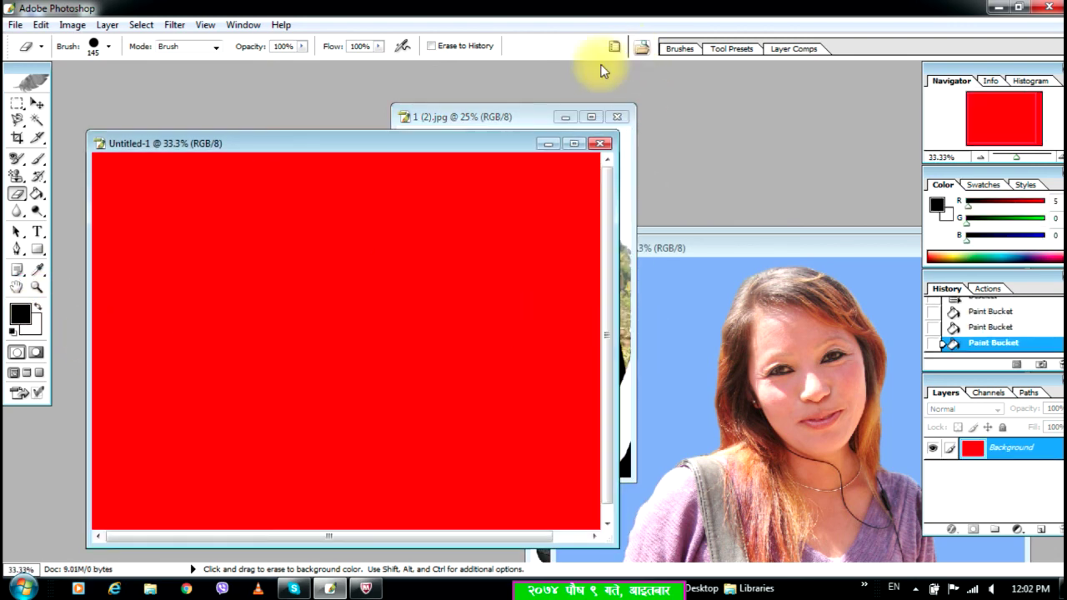
left_click(522, 112)
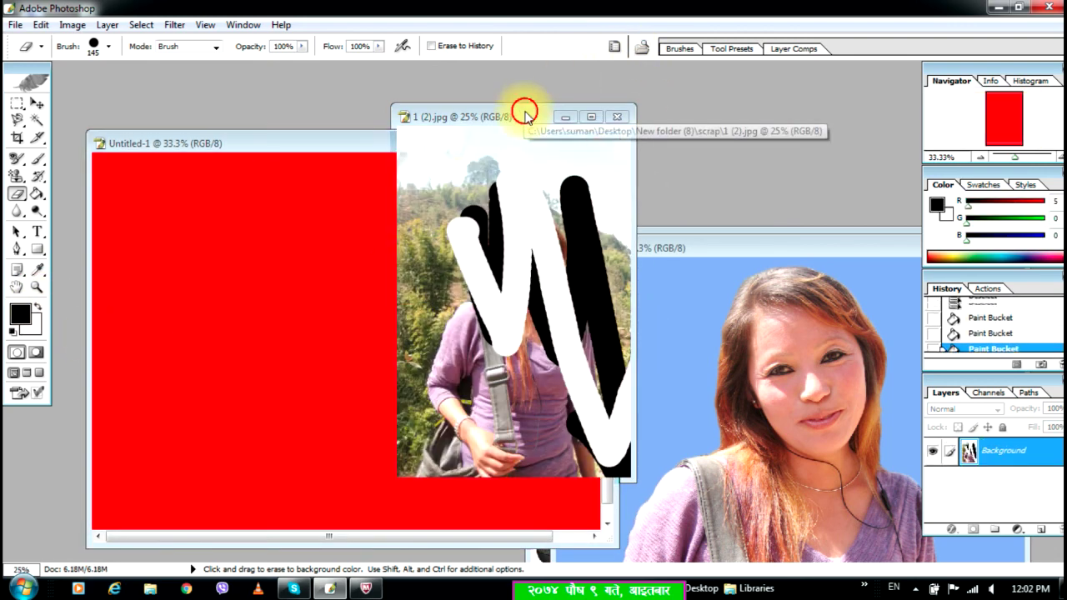
Paint over the black and white strokes in 1 (2).jpg with the History Brush to restore the photo
left_click(40, 173)
left_click(69, 179)
mouse_move(533, 209)
left_mouse_down()
mouse_move(513, 187)
mouse_move(474, 190)
mouse_move(504, 273)
mouse_move(541, 325)
mouse_move(510, 400)
mouse_move(557, 211)
mouse_move(594, 463)
mouse_move(531, 259)
mouse_move(551, 375)
left_mouse_up()
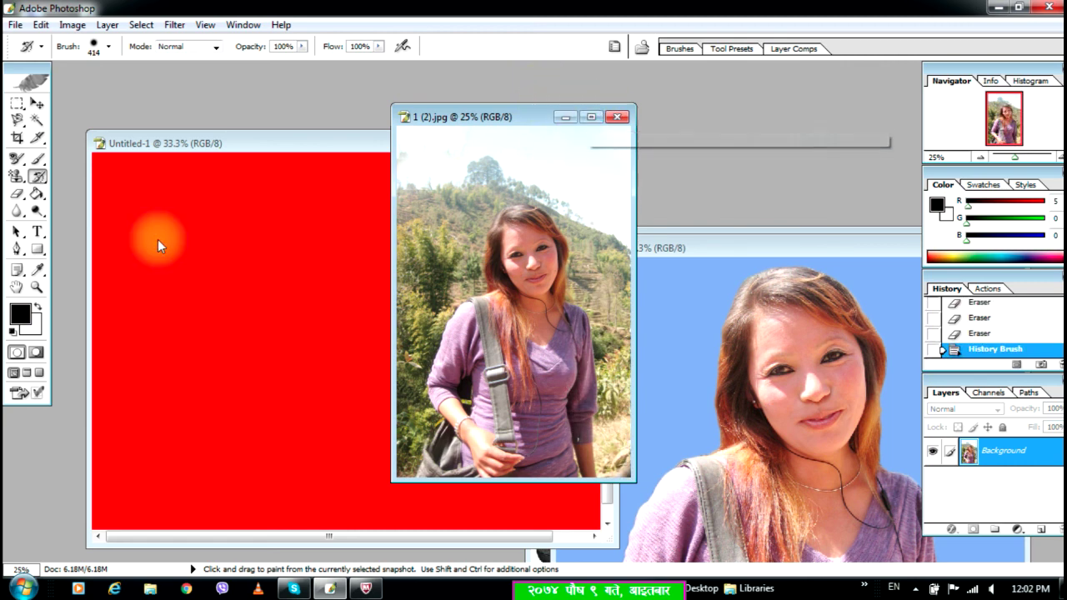
Maximize the 1 (2).jpg window, try the standard Eraser on the hillside beside the woman's hair and undo the stroke
left_click(15, 204)
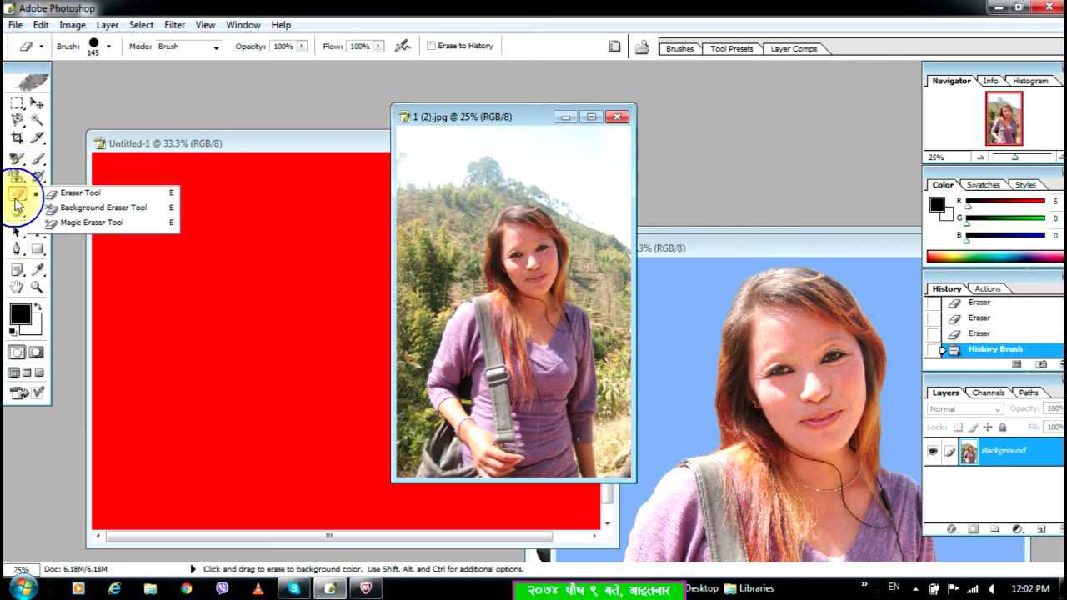
left_click(64, 193)
left_click(592, 116)
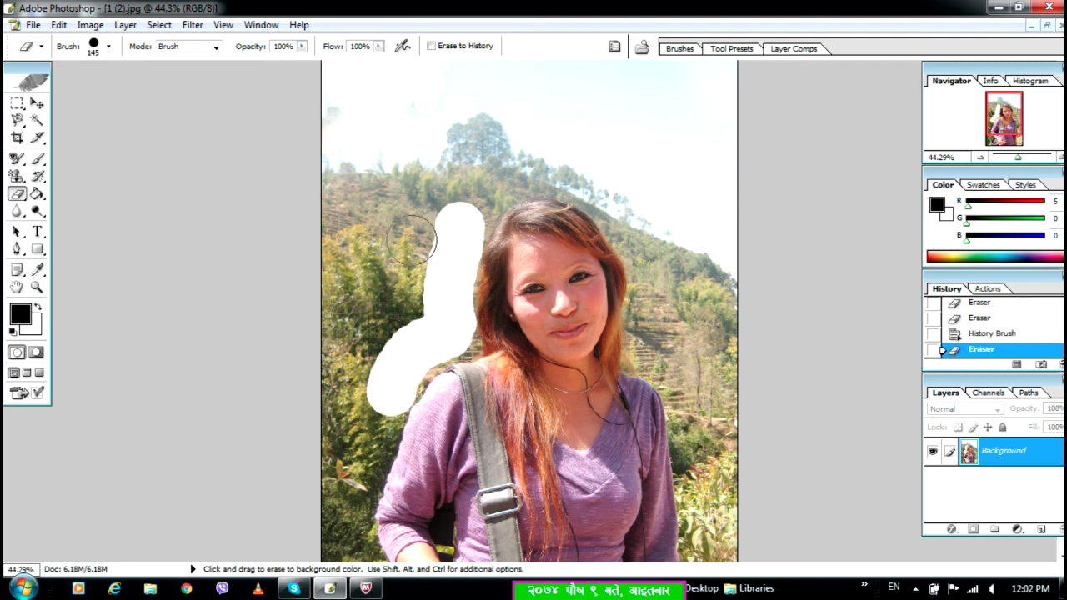
key("ctrl+z")
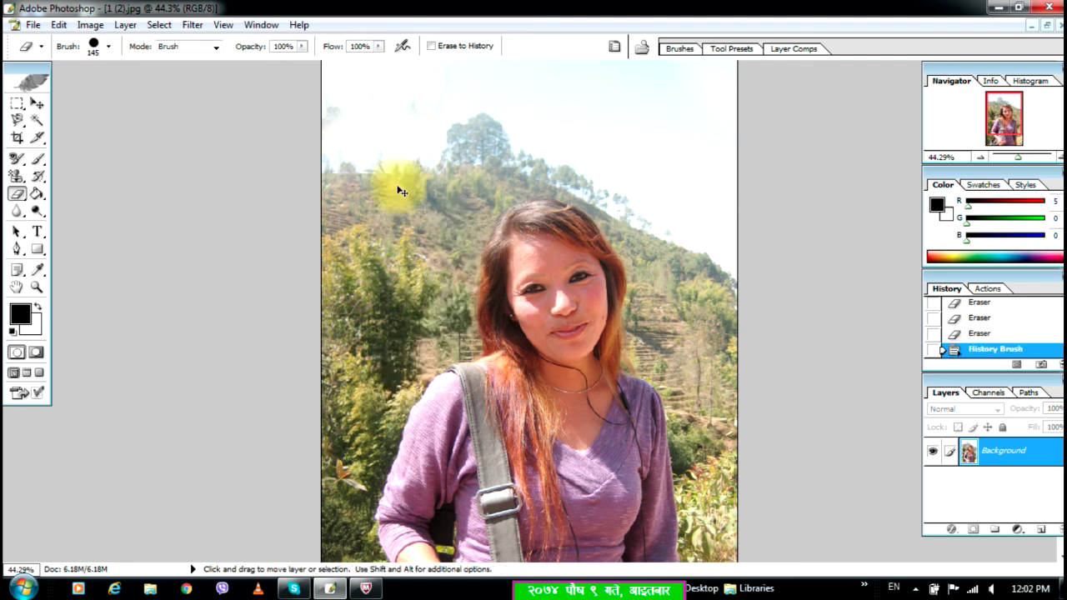
Erase the sky and hillside around the woman to transparency with the Background Eraser
left_click(20, 195)
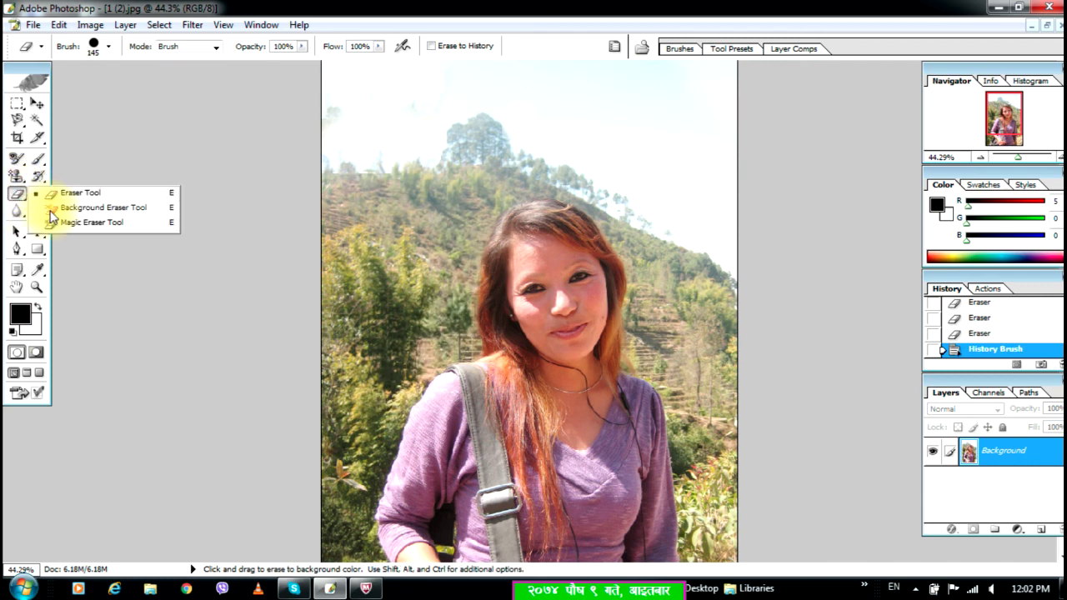
left_click(75, 207)
mouse_move(461, 194)
left_mouse_down()
mouse_move(368, 392)
mouse_move(356, 521)
mouse_move(367, 349)
mouse_move(351, 79)
mouse_move(346, 207)
mouse_move(455, 104)
mouse_move(602, 112)
mouse_move(652, 189)
mouse_move(701, 305)
mouse_move(701, 508)
mouse_move(669, 169)
mouse_move(585, 94)
left_mouse_up()
mouse_move(526, 150)
left_mouse_down()
mouse_move(607, 214)
mouse_move(671, 368)
mouse_move(580, 178)
mouse_move(376, 381)
left_mouse_up()
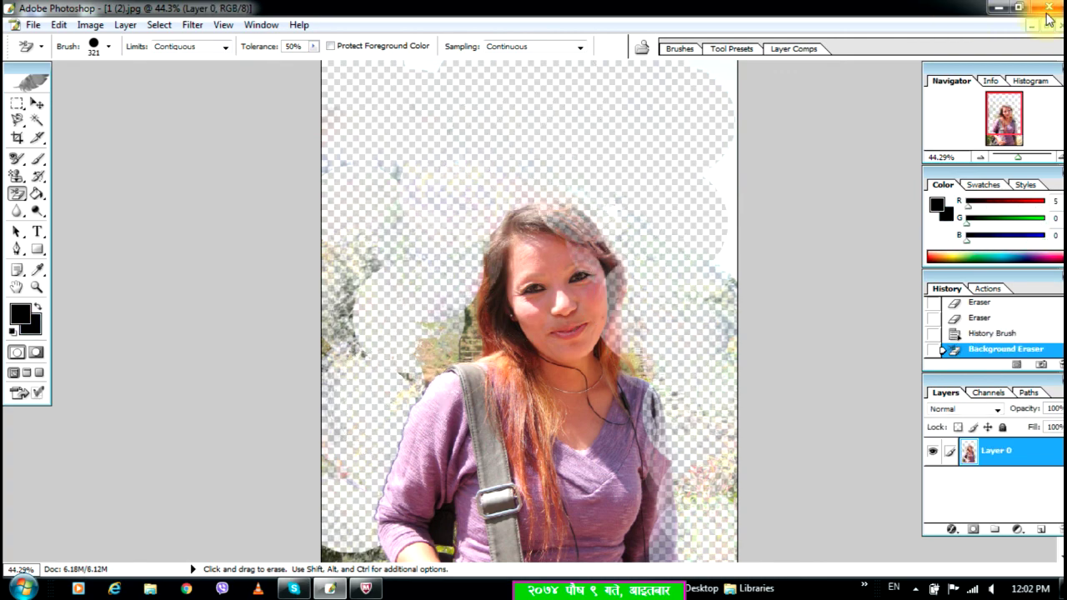
Return to floating windows, move 1 (1) copy to the front and select its blue background with the Magic Wand
left_click(1044, 25)
left_click_drag(727, 257, 380, 115)
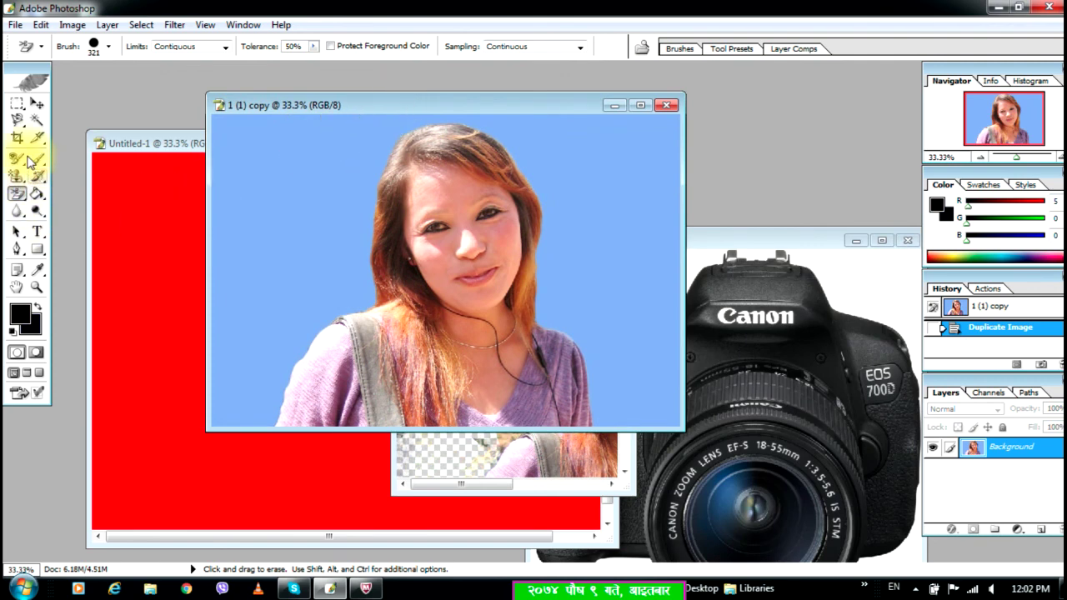
left_click(35, 122)
left_click(289, 210)
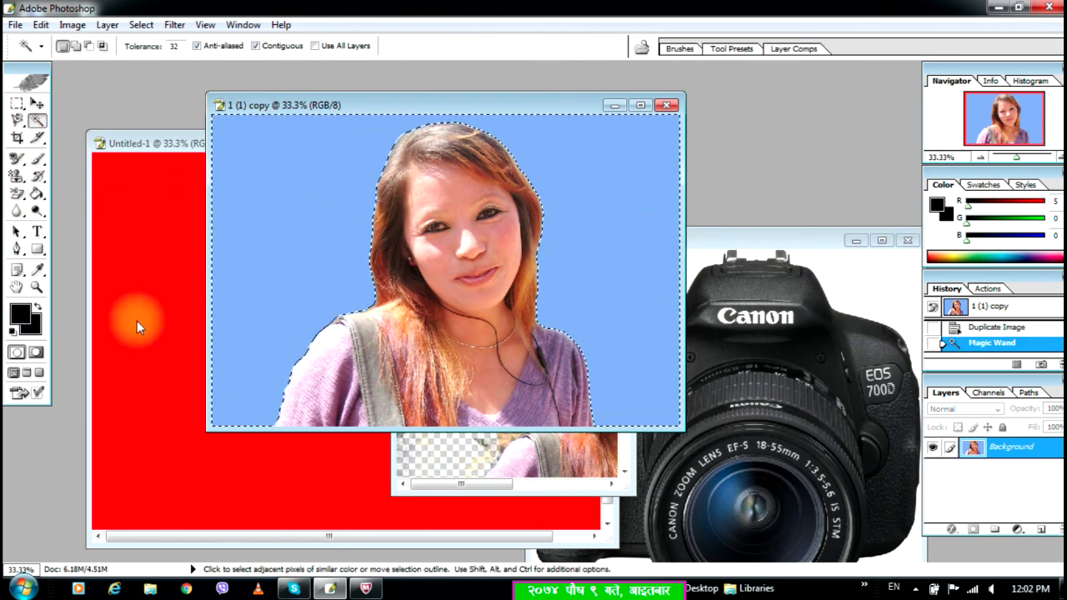
Try the Background Eraser inside the selected blue background of 1 (1) copy, and undo the erasing and the selection
left_click(17, 193)
mouse_move(250, 143)
left_mouse_down()
mouse_move(247, 370)
mouse_move(279, 325)
mouse_move(345, 286)
mouse_move(346, 179)
mouse_move(366, 140)
mouse_move(327, 154)
mouse_move(281, 148)
mouse_move(266, 196)
mouse_move(278, 242)
left_mouse_up()
key("ctrl+z")
key("ctrl+z")
key("ctrl+z")
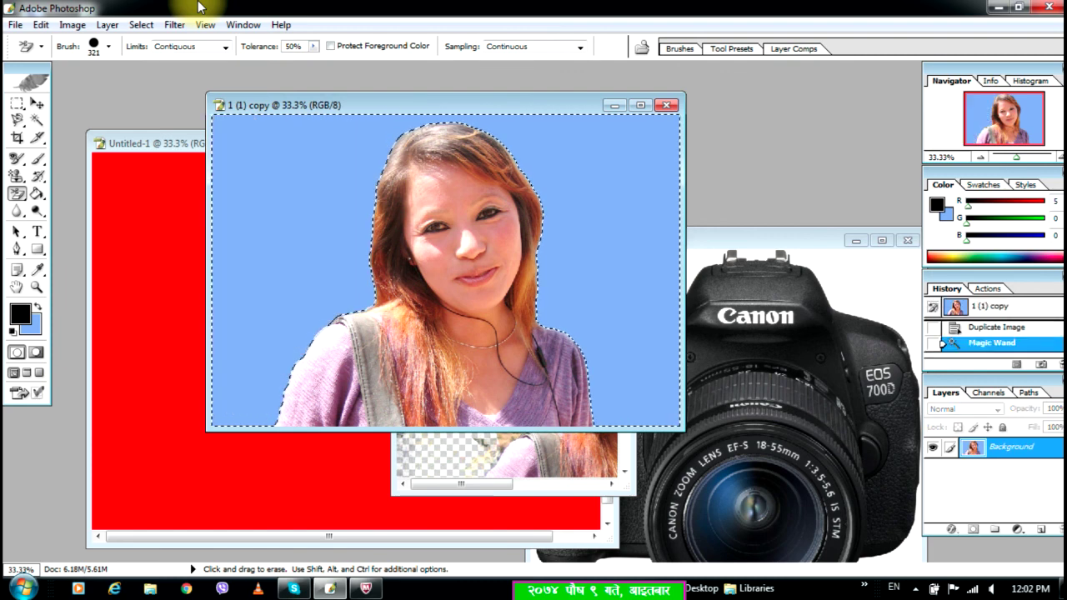
key("ctrl+alt+z")
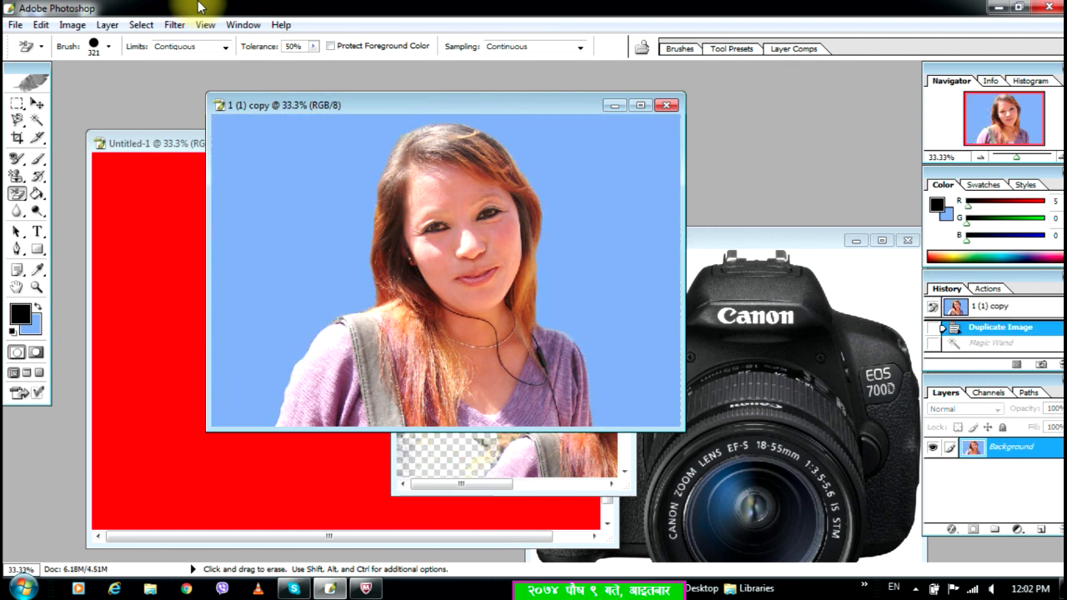
Erase the blue background of 1 (1) copy with the Magic Eraser at tolerance 32
left_click(17, 191)
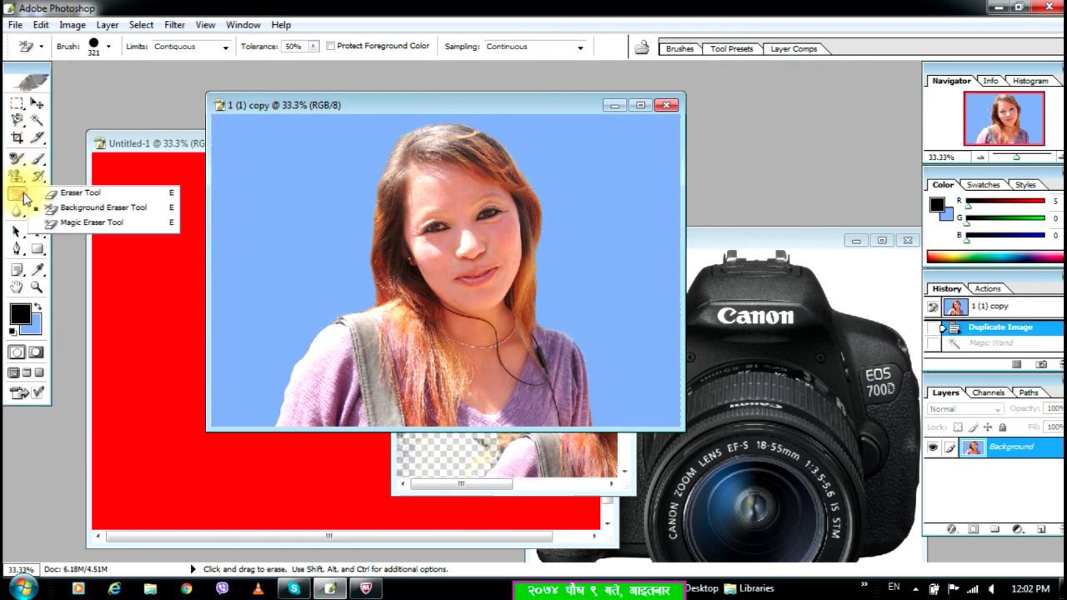
left_click(67, 223)
left_click(309, 241)
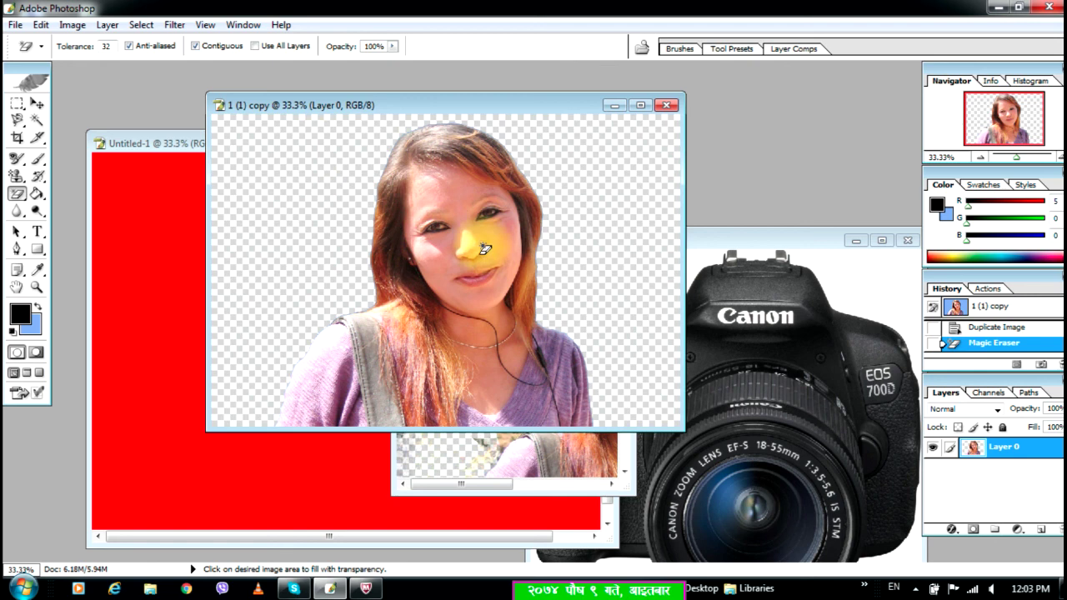
Try the Magic Eraser on the woman's face, undo both erasures and remove only the blue background again
left_click(517, 252)
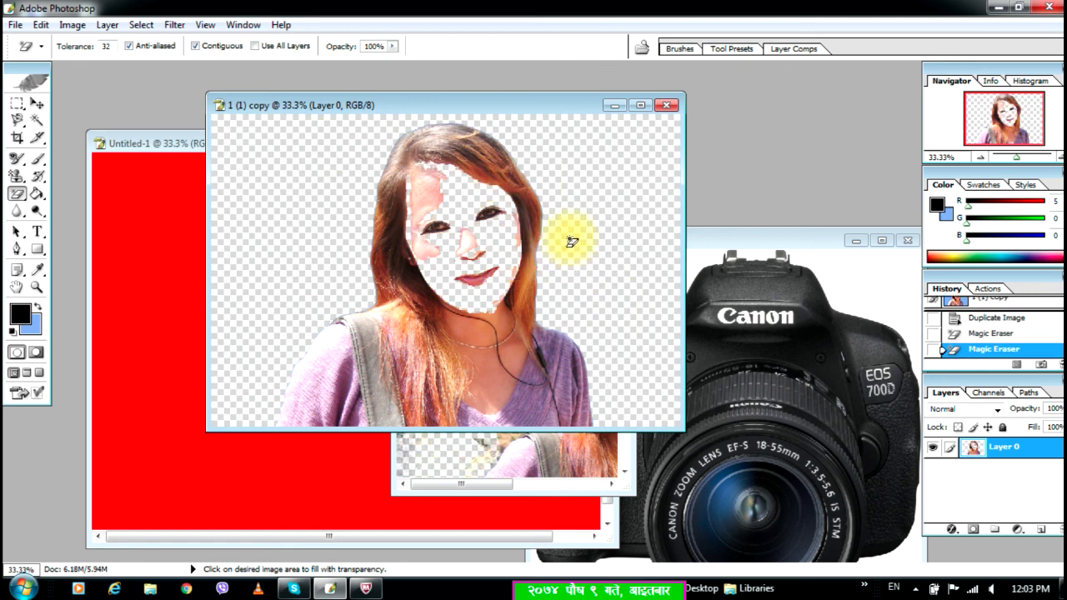
key("ctrl+alt+z")
key("ctrl+alt+z")
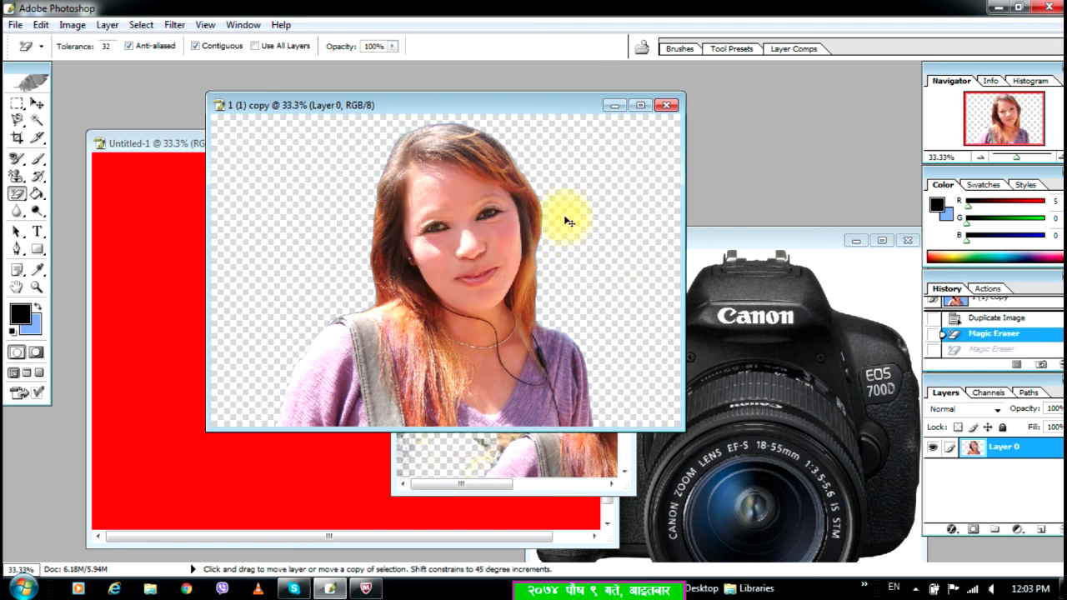
left_click(288, 232)
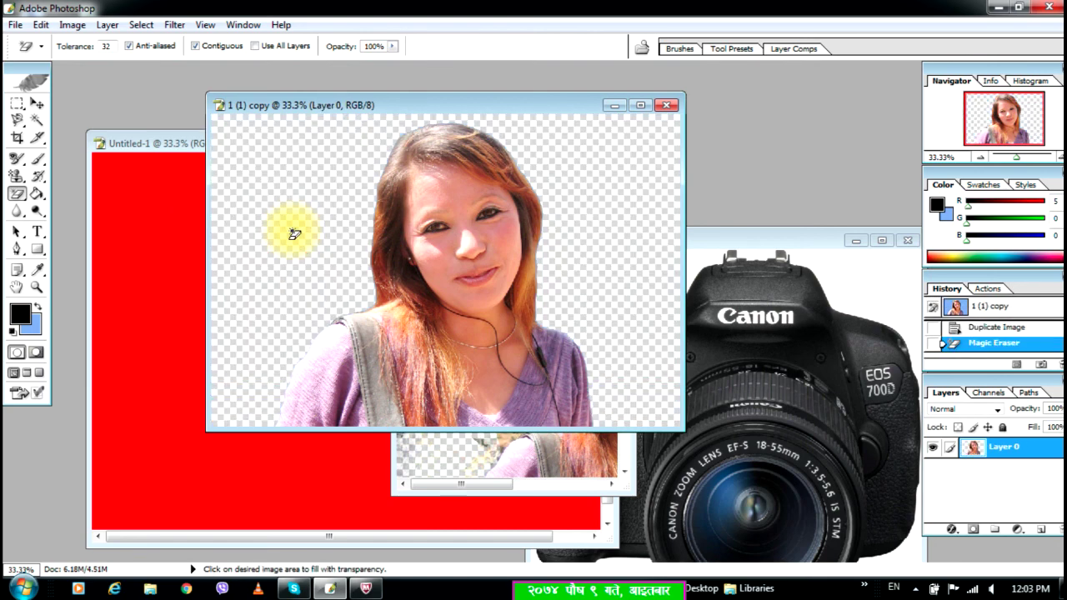
Fill the transparent background with the swapped-in light blue using the Paint Bucket and clear it again with the Magic Eraser
left_click(38, 308)
left_click(38, 195)
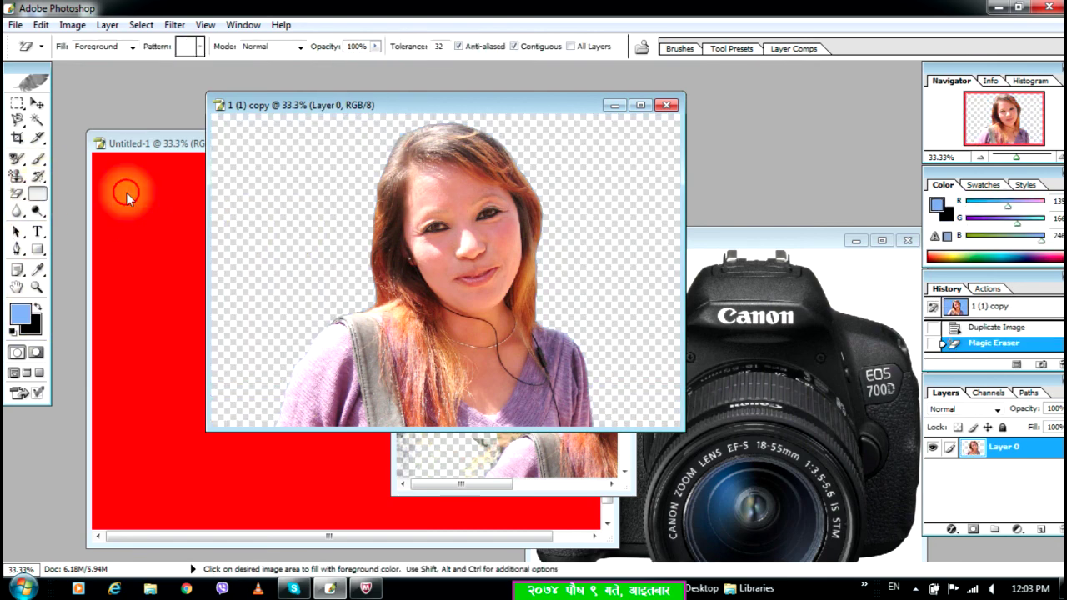
left_click(260, 203)
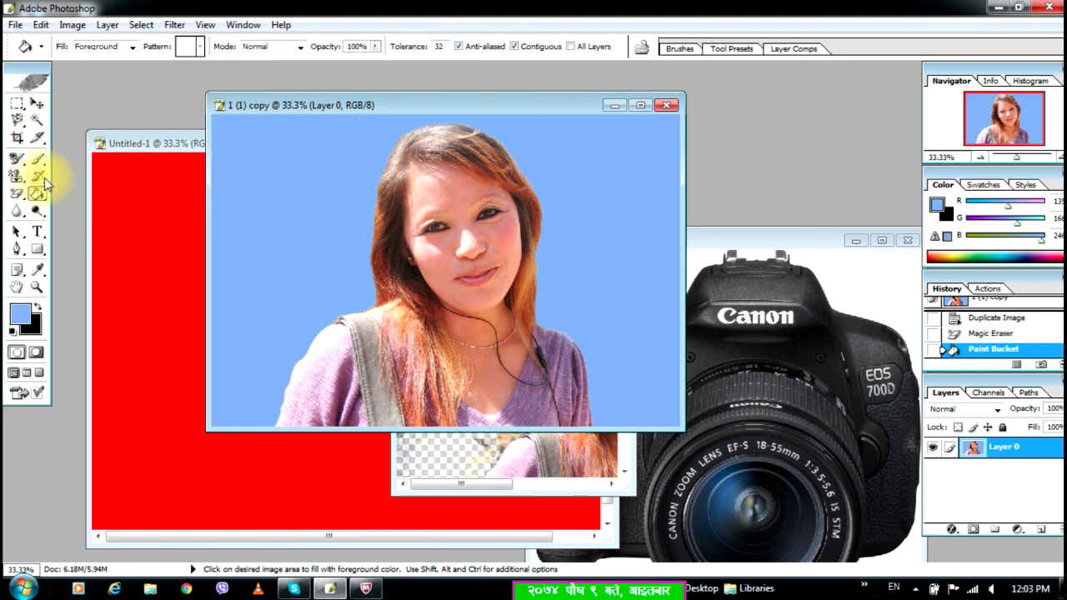
left_click(16, 193)
left_click(304, 206)
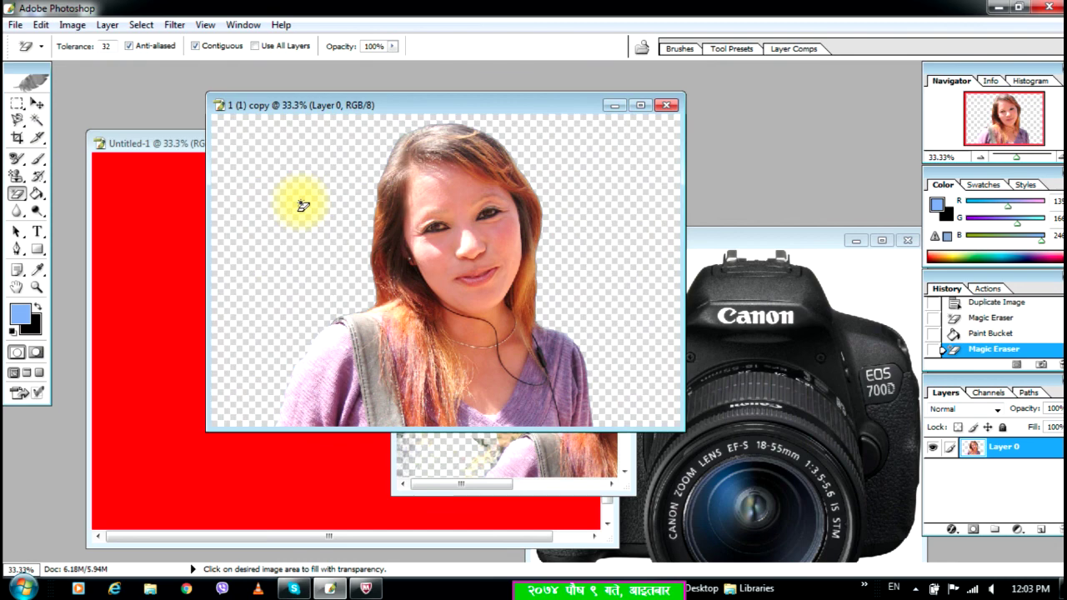
Set the foreground colour to light yellow and fill the transparent background of 1 (1) copy with the Paint Bucket
left_click(20, 313)
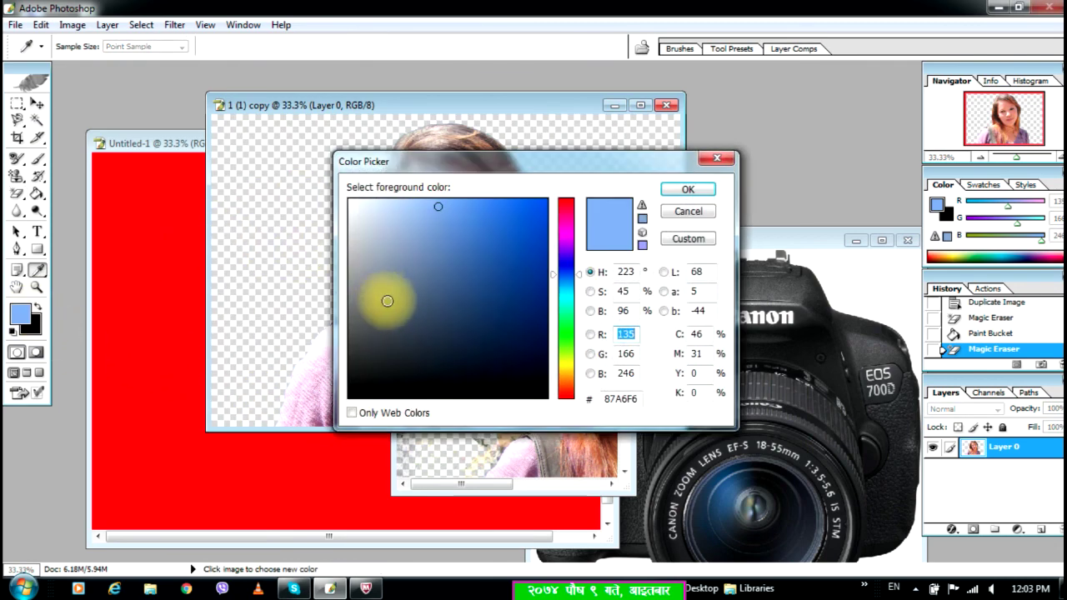
left_click(564, 362)
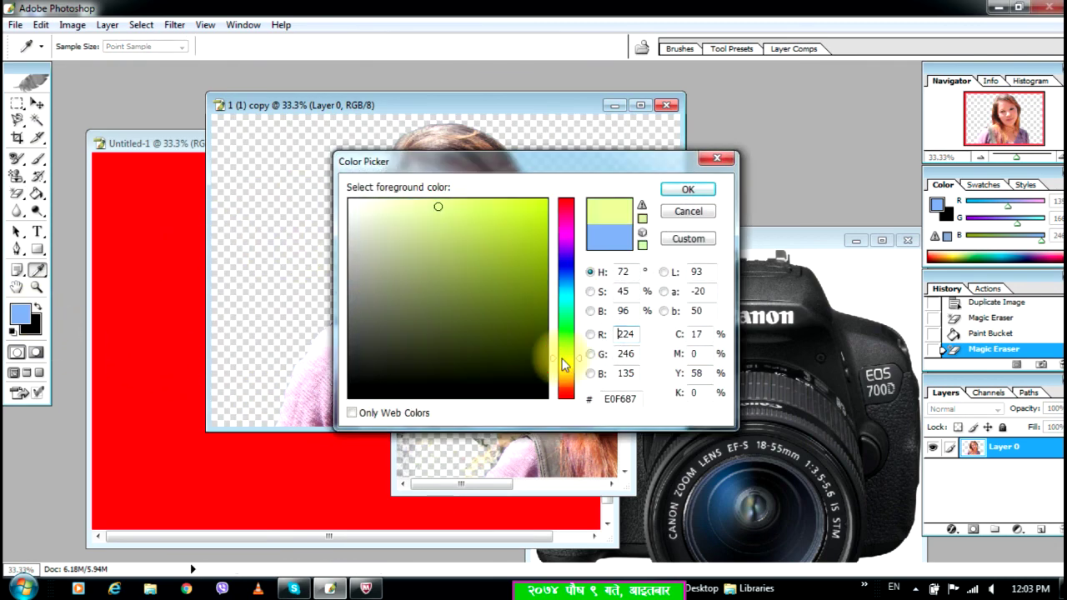
left_click(687, 189)
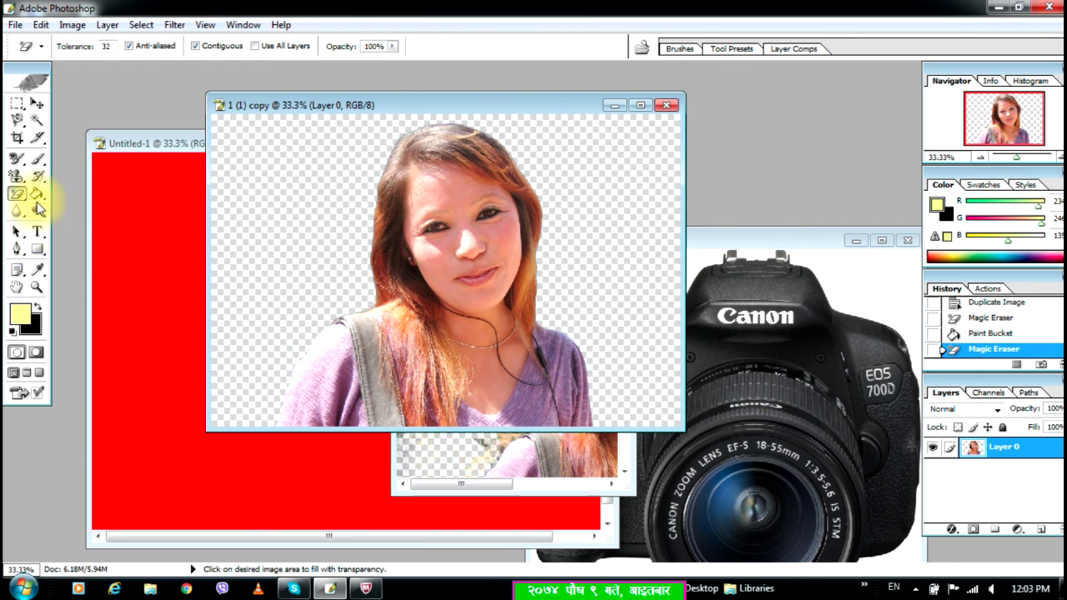
left_click(37, 193)
left_click(295, 186)
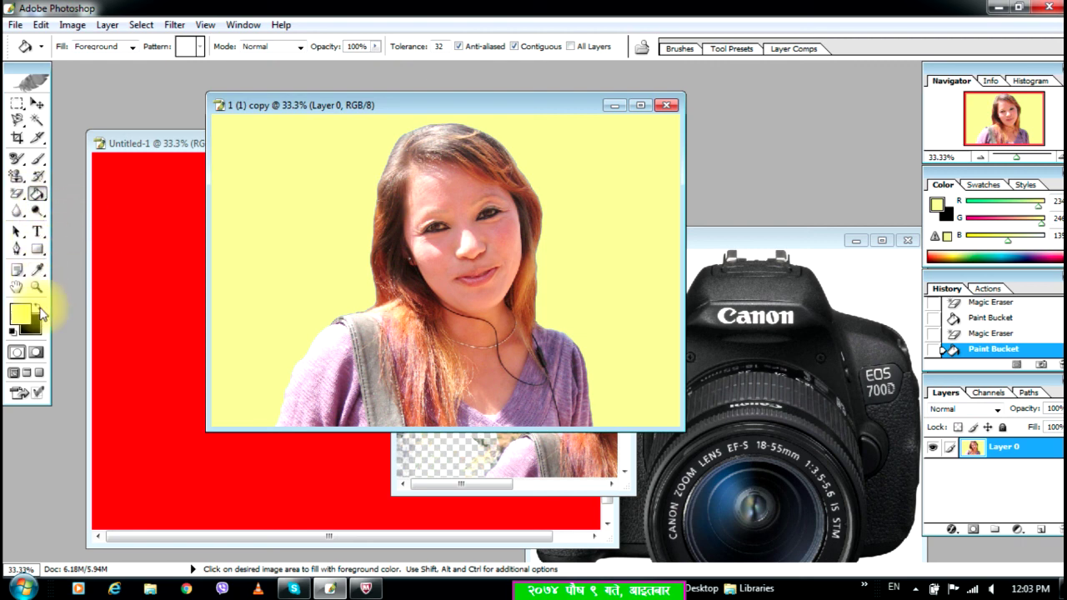
Switch back to the Magic Eraser and rearrange the 1 (1) copy and camera image windows to uncover more of Untitled-1
left_click(37, 214)
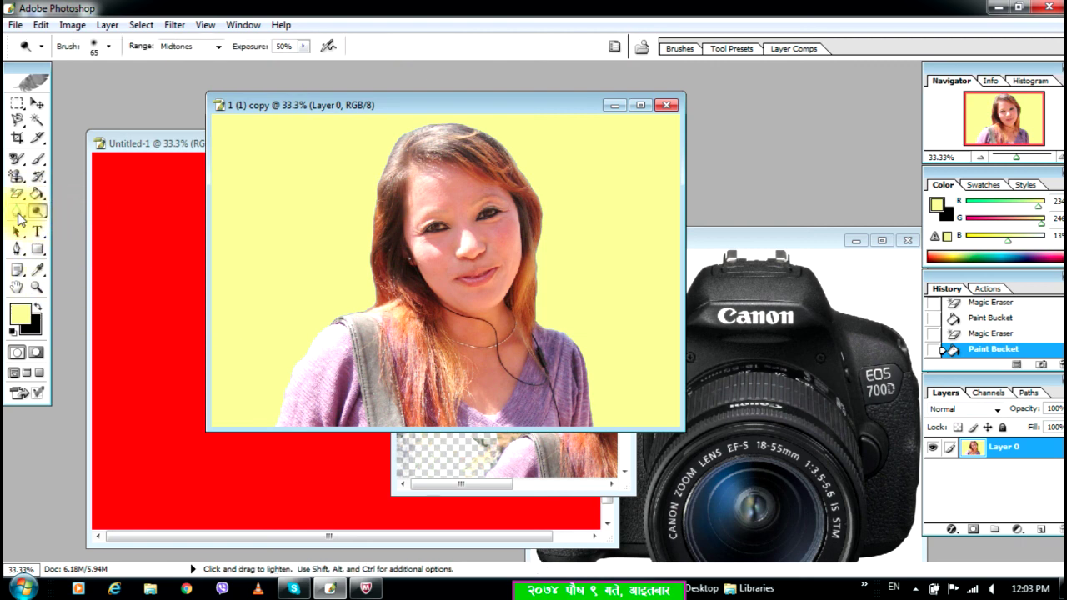
left_click(17, 193)
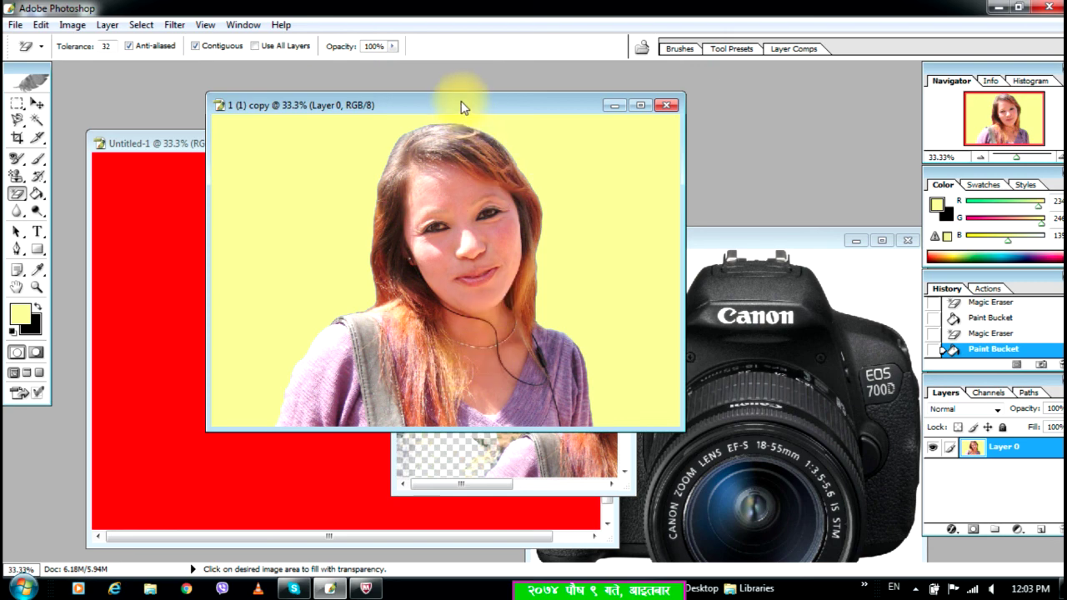
mouse_move(403, 110)
left_mouse_down()
mouse_move(551, 106)
mouse_move(407, 116)
left_mouse_up()
left_click(247, 146)
left_click_drag(764, 241, 673, 186)
left_click_drag(444, 112, 584, 190)
left_click(244, 208)
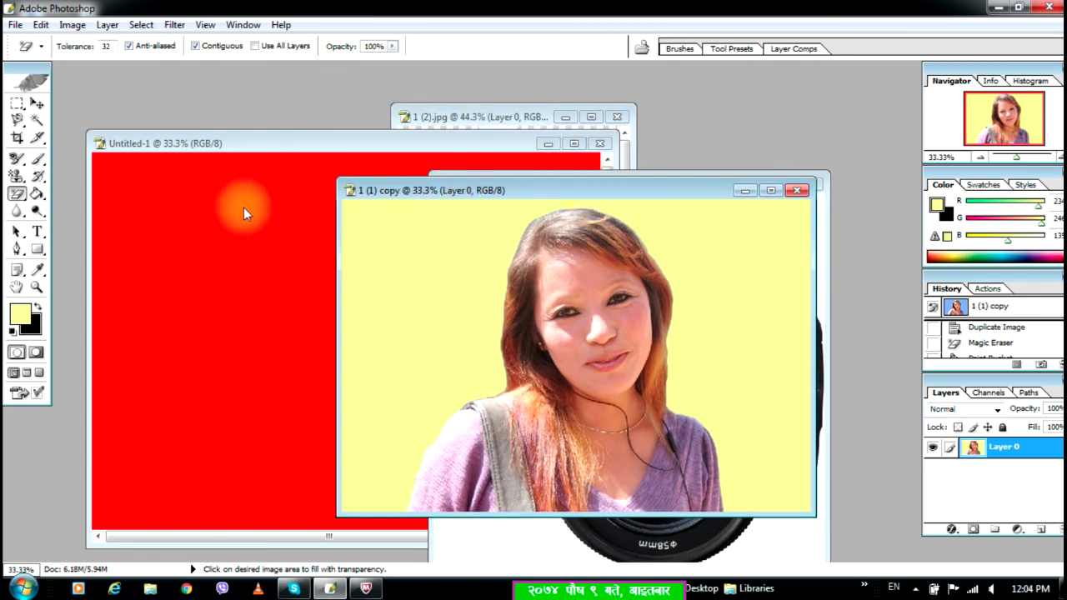